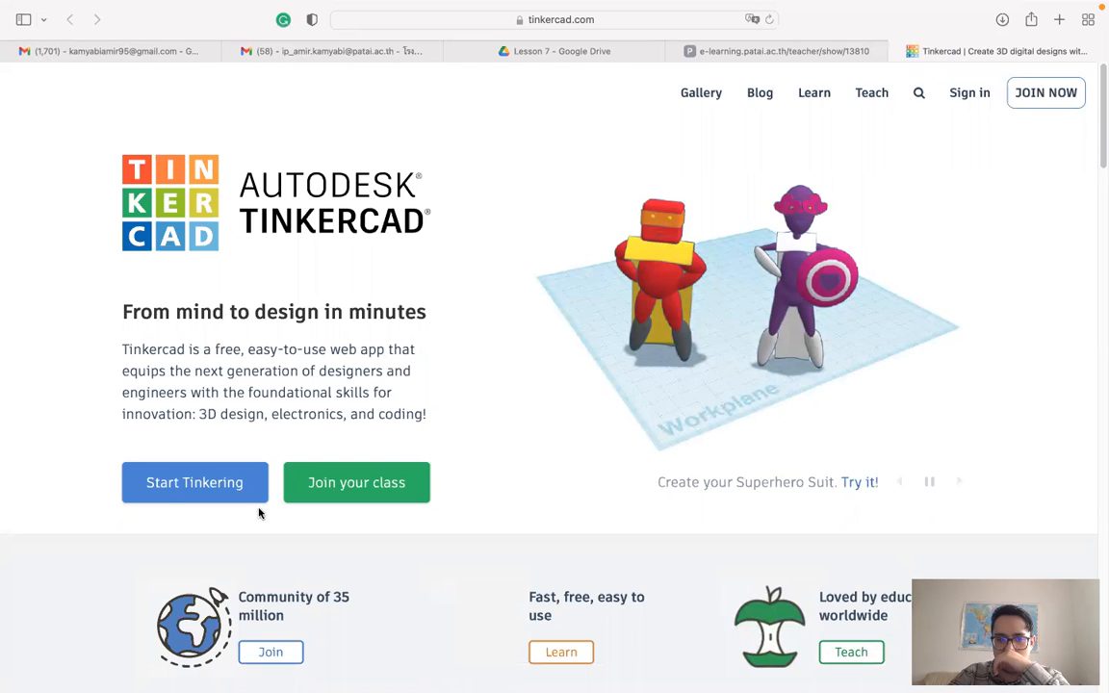
- Sign in to Tinkercad with the saved Autodesk account, filling in the e-mail and the account password
left_click(968, 92)
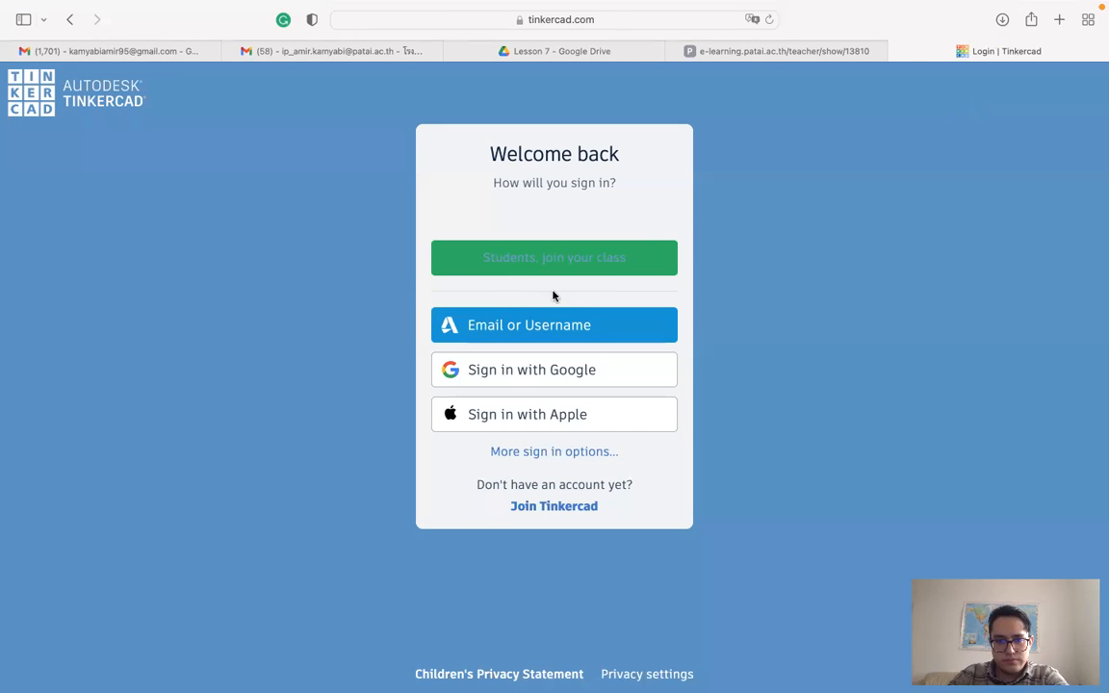
left_click(571, 339)
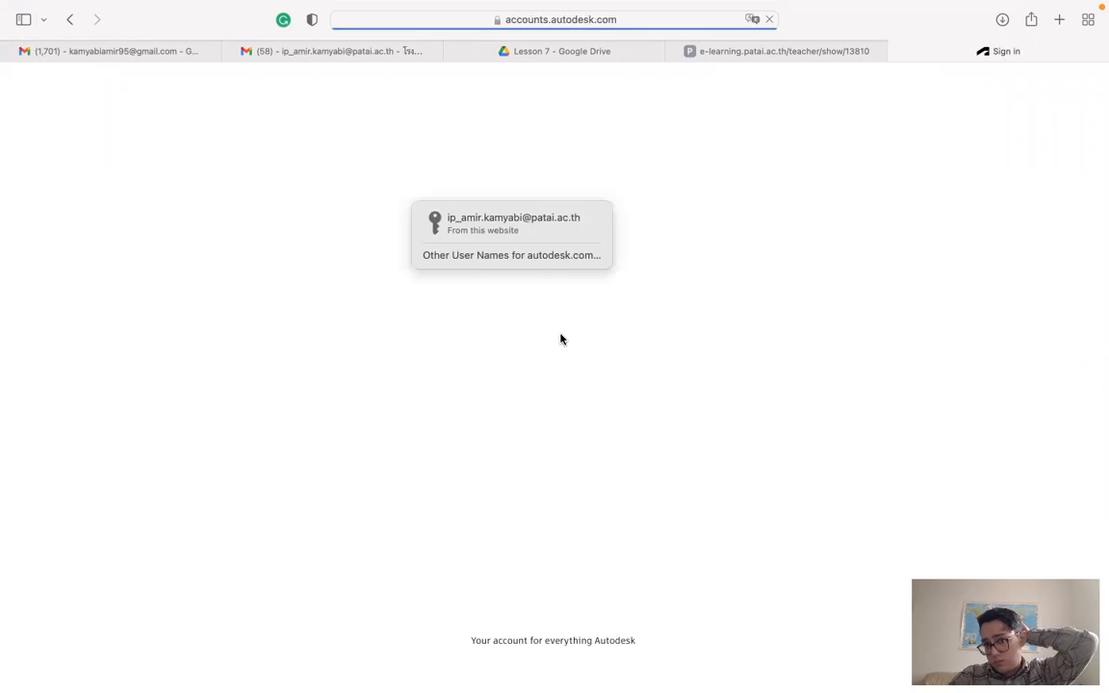
left_click(562, 222)
left_click(667, 233)
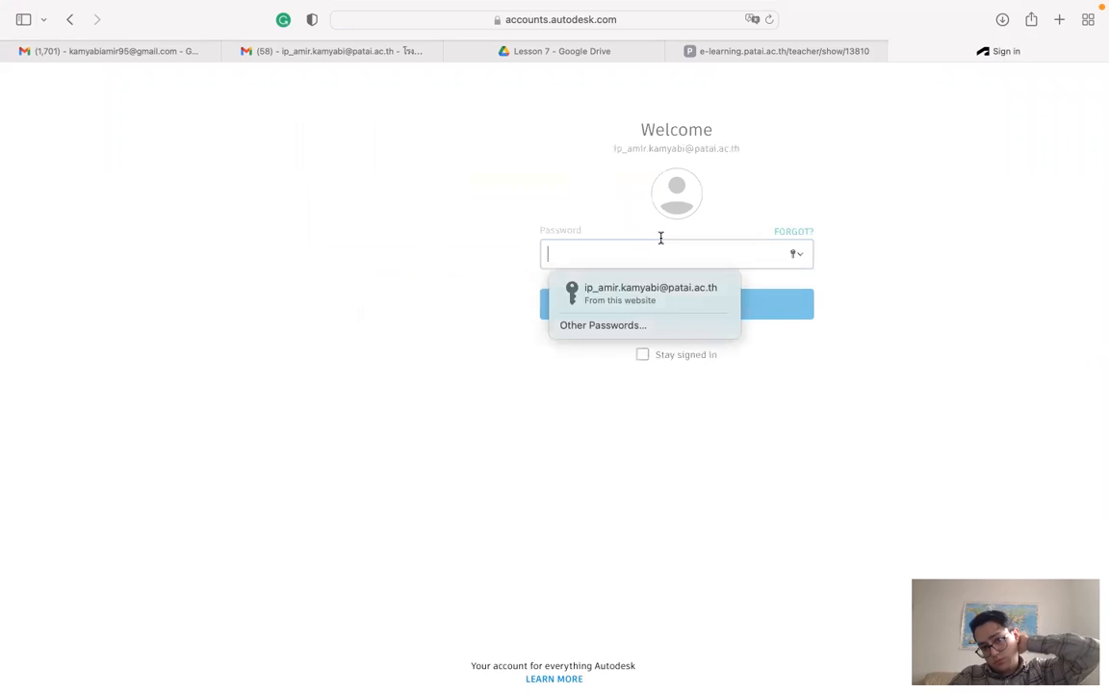
left_click(603, 261)
left_click(593, 291)
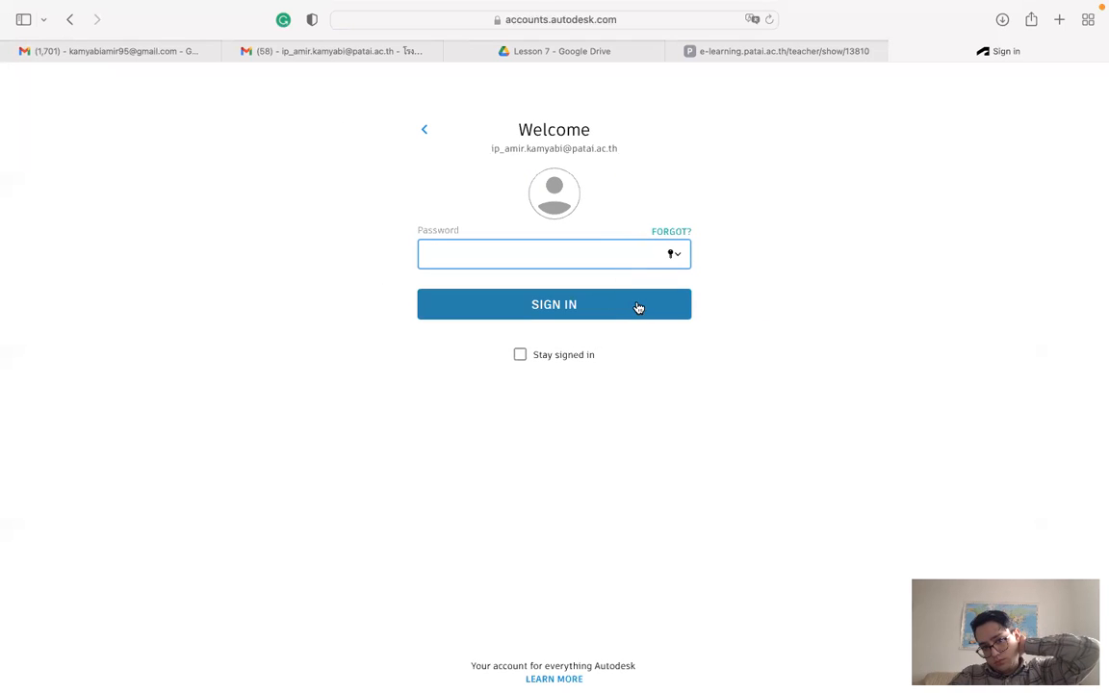
left_click(607, 307)
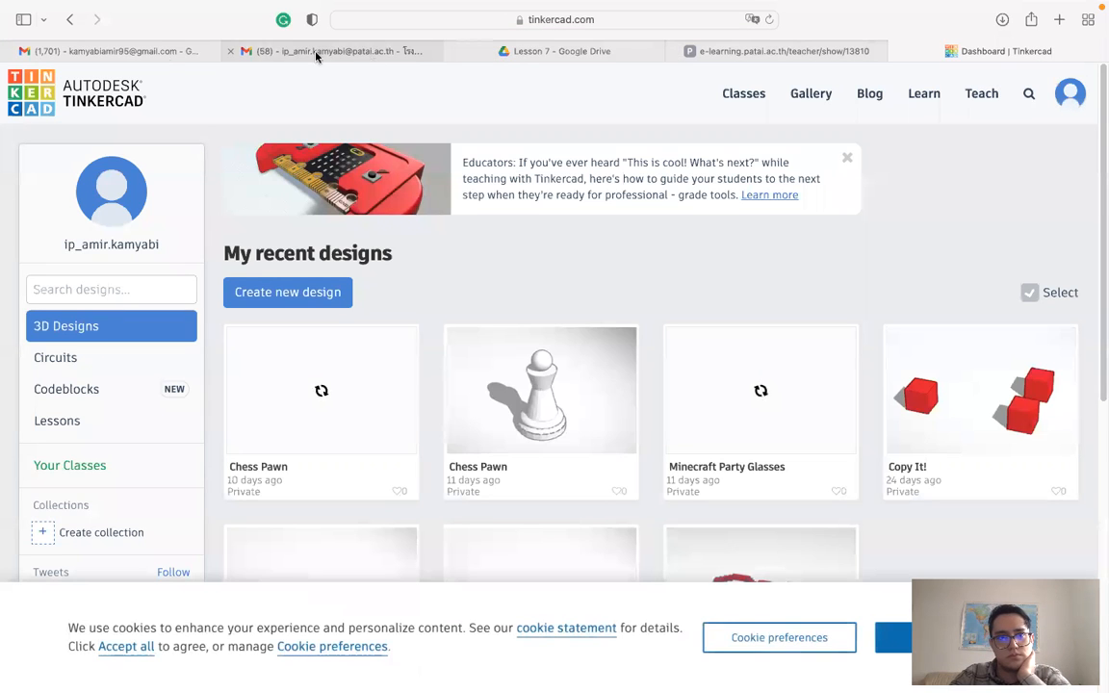
- Close the two mail pages and the e-learning page open in the browser
left_click(9, 52)
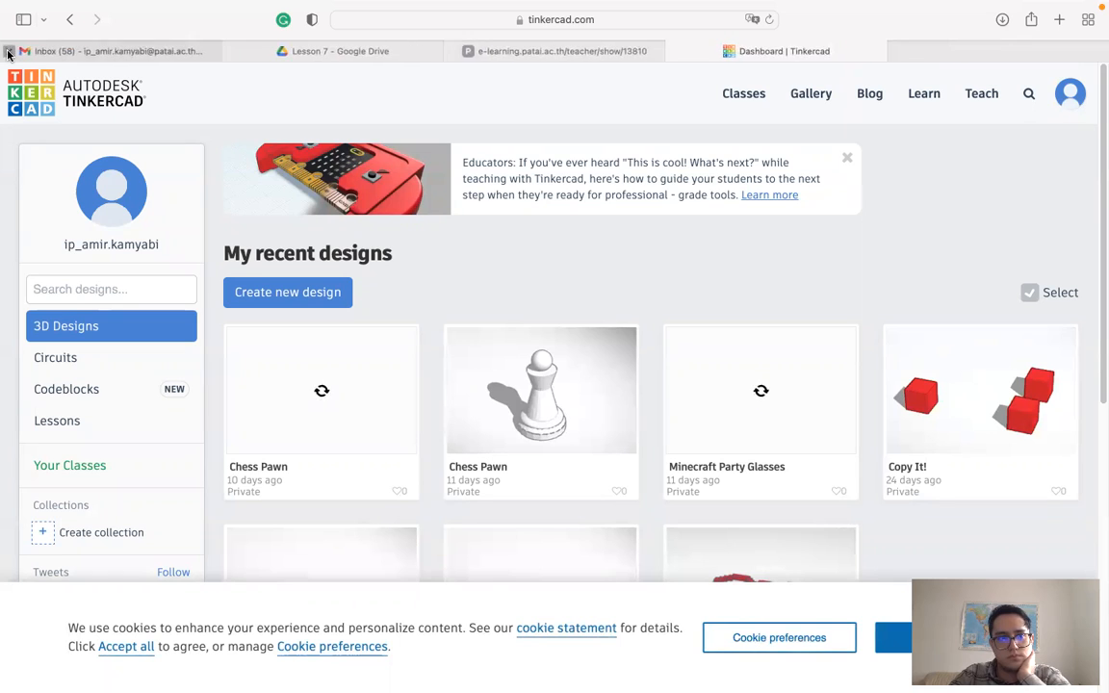
left_click(10, 53)
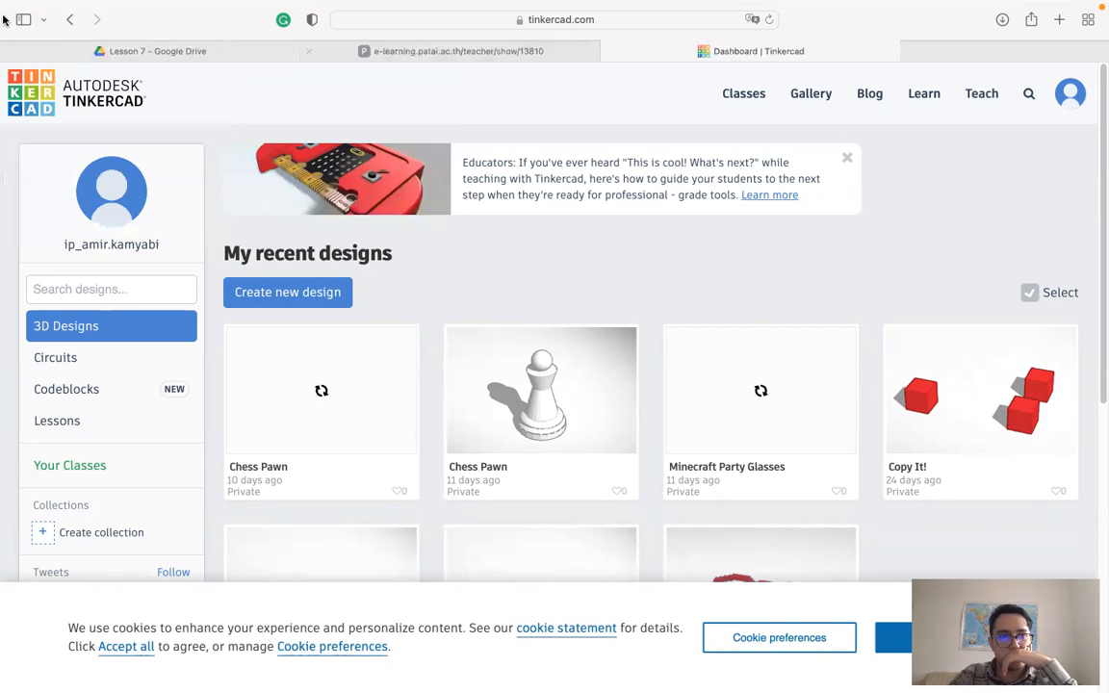
left_click(376, 55)
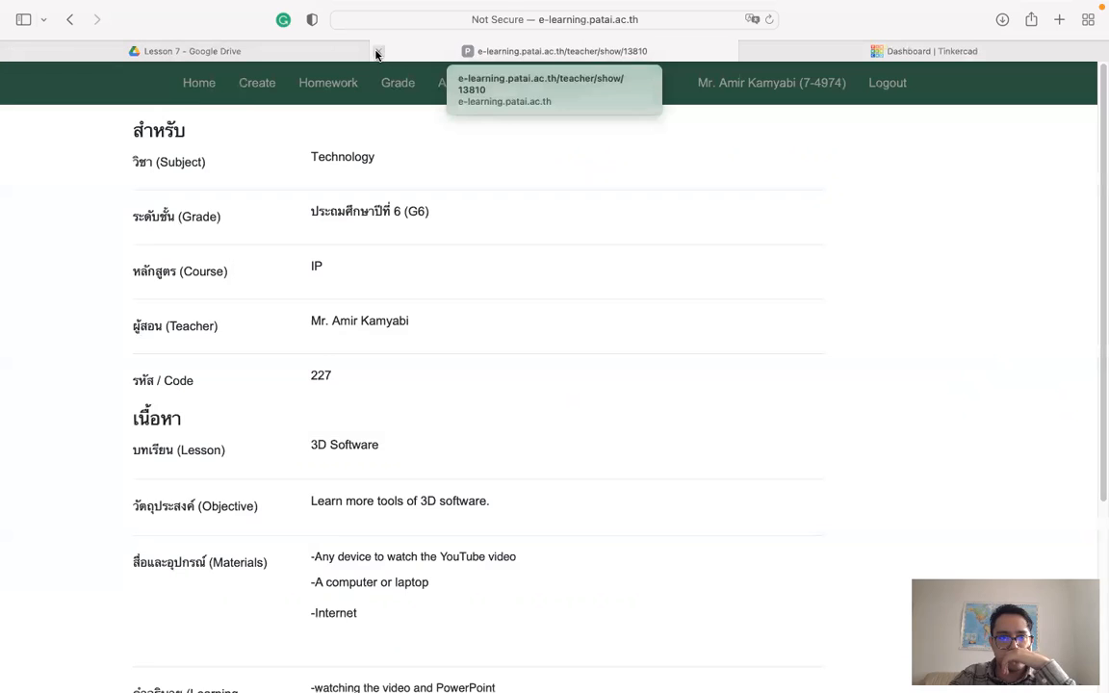
left_click(376, 55)
- Open the Ruler - Cm lesson from the 3D Lessons in Learn, start it, and accept the cookie notices
mouse_move(540, 343)
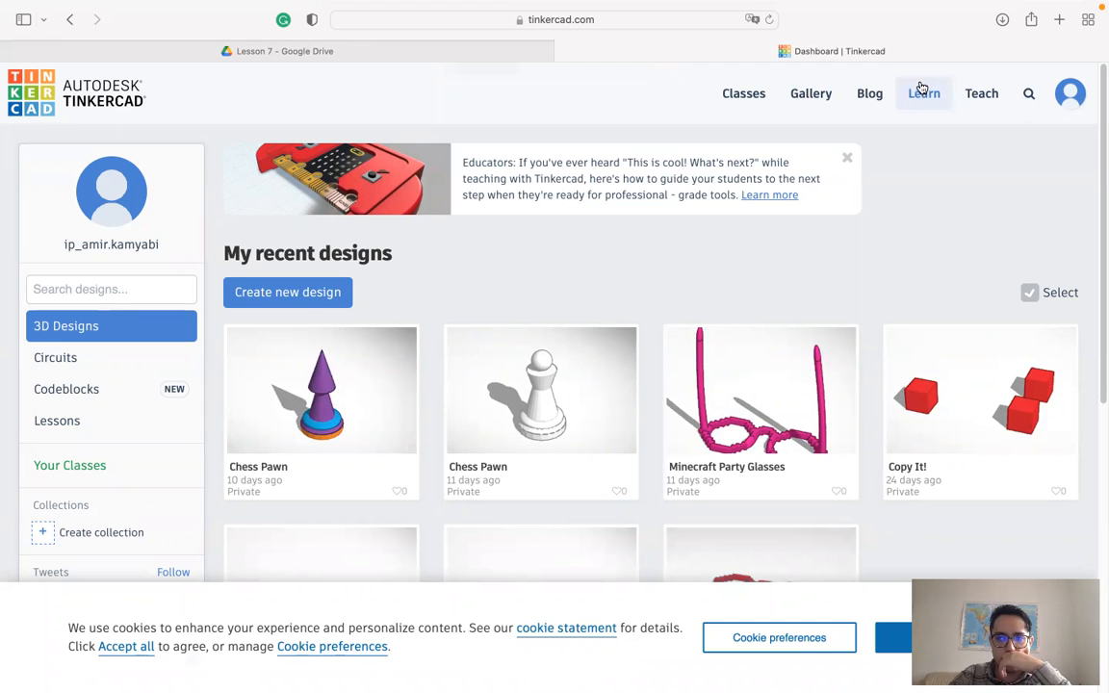
left_click(921, 90)
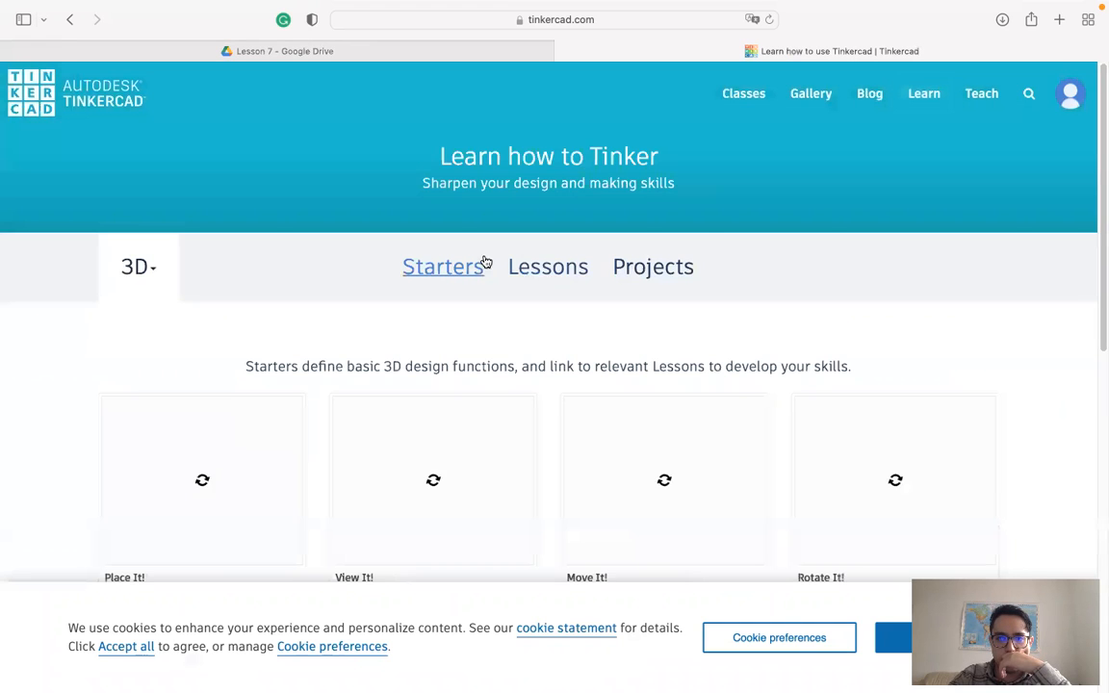
left_click(562, 261)
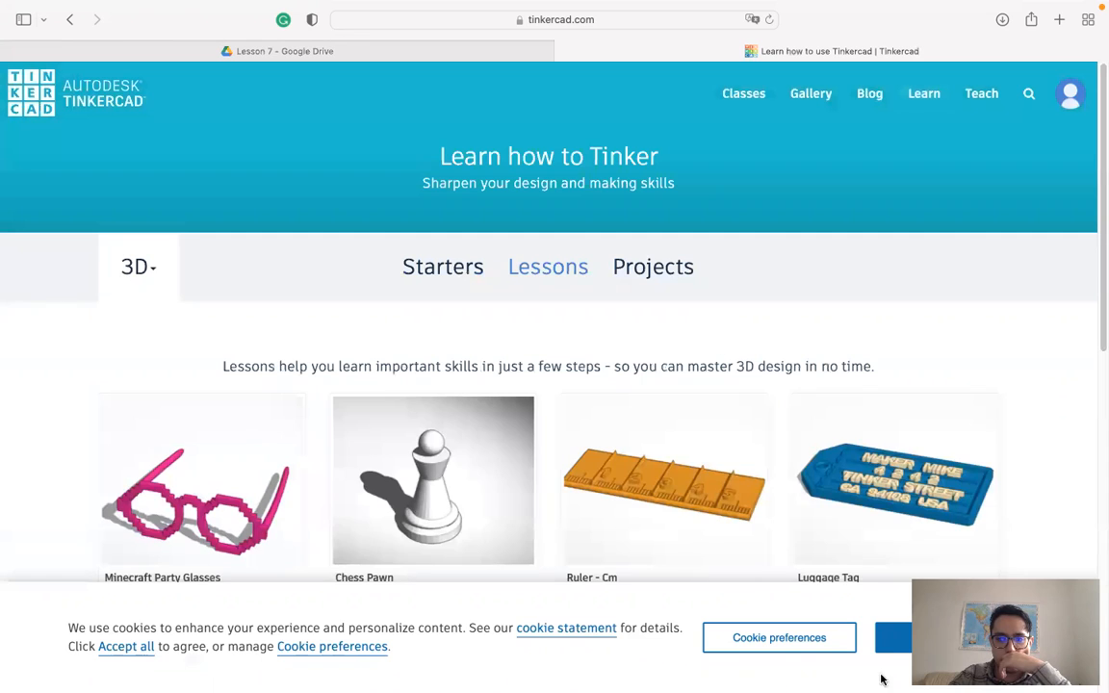
left_click(898, 643)
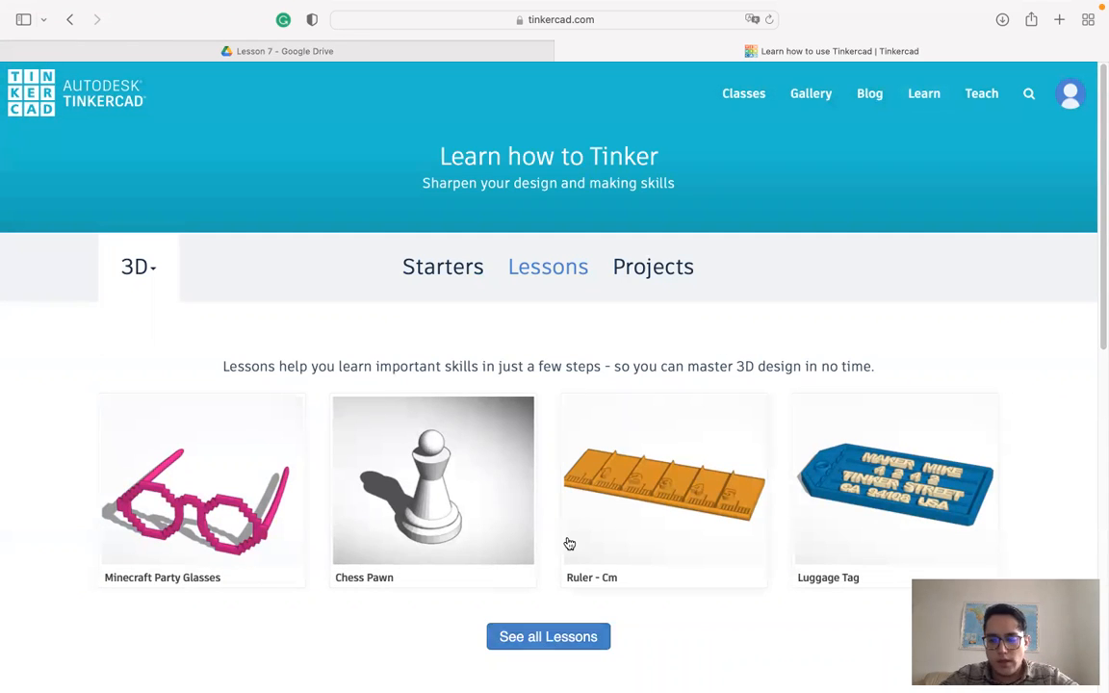
left_click(597, 501)
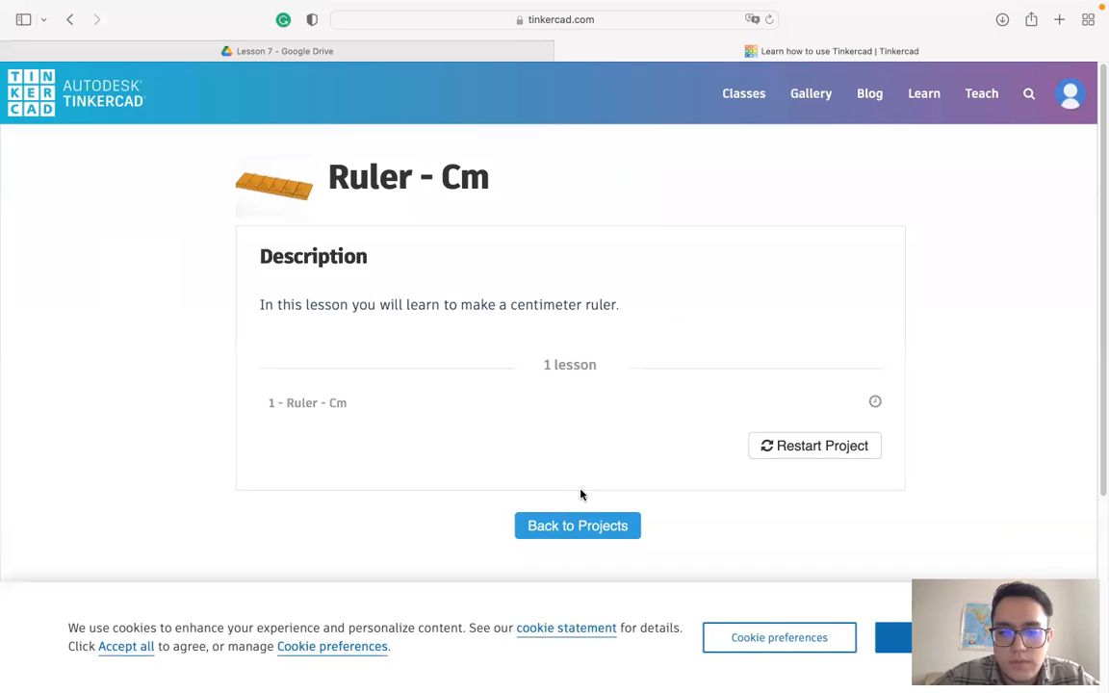
left_click(436, 400)
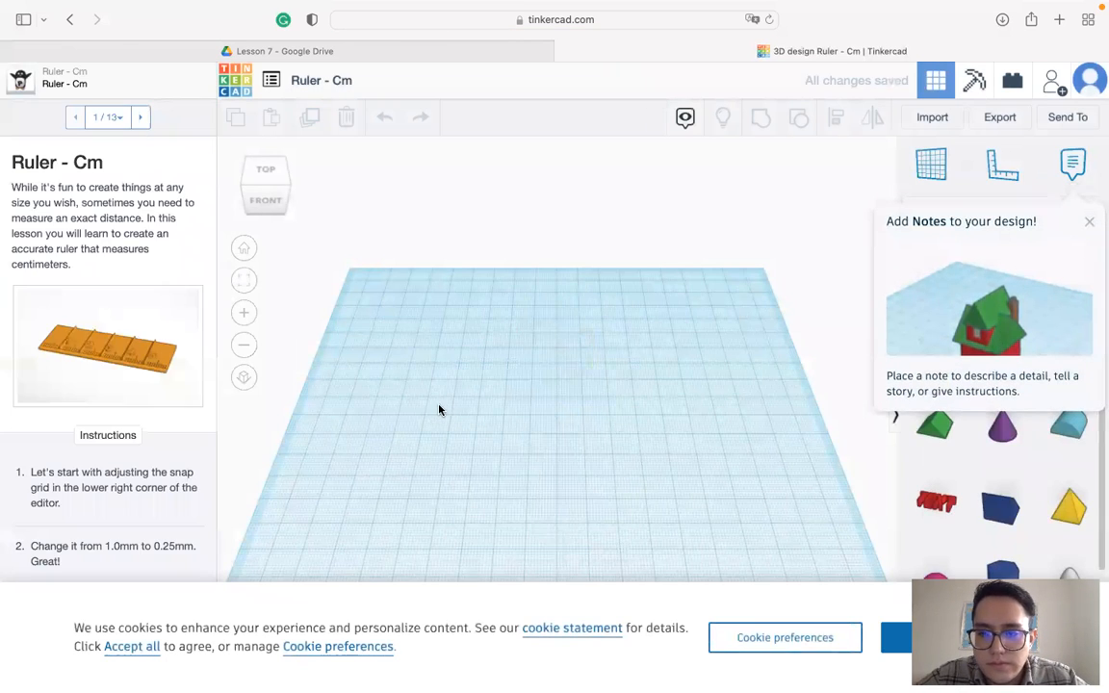
left_click(889, 642)
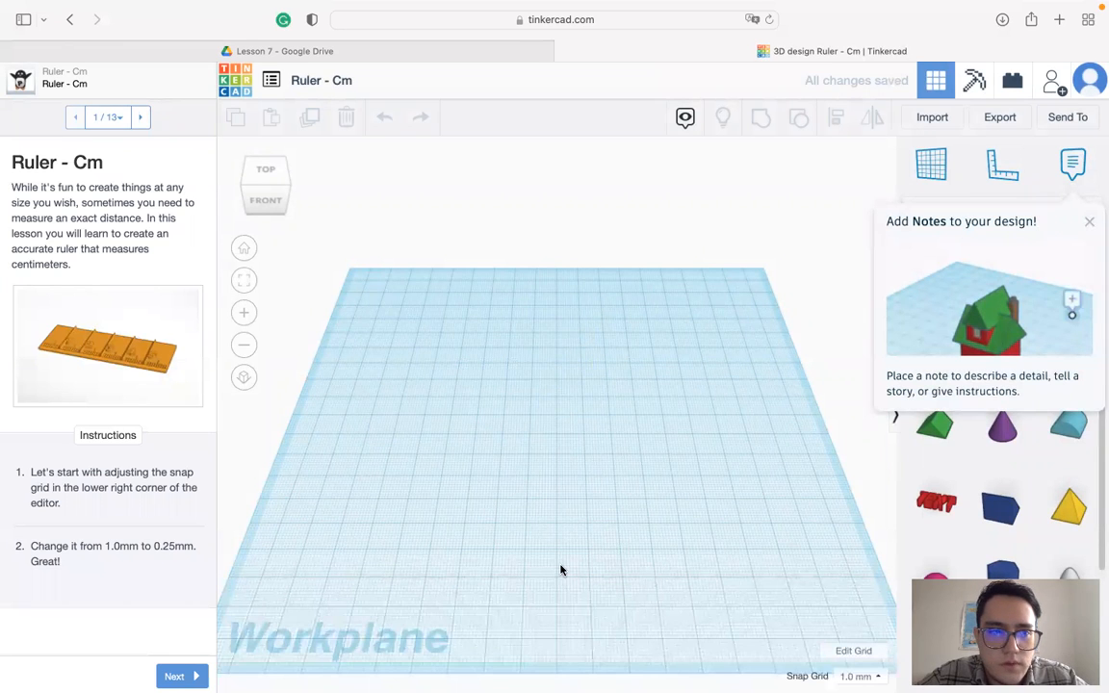
- Examine the enlarged picture of the finished ruler in the lesson introduction, then close it
left_click(107, 341)
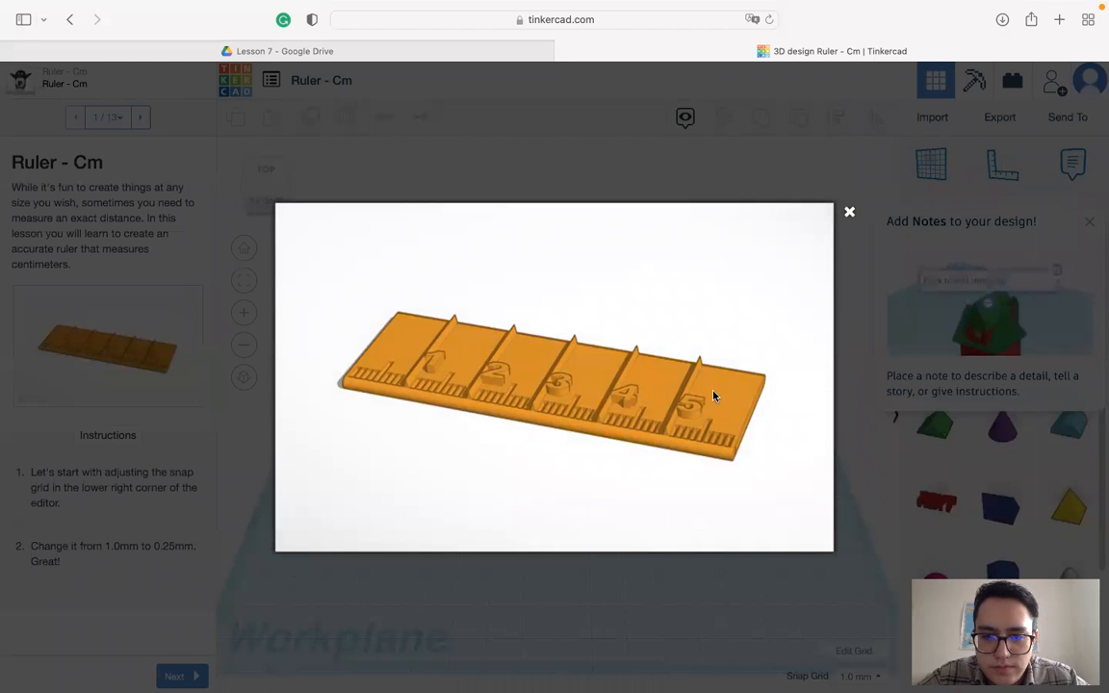
left_click(851, 211)
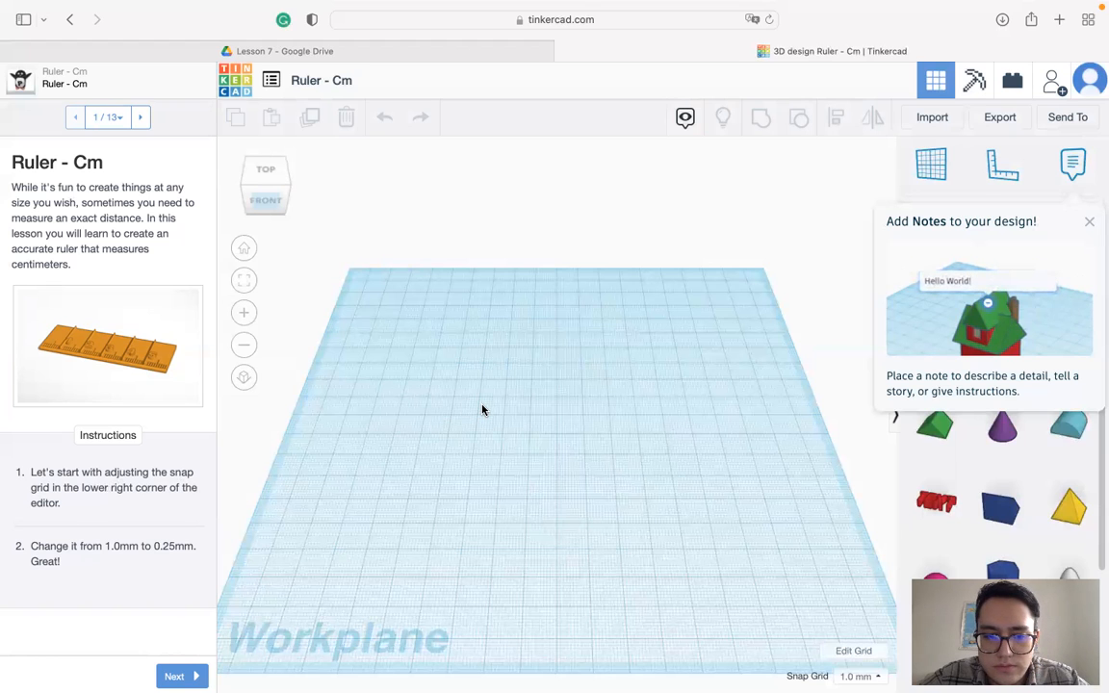
scroll(483, 410, "down", 3)
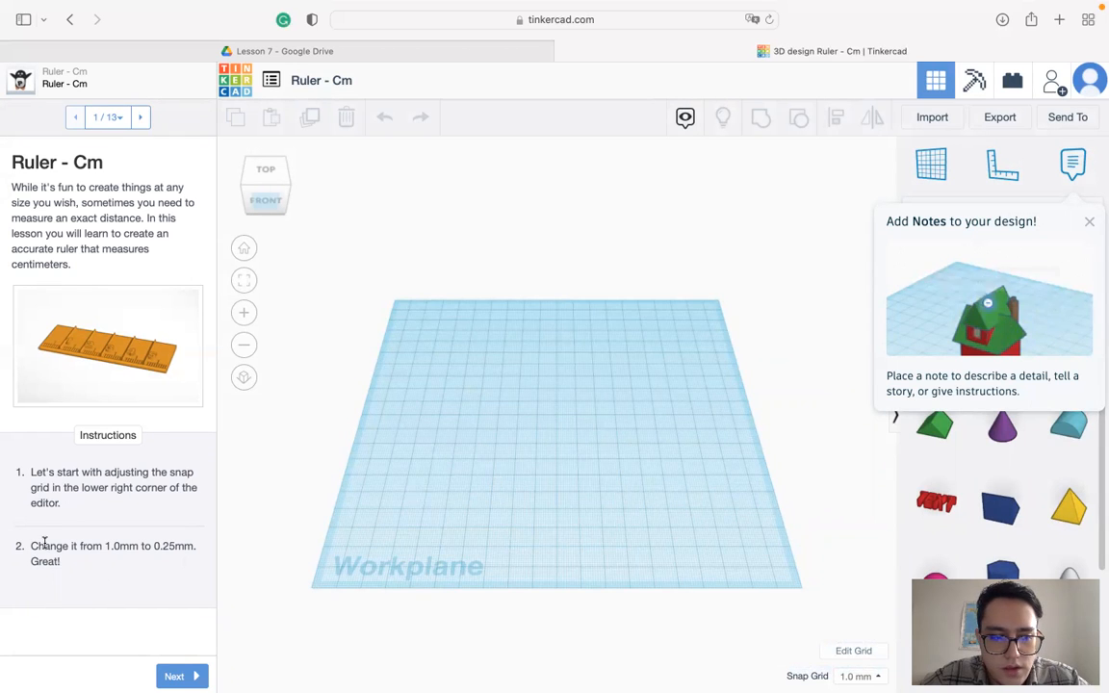
- Set the workplane's snap grid to 0.25 mm and advance to page 2 of the lesson
left_click(853, 653)
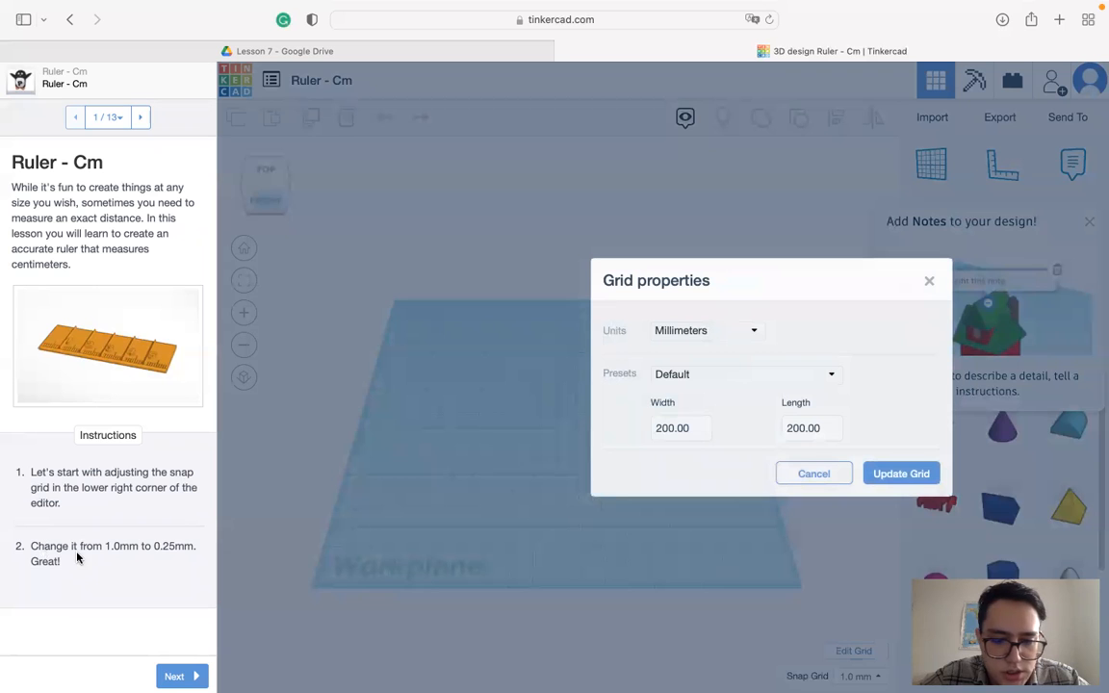
left_click(812, 474)
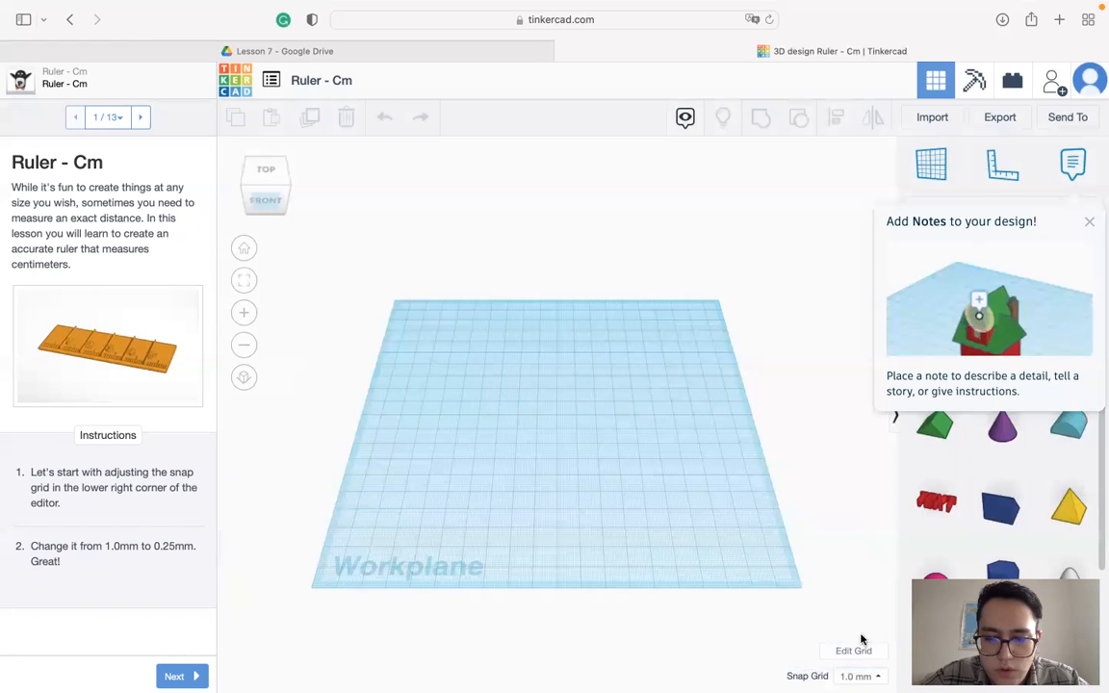
left_click(859, 675)
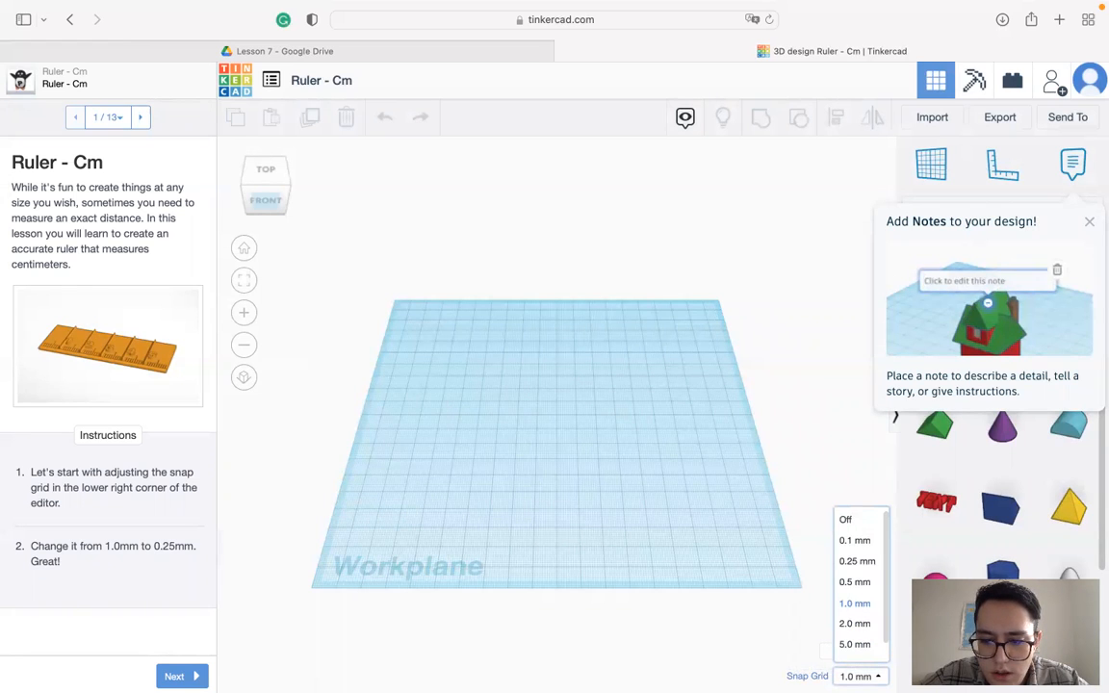
left_click(843, 567)
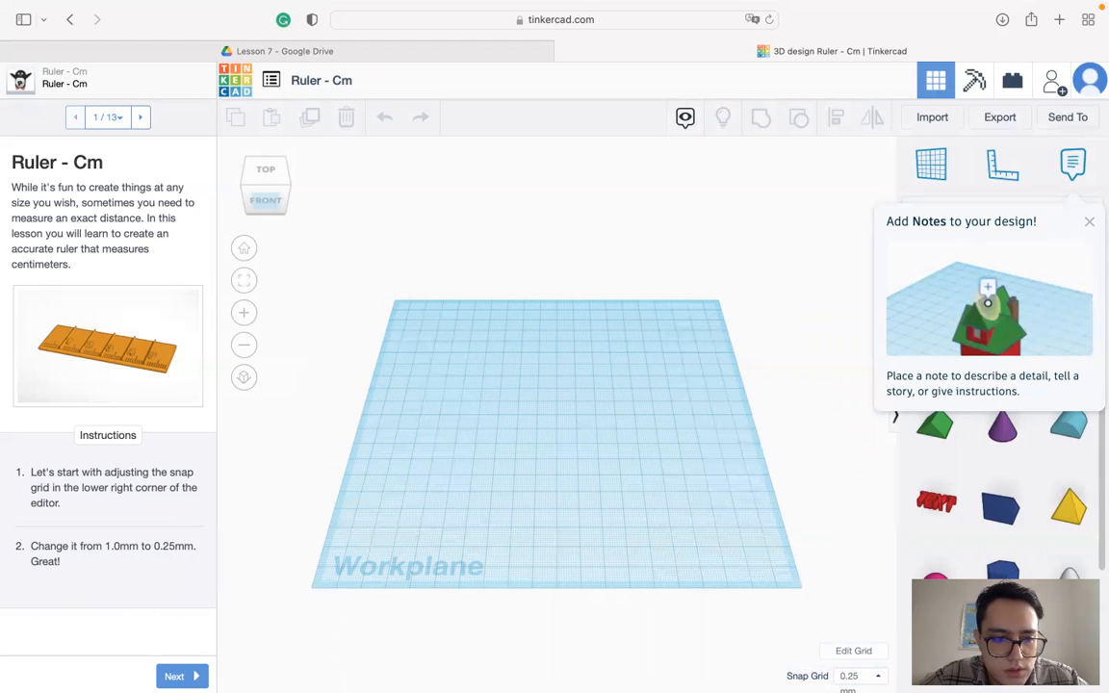
left_click(183, 676)
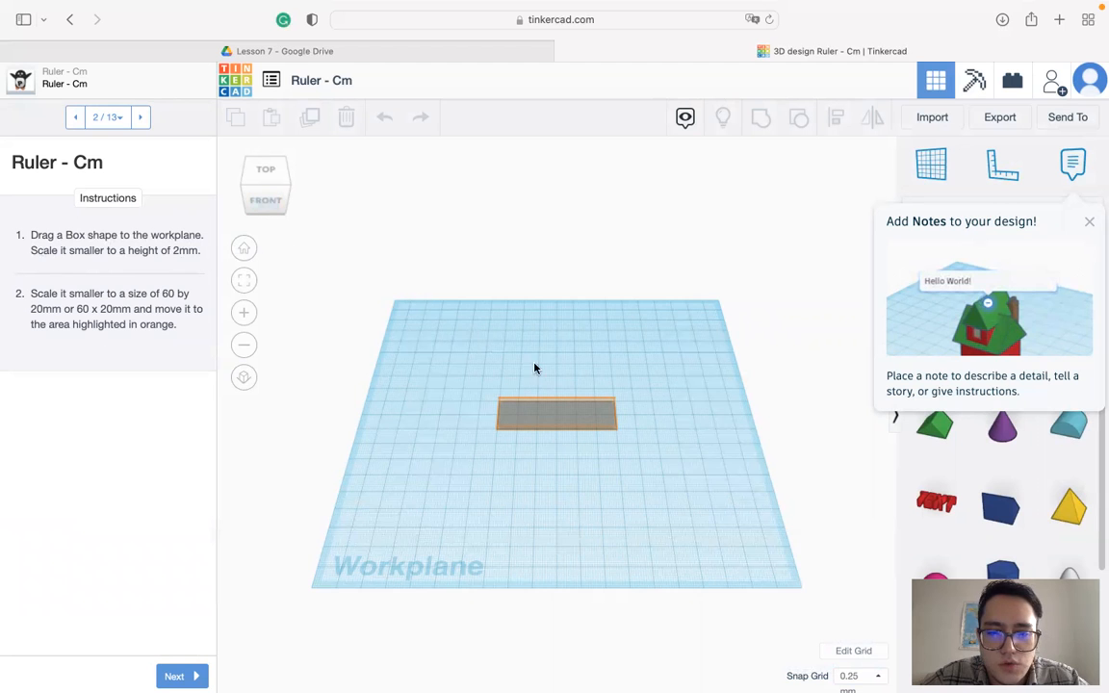
- Dismiss the notes tip, place a Box at the left end of the orange outline, and set its height to 2 mm
scroll(577, 408, "down", 3)
key("f")
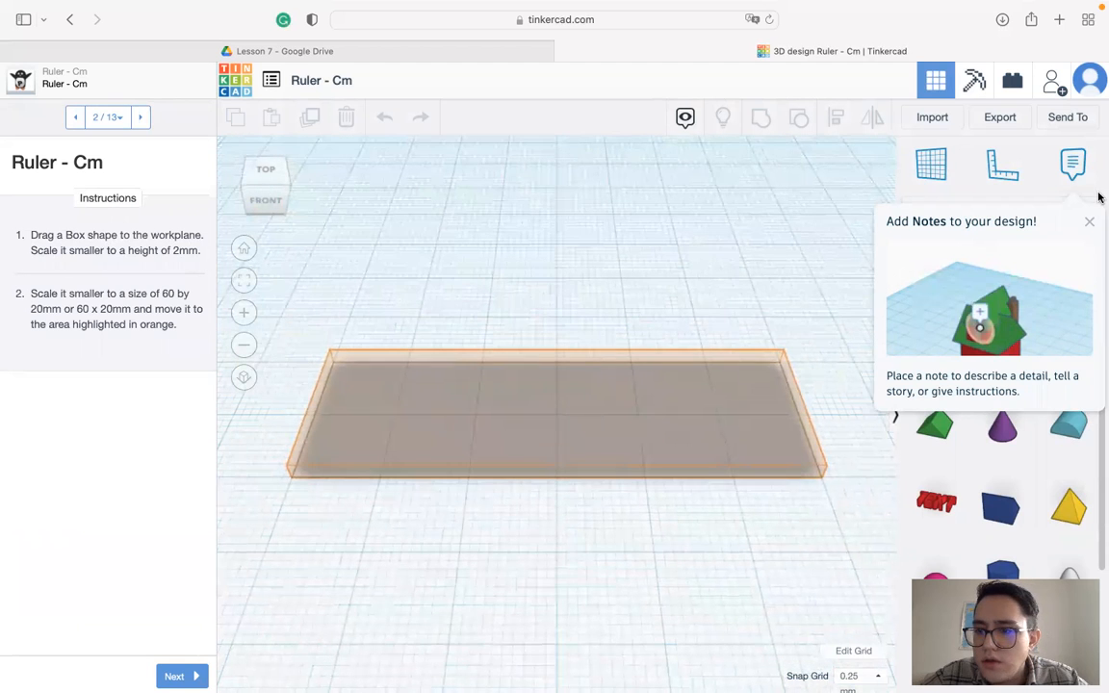
left_click(1089, 223)
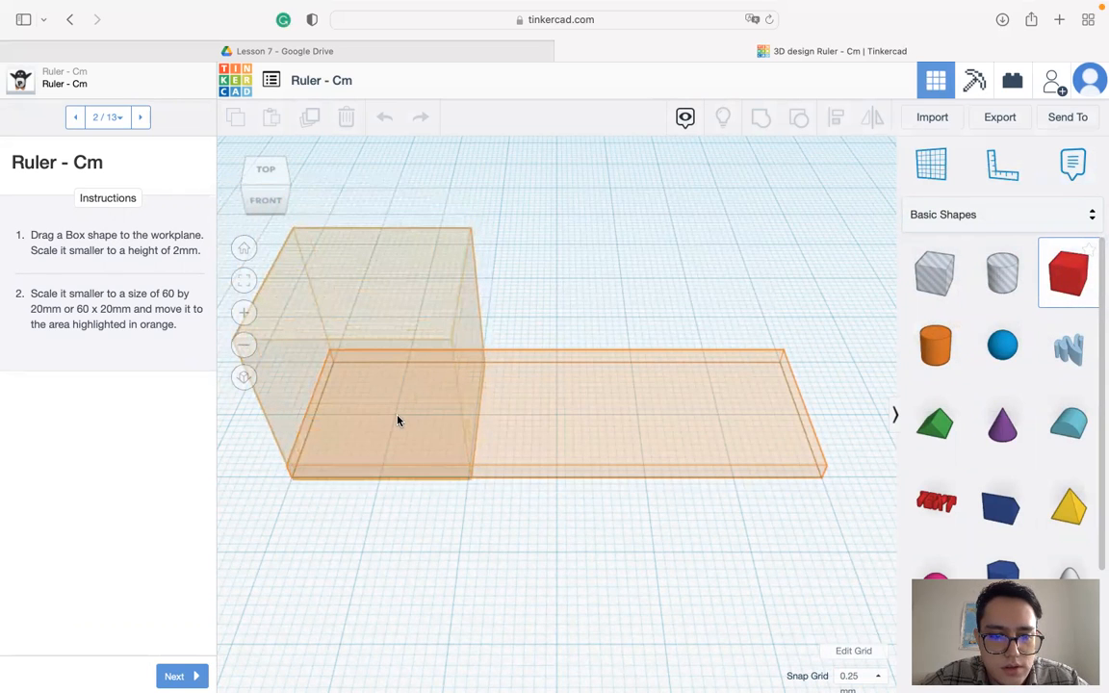
left_click(397, 419)
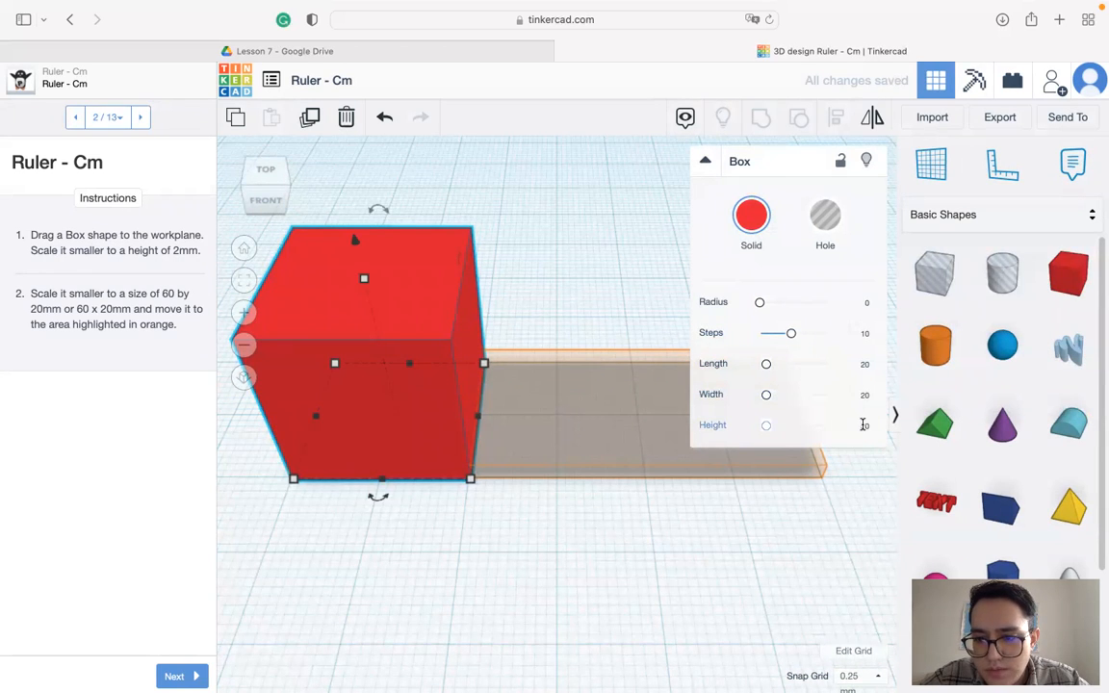
left_click(863, 425)
type("2")
key("Return")
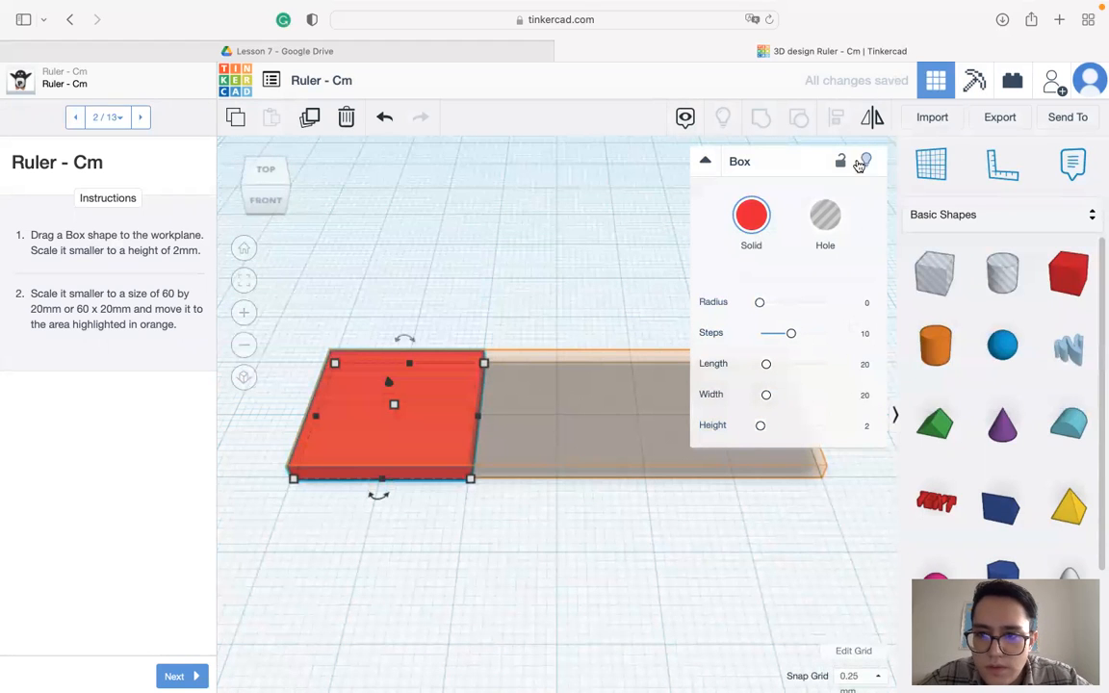
left_click_drag(478, 415, 815, 457)
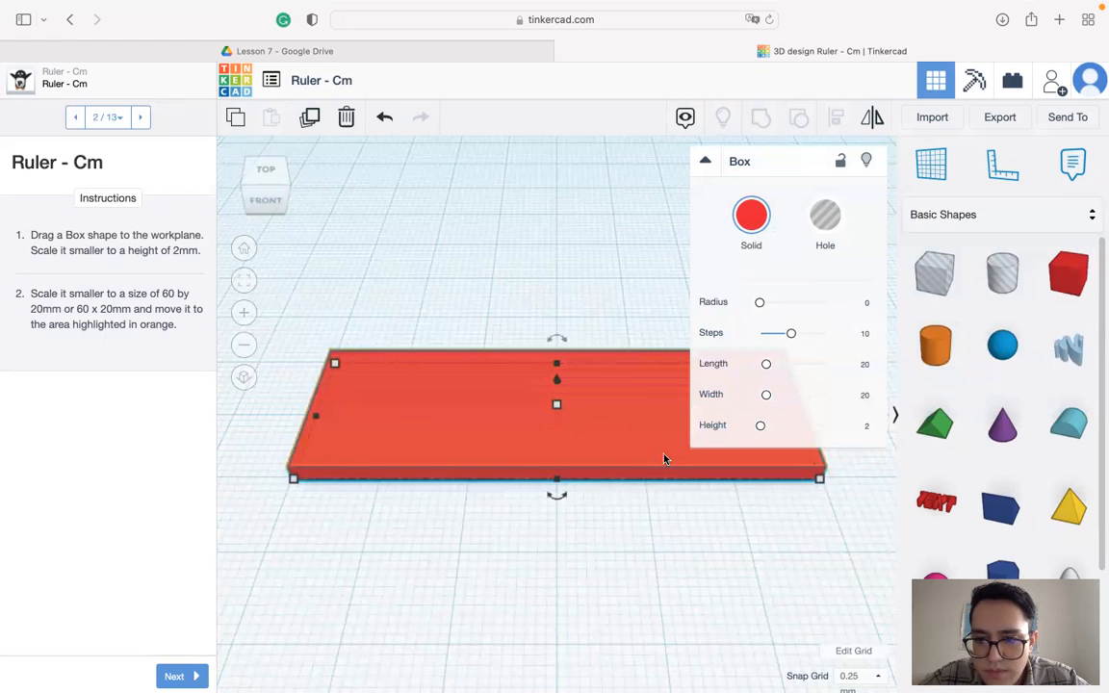
mouse_move(765, 365)
left_mouse_down()
mouse_move(802, 373)
mouse_move(763, 381)
left_mouse_up()
right_click(762, 382)
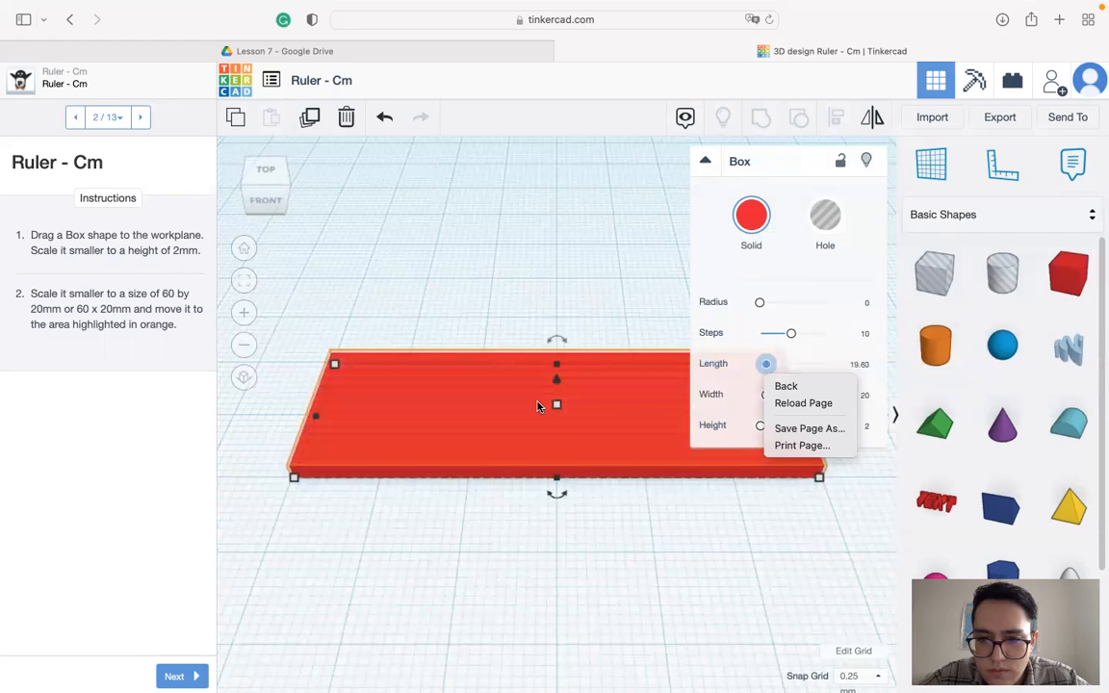
left_click(537, 408)
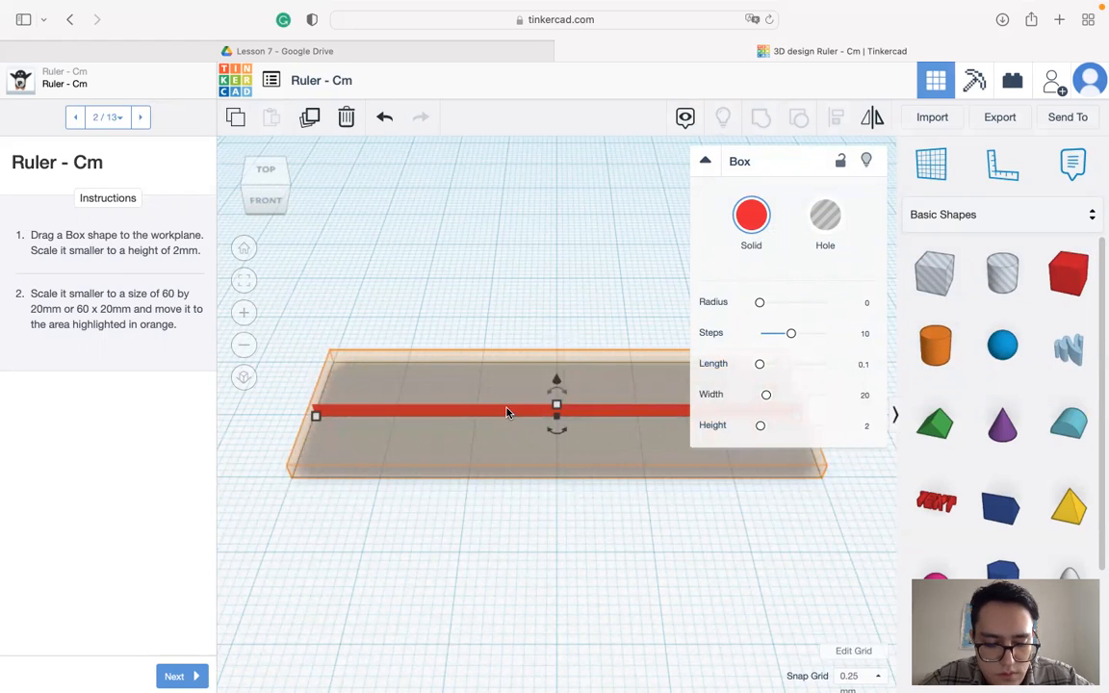
key("super+z")
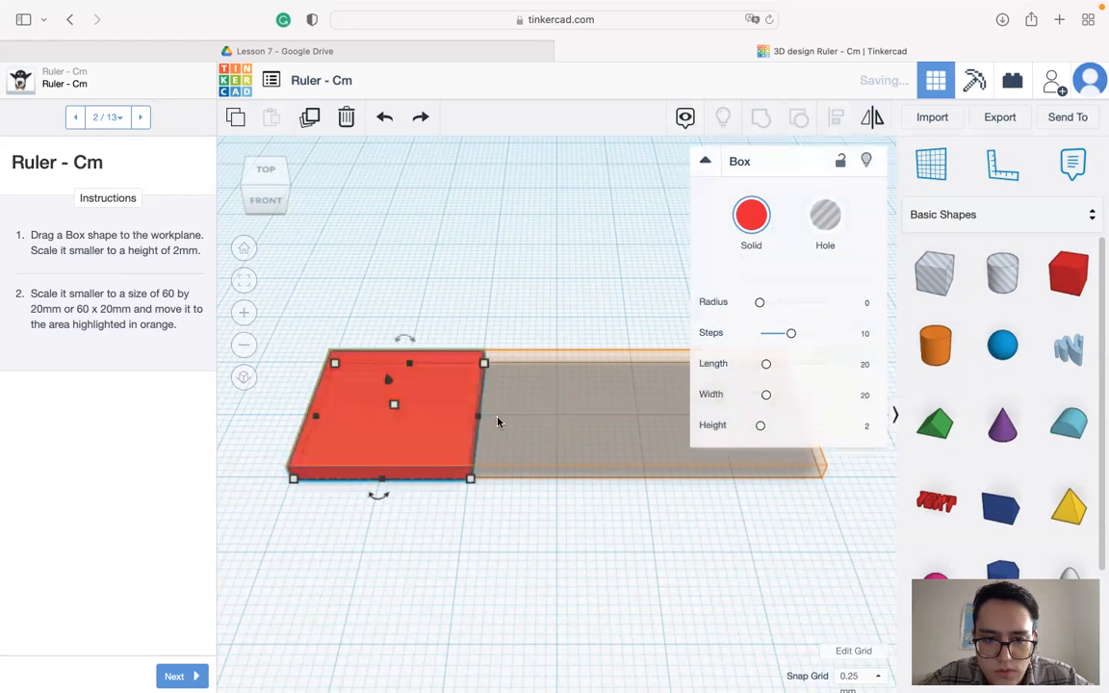
left_click_drag(767, 364, 797, 369)
key("super+z")
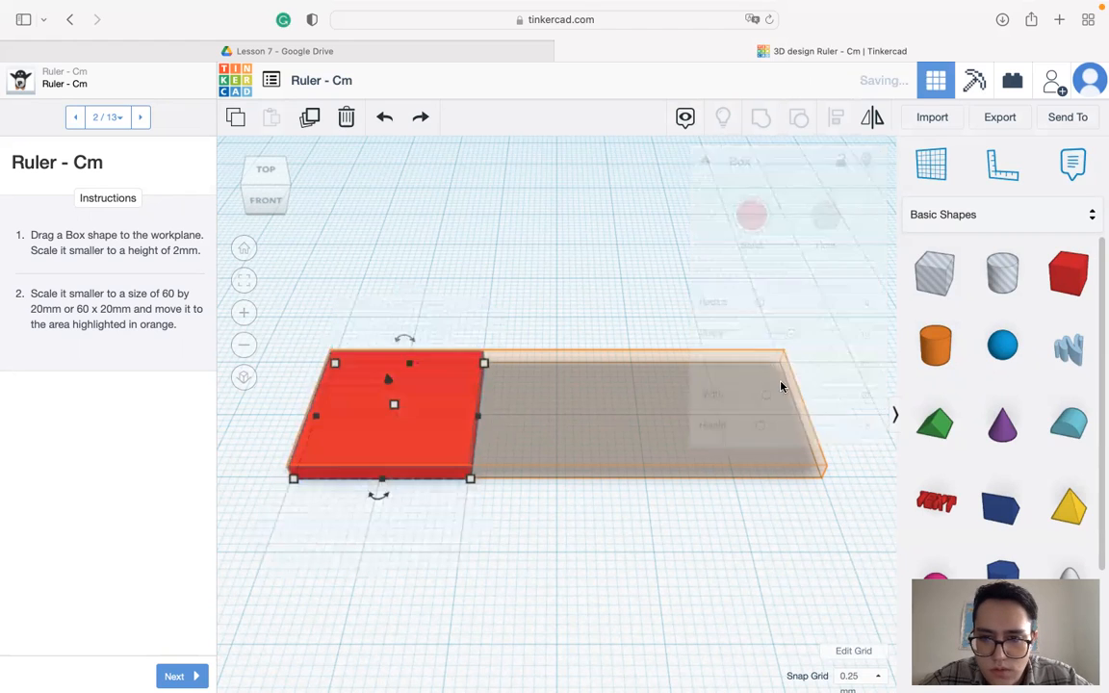
- Set the box's width to 60 mm and move it about 19.5 mm onto the orange outline
left_click_drag(766, 395, 790, 399)
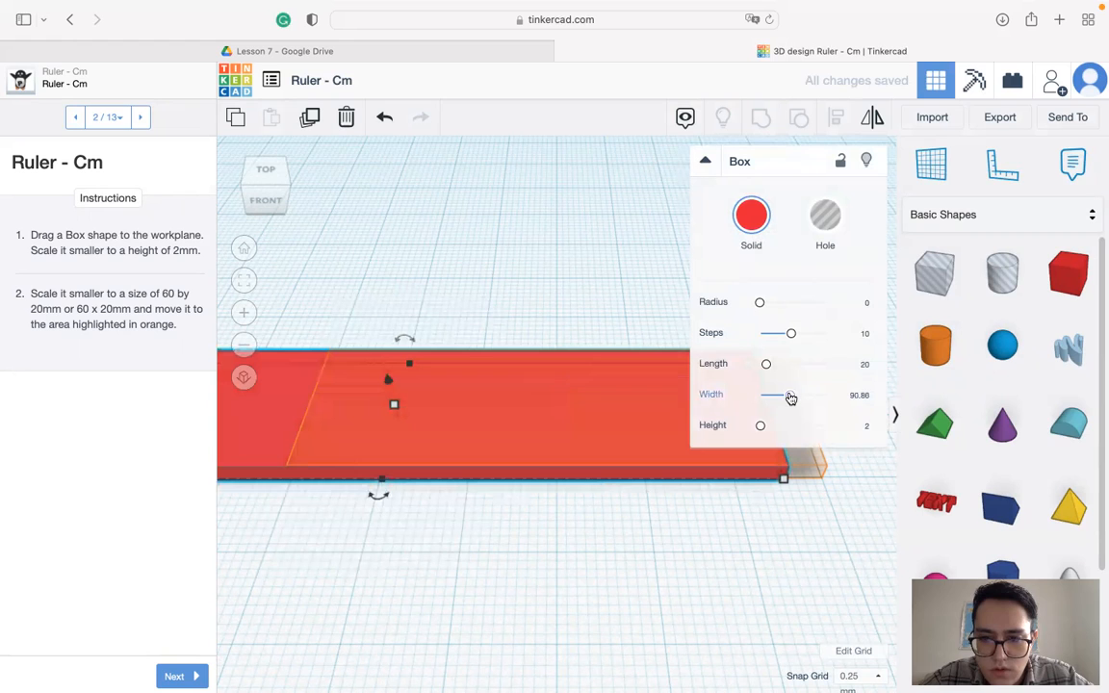
left_click(860, 396)
type("60")
key("Return")
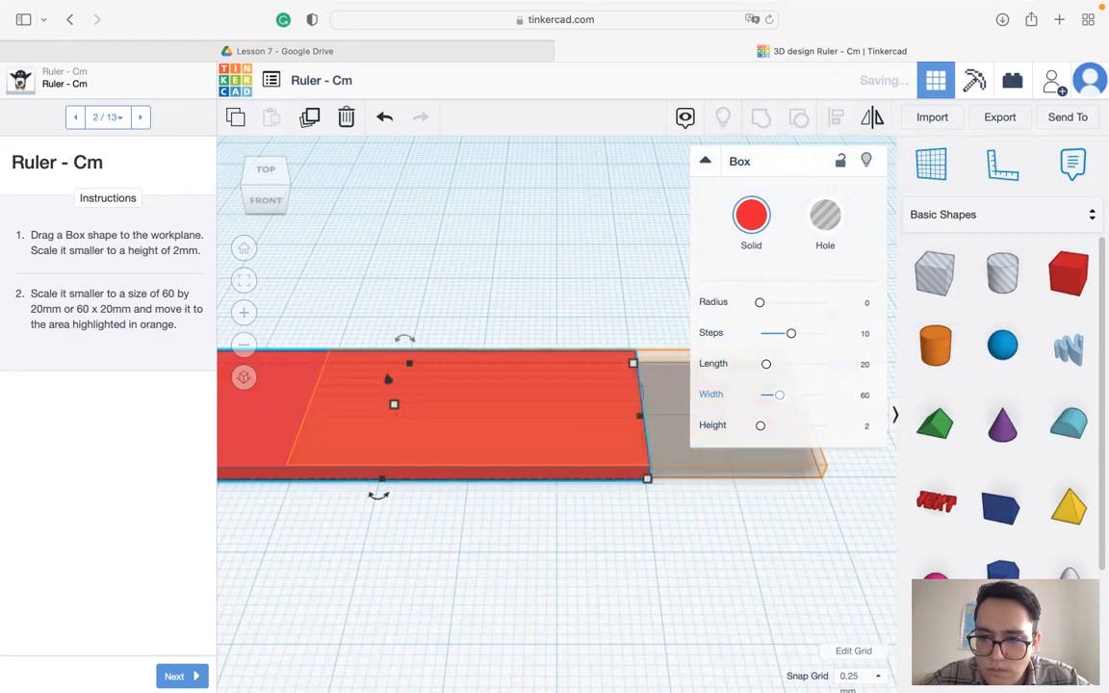
left_click_drag(548, 448, 720, 446)
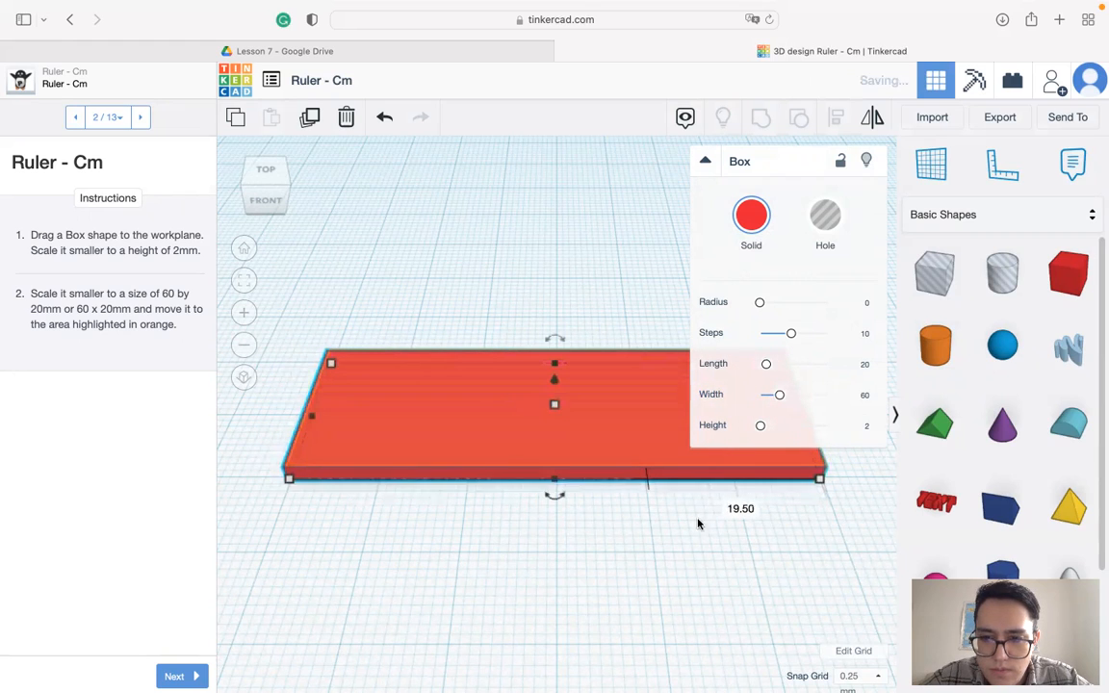
- Raise the box's steps to 14, then undo its edits back to the original size and position
left_click(863, 334)
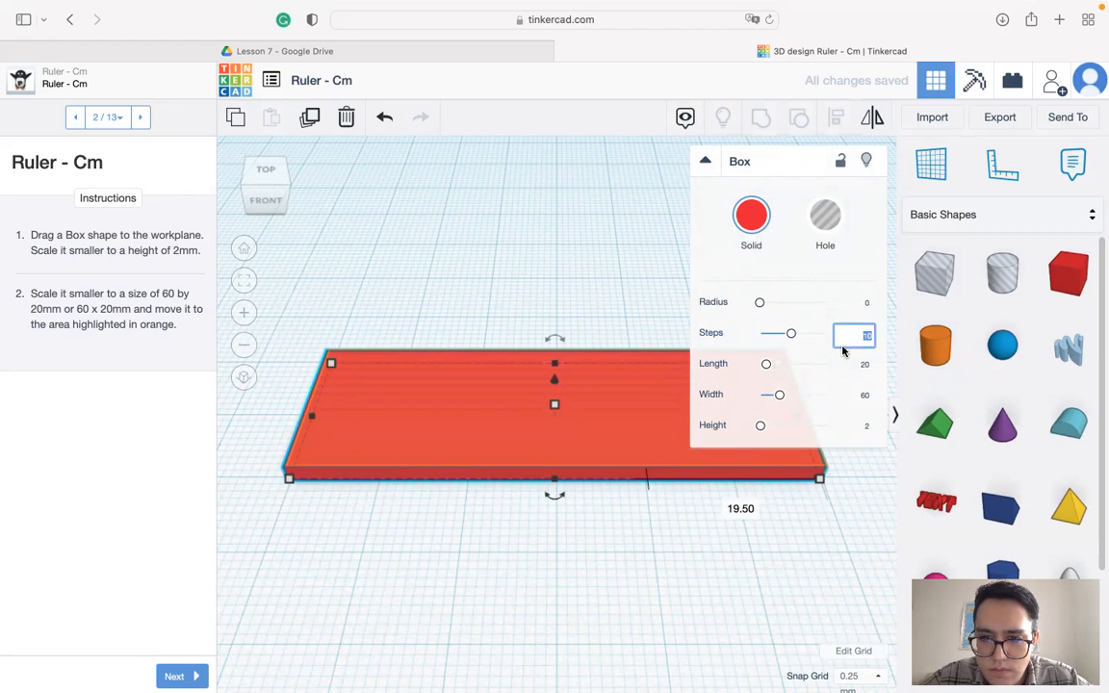
mouse_move(791, 333)
left_mouse_down()
mouse_move(761, 333)
mouse_move(776, 344)
left_mouse_up()
left_click_drag(786, 334, 805, 333)
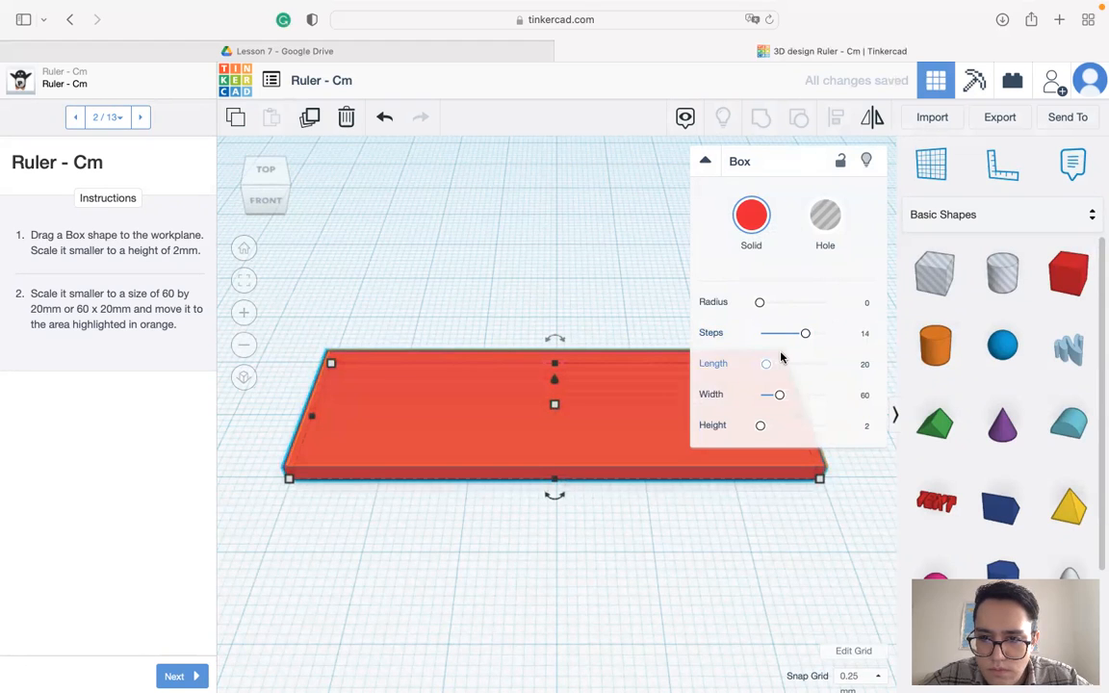
key("super+z")
key("super+z")
key("super+z")
key("super+z")
key("super+z")
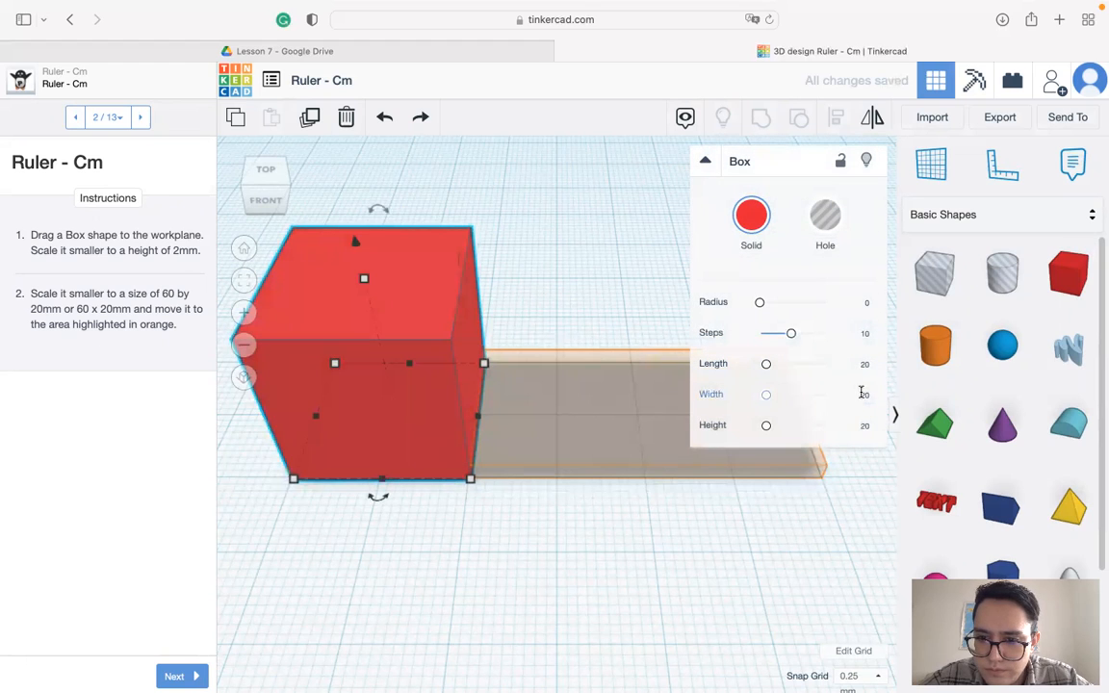
- Set the box's height to 2 mm and width to 60 mm, then move it onto the orange outline
left_click(864, 426)
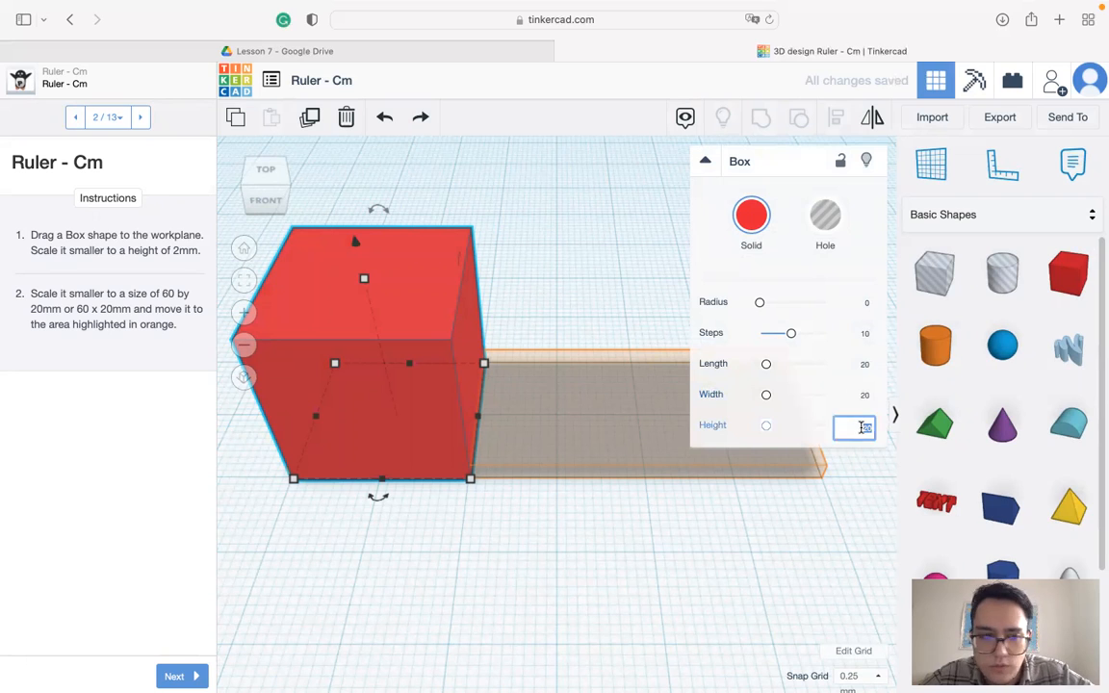
type("2")
key("Return")
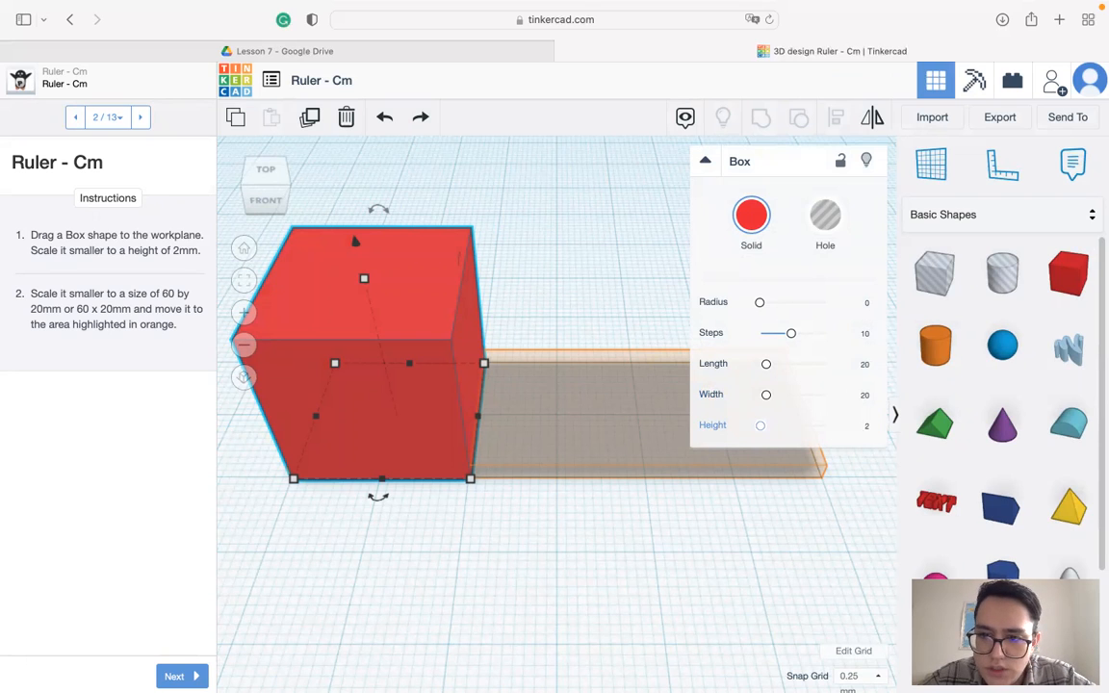
left_click(866, 391)
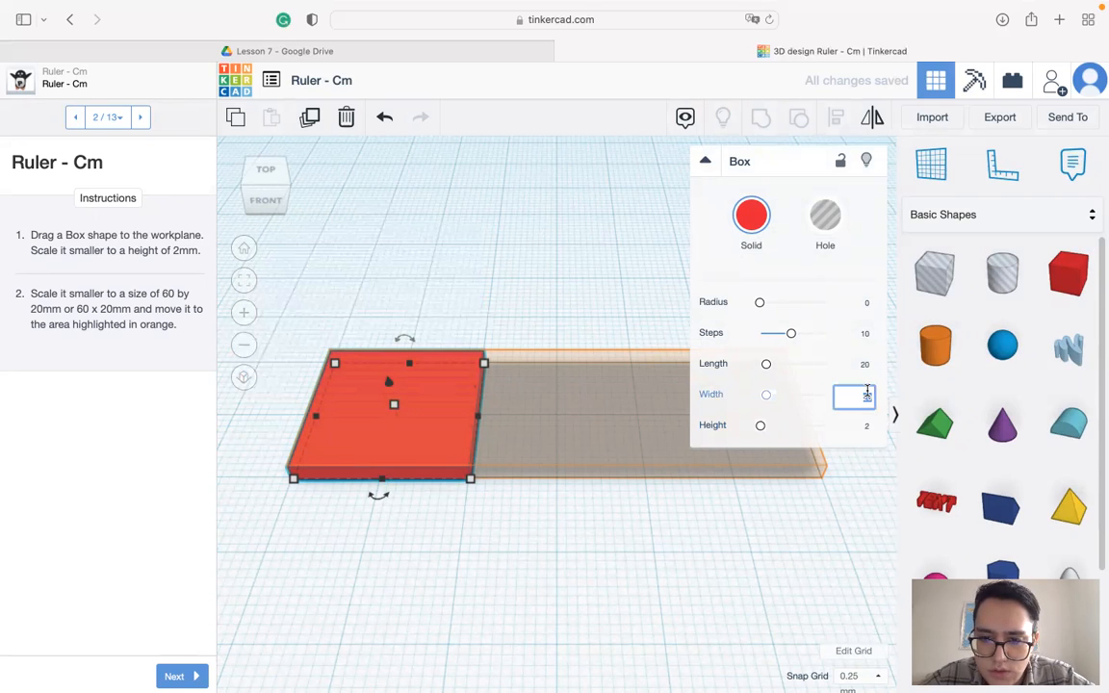
type("60")
key("Return")
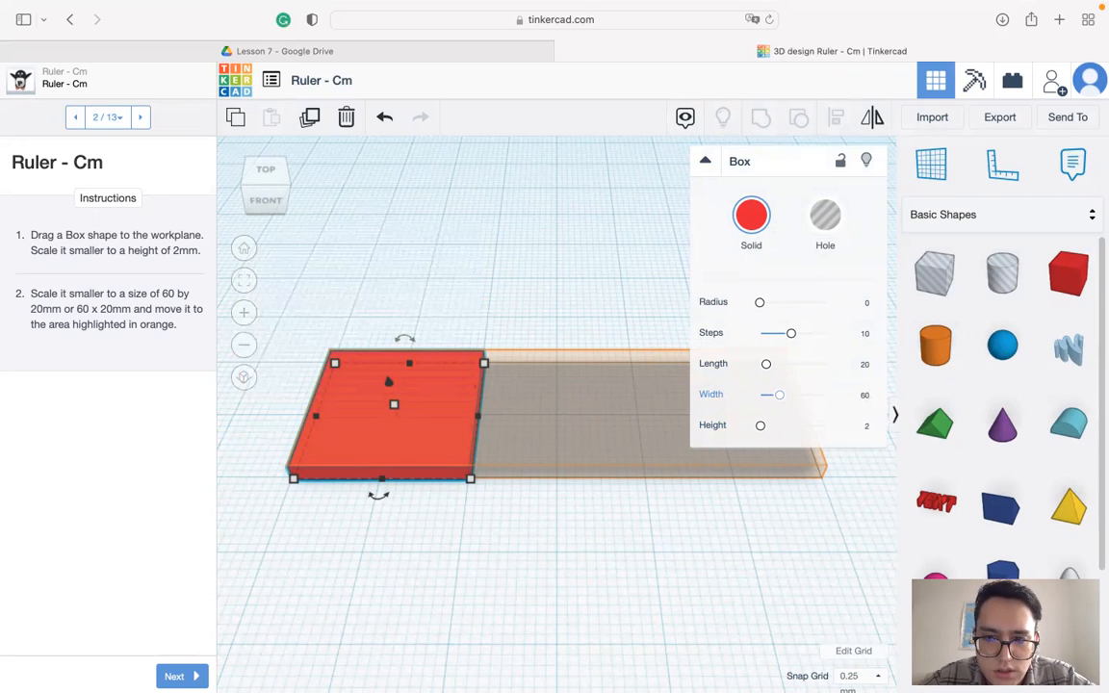
left_click_drag(537, 416, 685, 426)
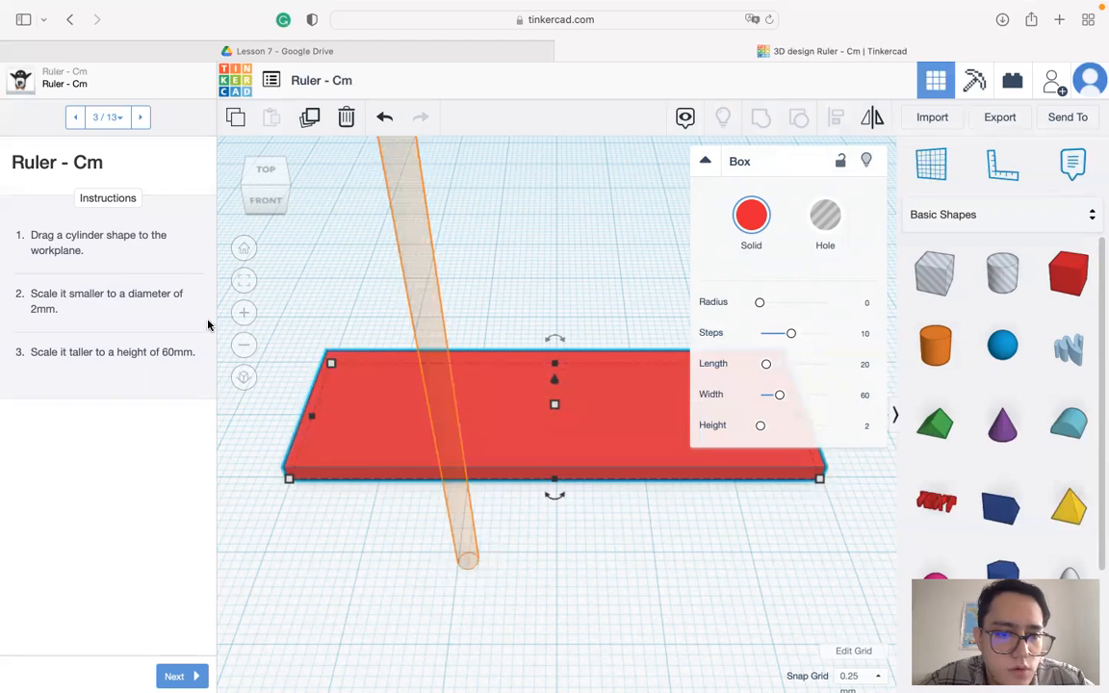
- Place a Cylinder on the workplane beside the orange outline, overlapping the front of the red base
left_click_drag(935, 345, 462, 473)
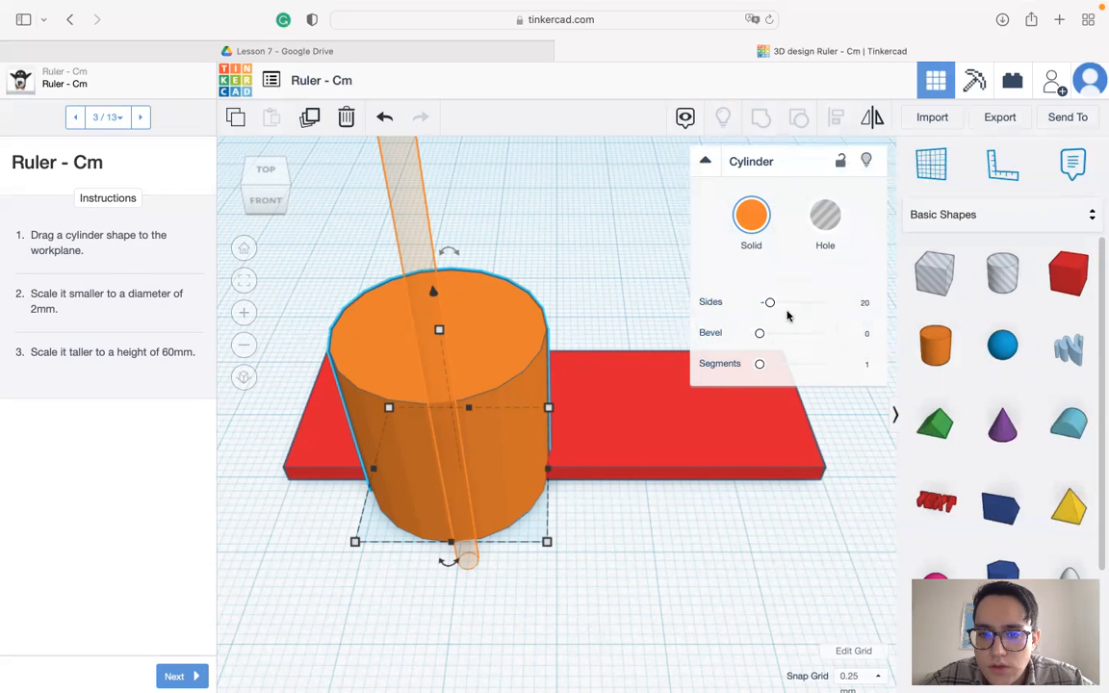
left_click(865, 302)
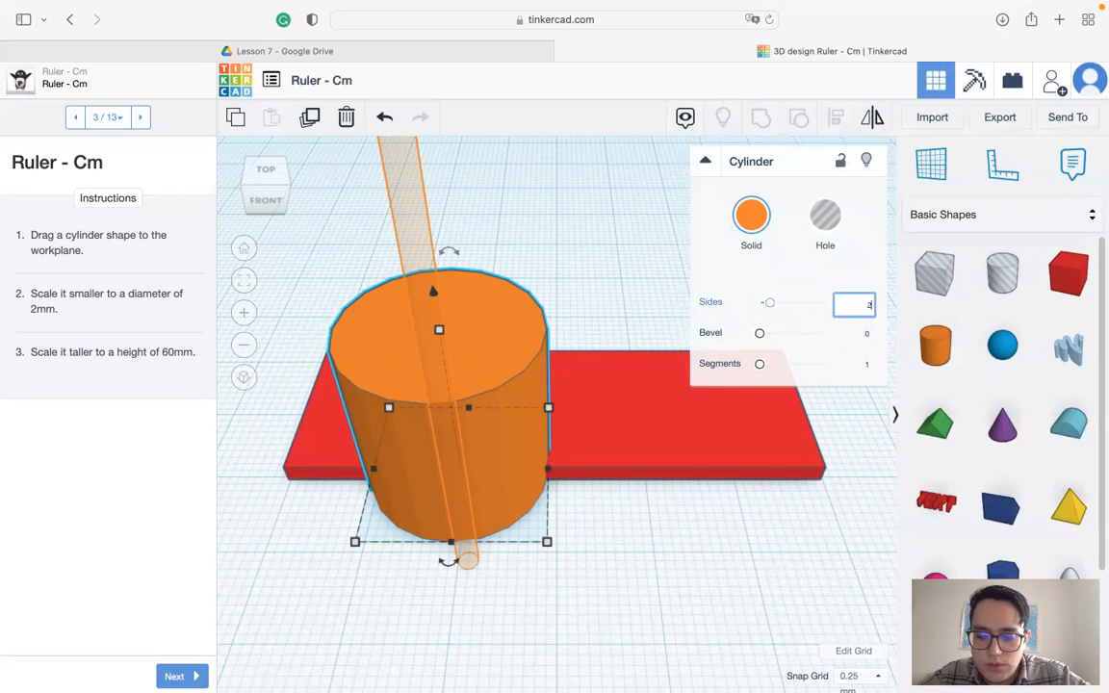
type("10")
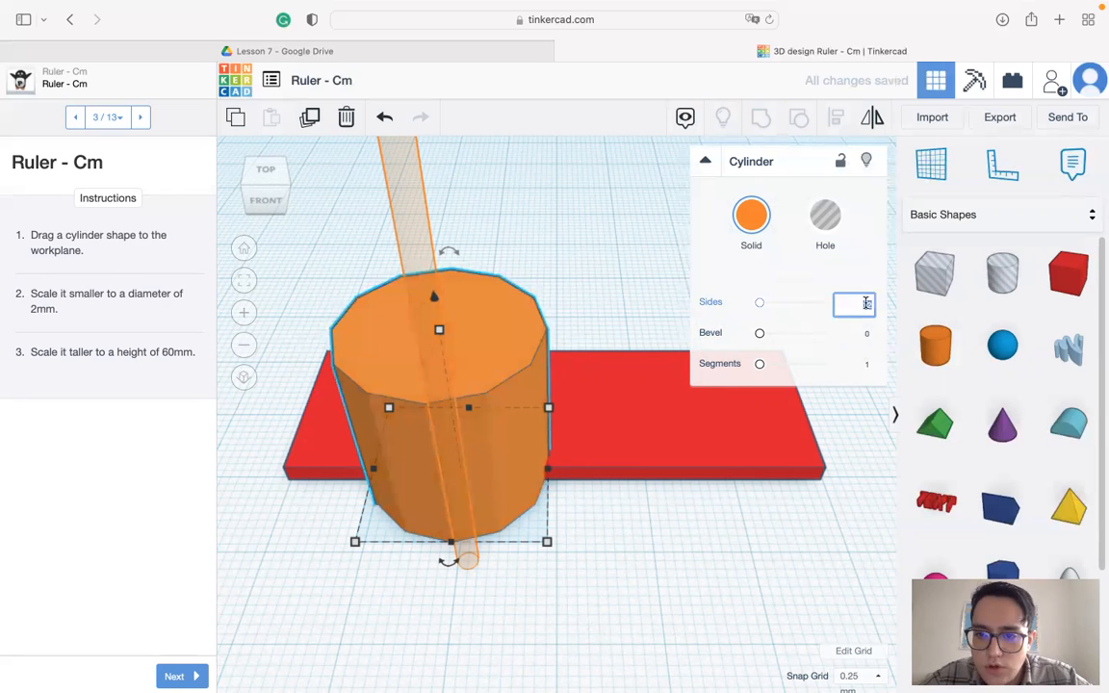
key("Return")
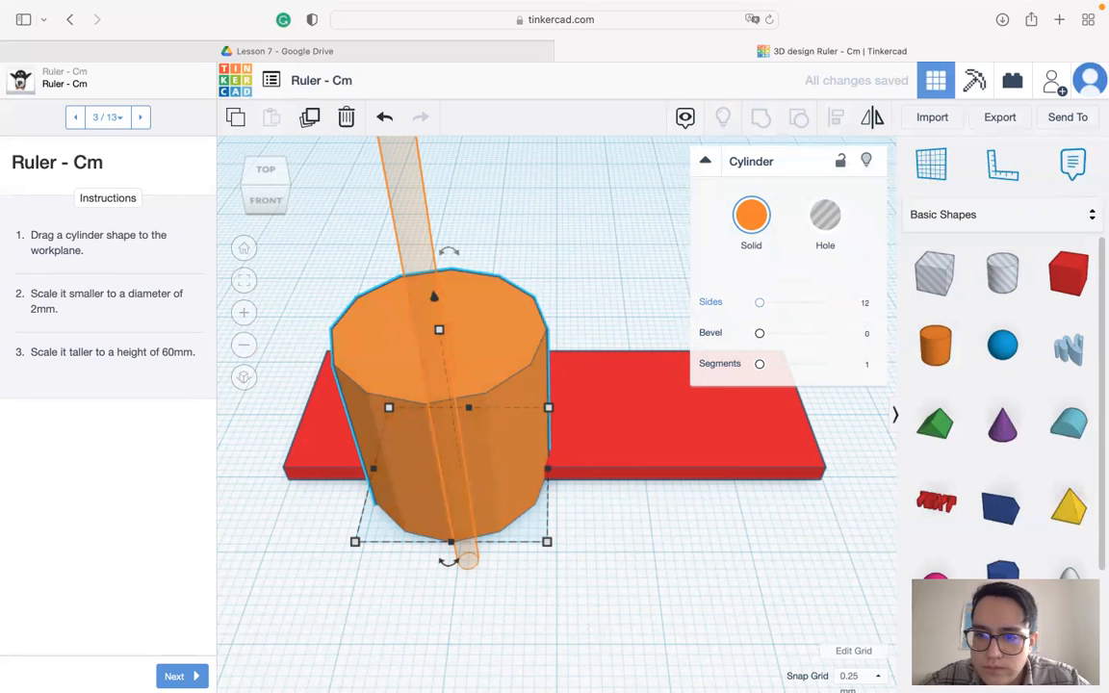
left_click(861, 302)
type("2")
key("Return")
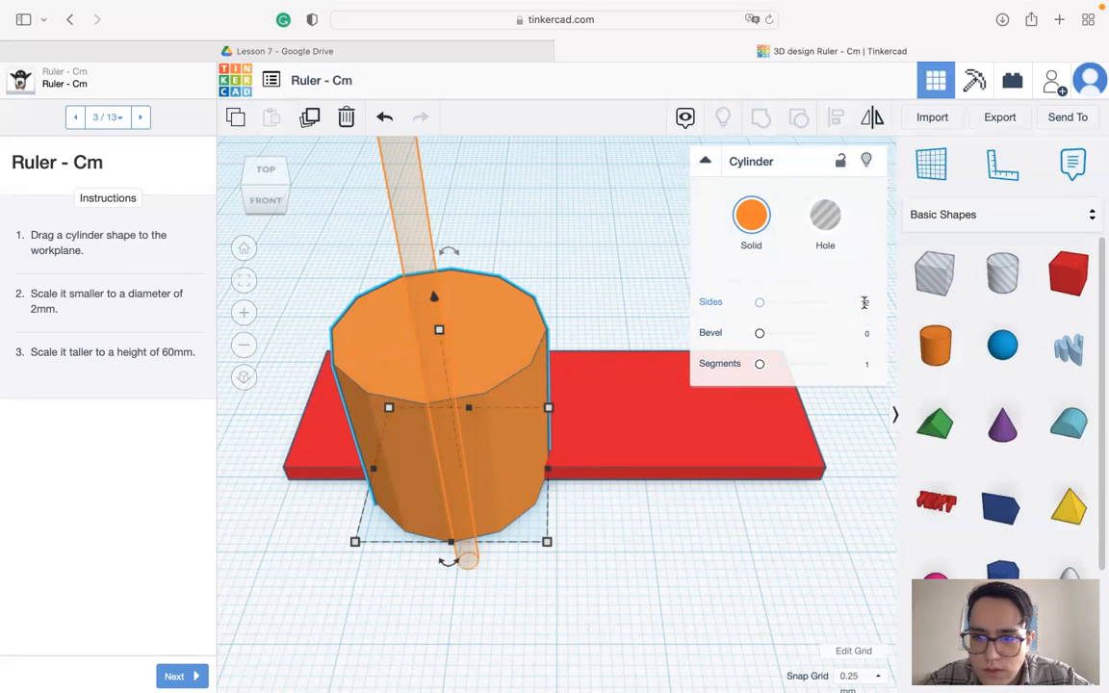
key("super+z")
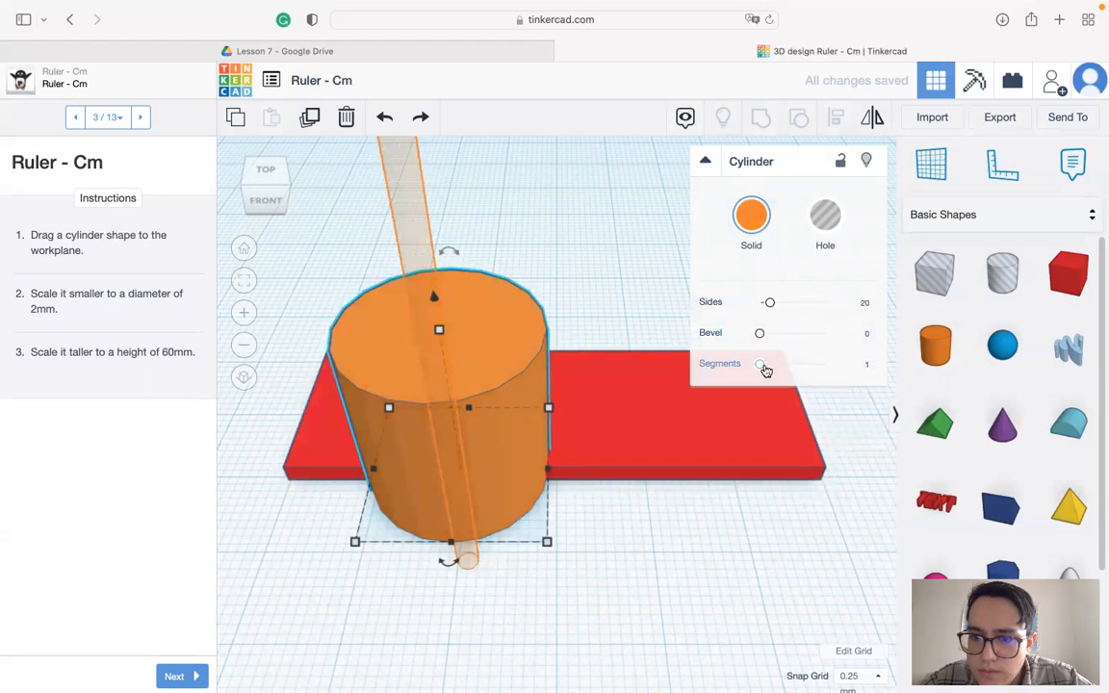
- Scale the cylinder's base to 2 x 2 mm and move it onto the upright orange outline
left_click_drag(356, 545, 320, 484)
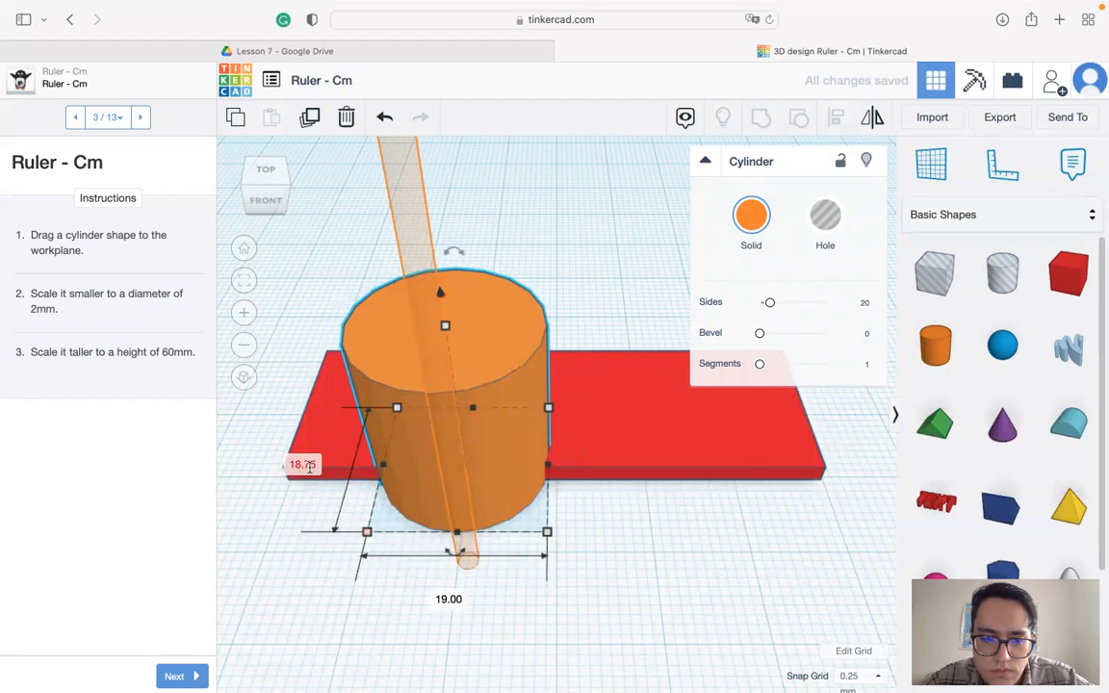
left_click(306, 466)
type("2")
key("Return")
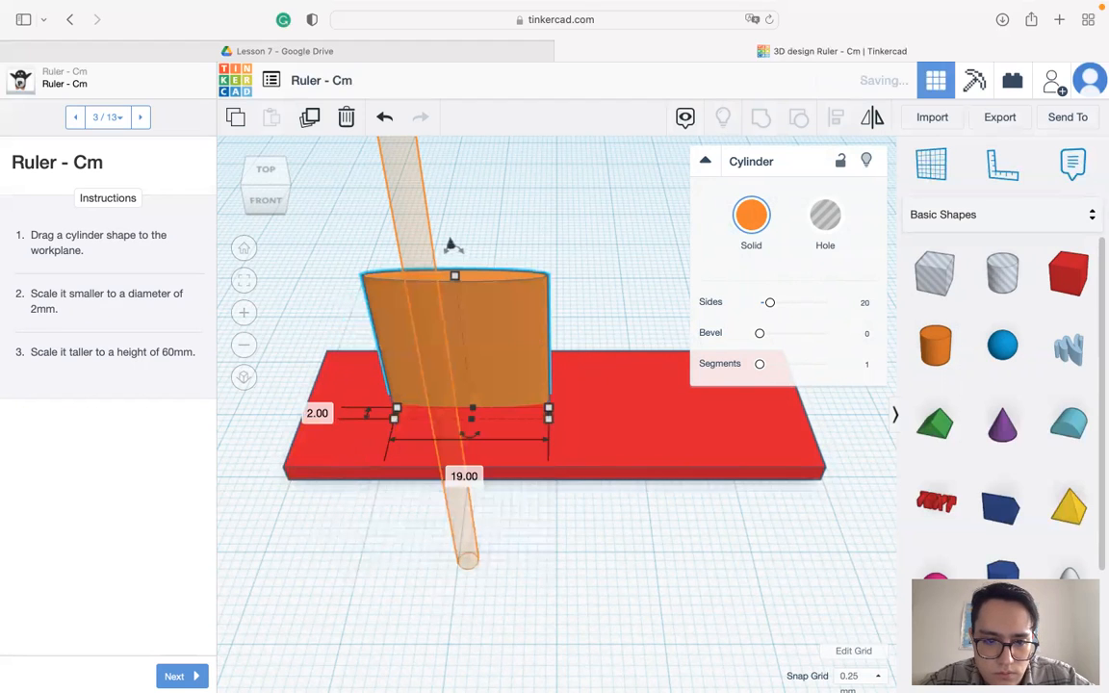
left_click(462, 475)
type("2")
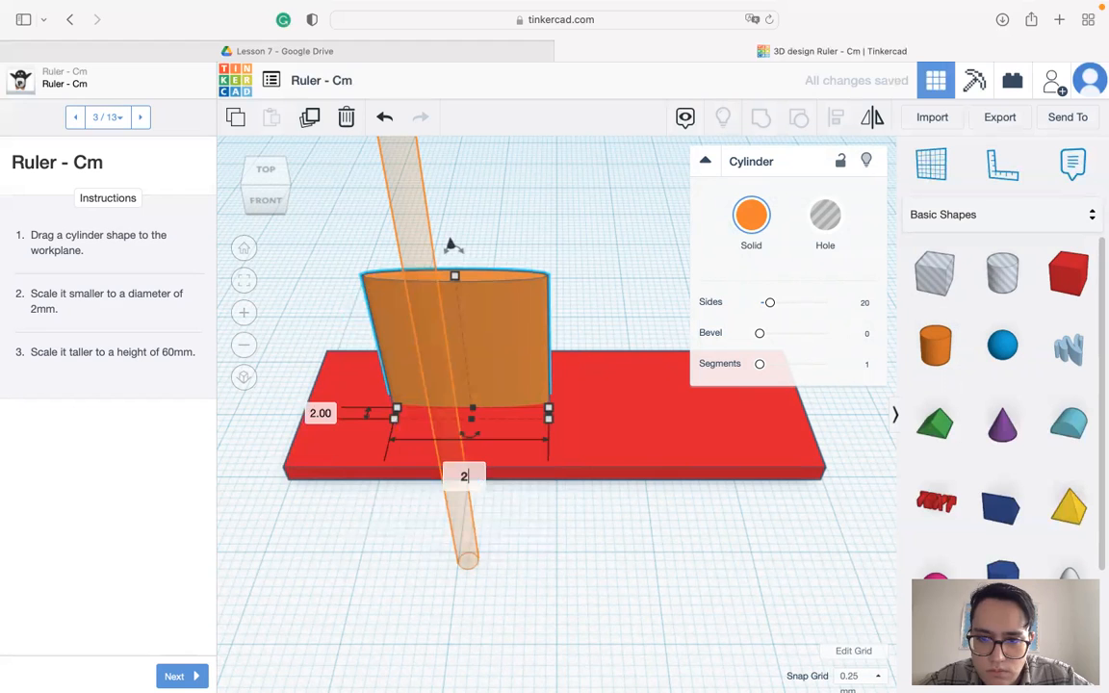
key("Return")
left_click_drag(531, 346, 445, 420)
- Set the cylinder's height to 60 mm and advance to page 4 of the lesson
right_click_drag(402, 523, 455, 582)
left_click_drag(580, 532, 674, 574)
right_click_drag(725, 594, 624, 533)
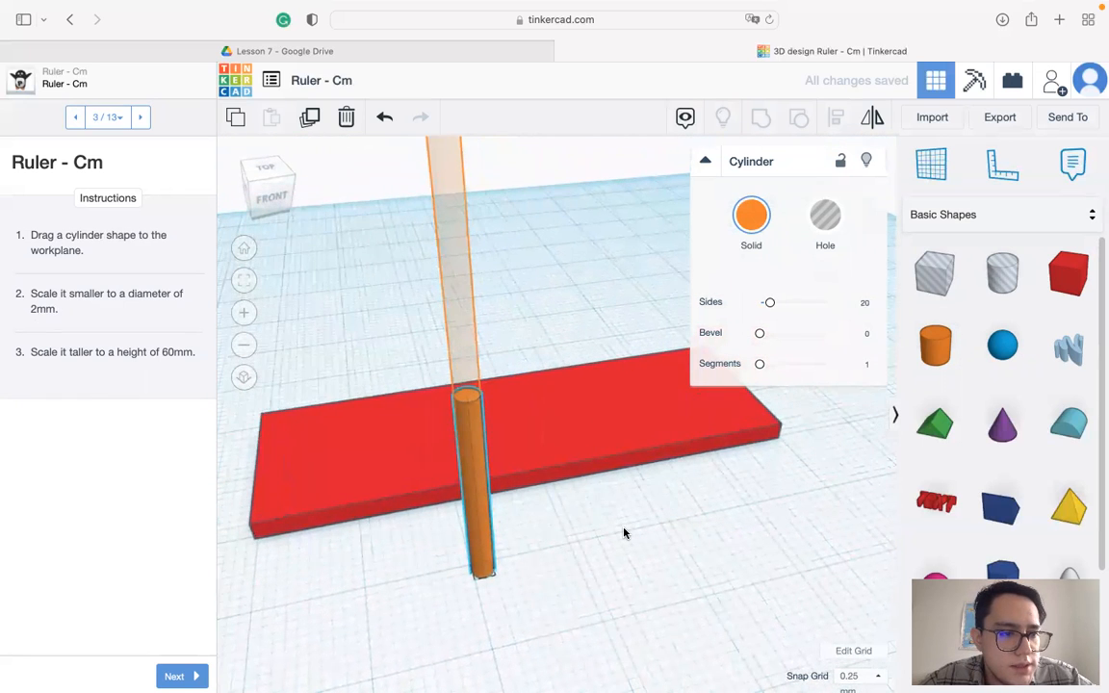
scroll(591, 480, "up", 3)
scroll(591, 479, "down", 3)
right_click_drag(561, 421, 555, 470, "shift")
left_click_drag(481, 470, 480, 456)
left_click(571, 528)
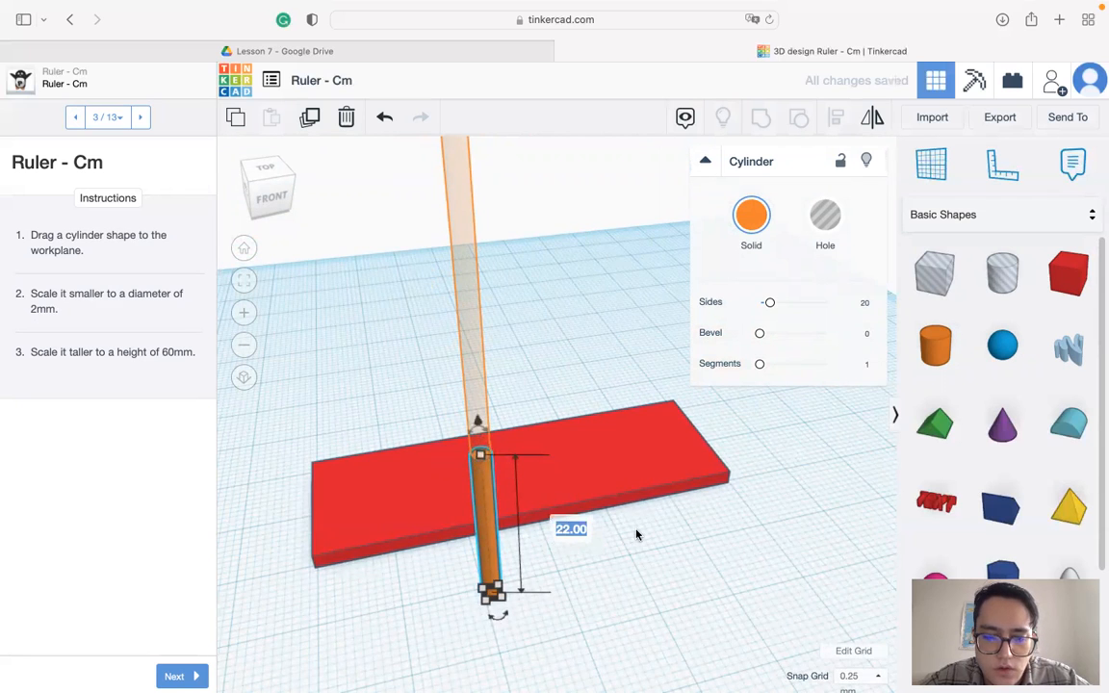
type("60")
key("Return")
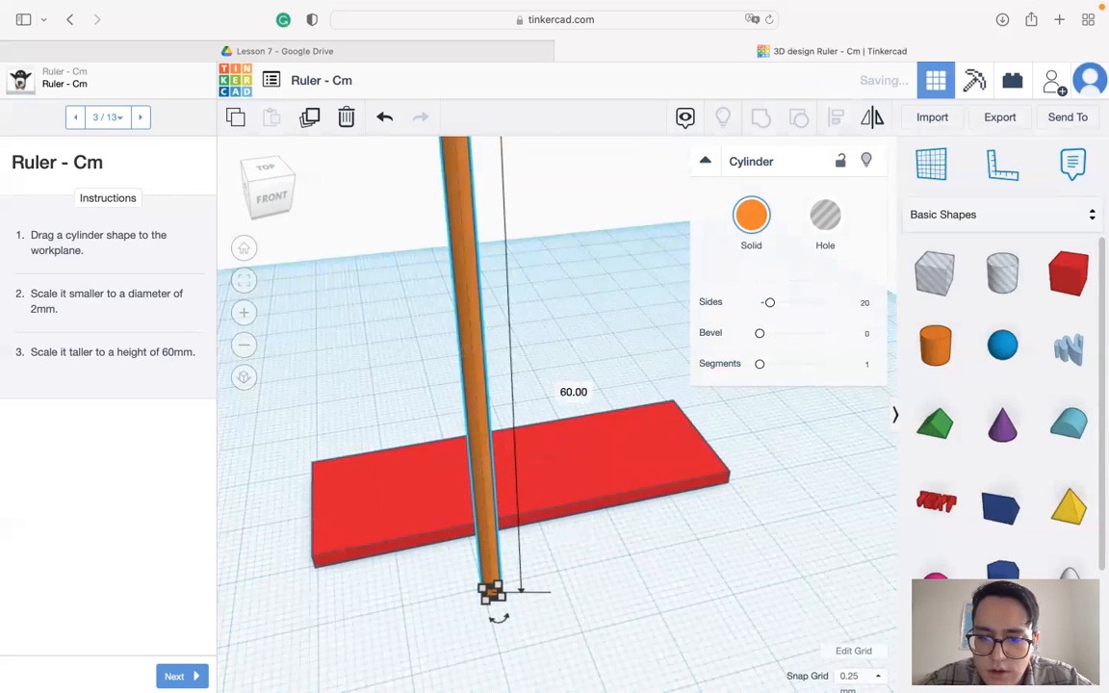
scroll(420, 507, "up", 5)
scroll(421, 507, "down", 7)
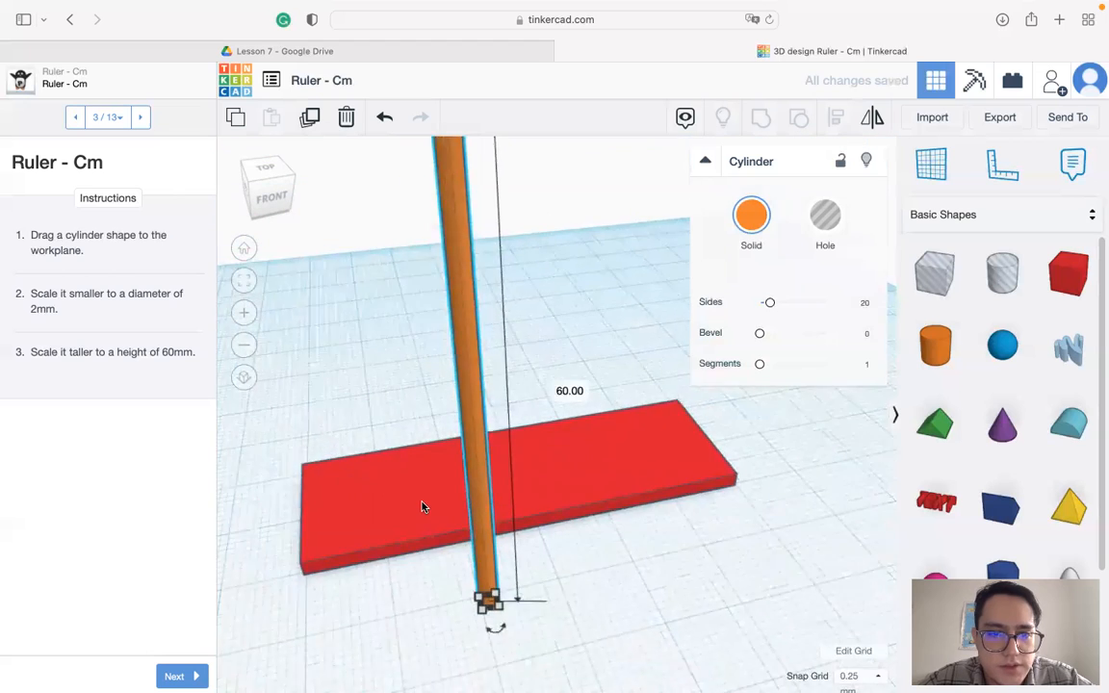
left_click(181, 674)
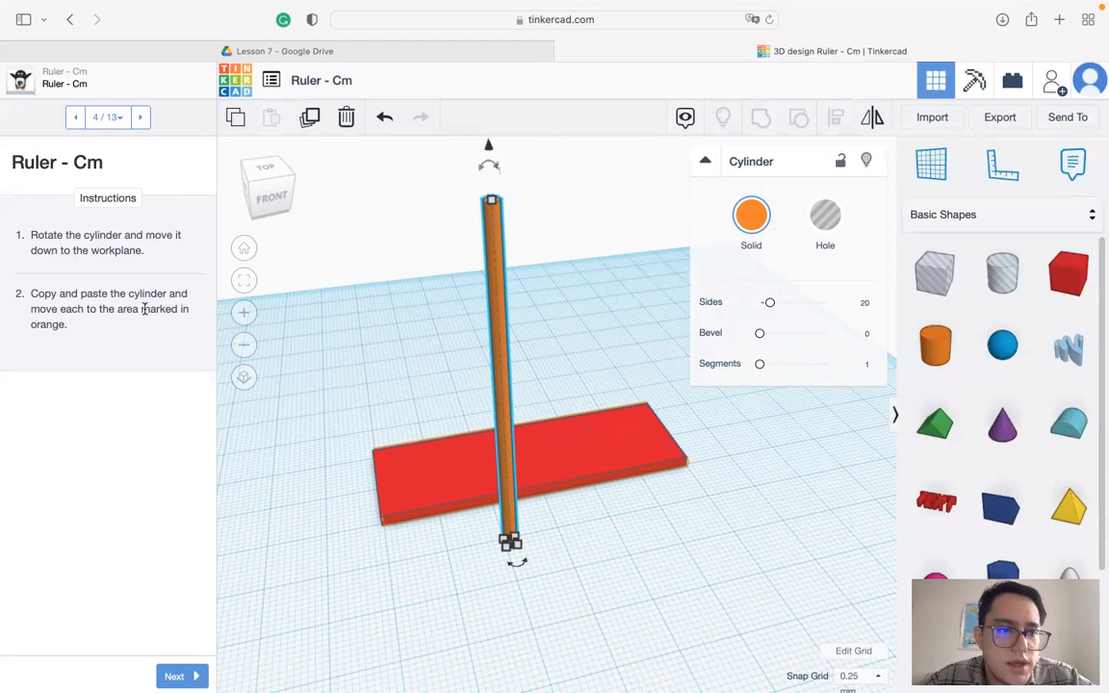
- Rotate the cylinder by -90° in the front plane so that it lies parallel to the base's length
right_click_drag(516, 479, 534, 510)
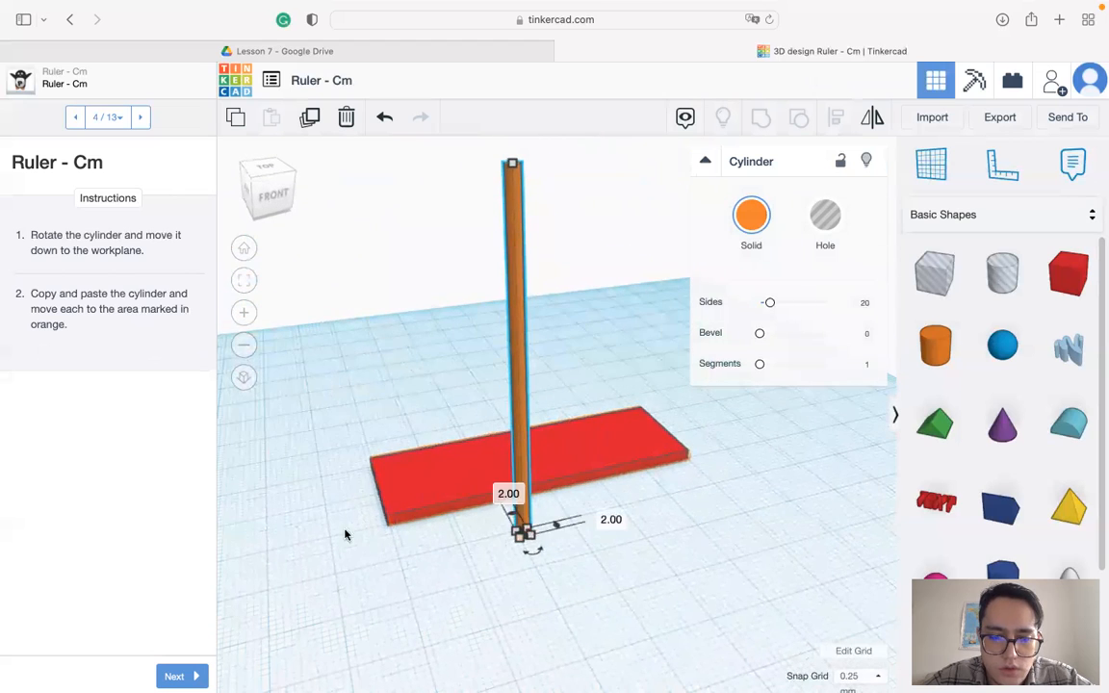
scroll(346, 534, "down", 5)
scroll(420, 516, "up", 6)
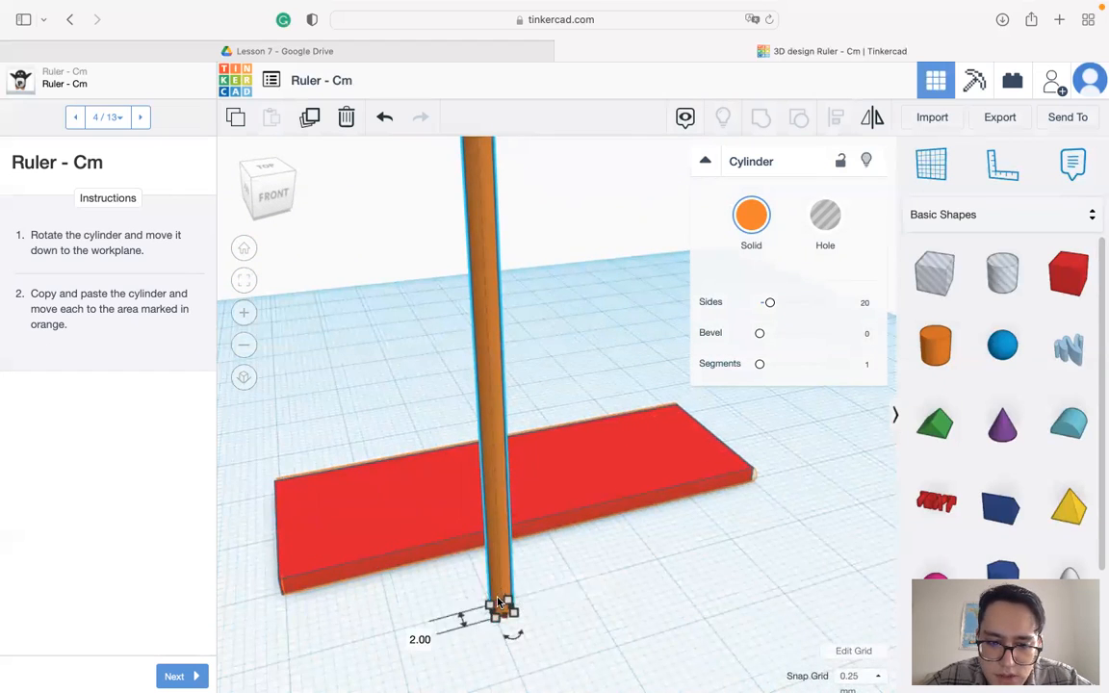
right_click_drag(510, 633, 318, 404)
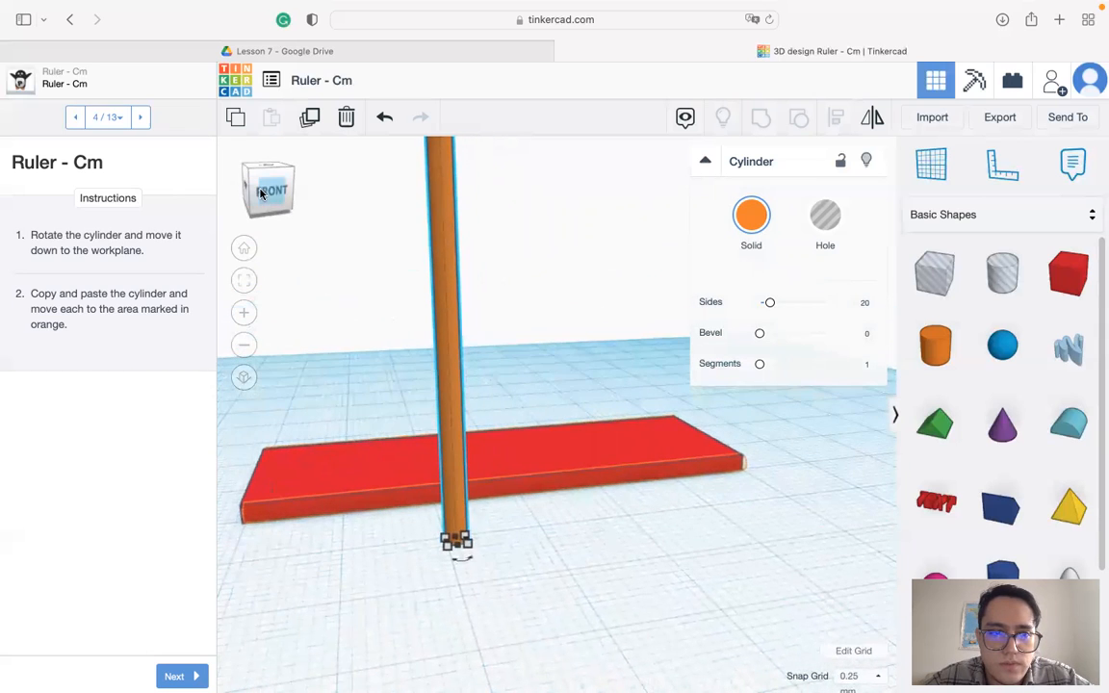
left_click(258, 185)
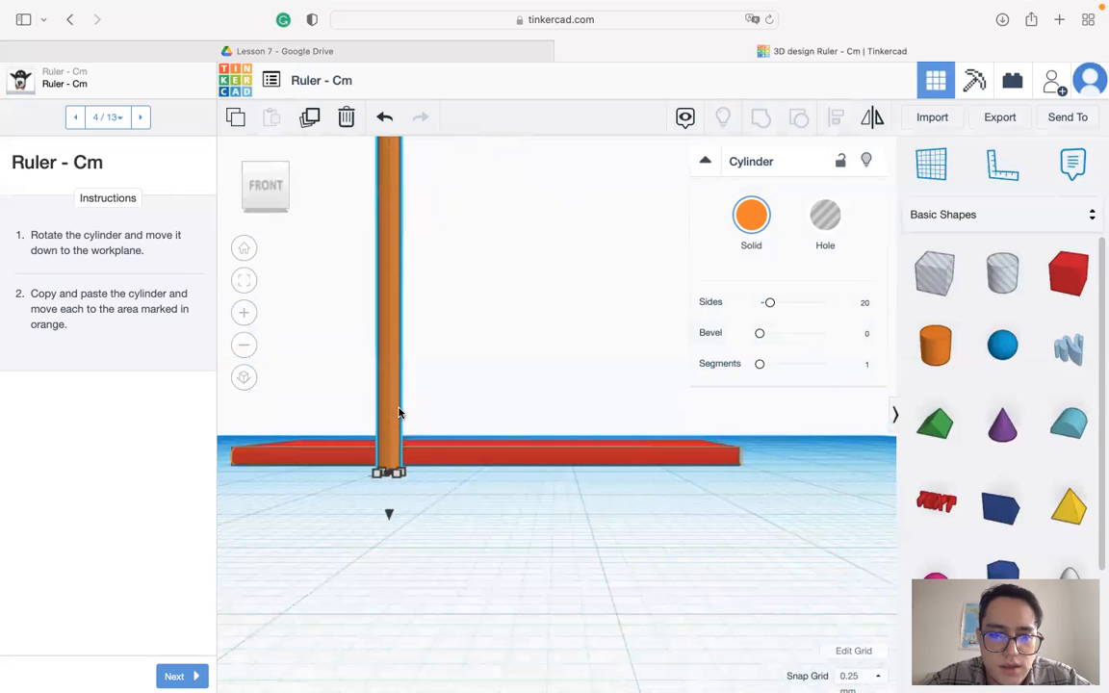
scroll(404, 416, "up", 3)
scroll(408, 416, "down", 5)
left_click_drag(519, 277, 552, 306)
key("super+z")
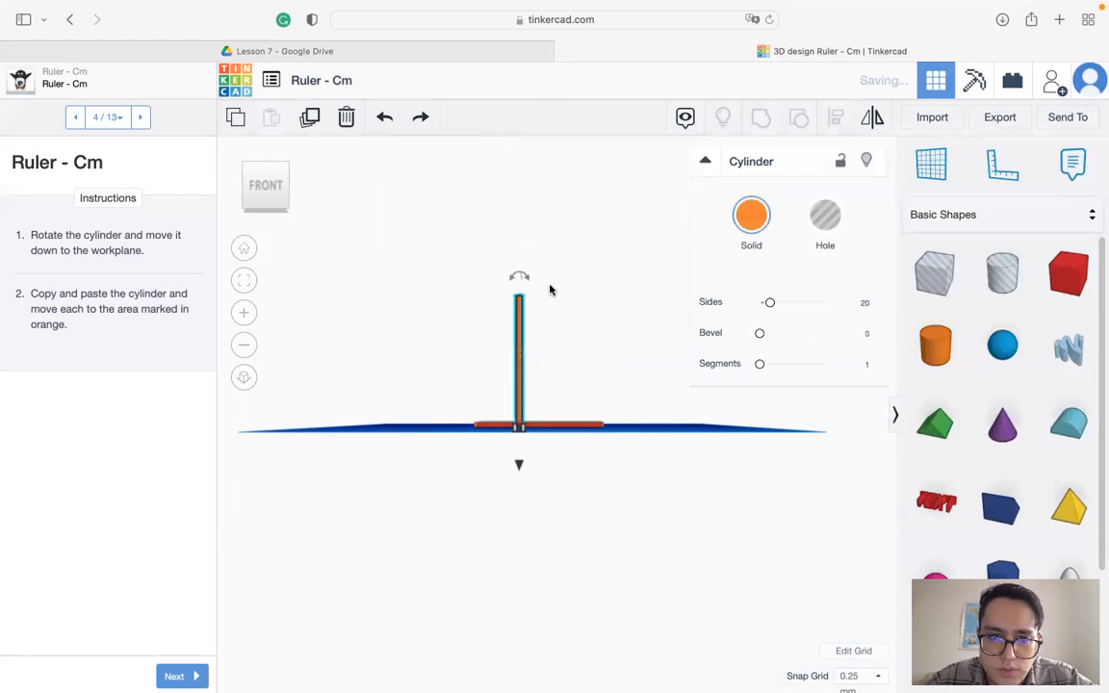
left_click_drag(516, 273, 605, 355)
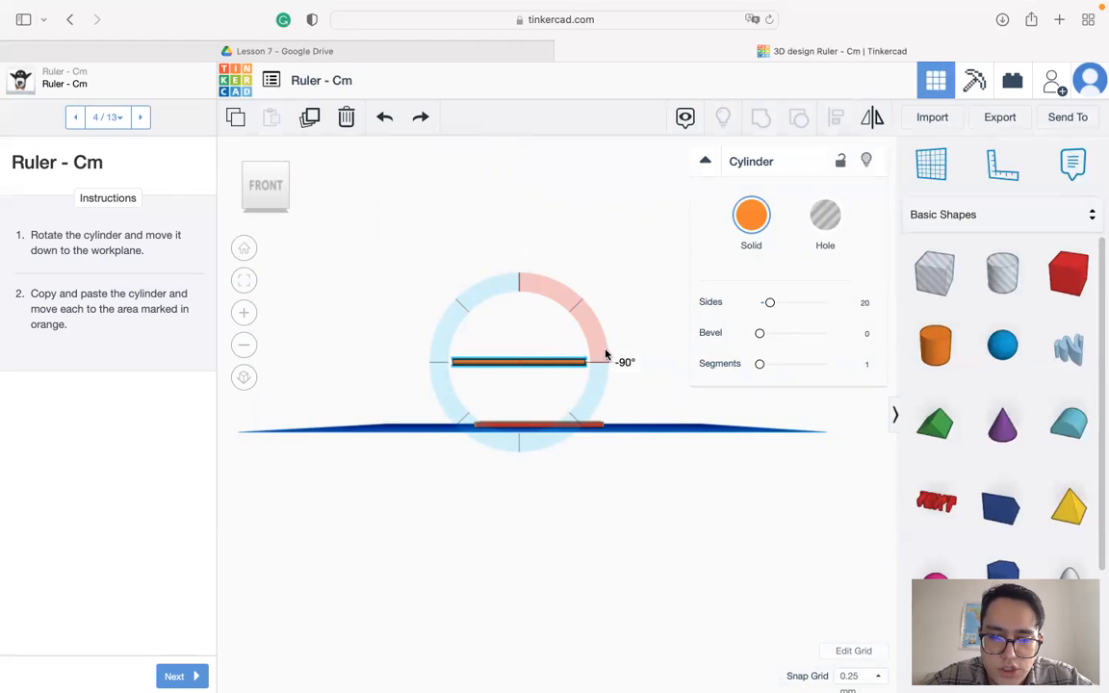
left_click_drag(605, 356, 655, 395)
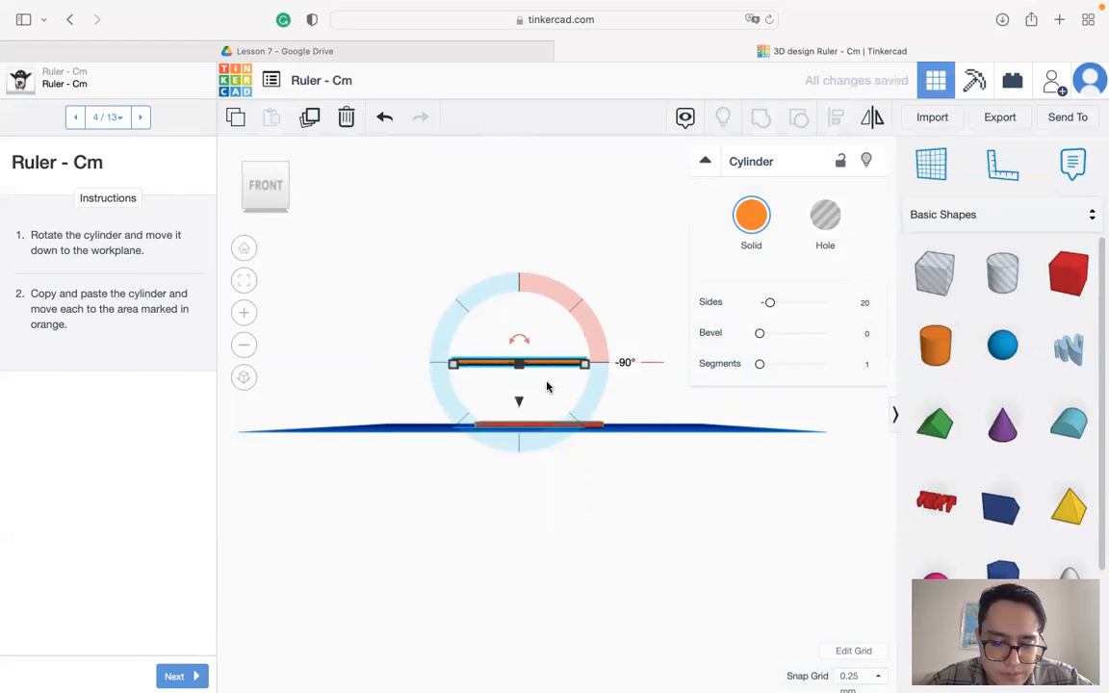
- Lower the rotated cylinder until it rests on the workplane
left_click_drag(520, 402, 523, 473)
scroll(521, 437, "down", 5)
scroll(524, 435, "up", 10)
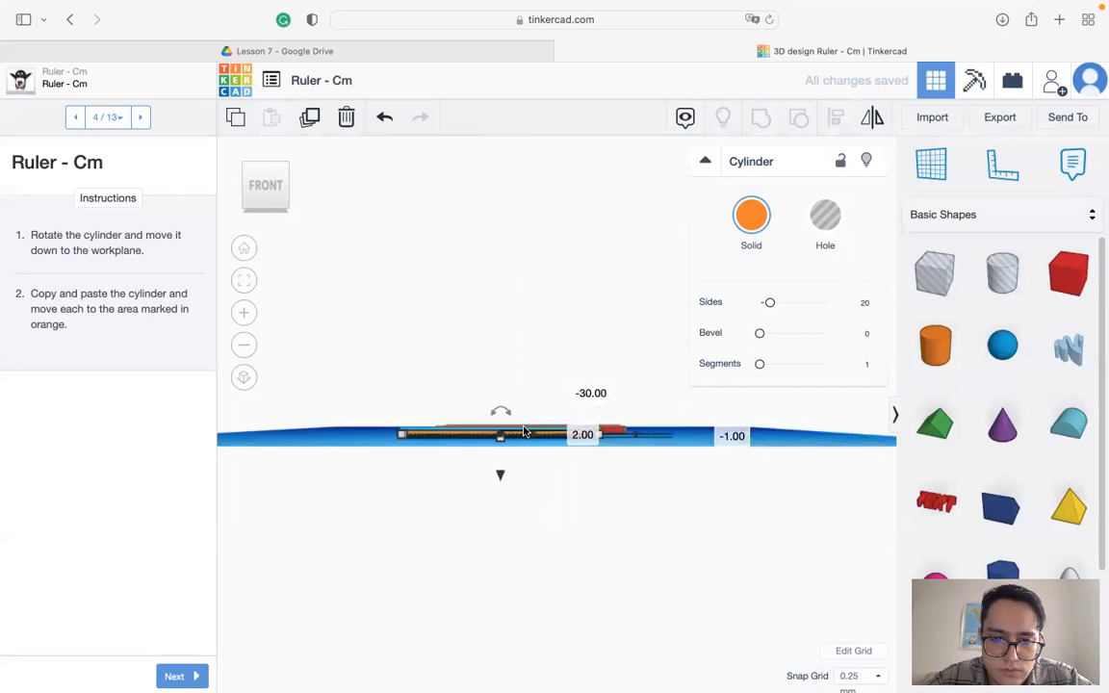
left_click_drag(448, 500, 448, 486)
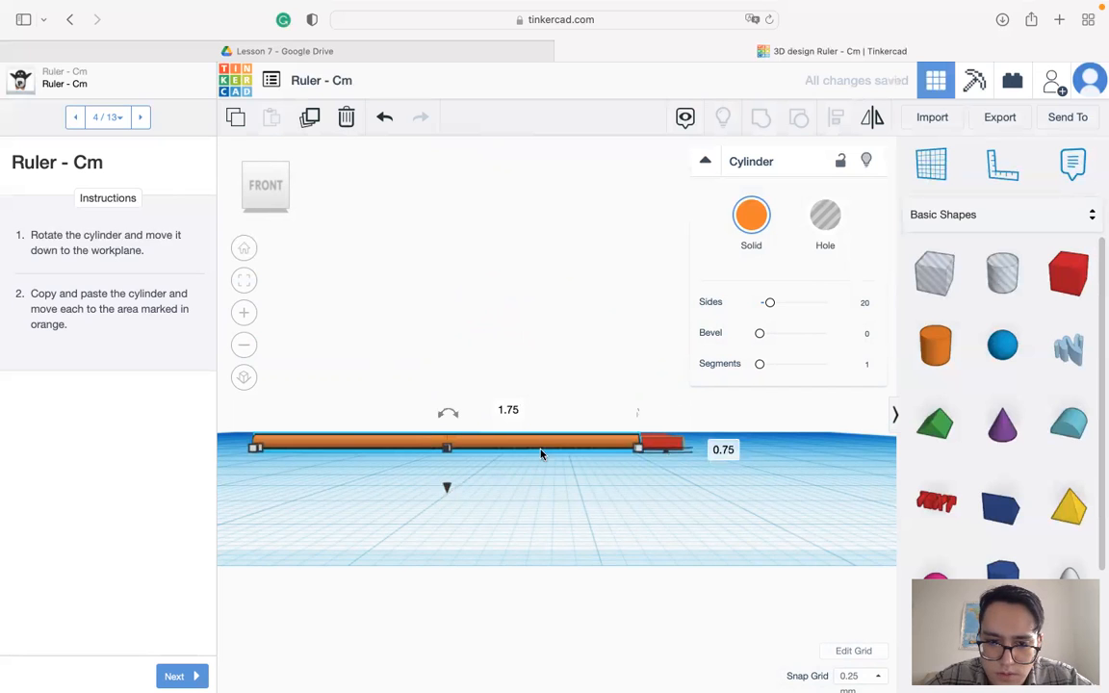
- Move the cylinder onto the orange outline along the base's front long edge
right_click_drag(624, 463, 693, 541)
left_click_drag(693, 541, 624, 499)
right_click_drag(510, 558, 384, 550)
left_click(260, 185)
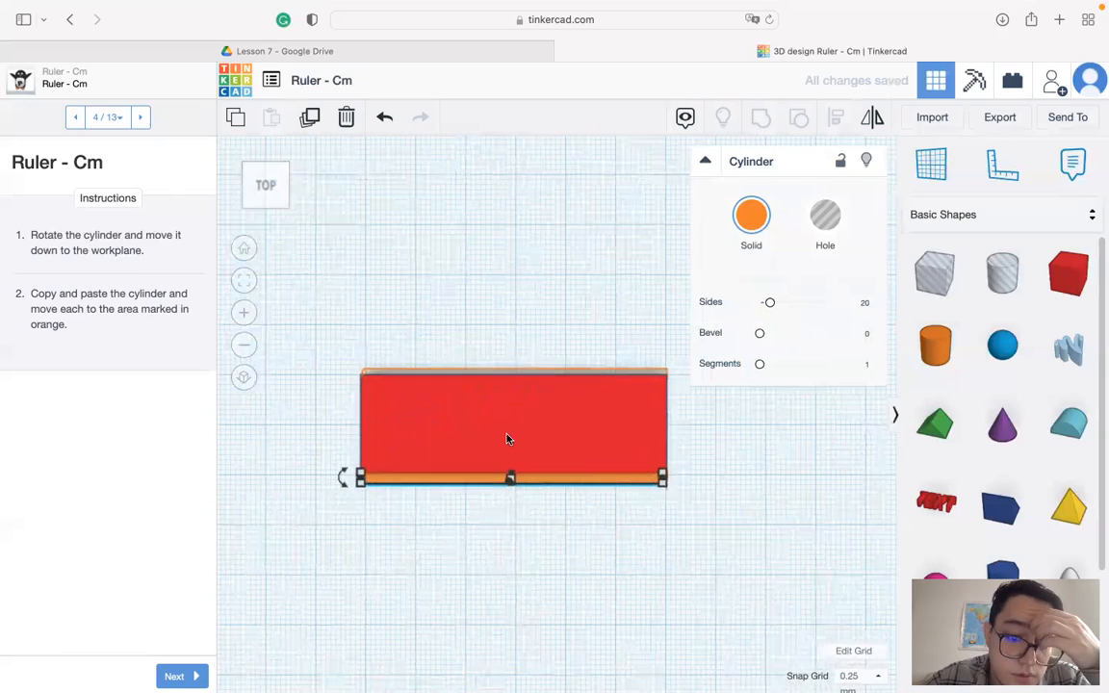
scroll(470, 480, "down", 3)
scroll(510, 465, "up", 5)
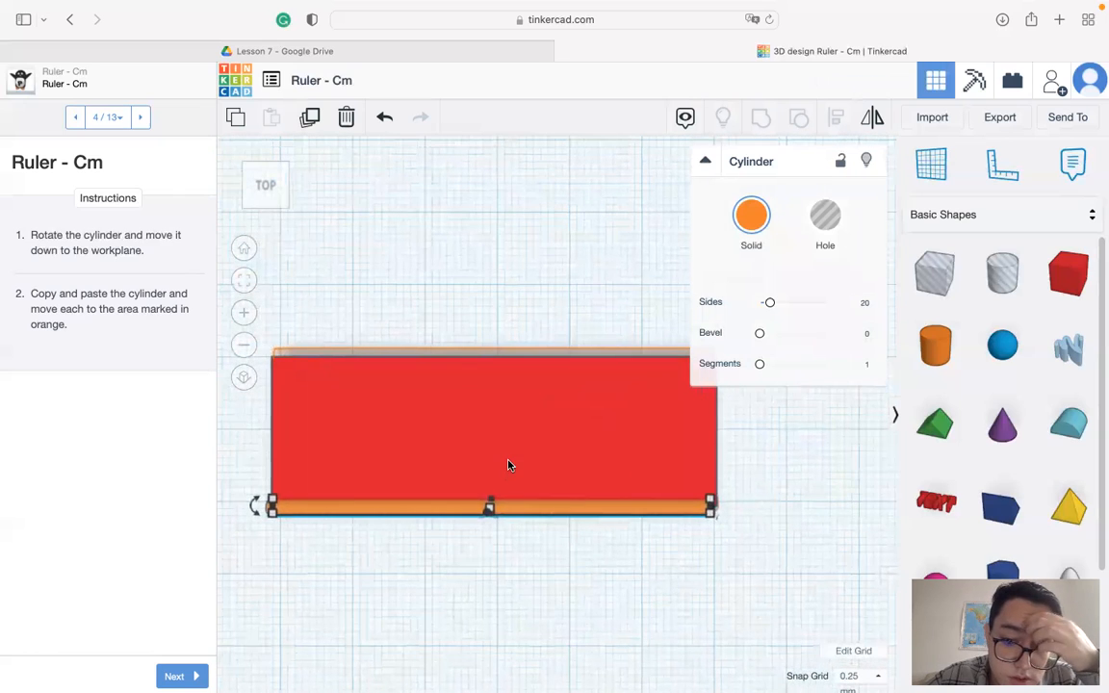
left_click(375, 542)
mouse_move(383, 512)
left_mouse_down()
mouse_move(416, 515)
mouse_move(380, 511)
left_mouse_up()
left_click(574, 430)
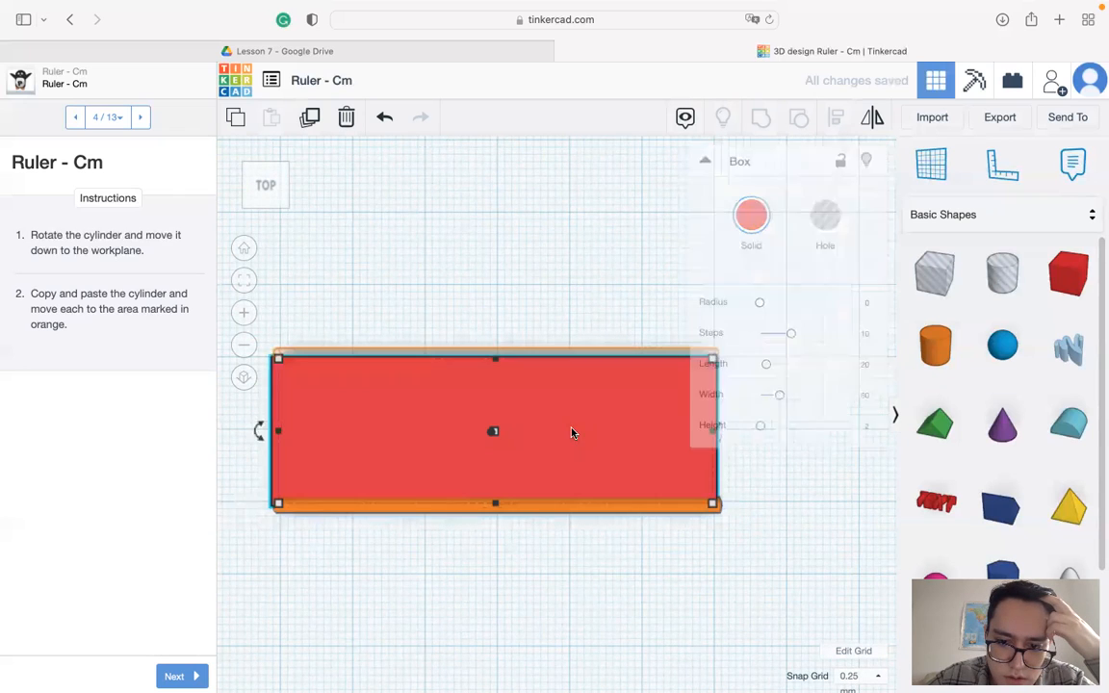
left_click_drag(580, 457, 591, 456)
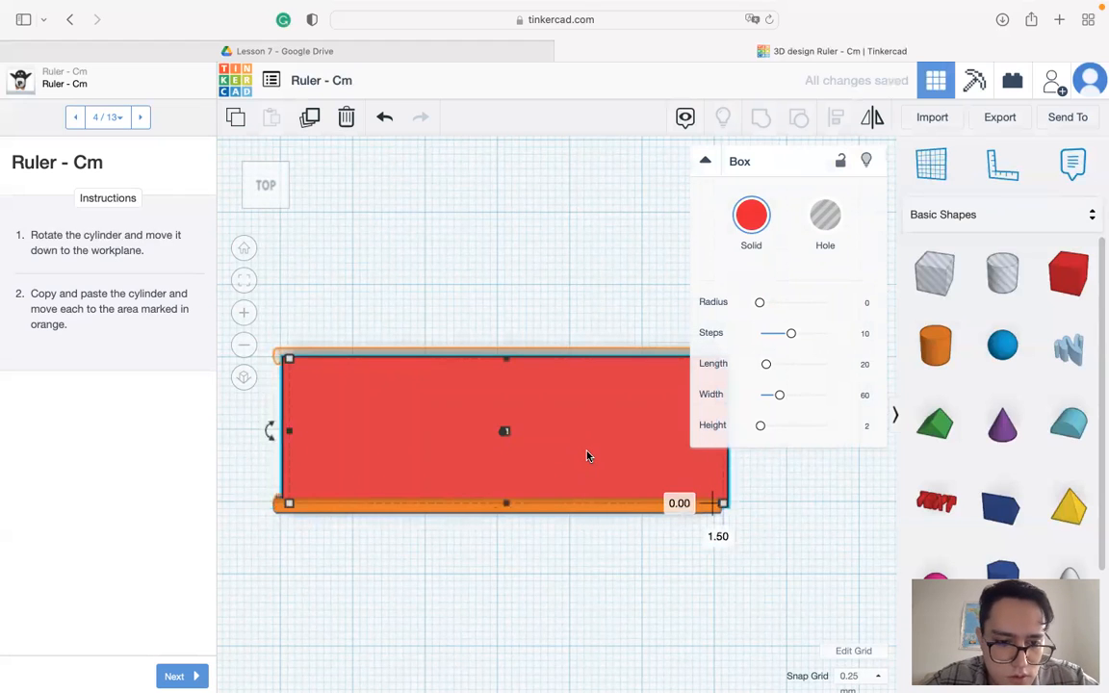
key("super+z")
left_click(507, 542)
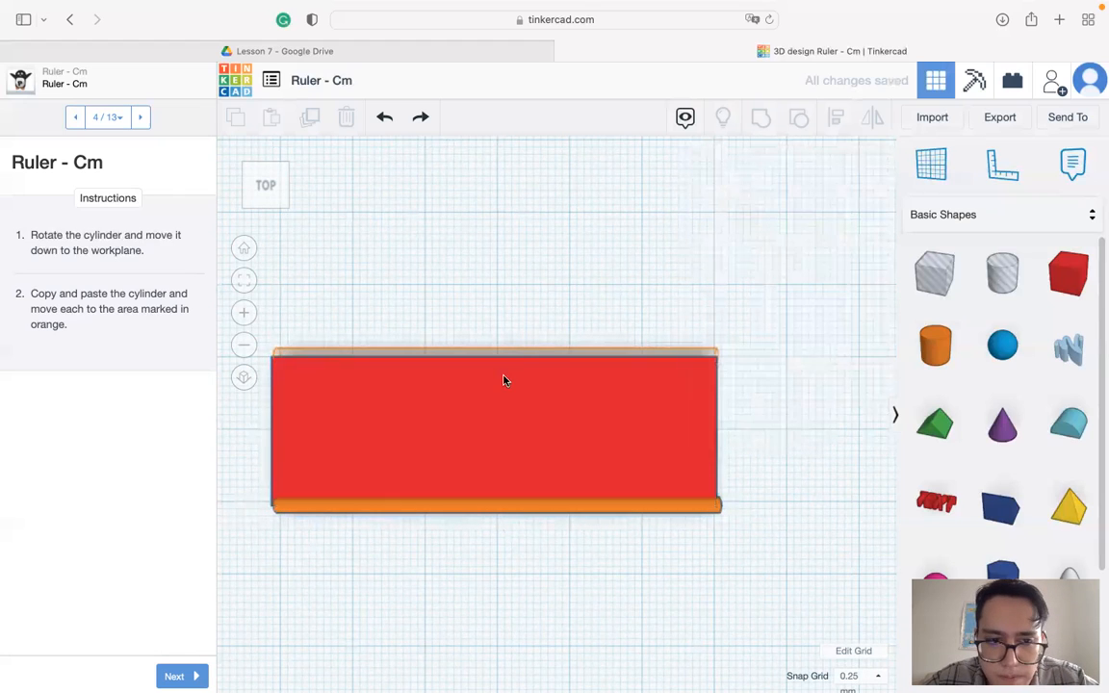
- Nudge the front cylinder along its length until its end lines up with the base's left short edge
left_click(616, 510)
key("Left")
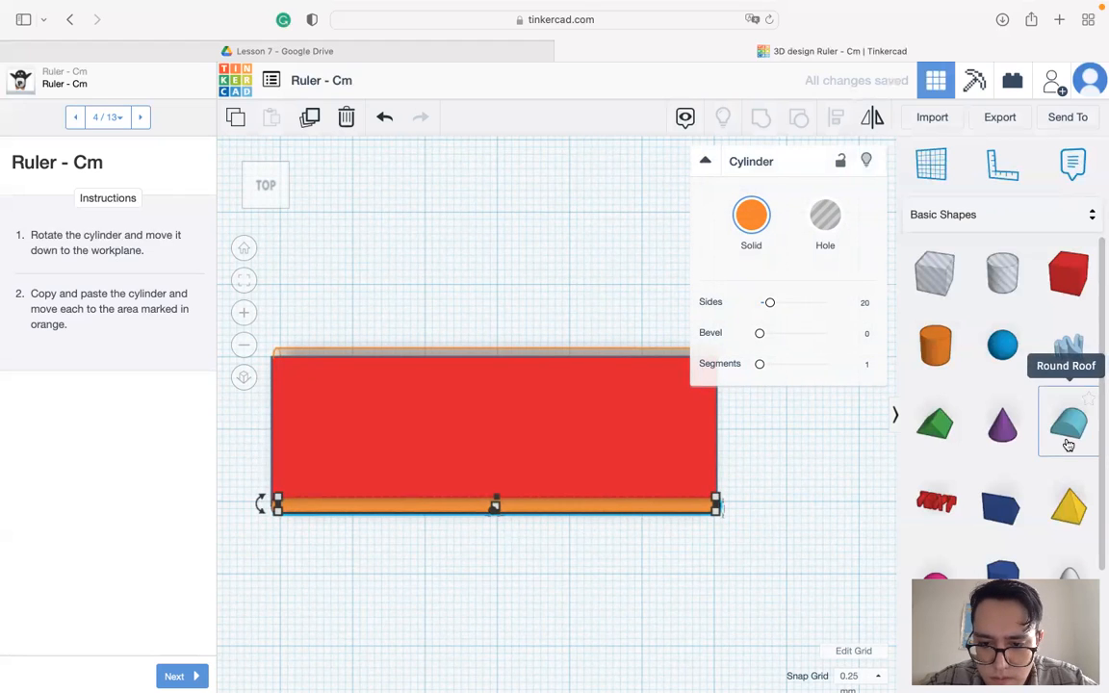
key("Left")
key("Right")
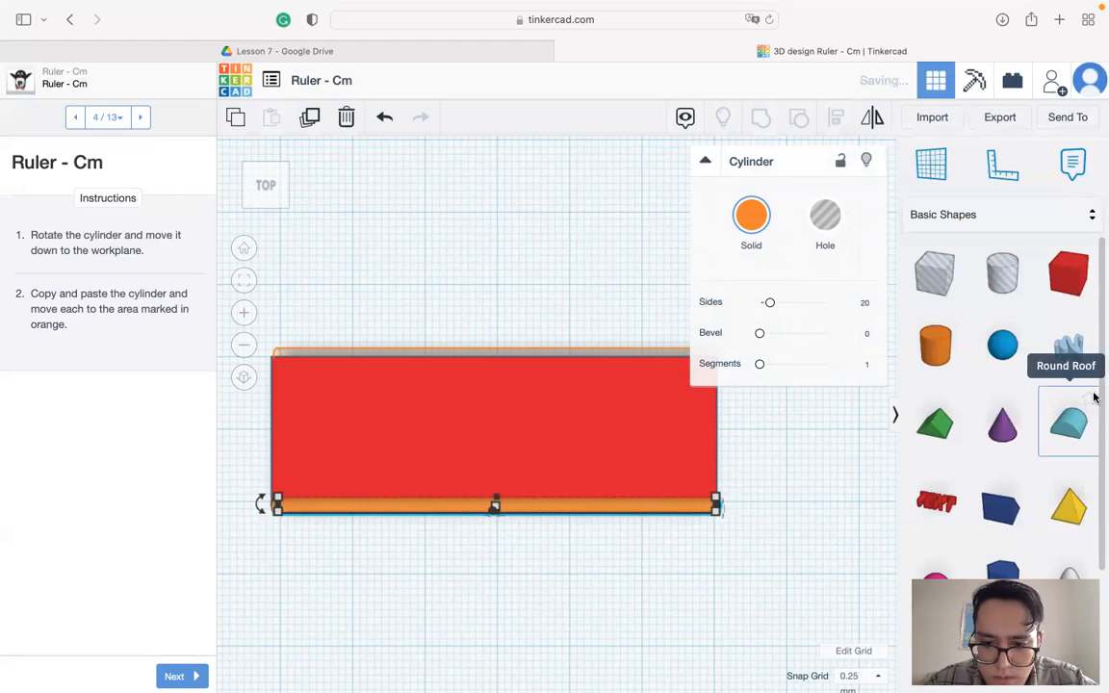
left_click(708, 550)
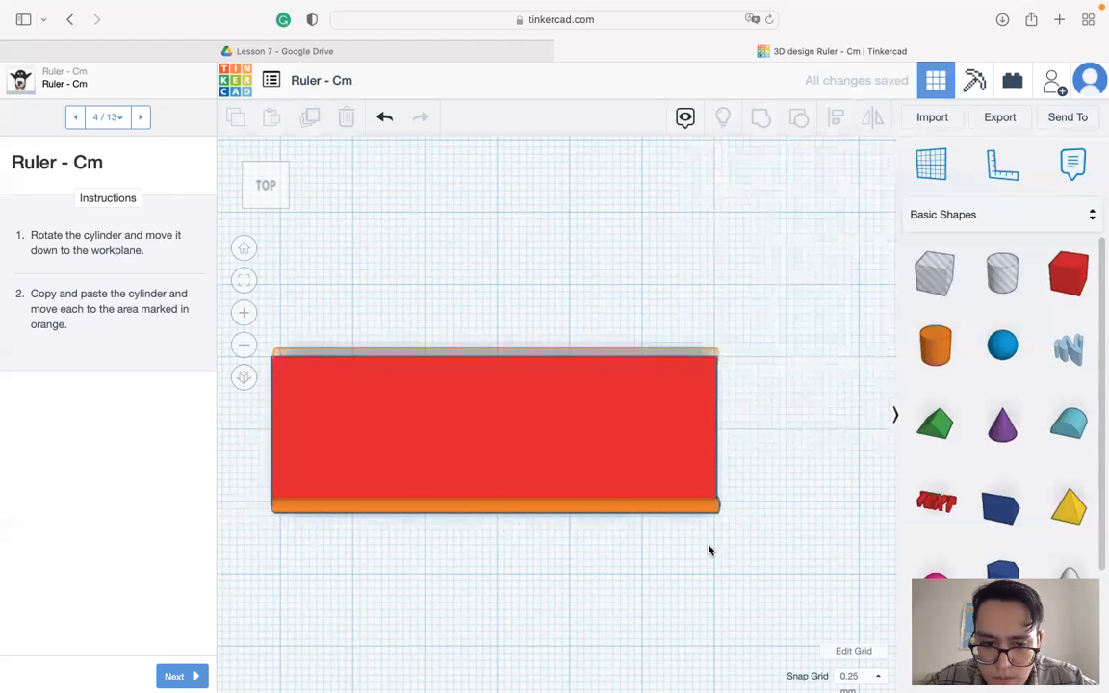
left_click(573, 512)
left_click_drag(573, 512, 547, 357)
key("super+z")
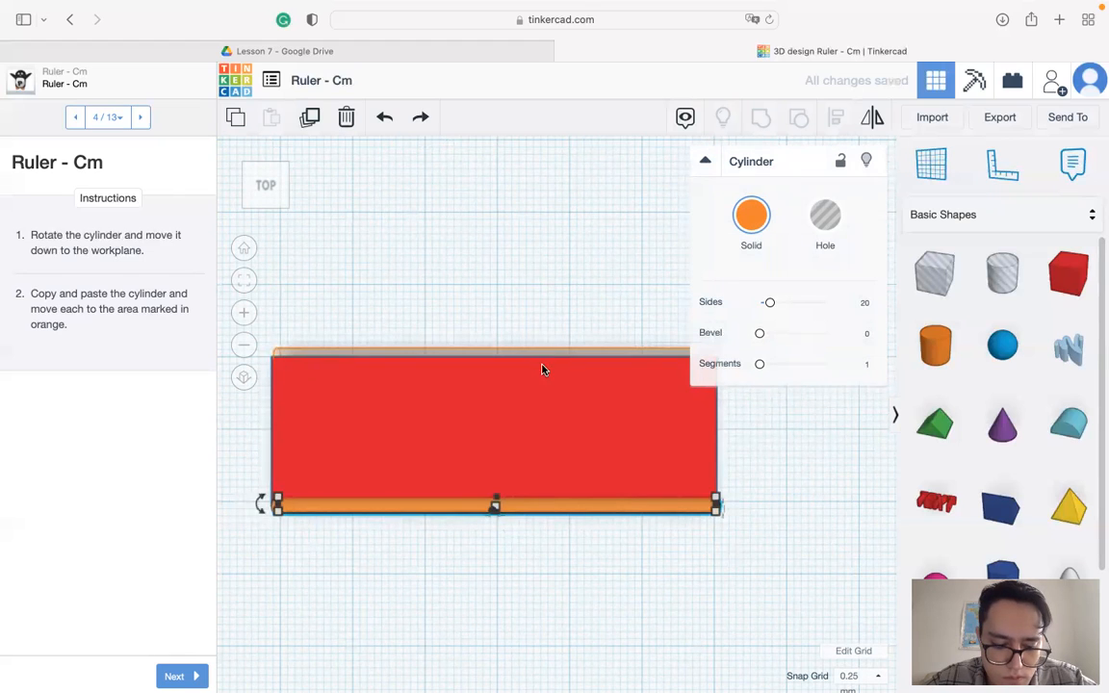
- Copy and paste the front cylinder and move the copy onto the orange outline along the base's back long edge
key("super+c")
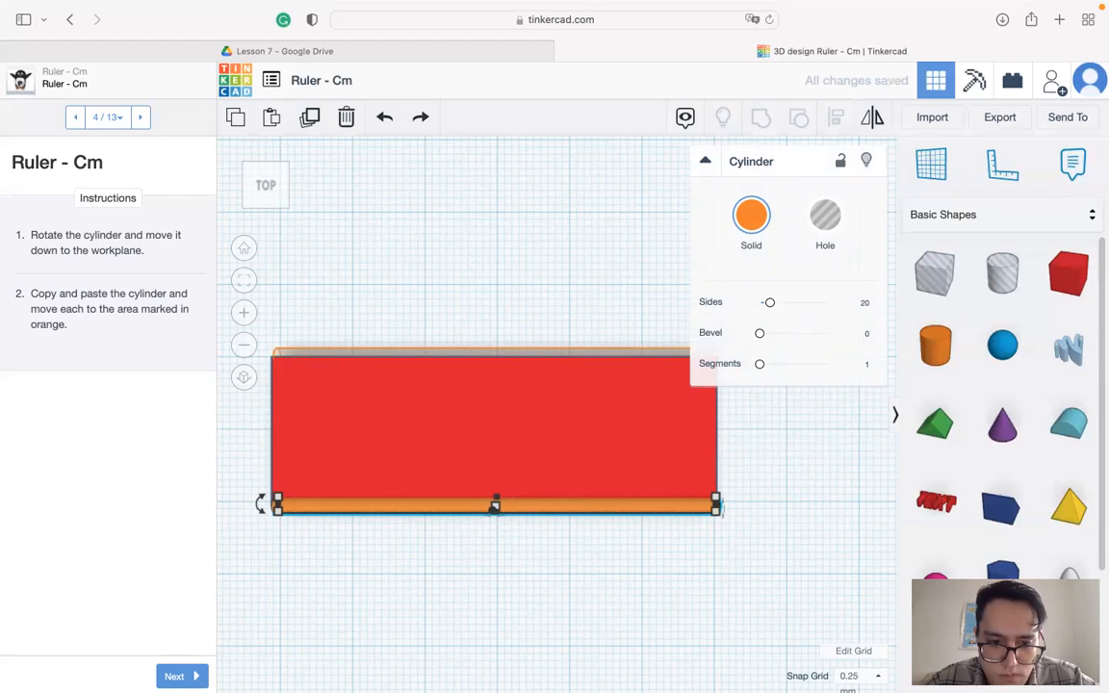
key("super+v")
left_click_drag(767, 499, 550, 354)
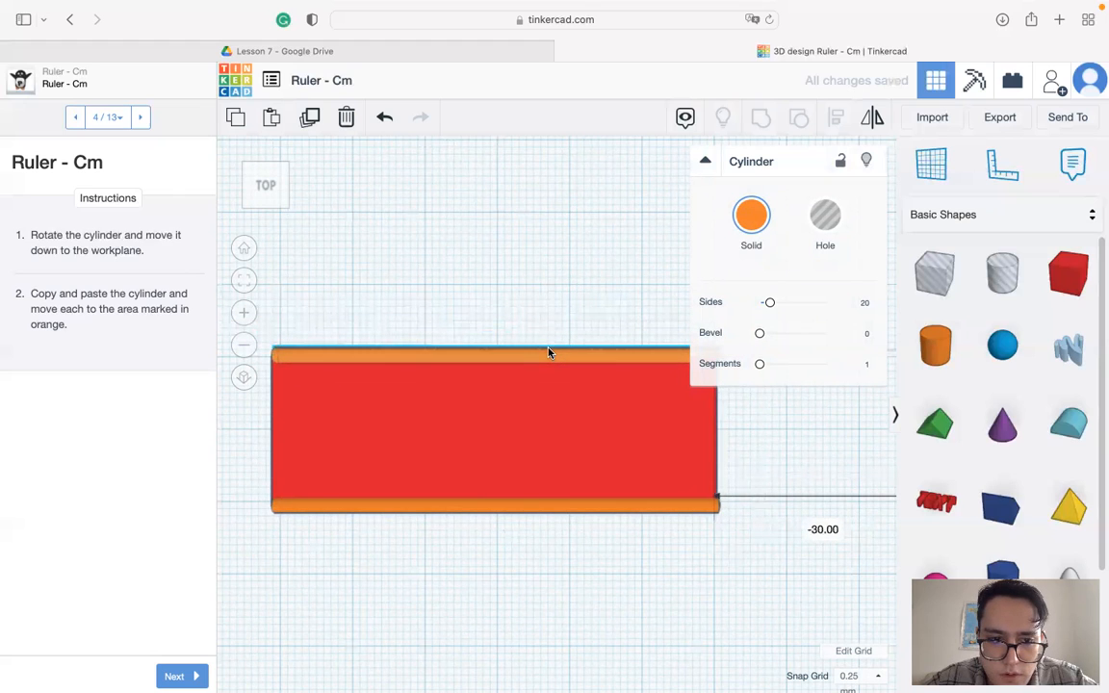
- Lower both edge cylinders together by 0.75 mm so that they sit level with the base on the workplane
scroll(557, 423, "up", 4)
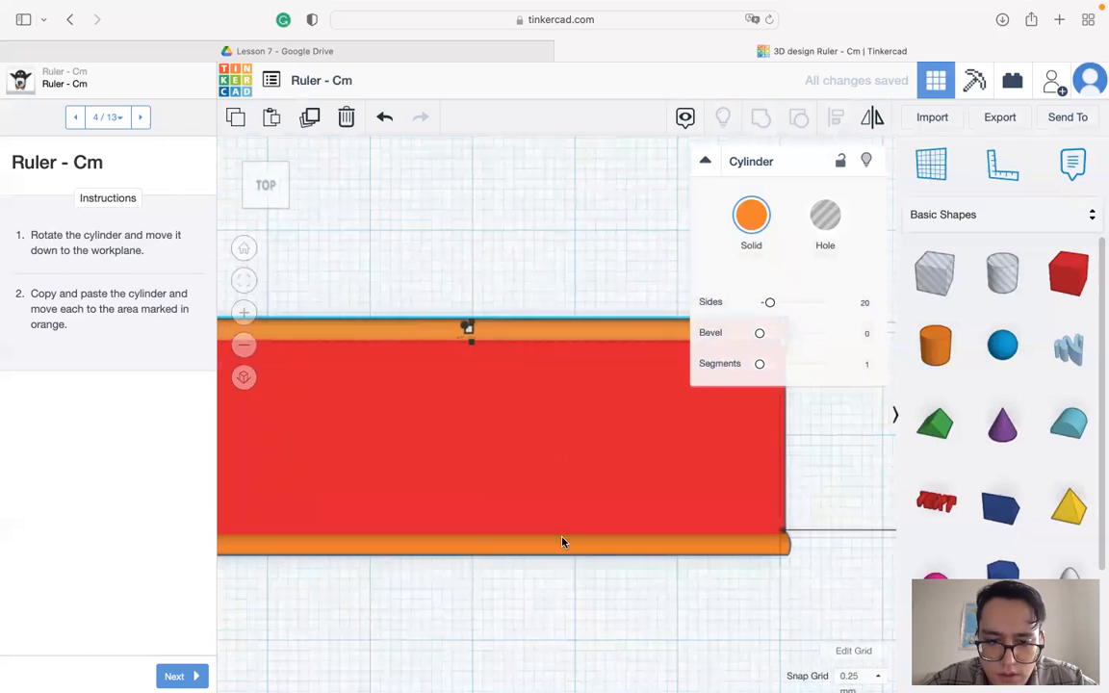
left_click(563, 551, "shift")
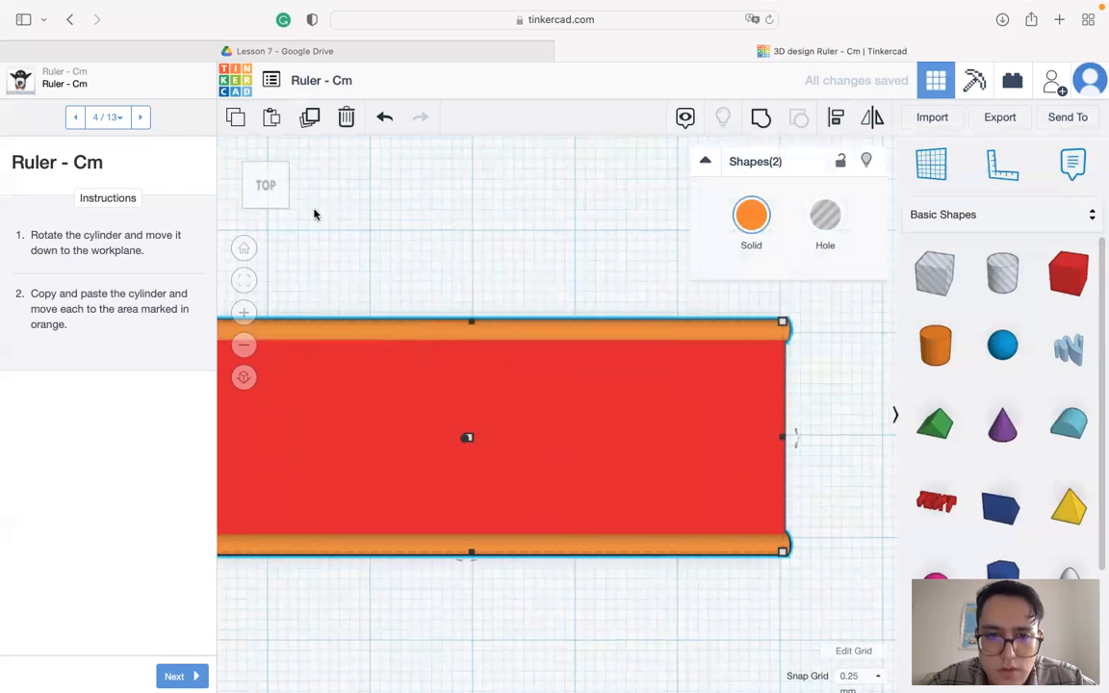
left_click(267, 203)
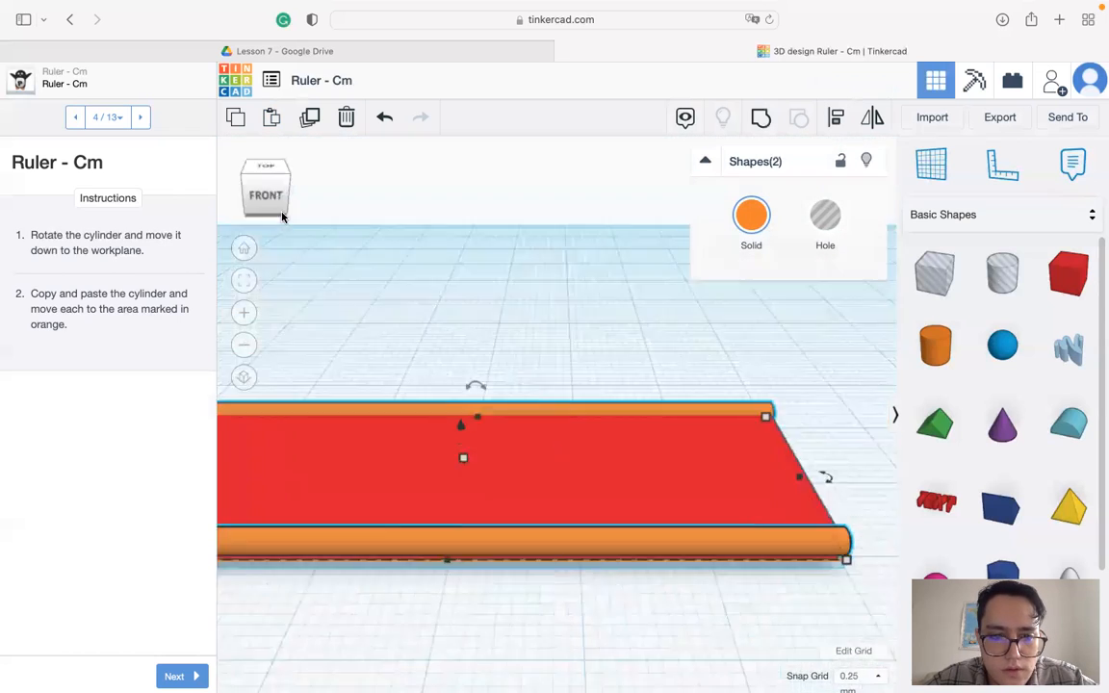
key("Up")
key("Up")
key("Down")
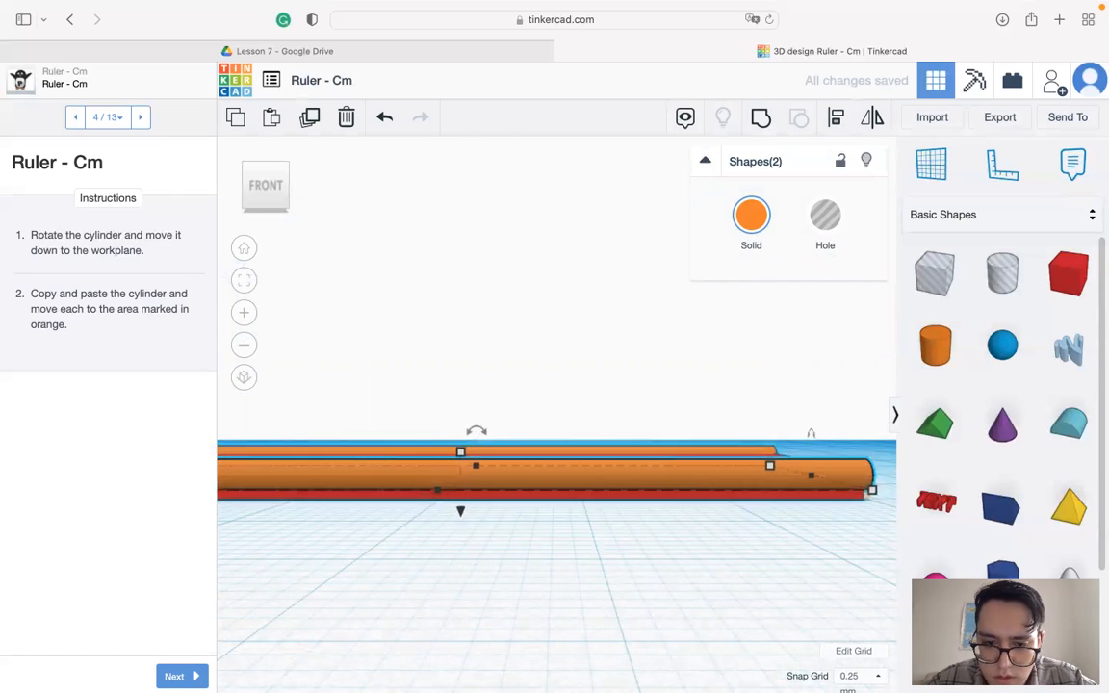
left_click_drag(461, 512, 460, 523)
scroll(563, 549, "up", 5)
scroll(563, 549, "down", 1)
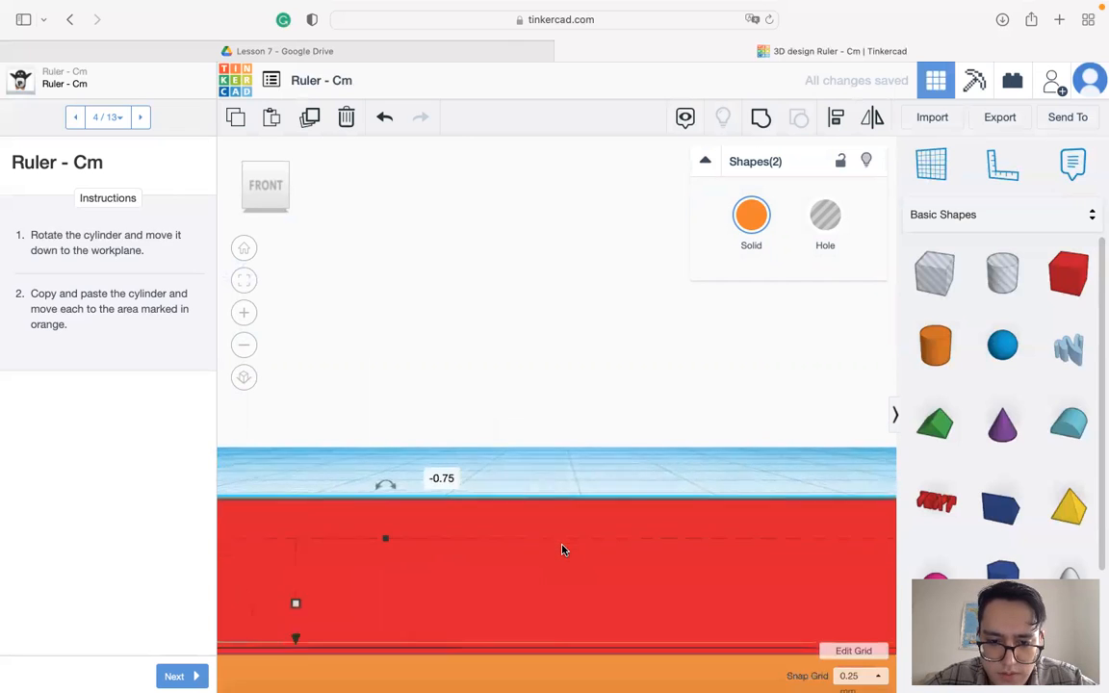
right_click_drag(436, 554, 619, 583)
scroll(619, 583, "down", 5)
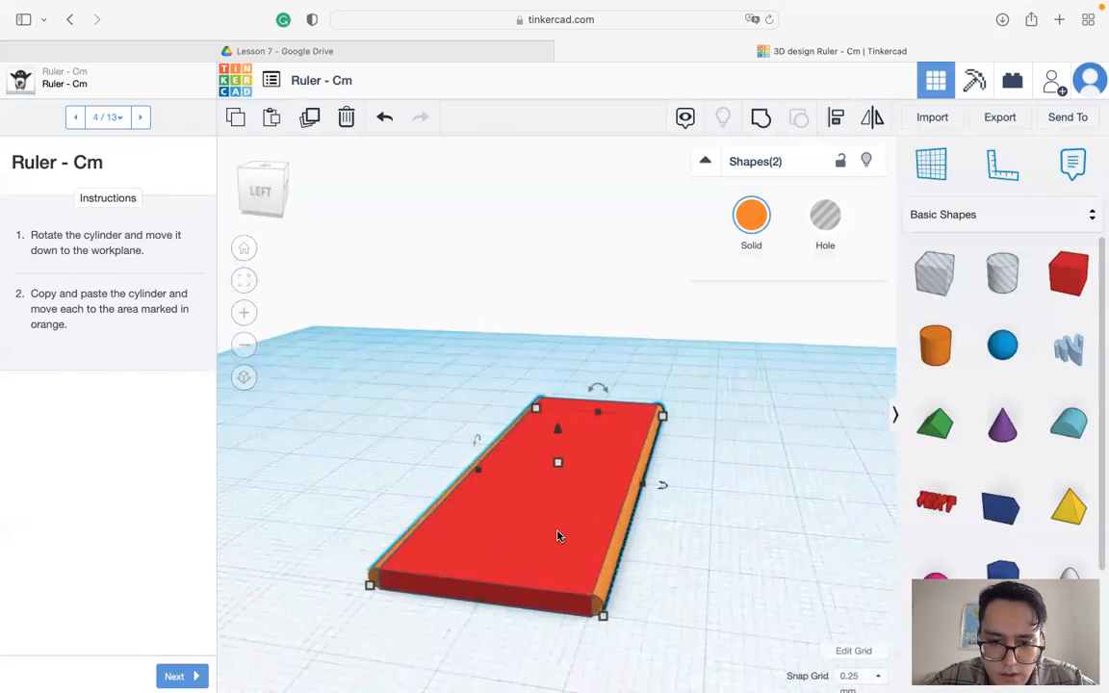
scroll(578, 549, "up", 1)
left_click(700, 591)
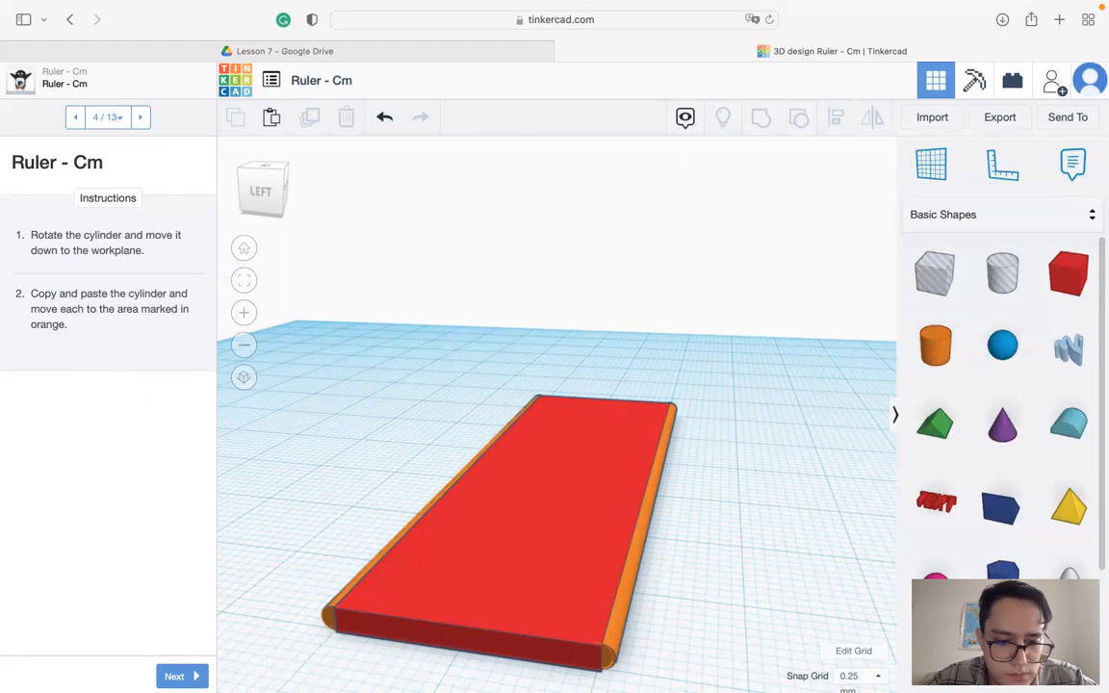
- Advance to page 5 of the lesson and place a Roof shape on the workplane in front of the base
left_click(174, 676)
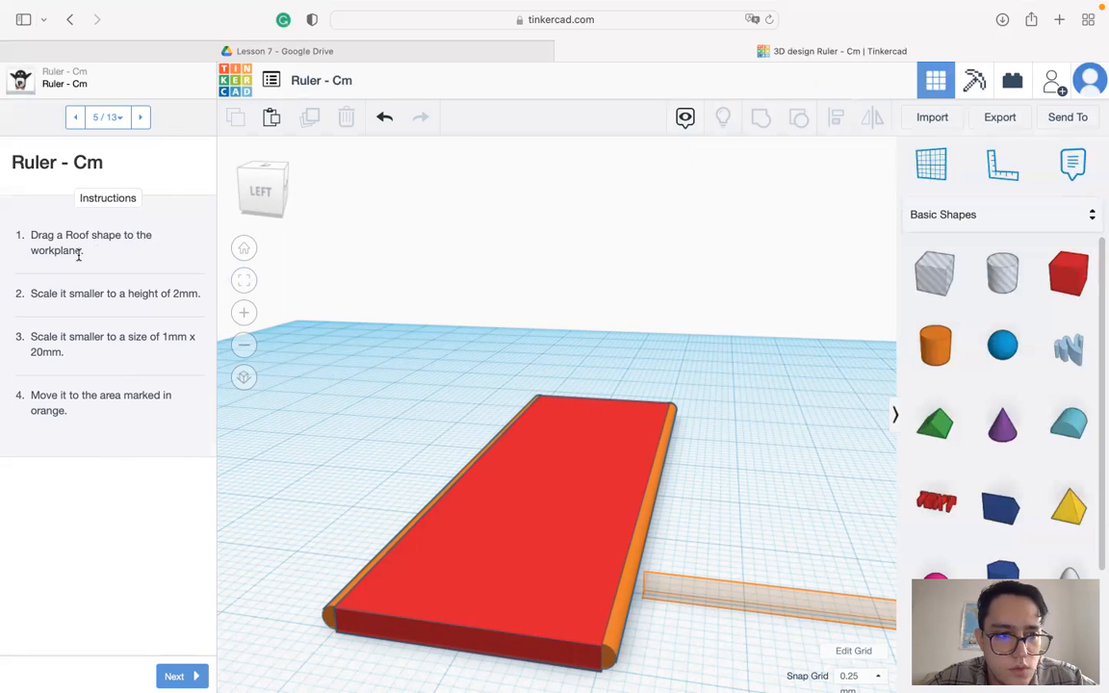
right_click_drag(572, 467, 334, 367)
scroll(337, 370, "up", 3)
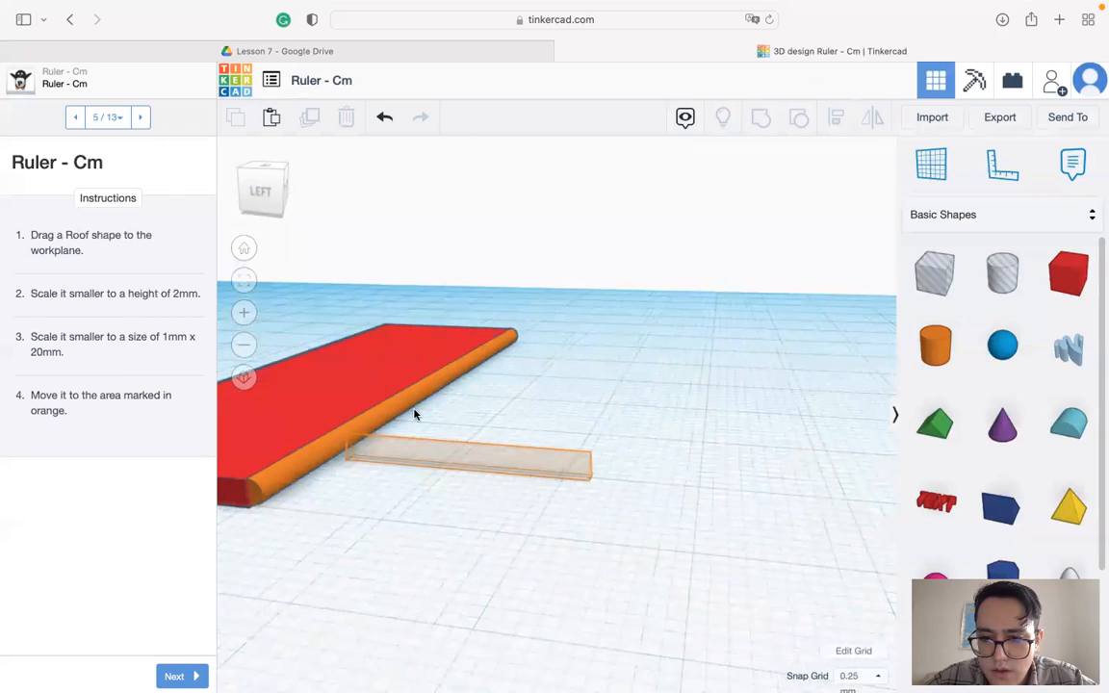
right_click_drag(421, 501, 326, 510)
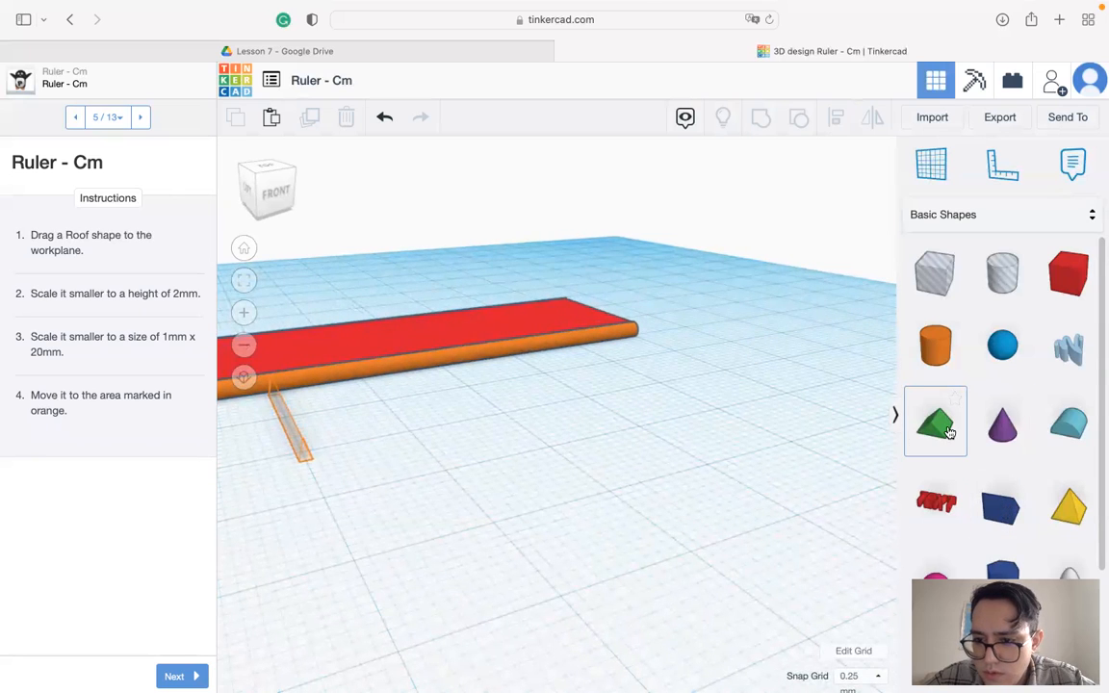
left_click_drag(947, 434, 412, 424)
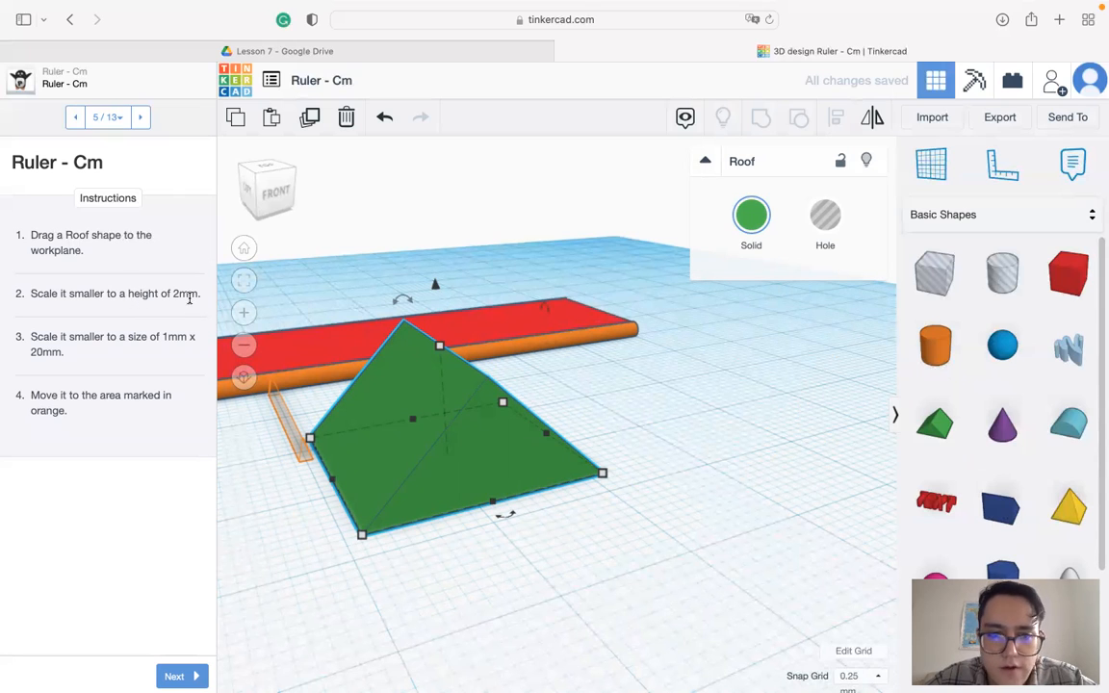
- Scale the roof down to a height of 2 mm
left_click_drag(440, 340, 440, 371)
left_click(539, 412)
type("2")
key("Return")
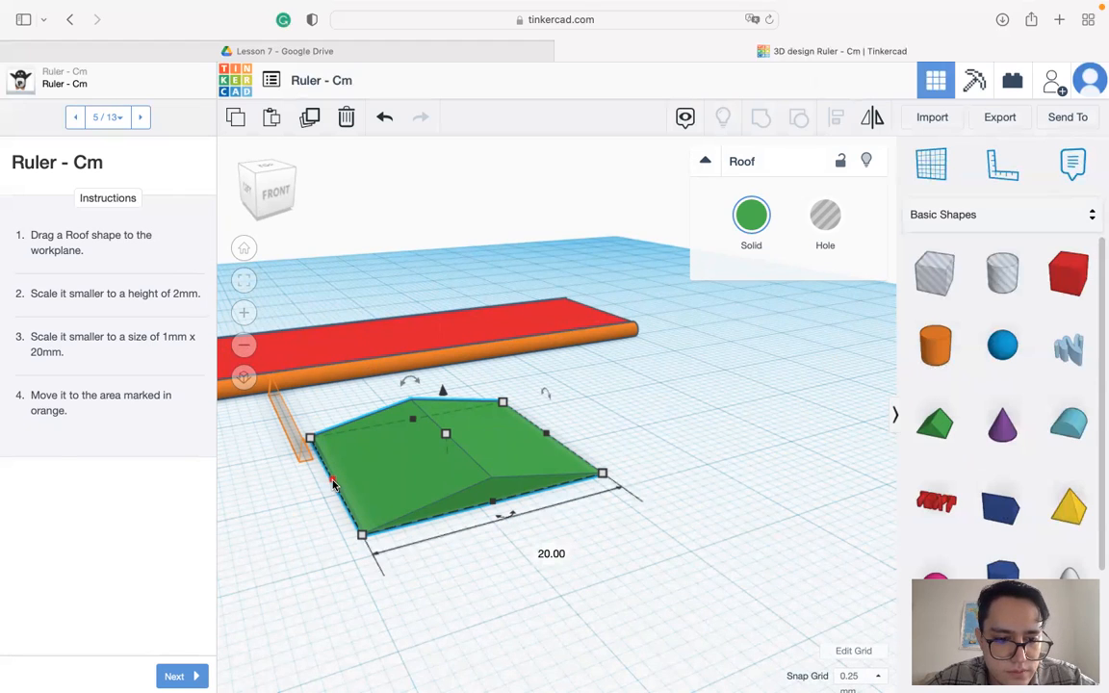
- Scale the roof's footprint to 1 mm wide and 20 mm long
left_click_drag(333, 485, 368, 471)
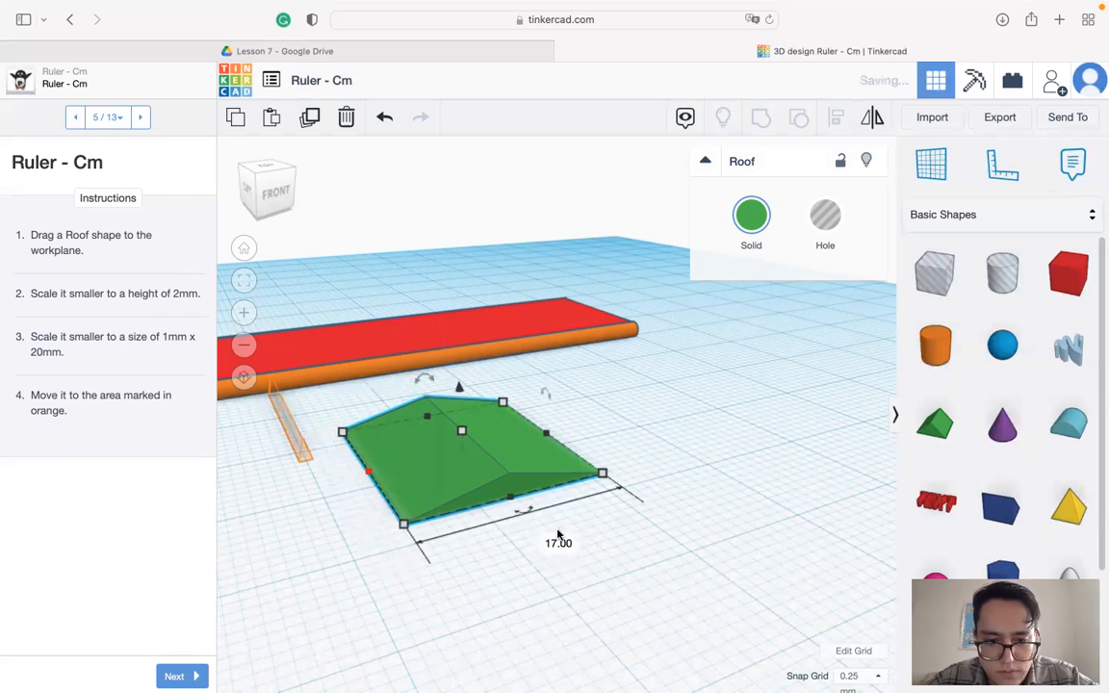
left_click(569, 544)
type("1")
key("Return")
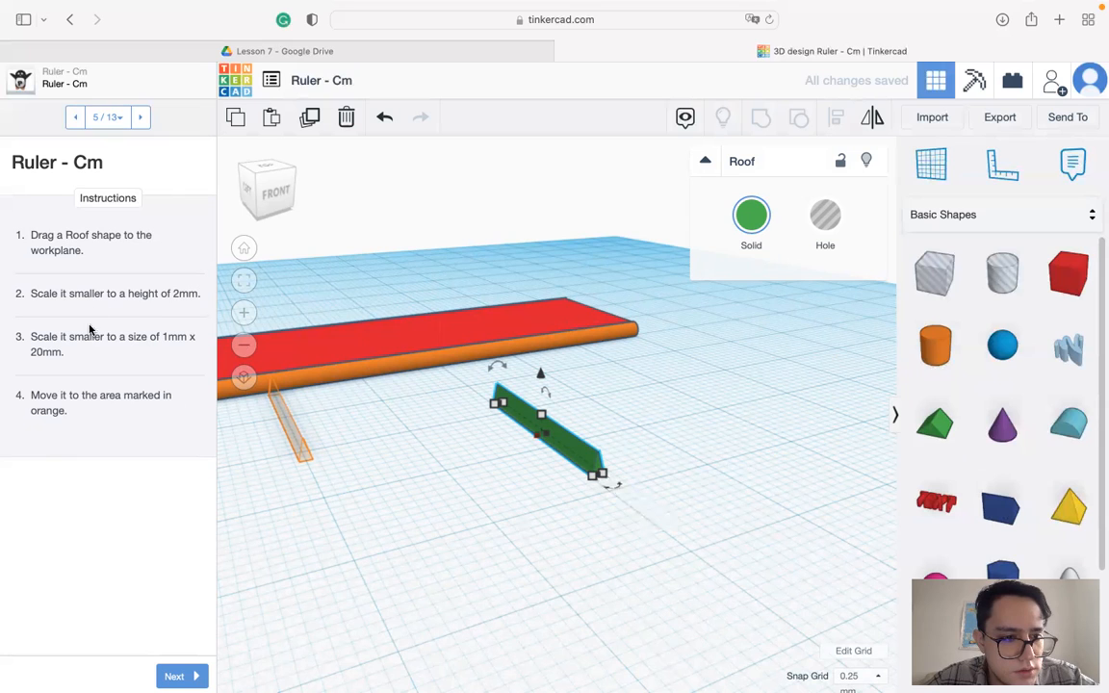
mouse_move(605, 483)
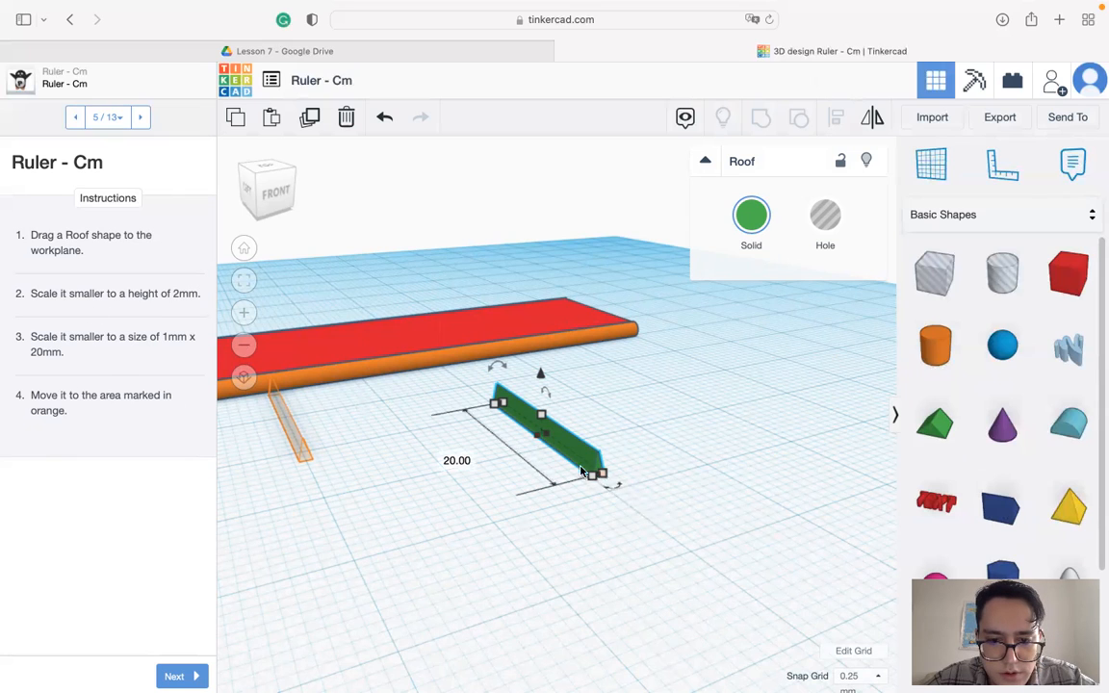
left_click_drag(604, 483, 615, 498)
left_click(448, 463)
type("20")
key("Return")
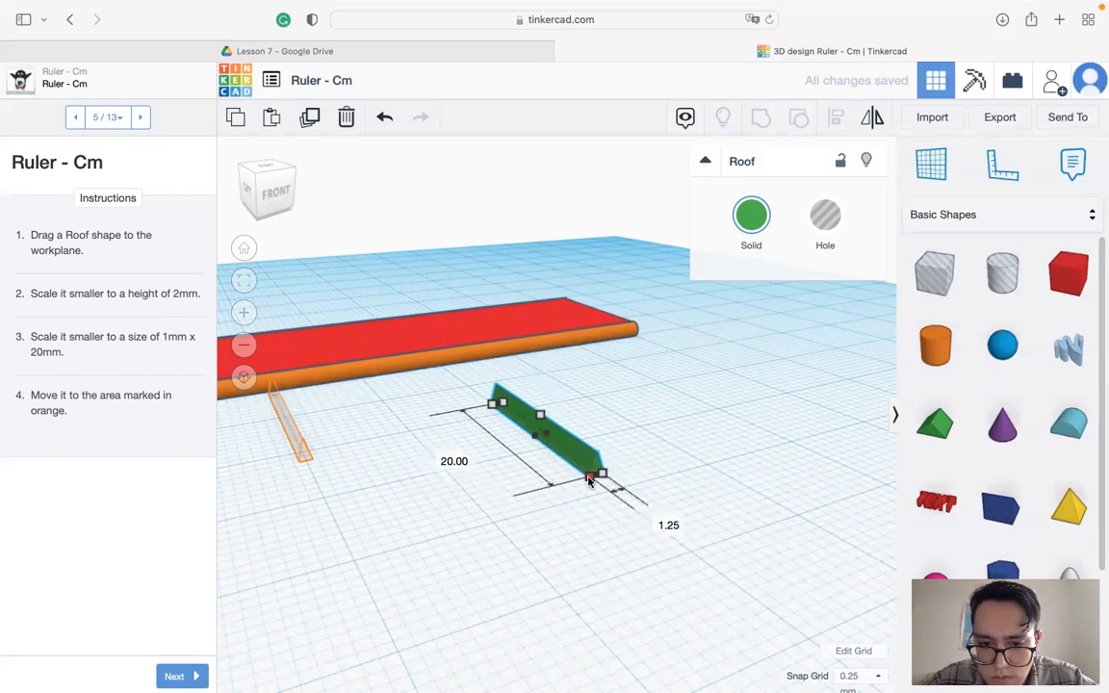
left_click_drag(589, 479, 591, 475)
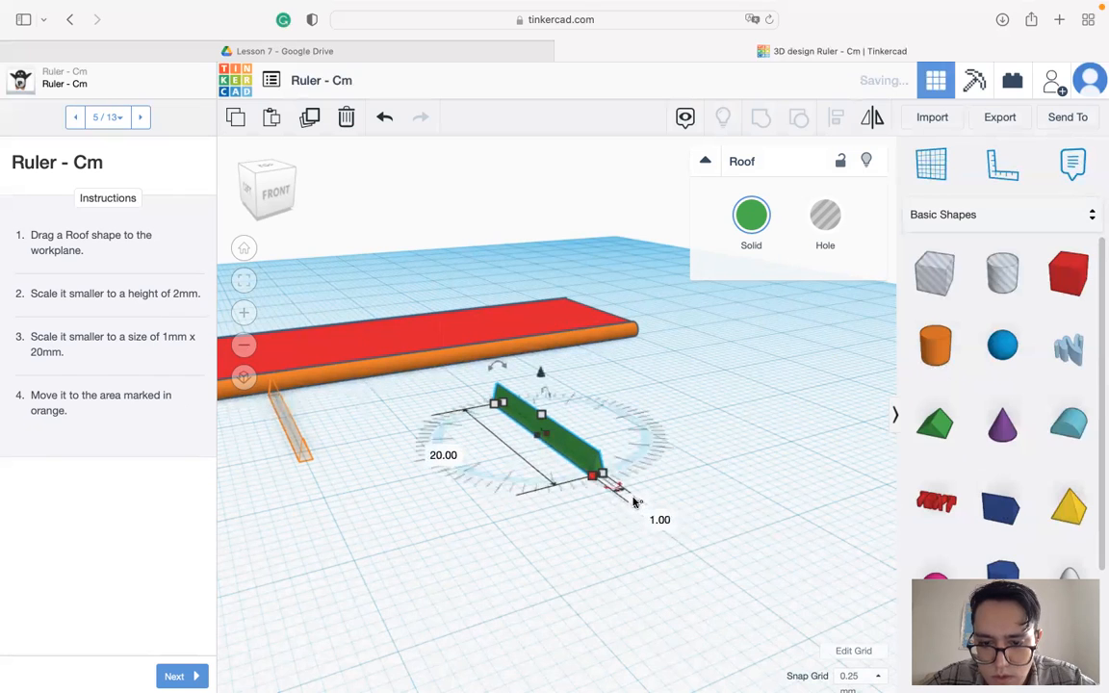
- Move the thin roof onto the orange outline in front of the base
left_click_drag(516, 409, 297, 448)
left_click(378, 429)
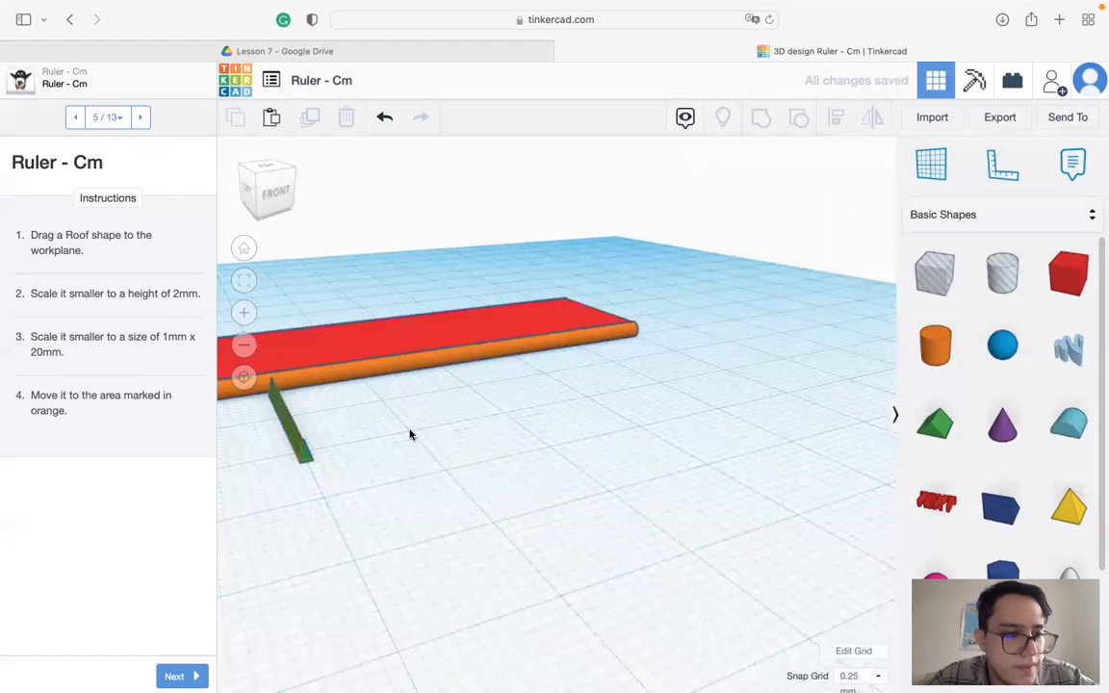
middle_click_drag(409, 434, 508, 453)
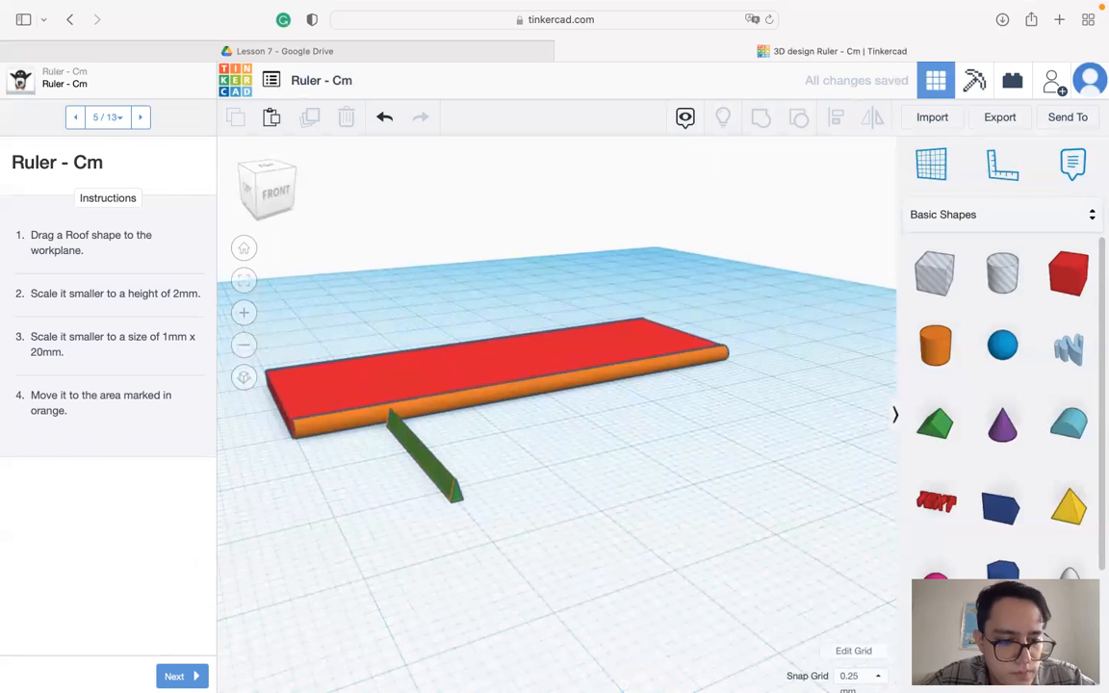
- Advance to page 6 of the lesson and duplicate the thin roof onto the area of the short orange outline
left_click(174, 675)
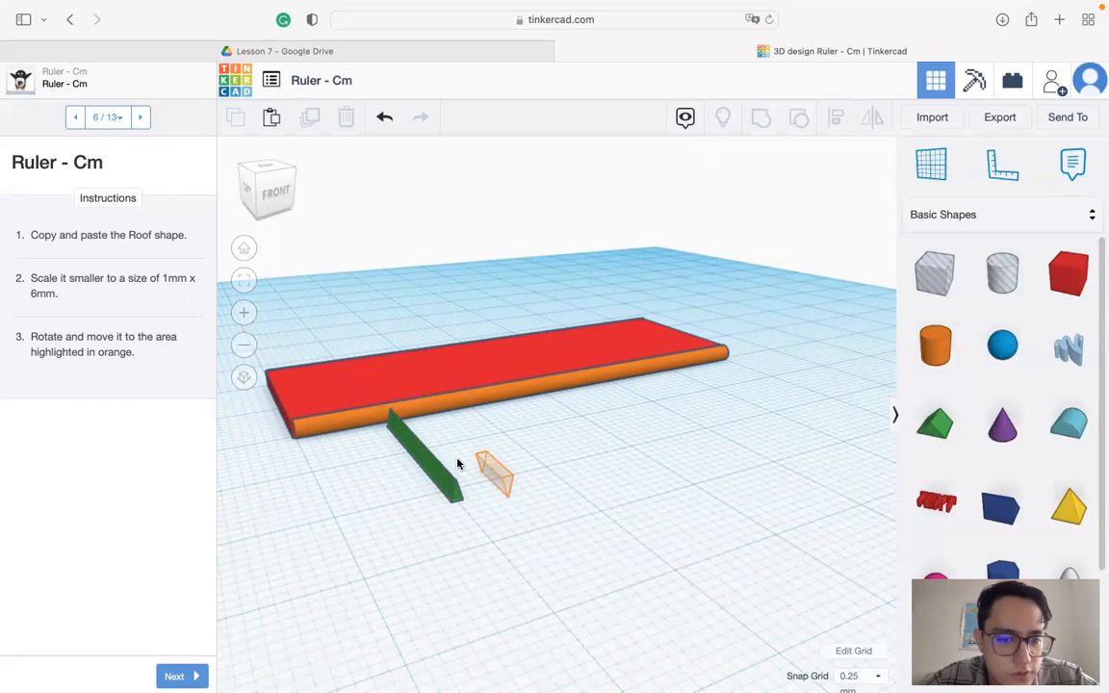
left_click(433, 481)
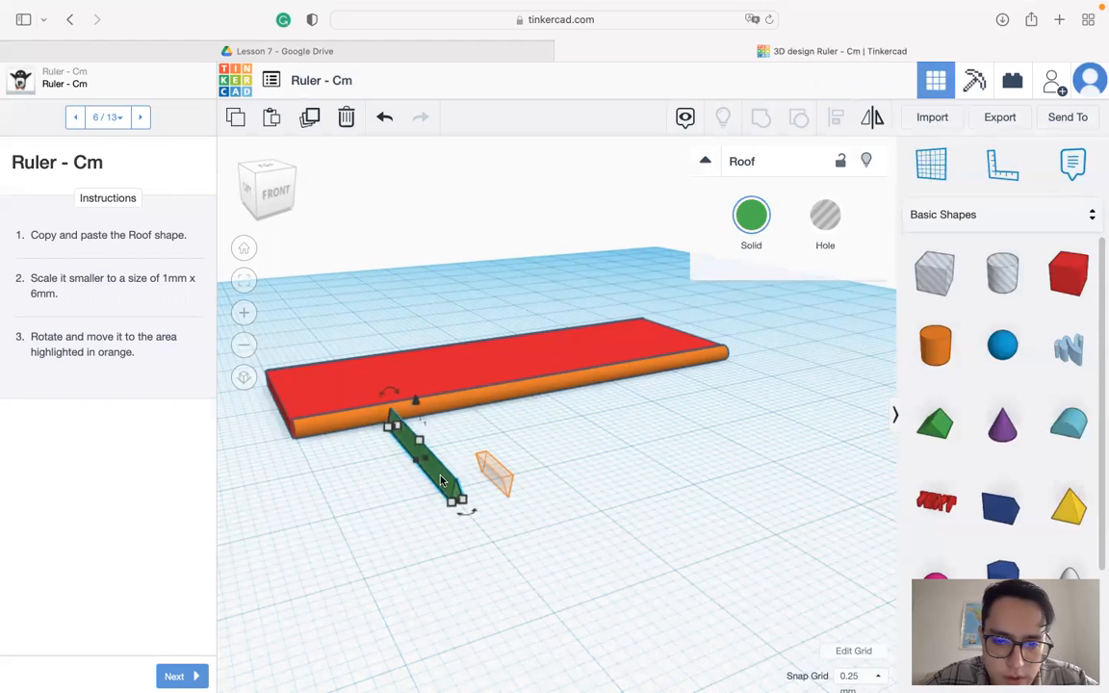
left_click_drag(441, 479, 496, 480, "alt")
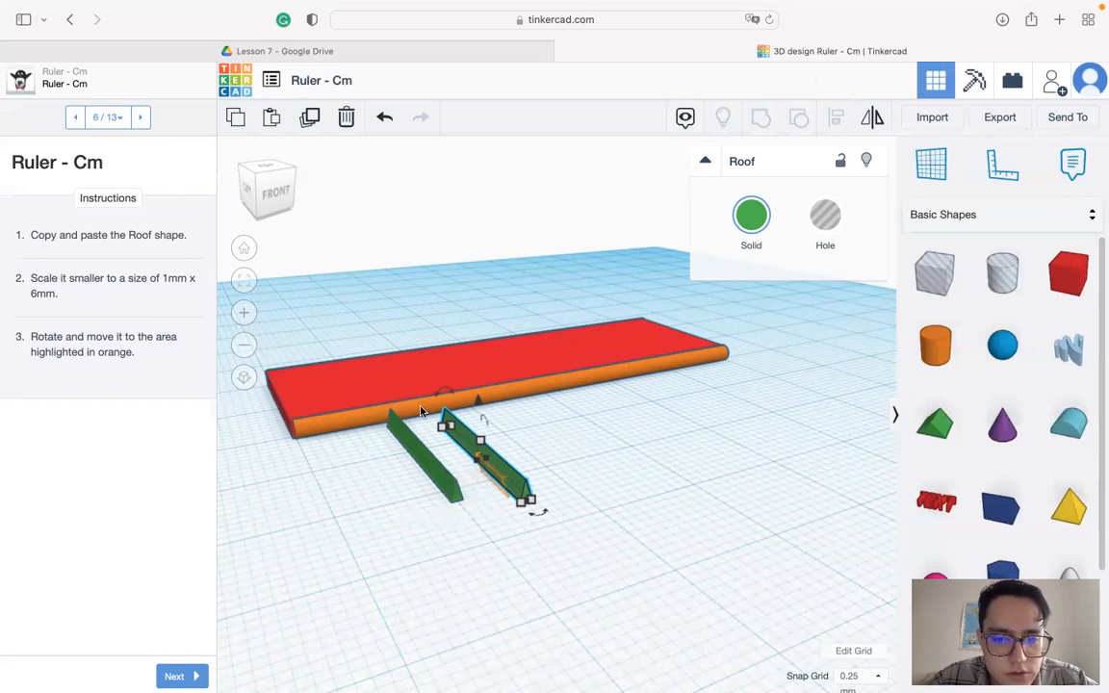
- Shorten the duplicated roof to a length of 6 mm
mouse_move(445, 431)
left_click_drag(445, 431, 453, 443)
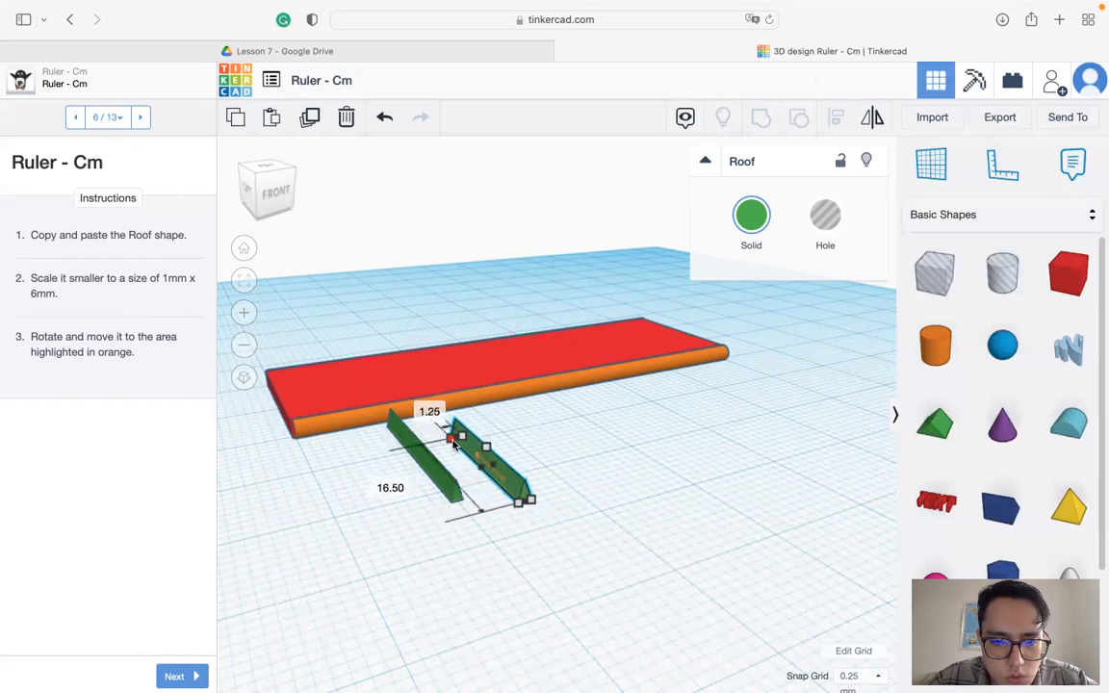
left_click(401, 483)
type("6")
key("Return")
left_click(619, 458)
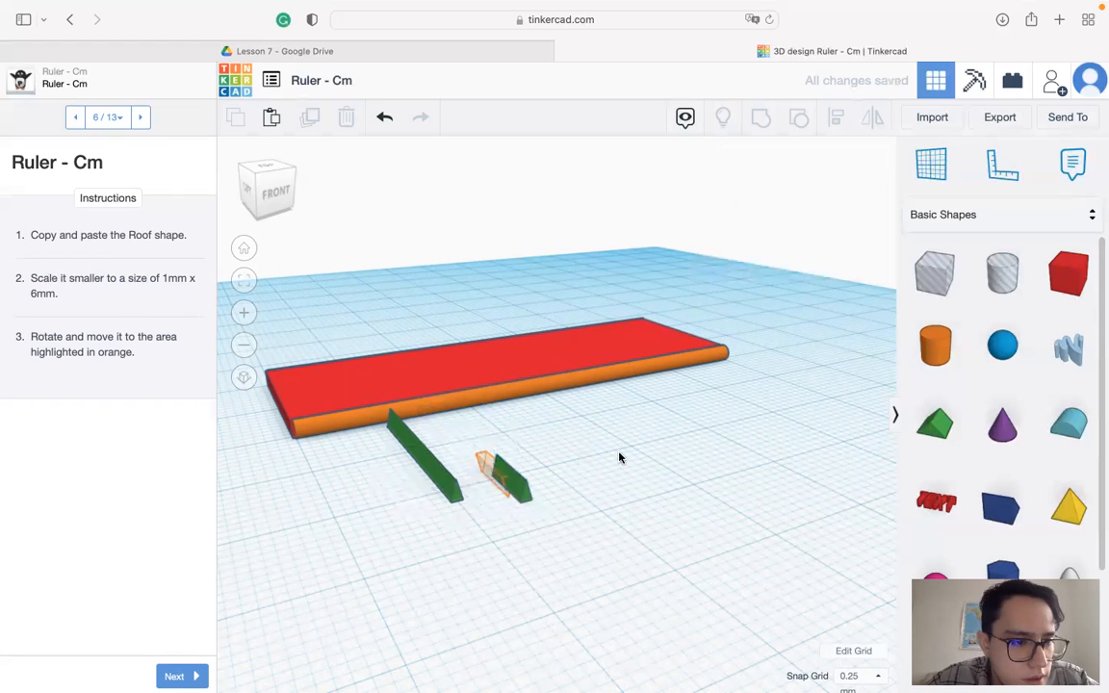
- Rotate the 6 mm roof 180° so that its ridge points downward
scroll(517, 500, "down", 5)
scroll(517, 503, "up", 6)
left_click(524, 504)
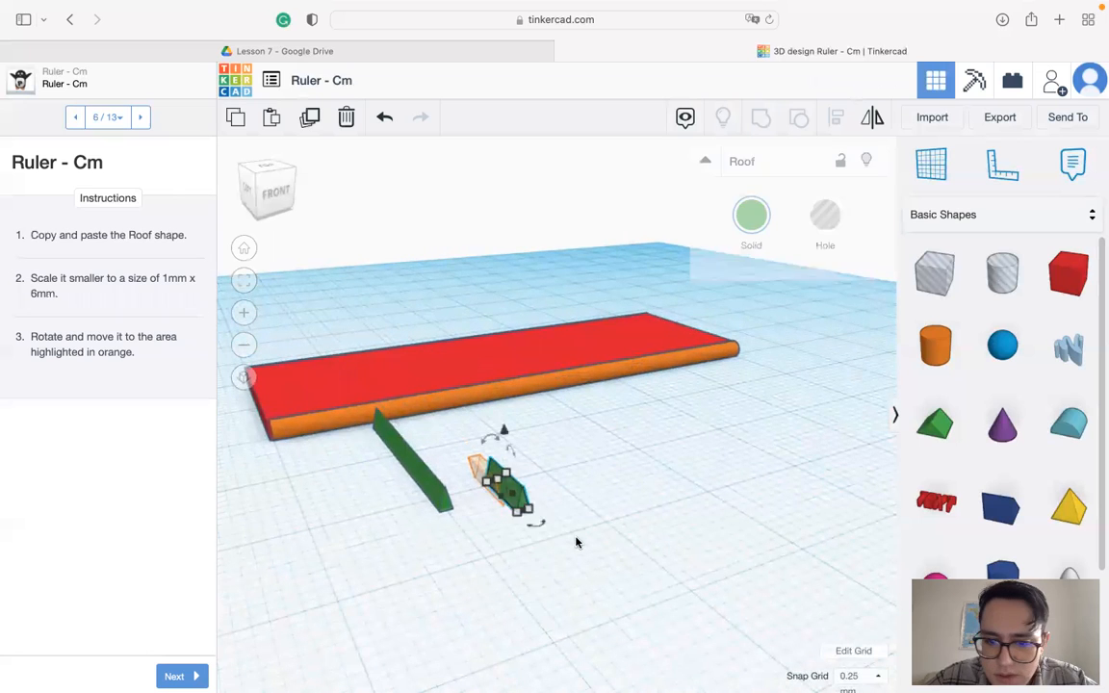
left_click_drag(537, 522, 488, 439)
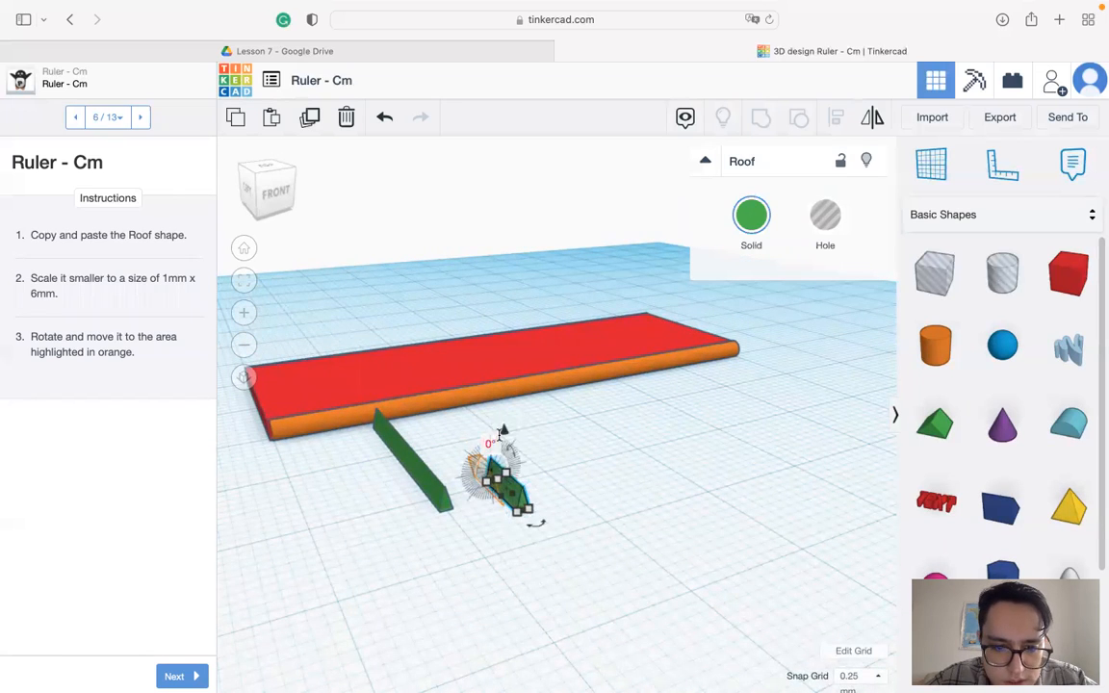
type("9")
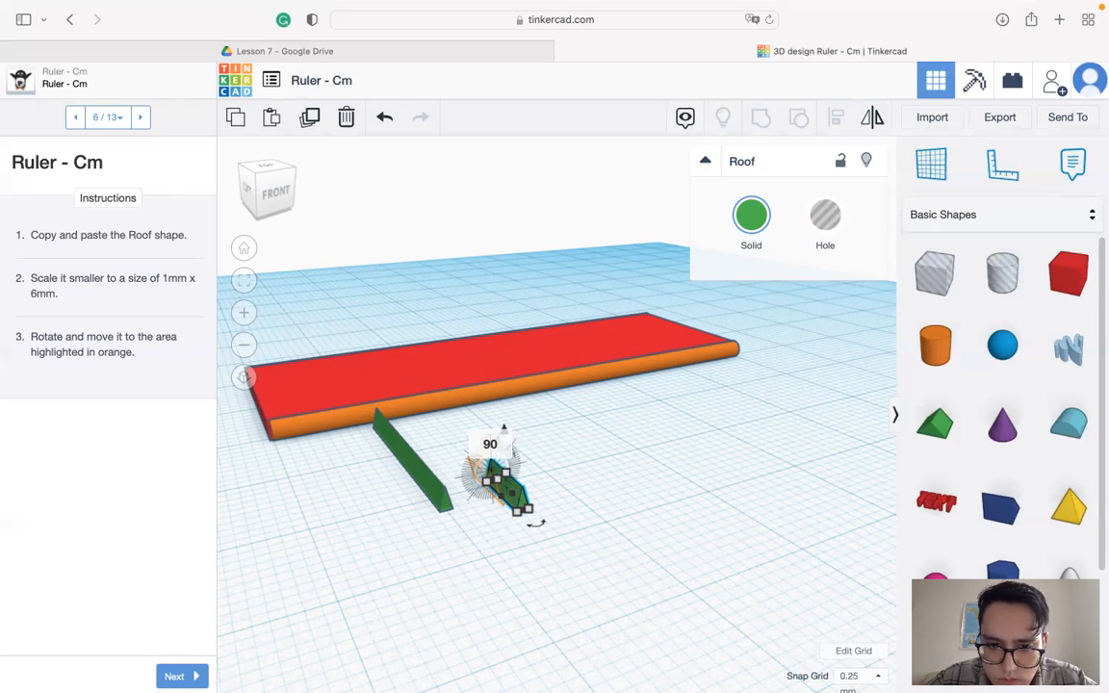
type("0")
key("Return")
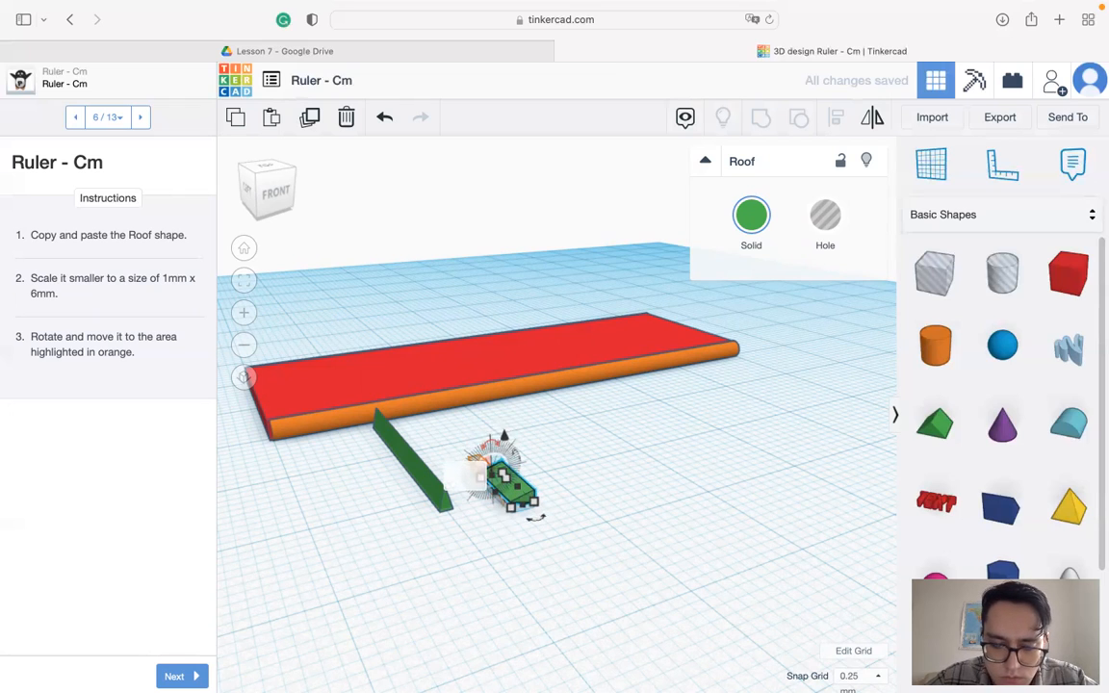
type("180")
key("Return")
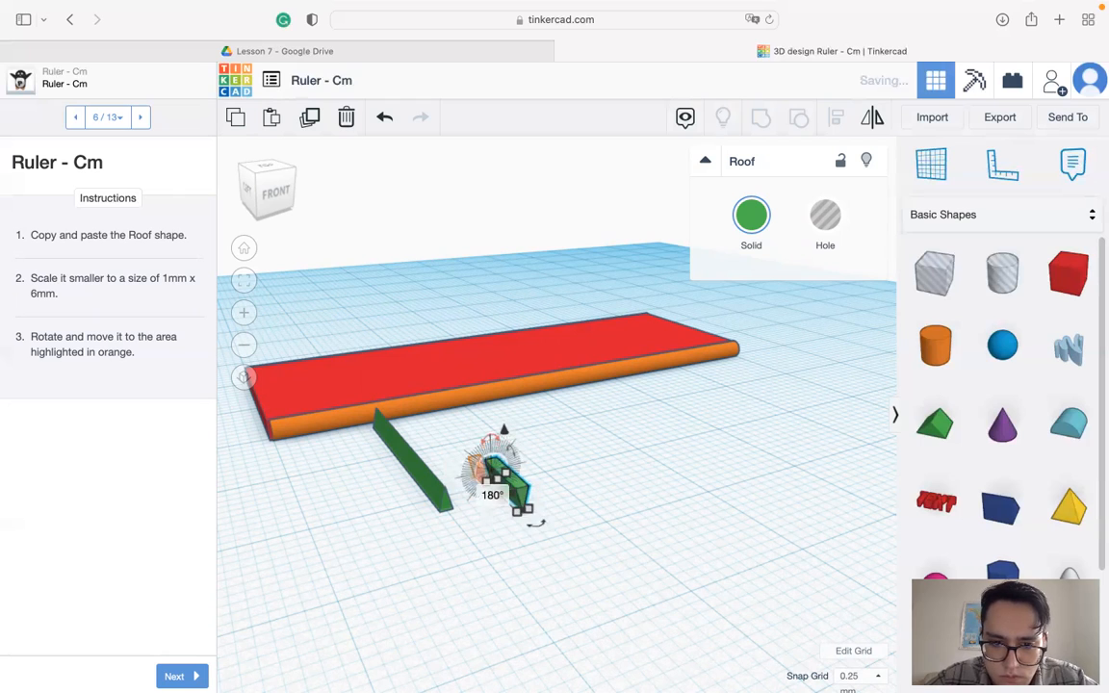
- Move the flipped 6 mm roof onto its orange outline, about 1.25 mm in both directions
left_click(688, 525)
left_click_drag(512, 481, 501, 490)
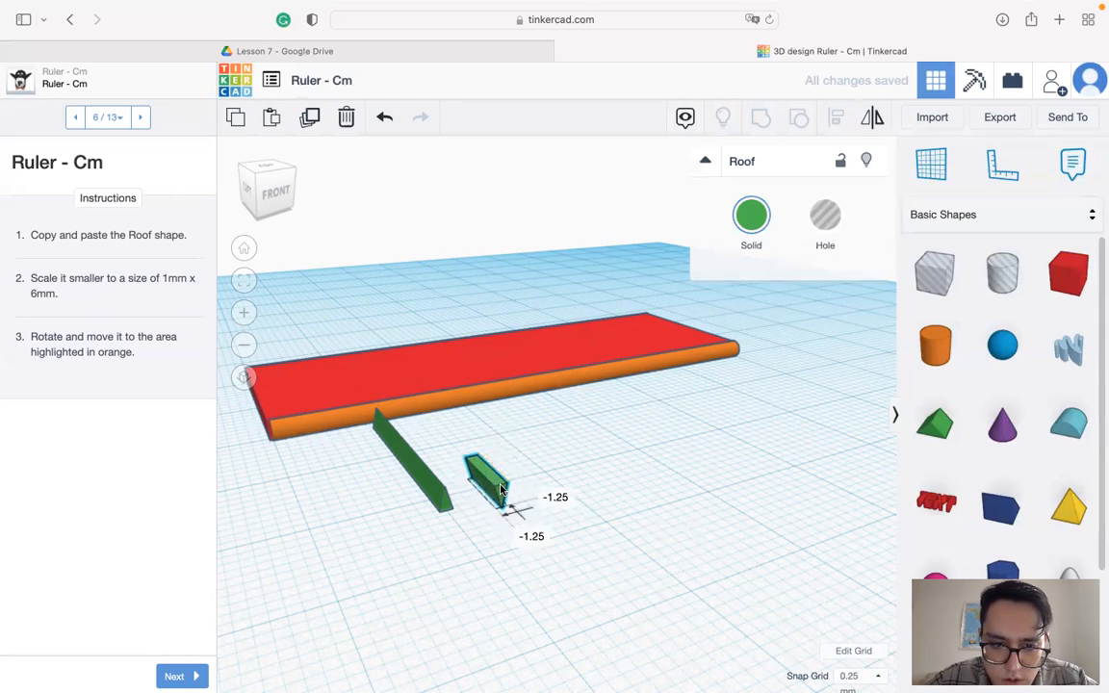
left_click(666, 493)
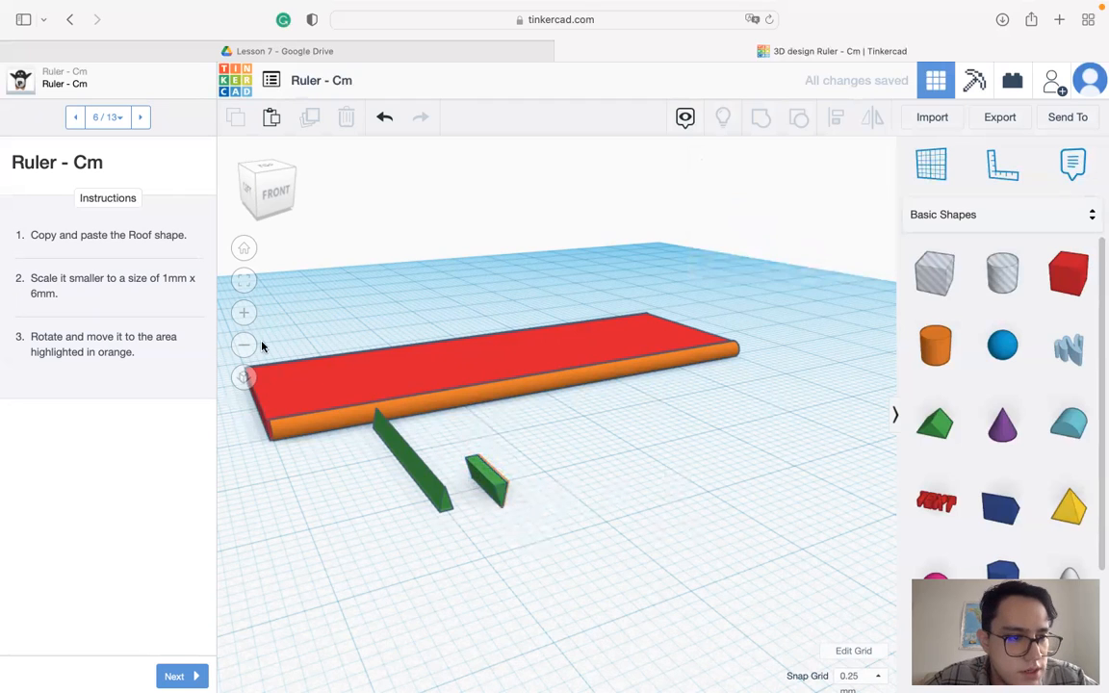
- Advance to page 7 of the lesson and duplicate the 6 mm roof directly beside the original
left_click(174, 676)
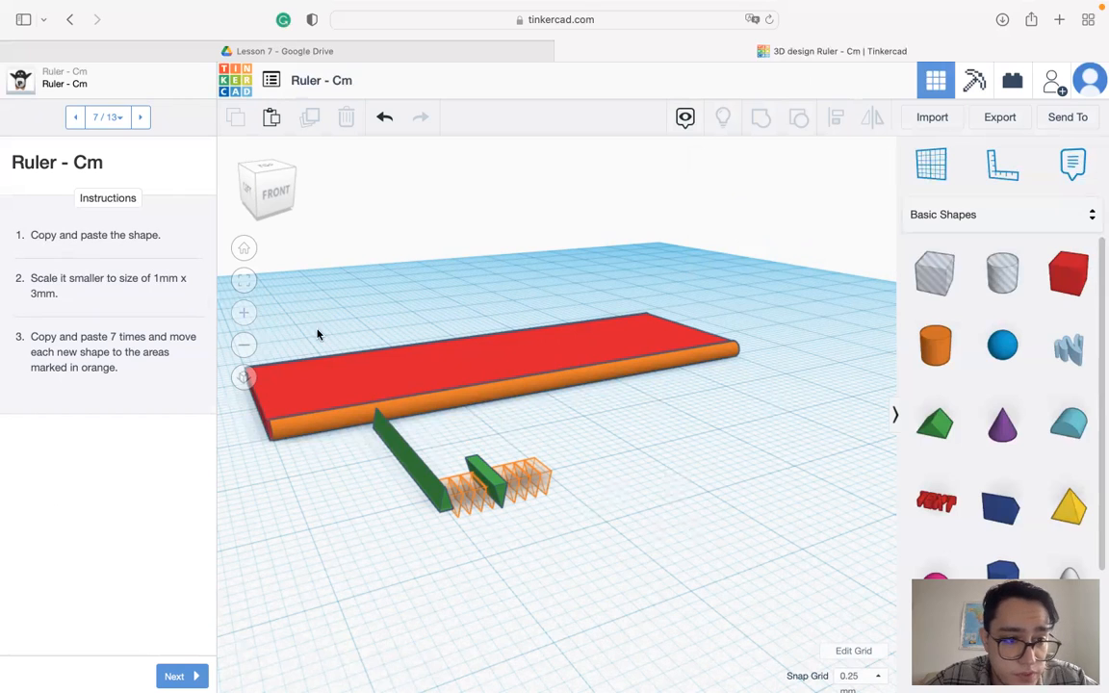
left_click(493, 478)
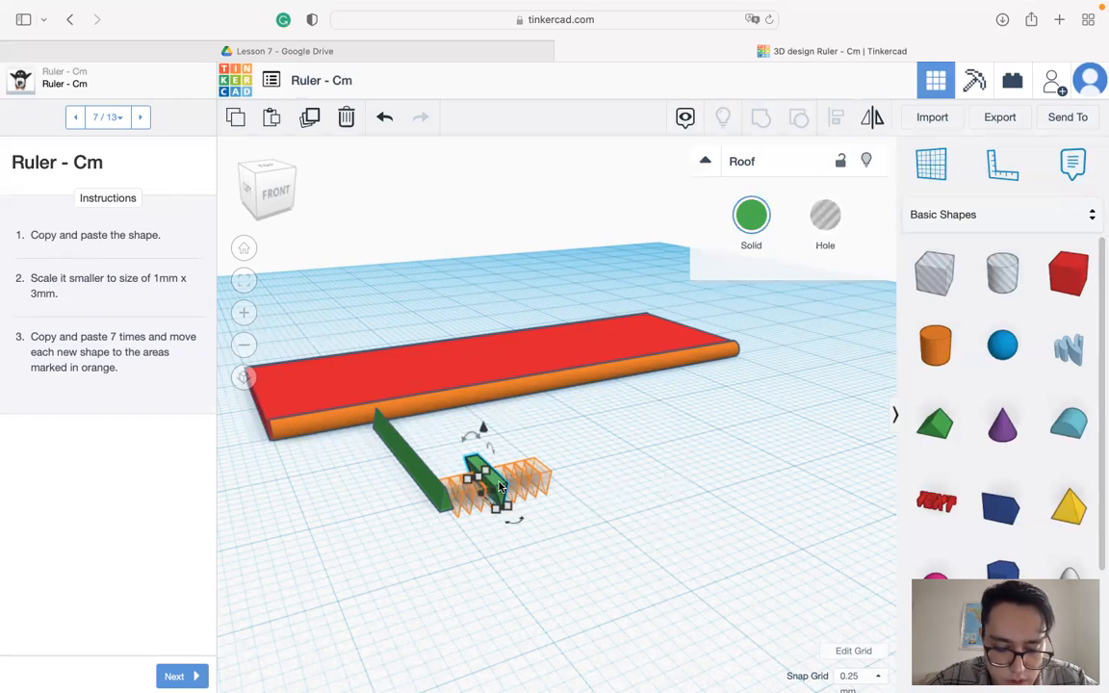
mouse_move(499, 487)
left_mouse_down()
mouse_move(478, 494)
mouse_move(487, 491)
left_mouse_up()
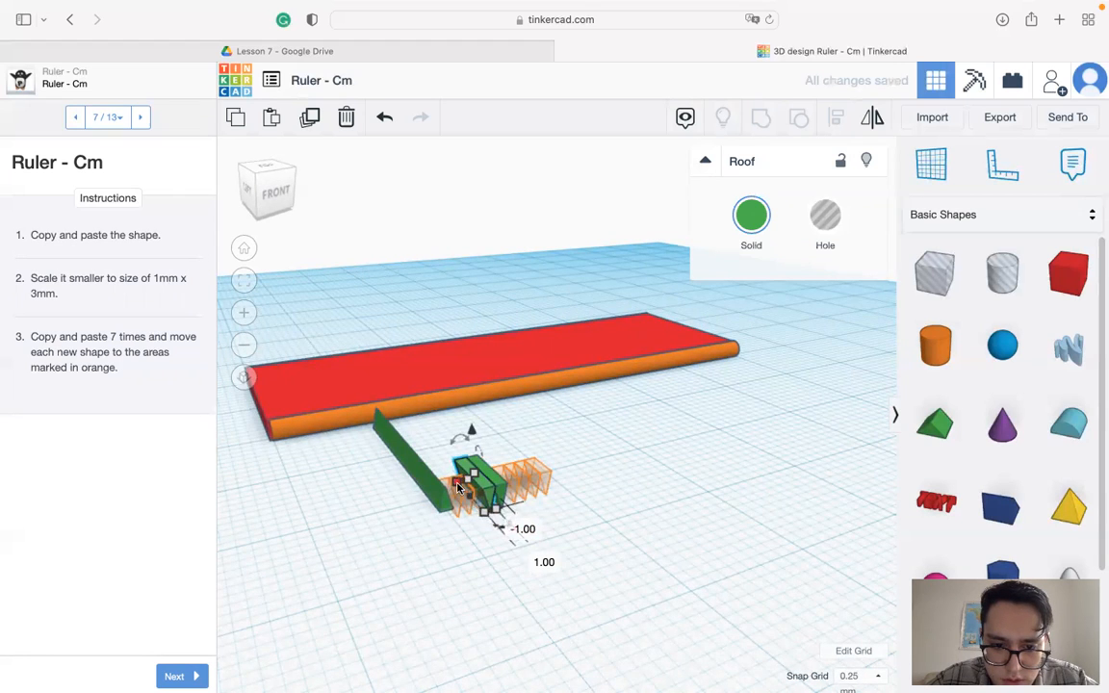
- Shorten the duplicated roof to a length of 3 mm, keeping its 1 mm width
left_click_drag(457, 483, 461, 493)
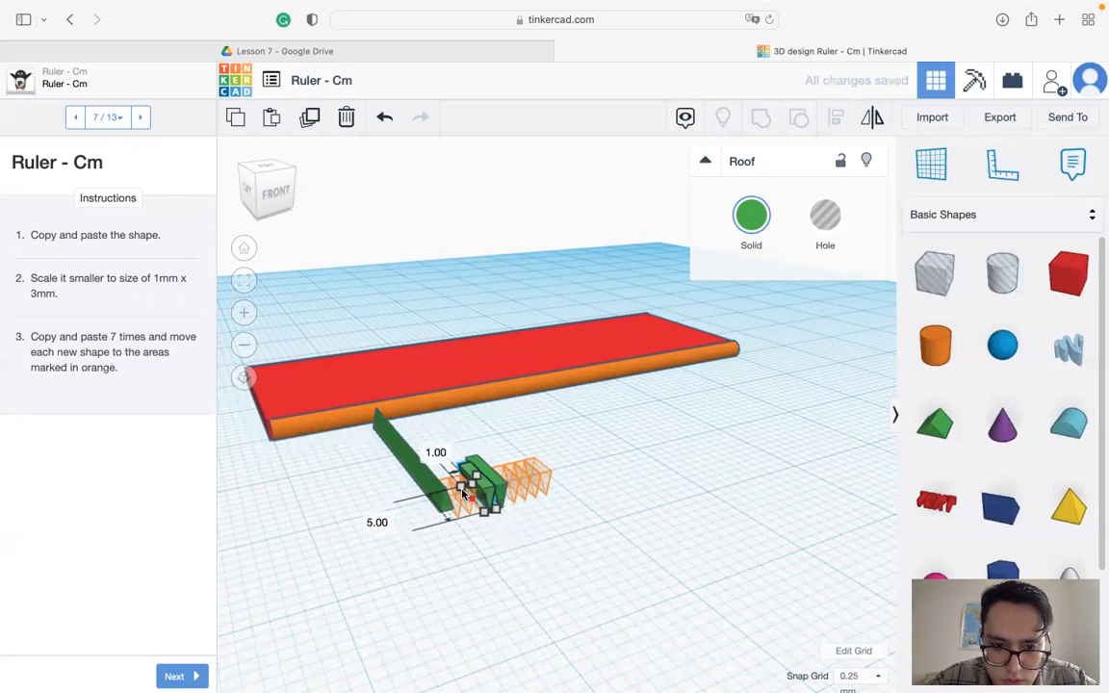
left_click(376, 521)
type("3")
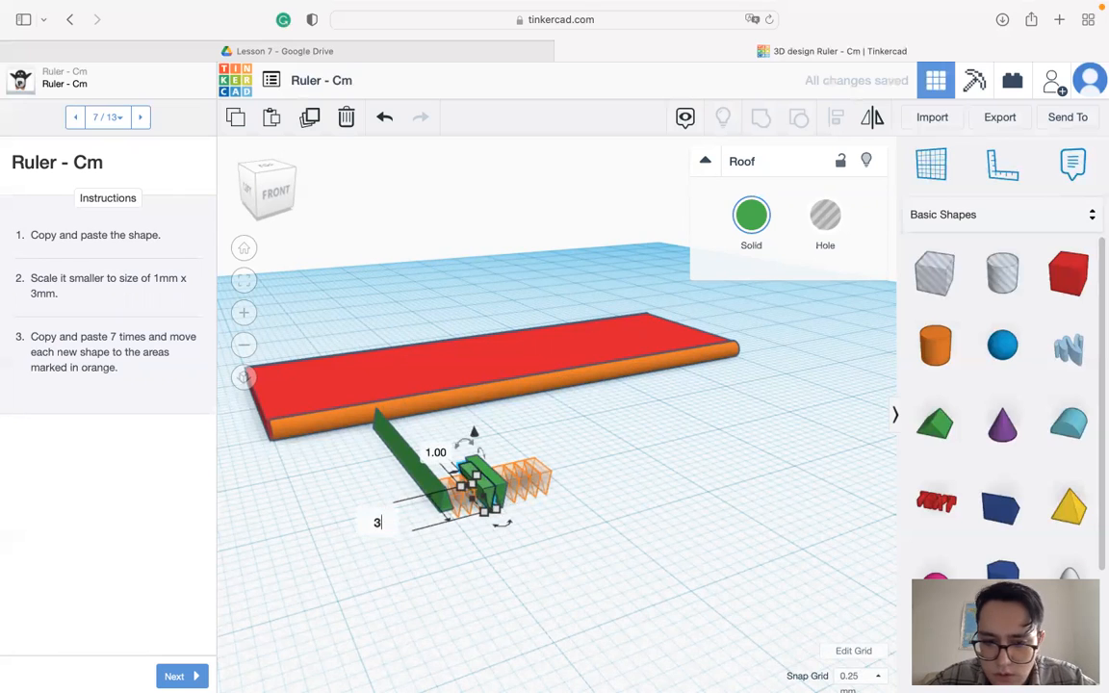
key("Return")
left_click(517, 534)
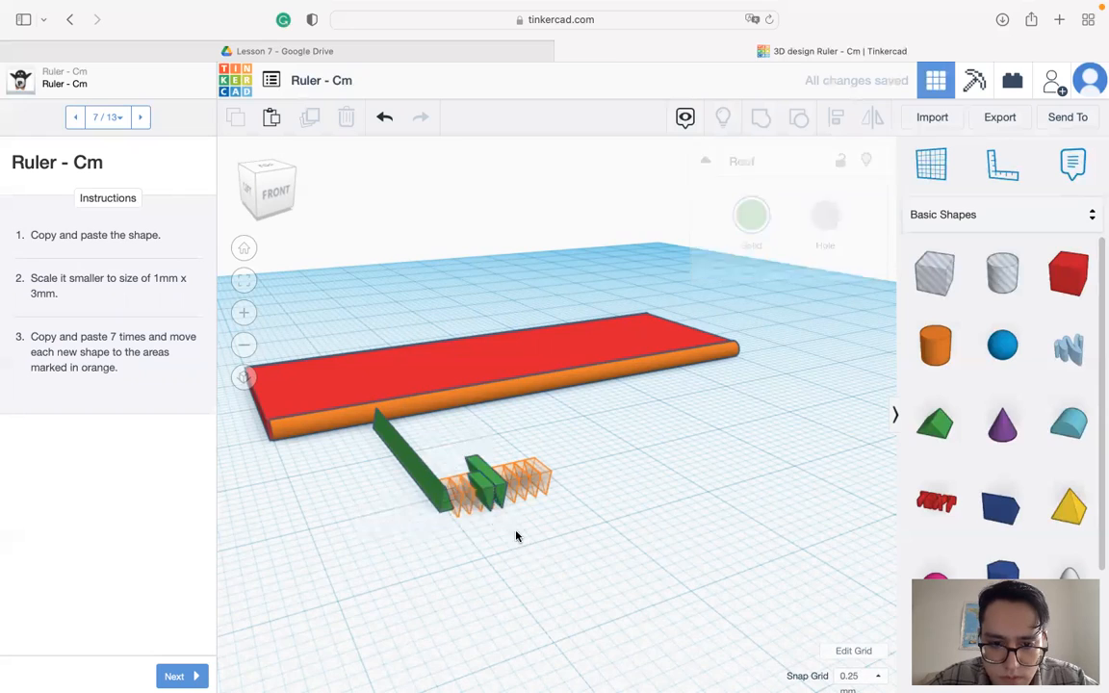
- Shift the 3 mm roof lengthwise about 1.25 mm toward the ruler base
scroll(488, 488, "up", 5)
scroll(465, 528, "down", 5)
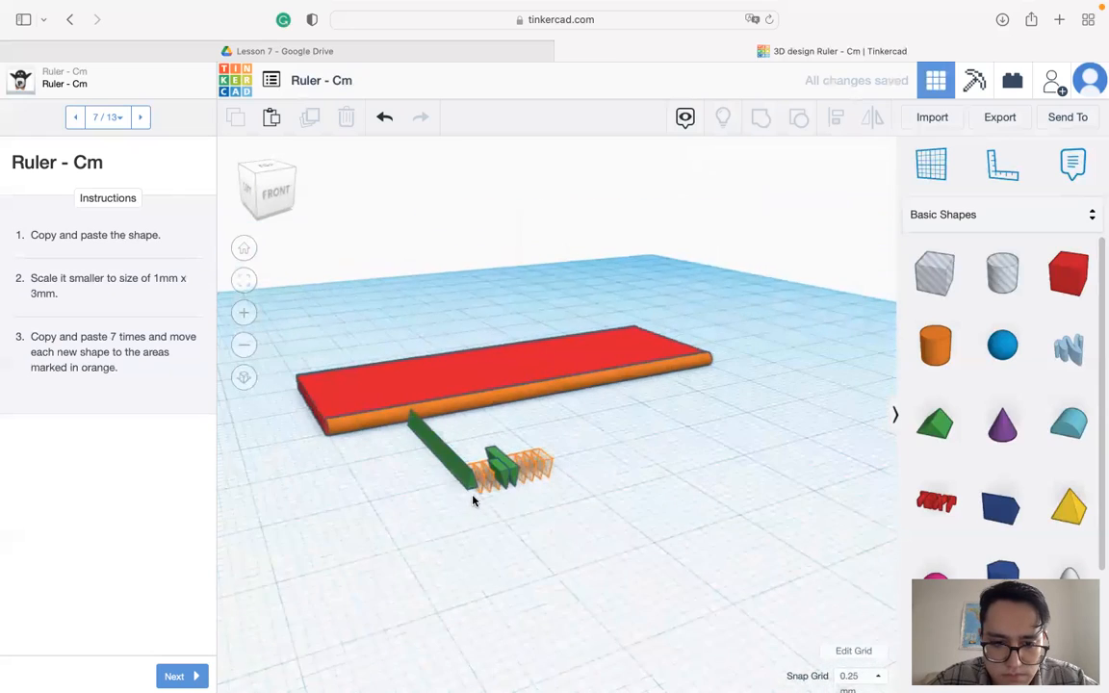
scroll(473, 499, "up", 4)
middle_click_drag(452, 531, 581, 459)
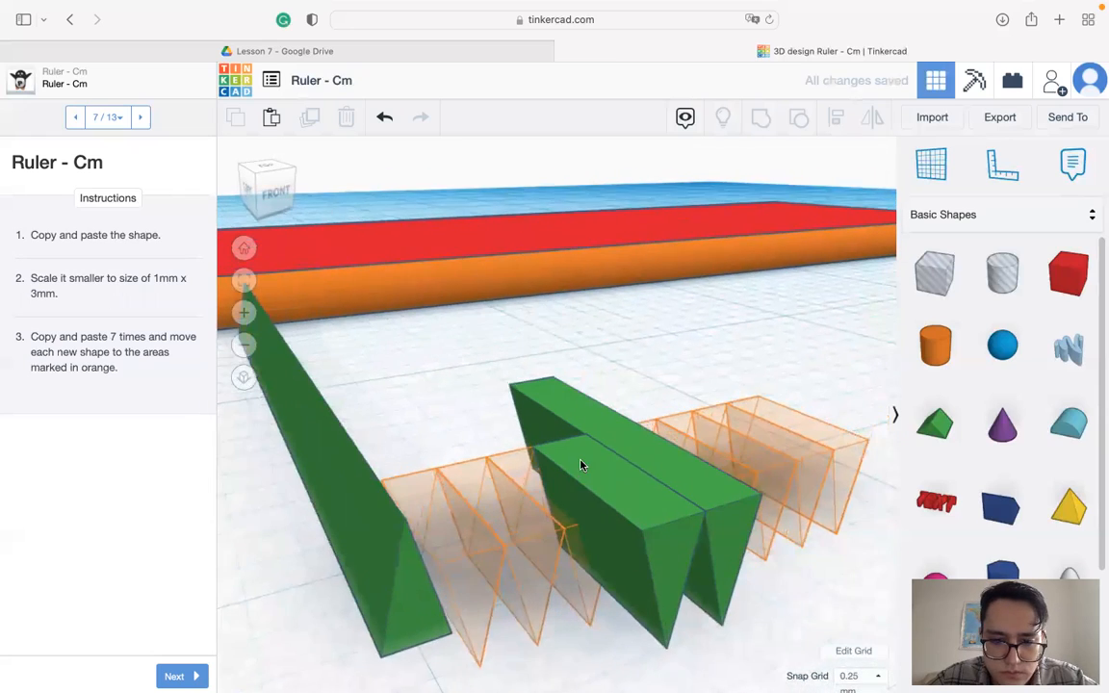
right_click_drag(590, 499, 706, 492)
scroll(587, 486, "up", 5)
left_click(706, 491)
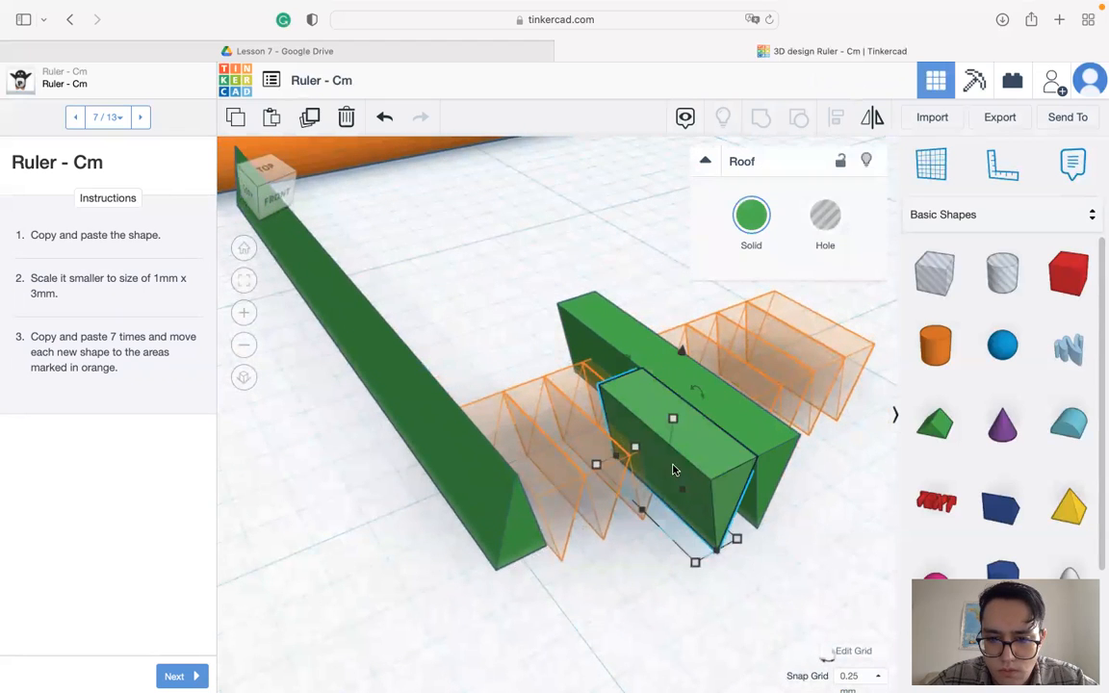
left_click_drag(689, 468, 628, 440)
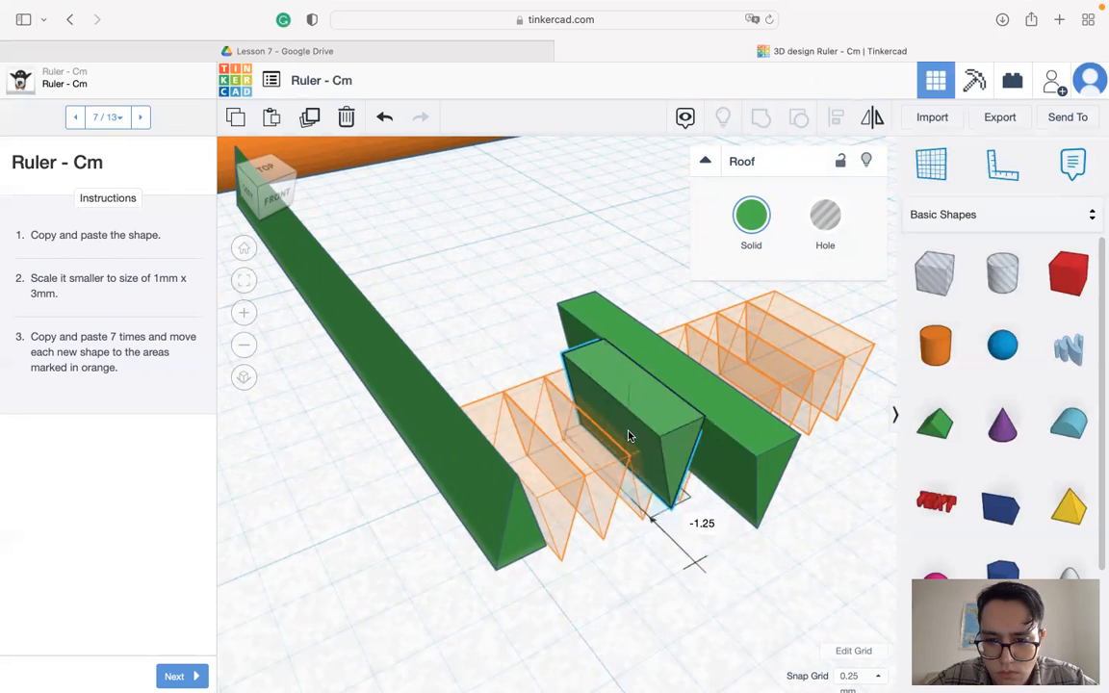
- Move the 6 mm roof slightly away from the 3 mm roof along the row, undoing the overshooting move
right_click_drag(704, 492, 641, 511)
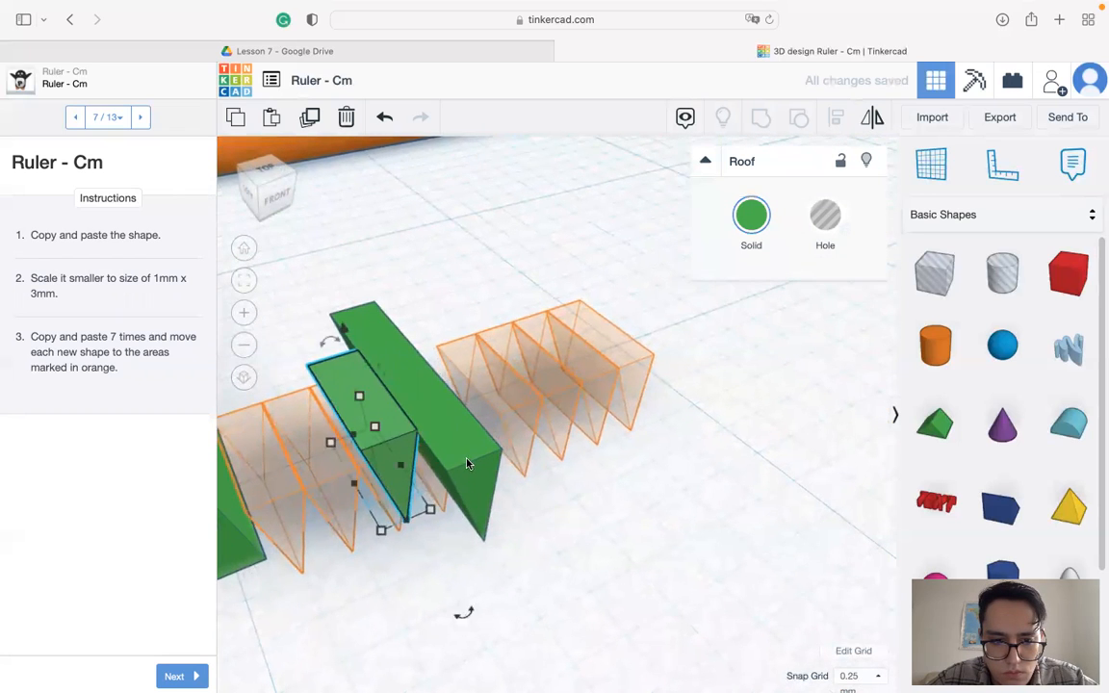
left_click_drag(510, 445, 608, 416)
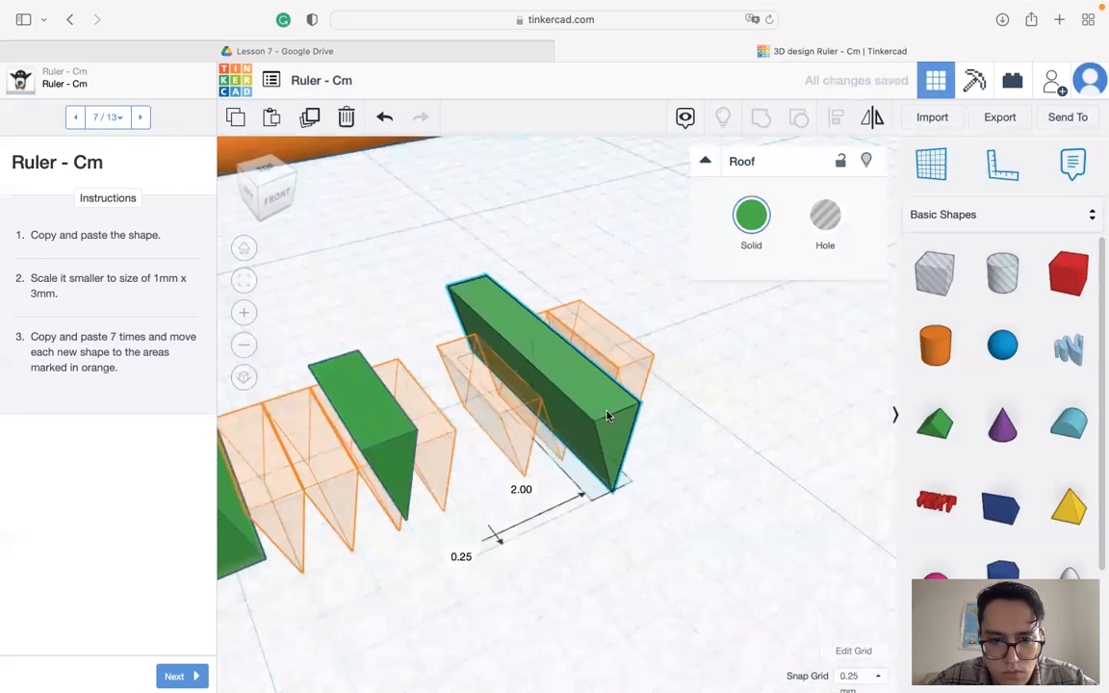
key("ctrl+z")
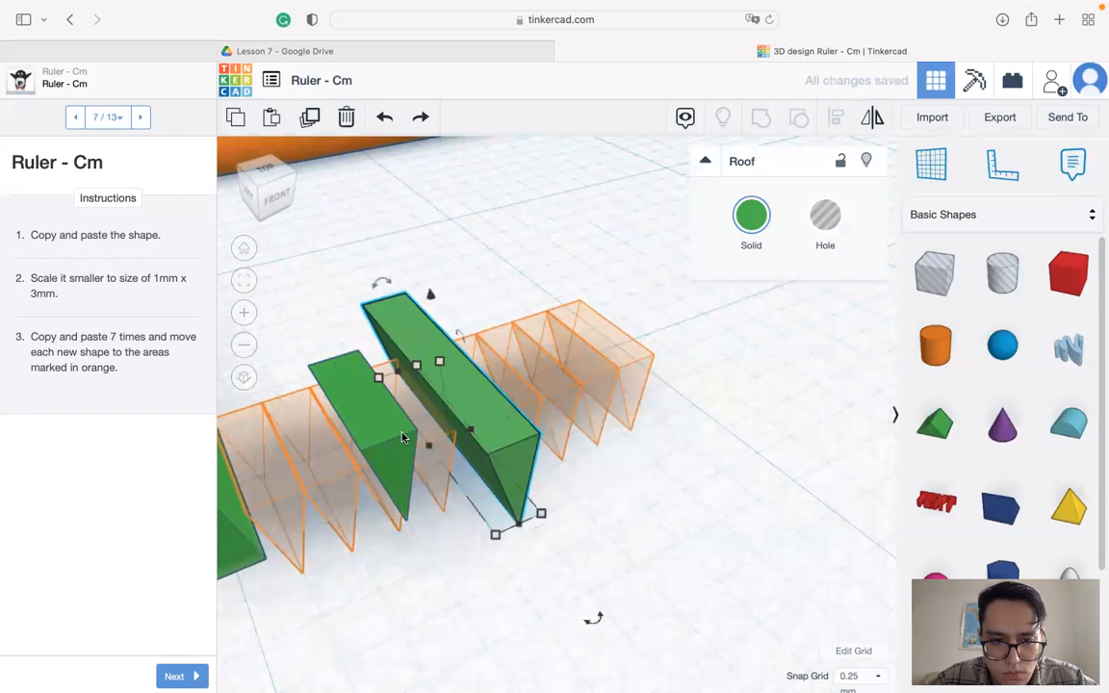
- Shift the 3 mm roof closer to the 6 mm roof and lower it 0.5 mm below the workplane
left_click(392, 442)
left_click_drag(398, 440, 414, 442)
middle_click_drag(496, 558, 438, 308)
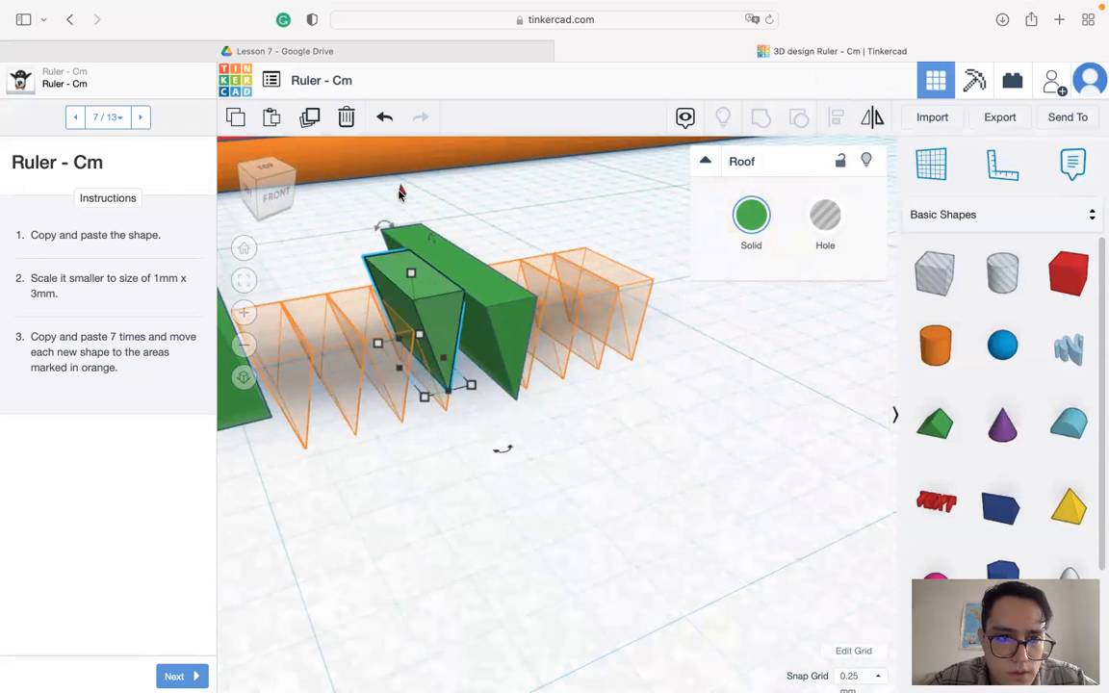
key("Down")
key("Down")
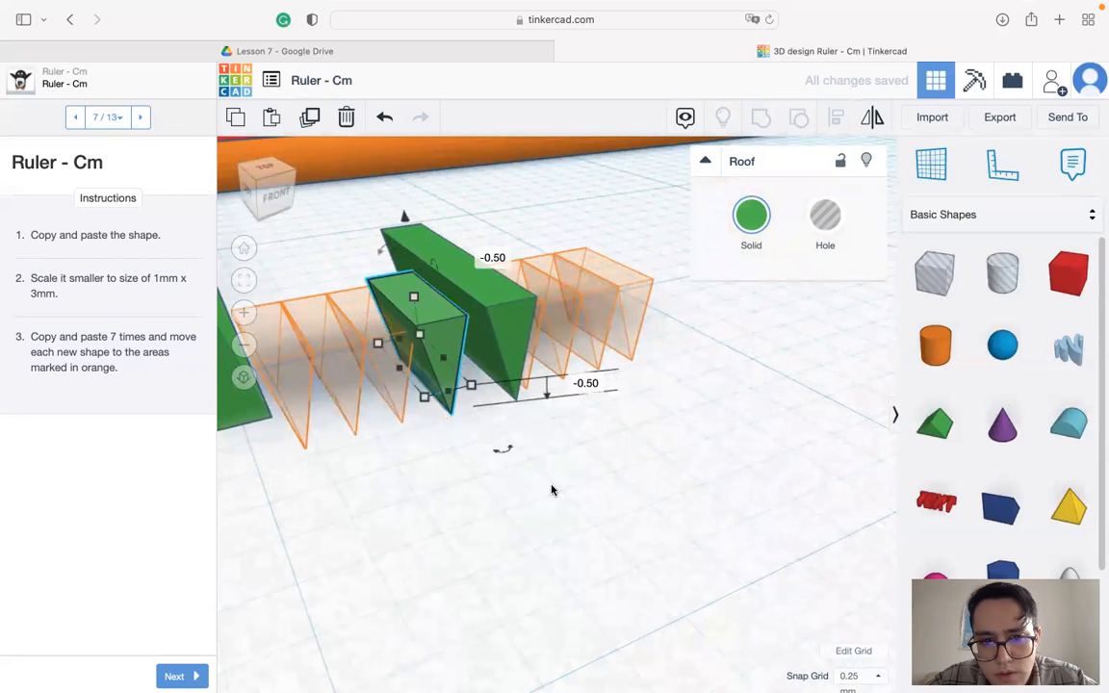
- Move the 3 mm roof lengthwise 1 mm toward the ruler base, onto the orange outline beside the 6 mm roof
left_click(556, 488)
right_click_drag(557, 488, 670, 513)
left_click(714, 436)
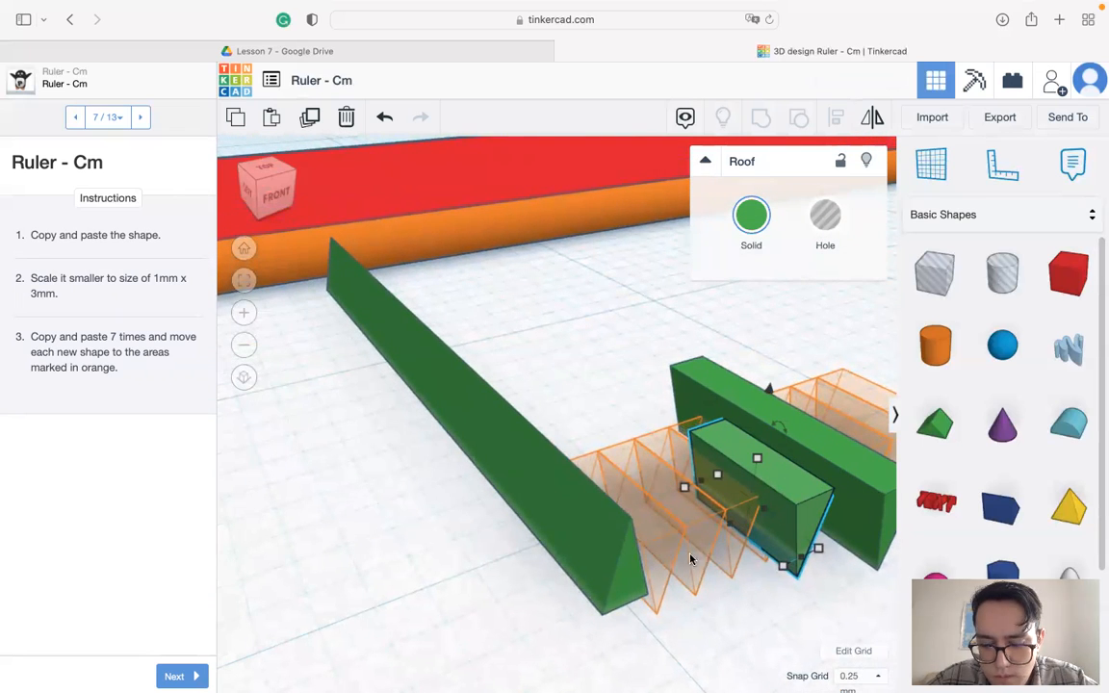
scroll(648, 564, "up", 5)
right_click_drag(695, 564, 487, 526)
scroll(487, 527, "down", 5)
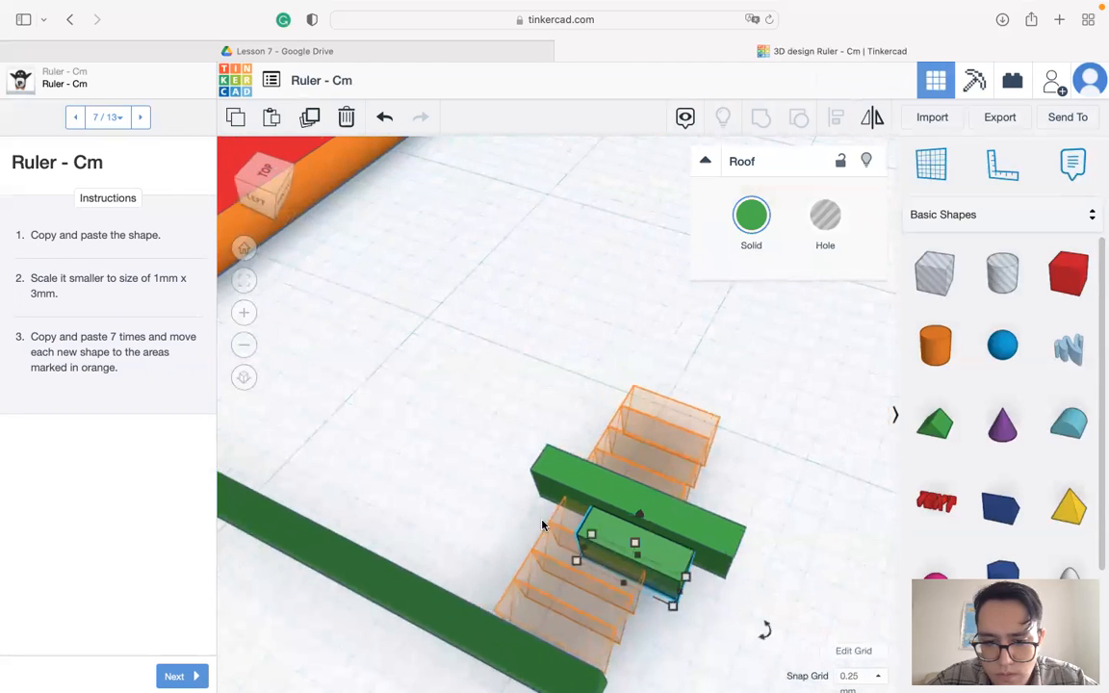
left_click_drag(615, 527, 578, 520)
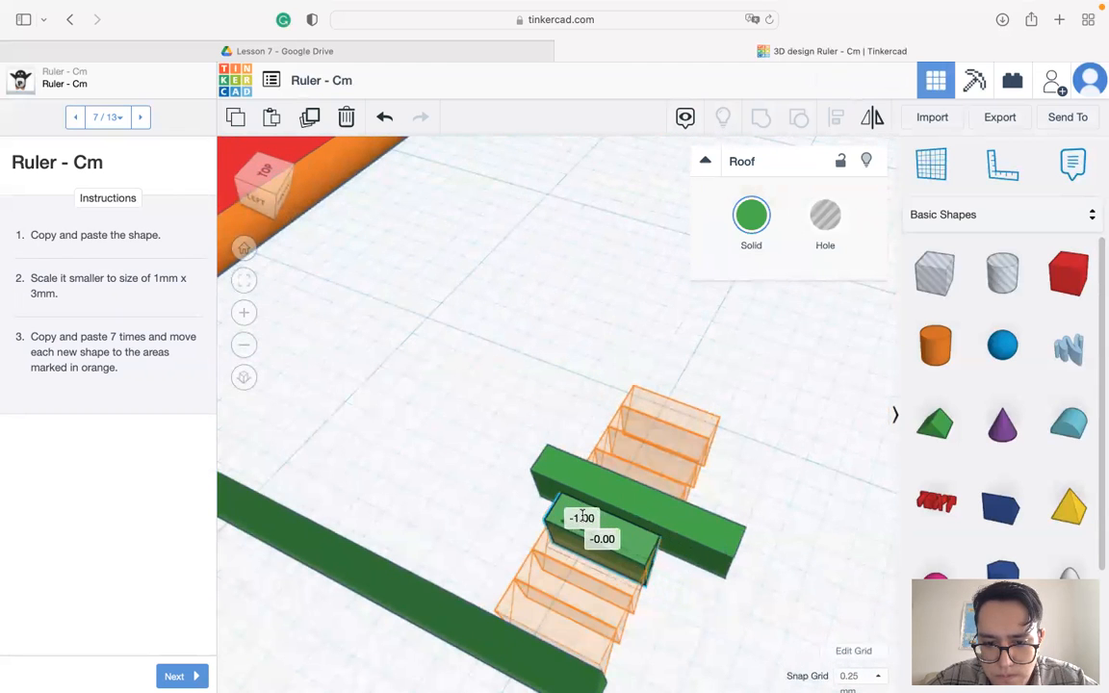
- Duplicate the 3 mm roof along the row to fill the gap between the long and 6 mm roofs with four marks
right_click_drag(730, 611, 550, 546)
left_click_drag(552, 514, 537, 545)
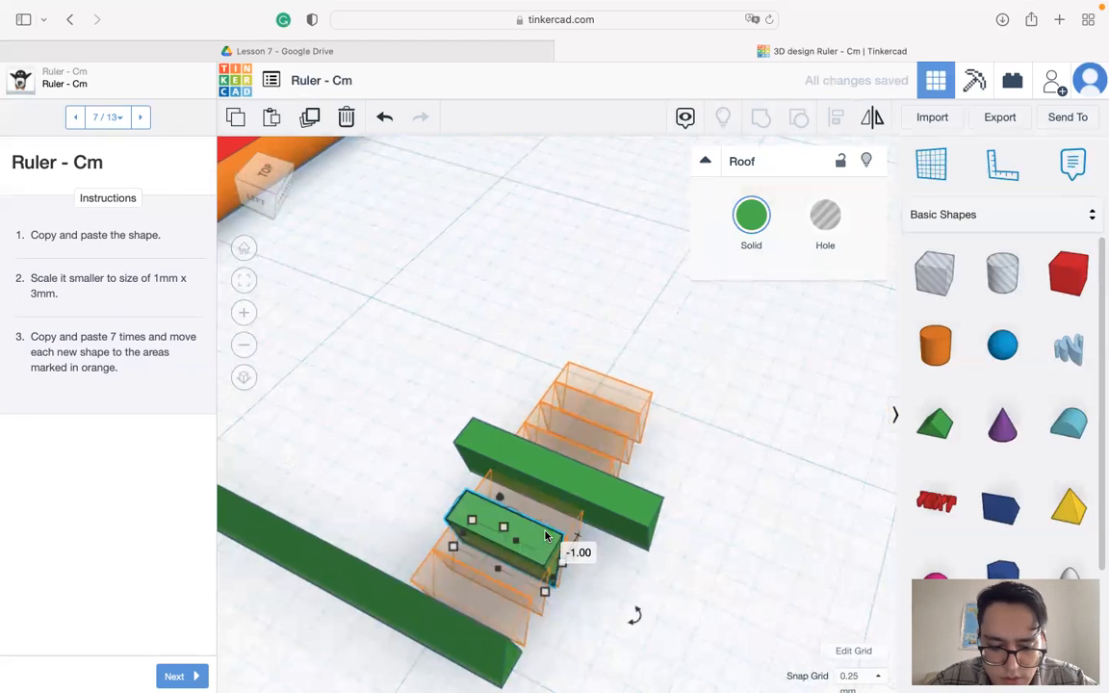
key("super+z")
left_click_drag(547, 546, 513, 597)
right_click_drag(524, 594, 606, 498)
scroll(604, 511, "up", 3)
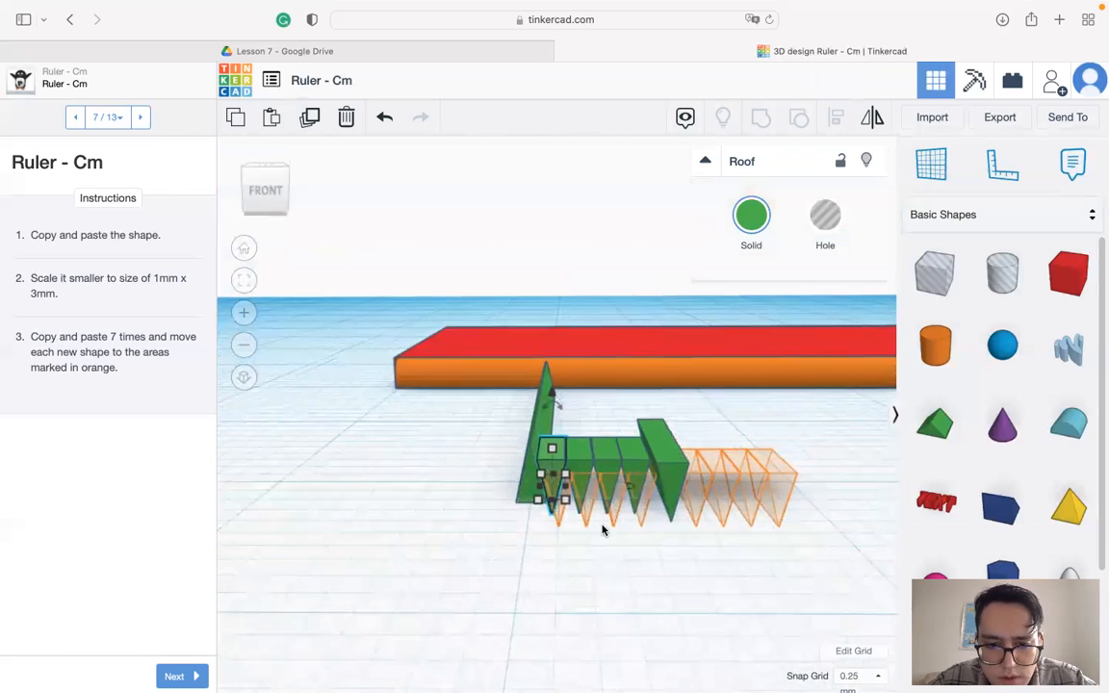
- Align the four 3 mm roofs with their orange outlines by shifting them sideways together and lowering them another 0.5 mm
left_click(264, 191)
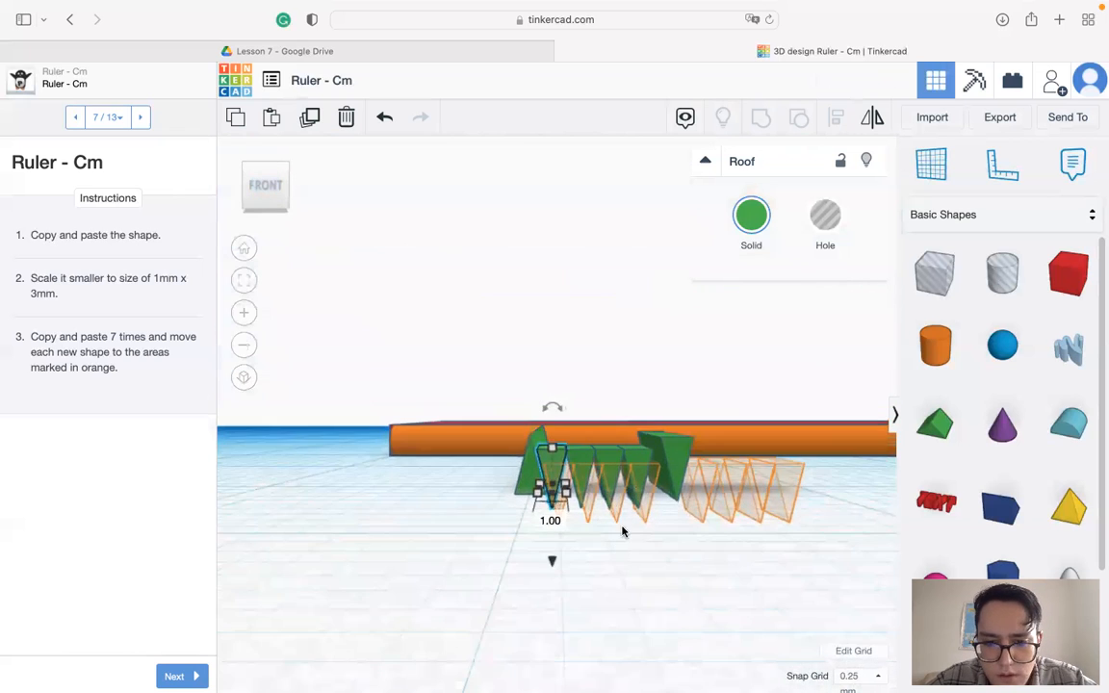
scroll(623, 496, "up", 6)
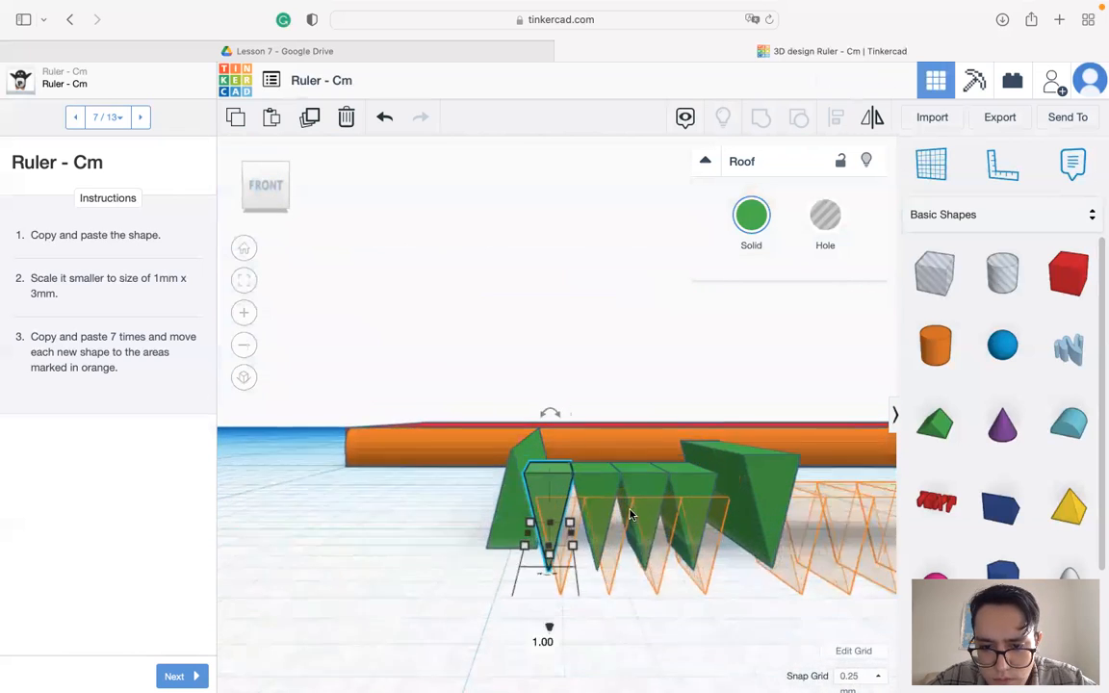
scroll(568, 515, "up", 2)
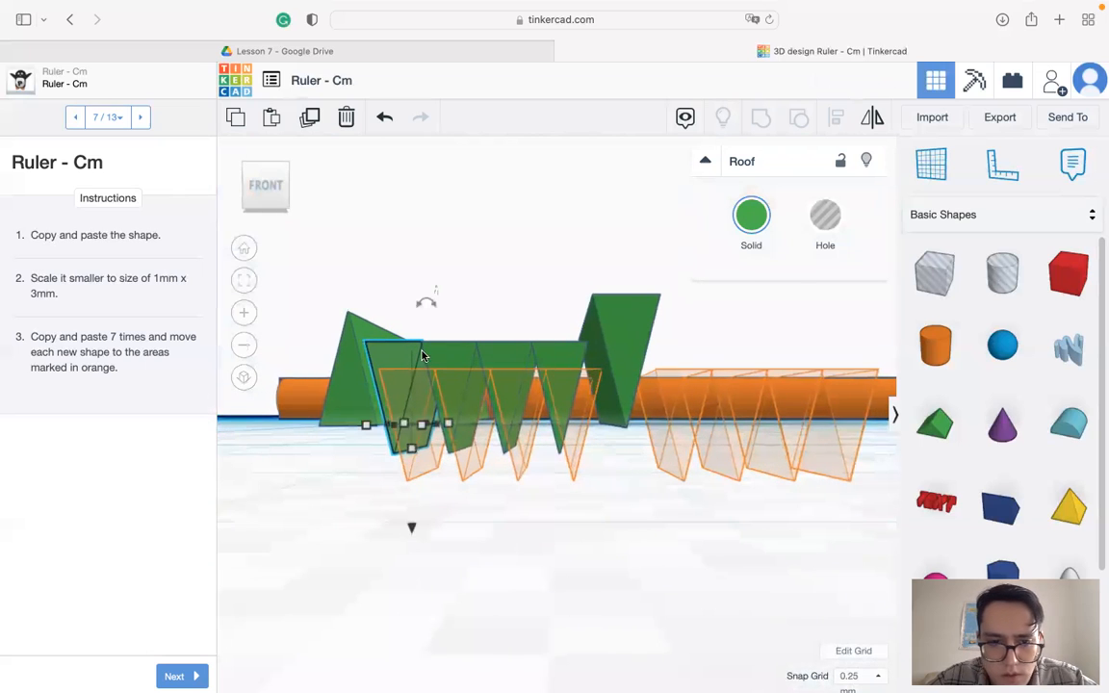
left_click(459, 357, "shift")
left_click(515, 354, "shift")
left_click(567, 359, "shift")
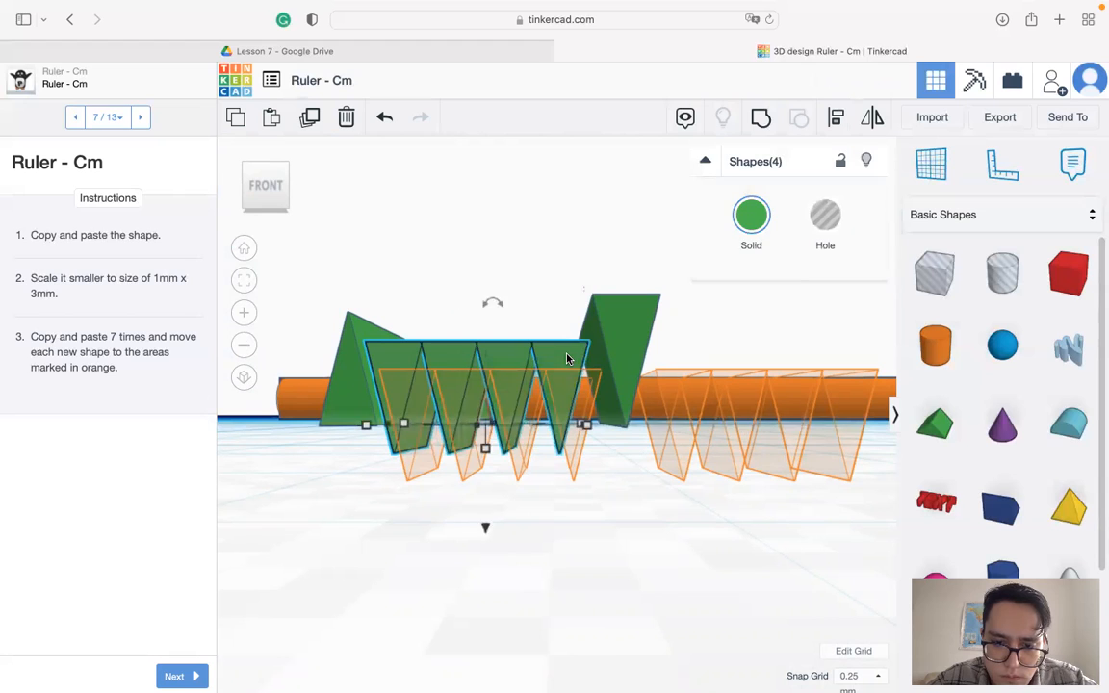
left_click_drag(568, 361, 580, 377)
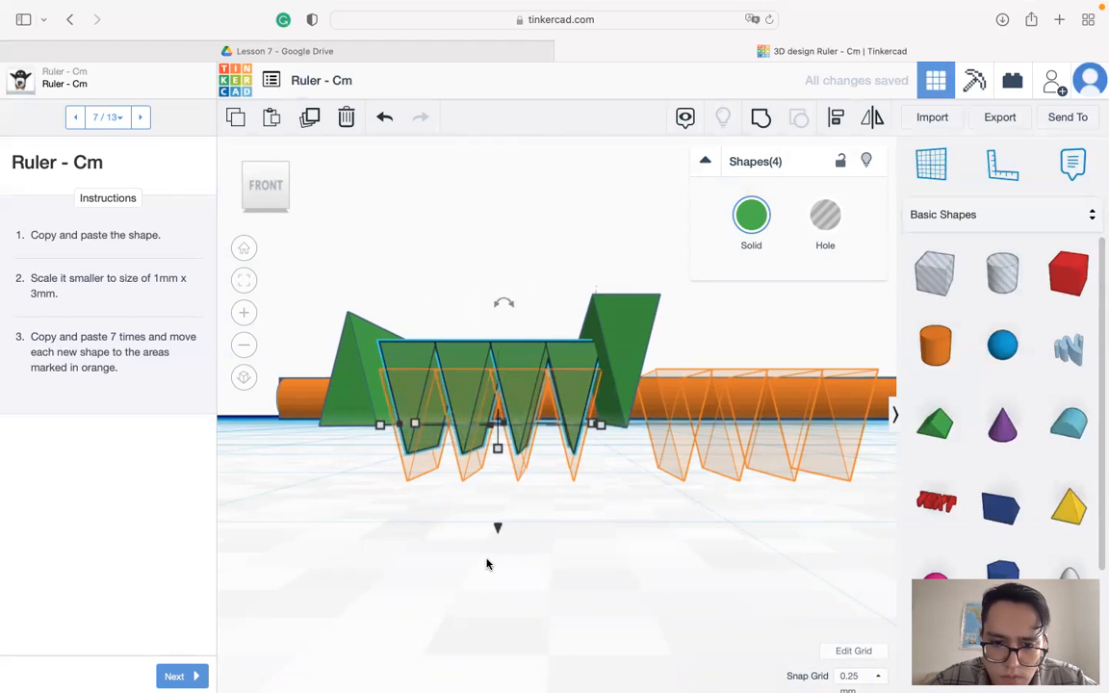
key("ctrl+Down")
key("ctrl+Down")
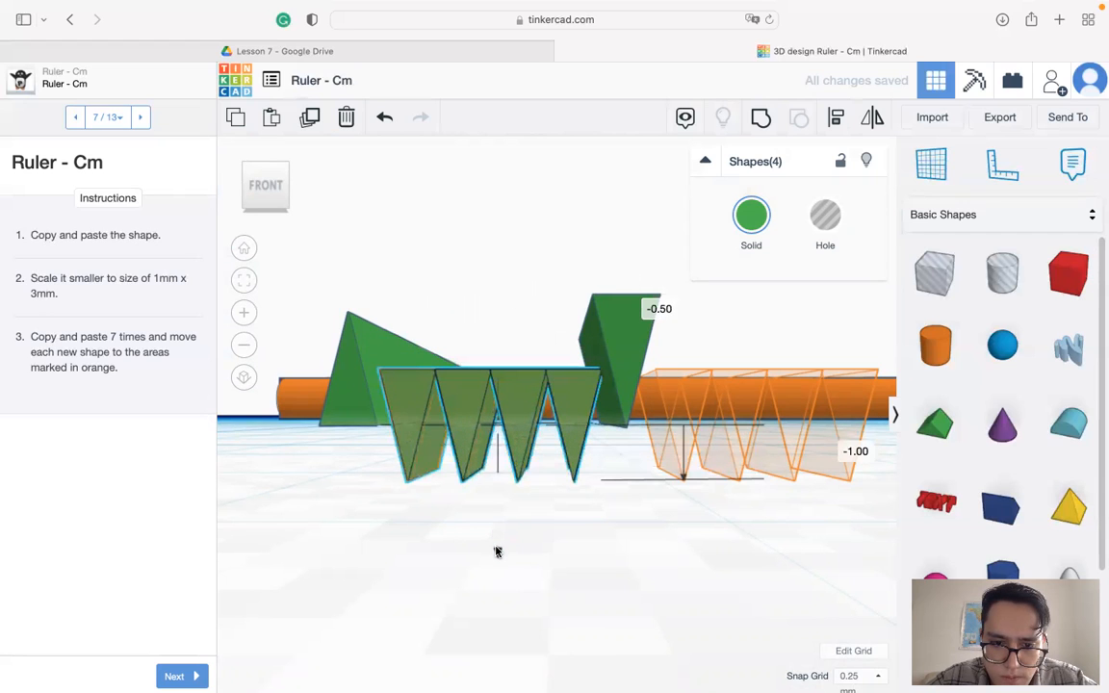
- Duplicate the four 3 mm roofs onto the outlines on the other side of the 6 mm roof and advance to lesson page 8
left_click_drag(577, 449, 843, 477)
right_click_drag(718, 564, 82, 373)
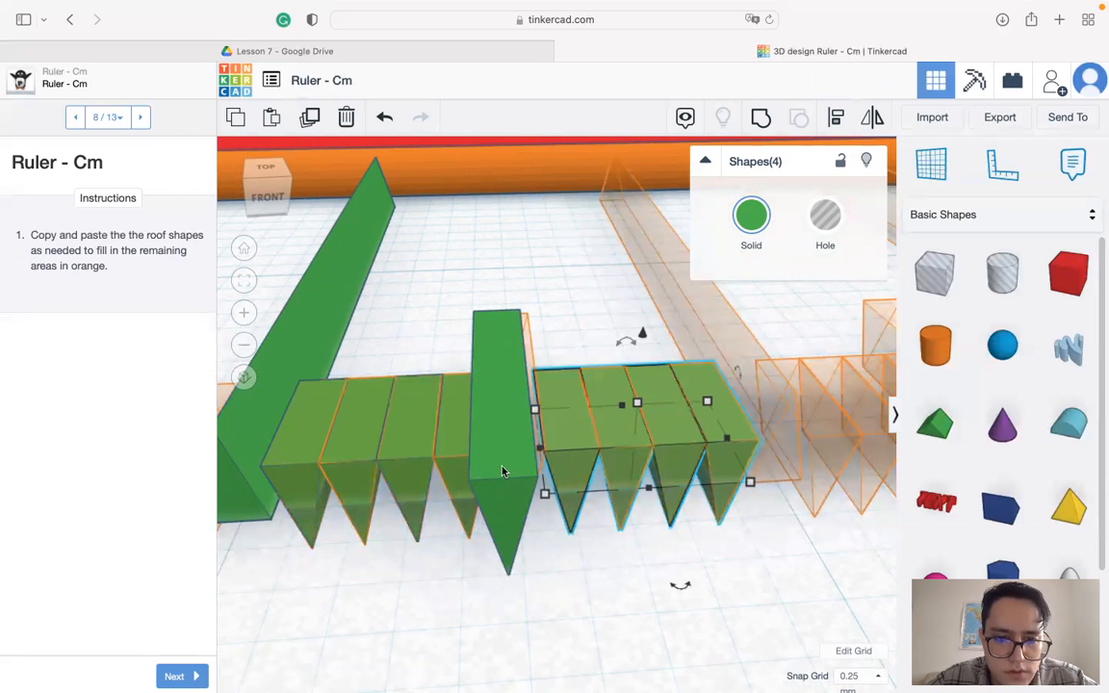
scroll(502, 471, "down", 5)
right_click_drag(524, 532, 557, 525)
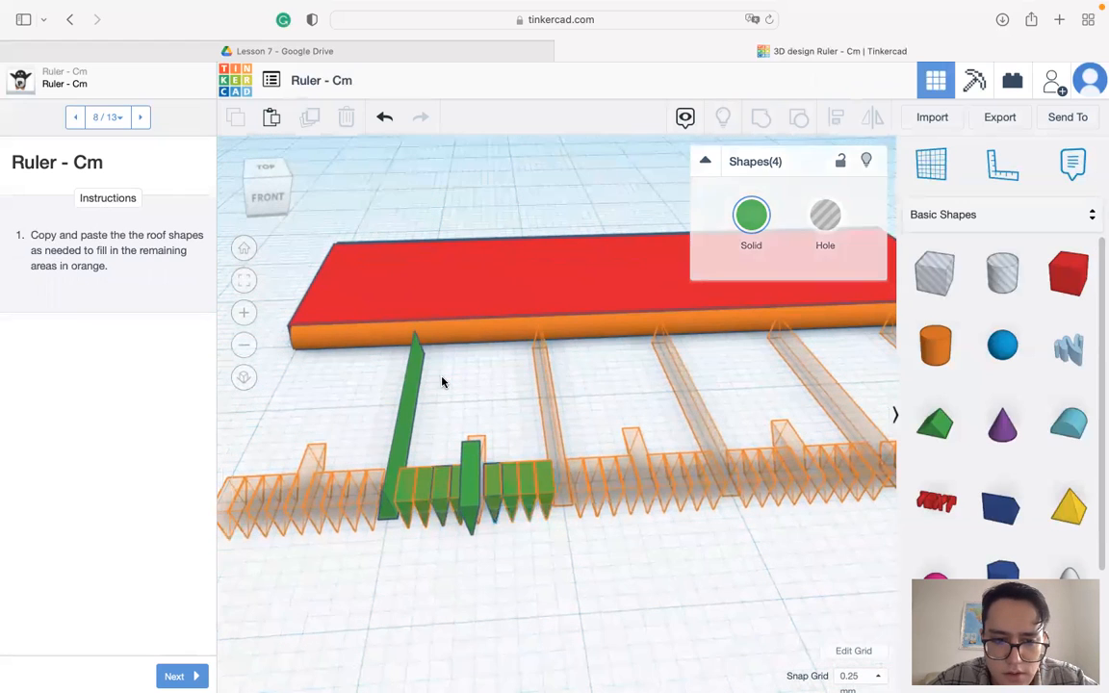
- Select the 6 mm roof in the middle of the short marks and lower it toward its orange outline
left_click(411, 389)
left_click(473, 392)
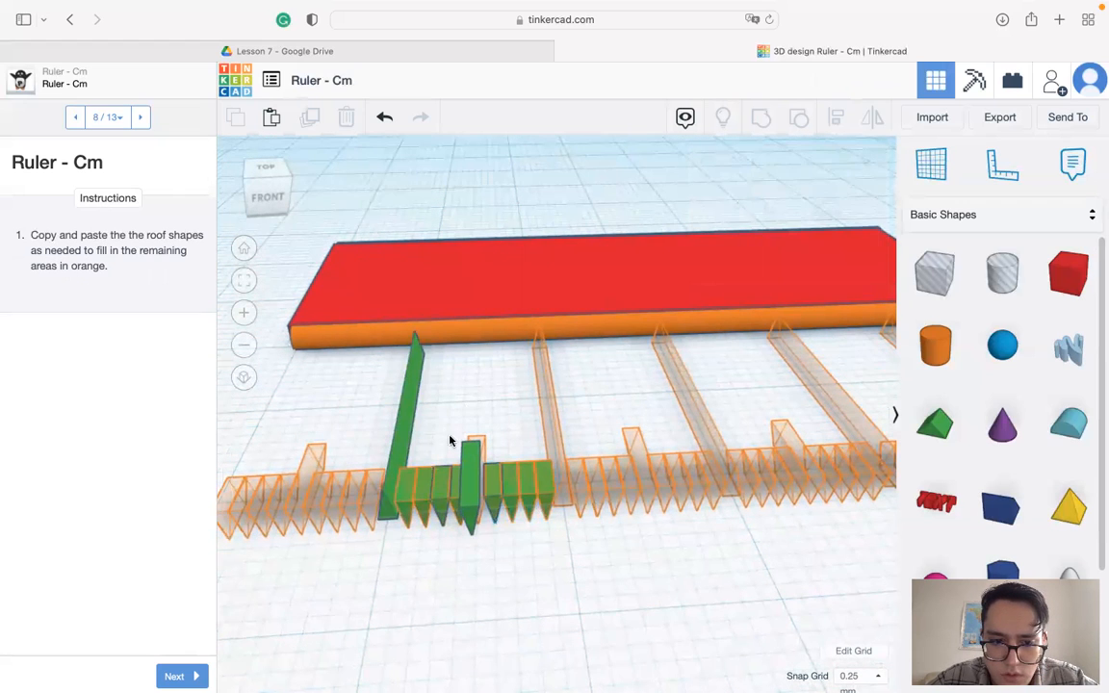
scroll(454, 520, "down", 5)
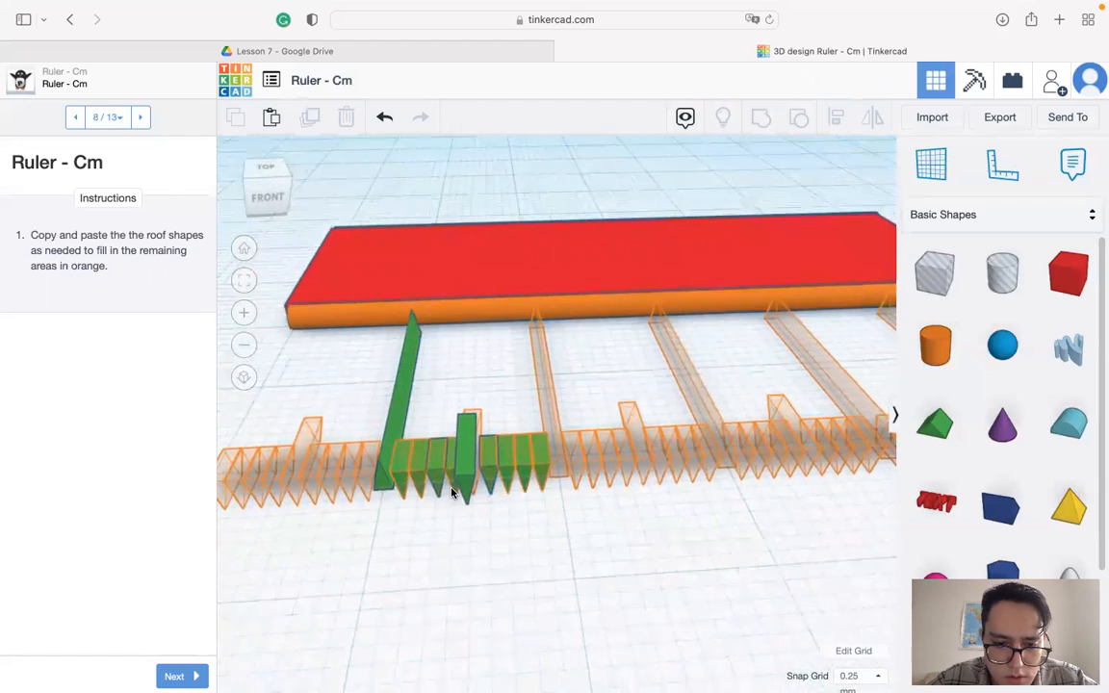
scroll(463, 455, "up", 5)
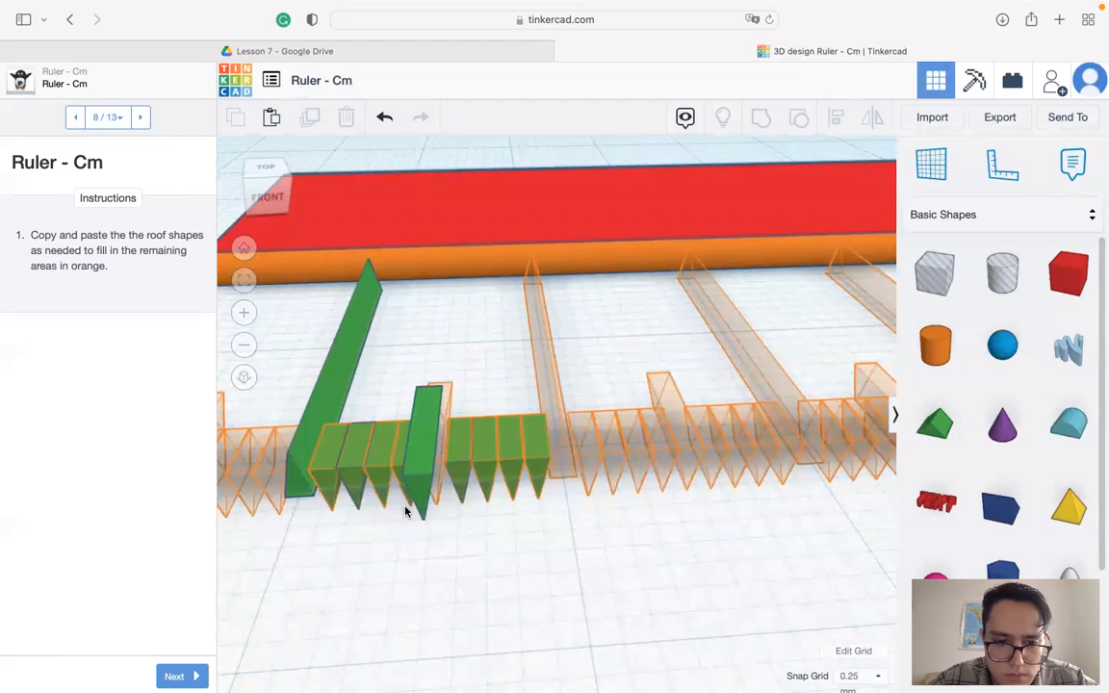
left_click(425, 479)
middle_click_drag(424, 487, 436, 463)
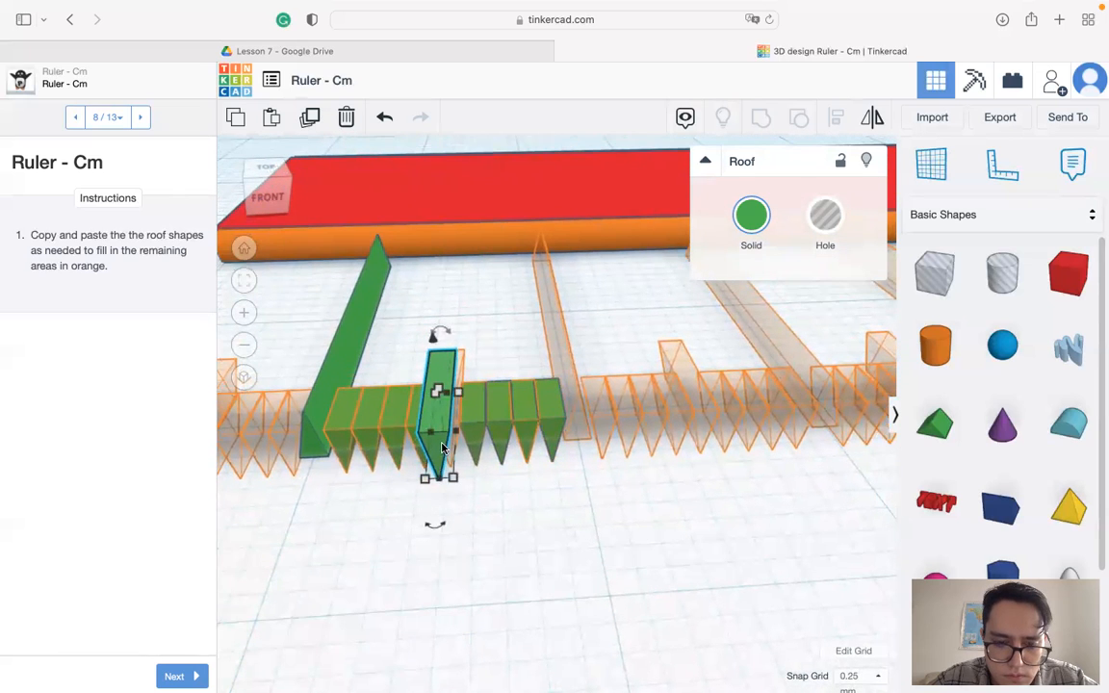
left_click(271, 196)
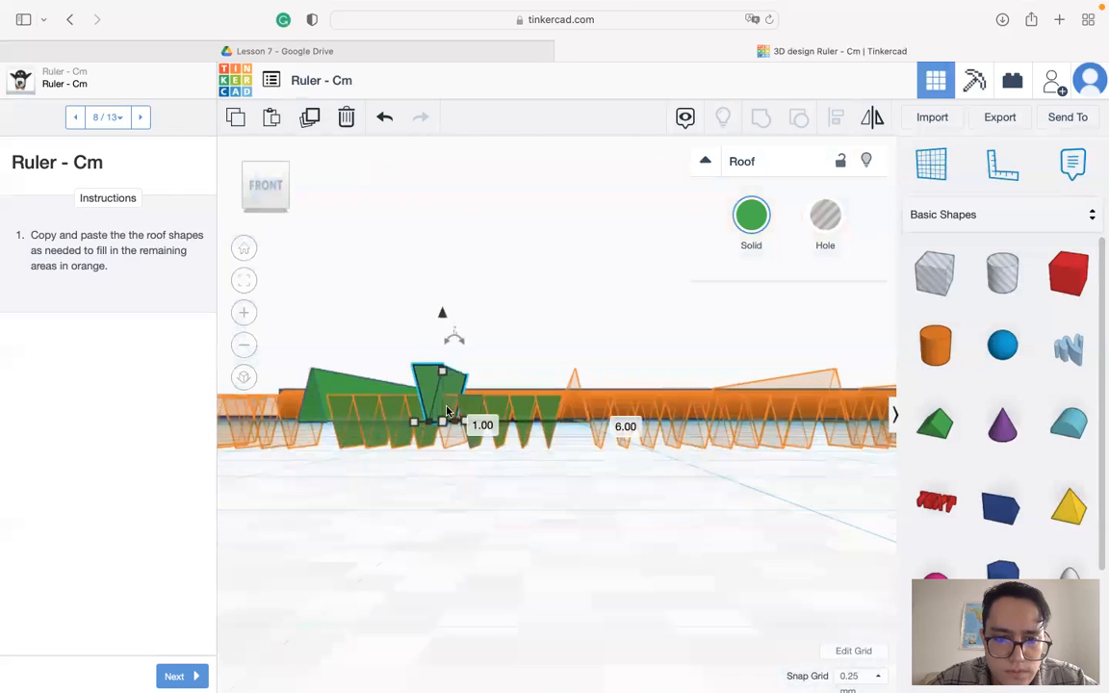
key("f")
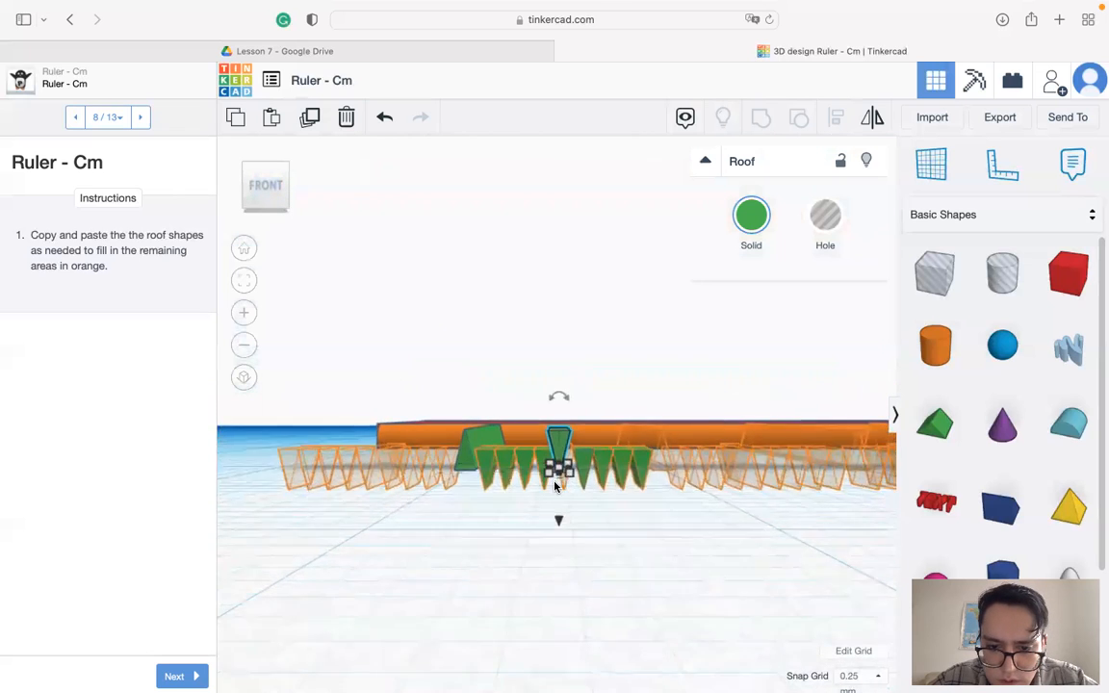
left_click_drag(567, 499, 577, 519)
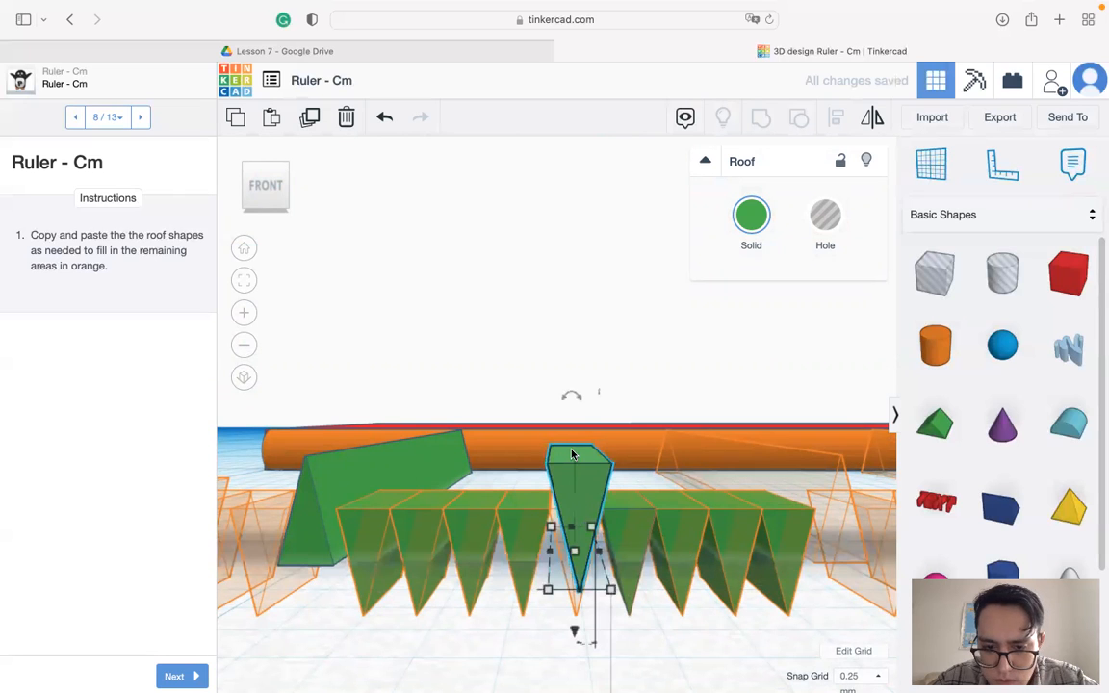
left_click_drag(573, 633, 575, 668)
- Centre the 6 mm roof sideways between the short marks and lower it another 0.25 mm to match its outline
right_click_drag(548, 646, 611, 629)
right_click_drag(609, 581, 772, 616)
left_click_drag(552, 321, 487, 313)
right_click_drag(593, 496, 759, 567)
left_click_drag(741, 466, 757, 461)
left_click_drag(274, 188, 236, 193)
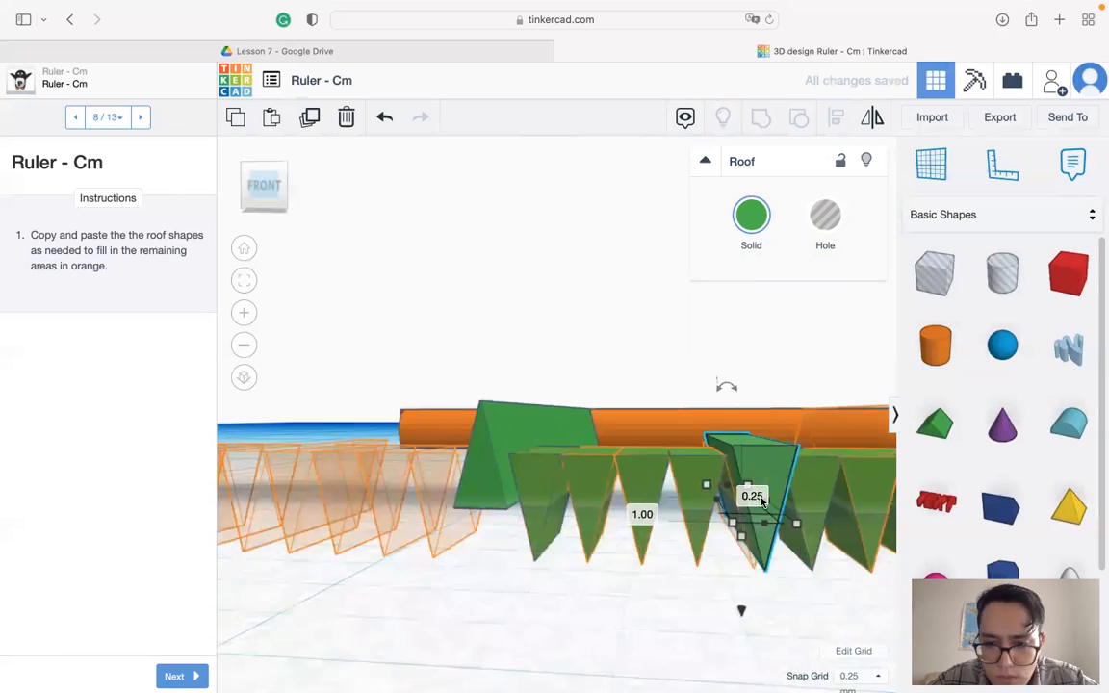
middle_click_drag(775, 571, 613, 520)
key("f")
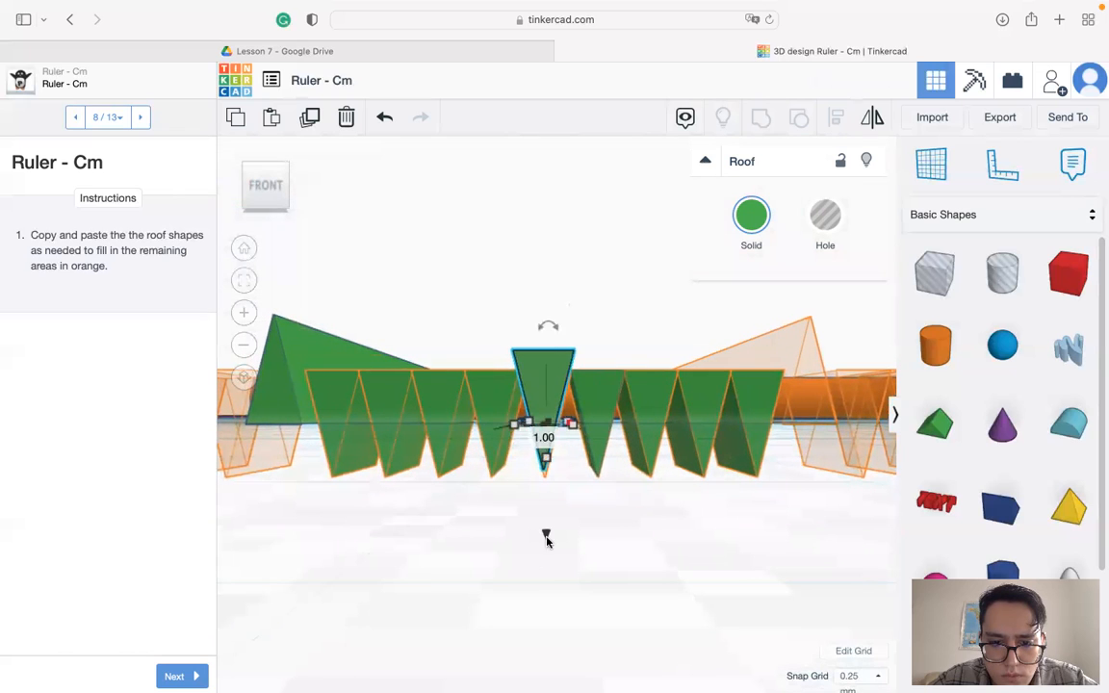
left_click_drag(546, 537, 545, 546)
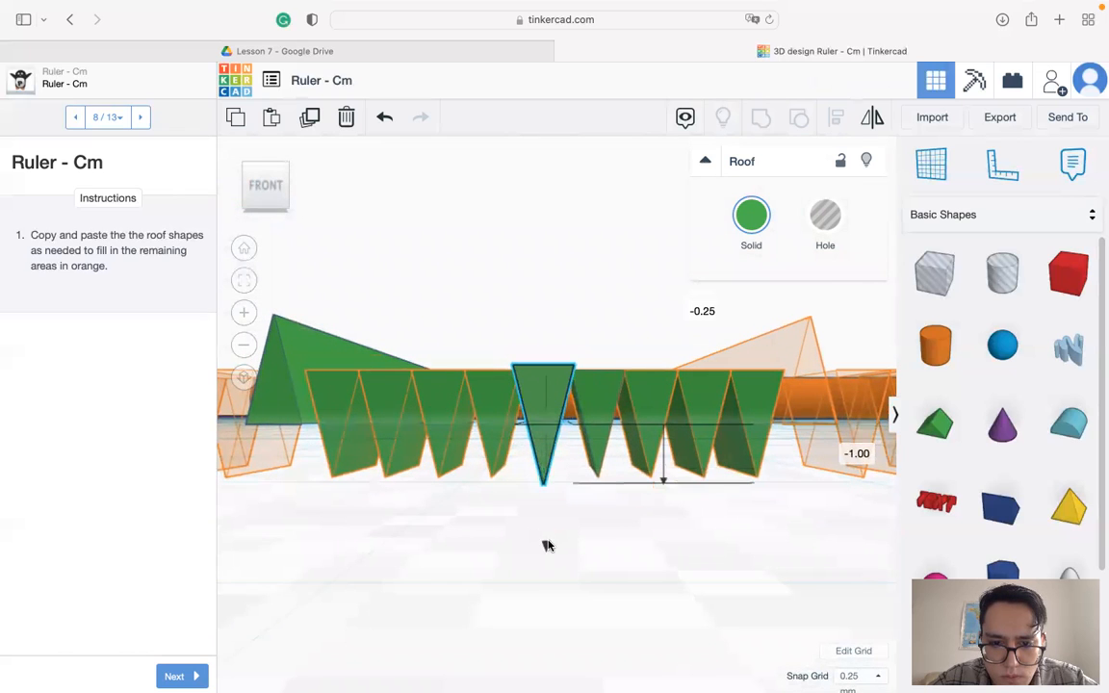
- Slide the 6 mm roof lengthwise toward the ruler base until it covers its orange outline
right_click_drag(488, 502, 526, 416)
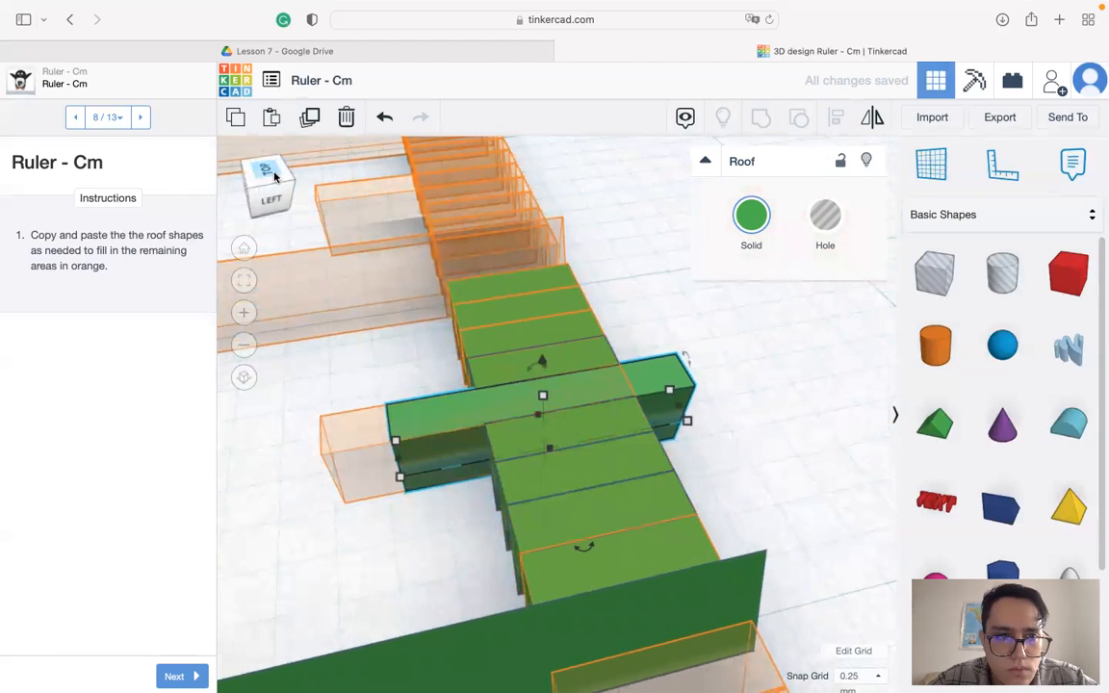
left_click(269, 174)
left_click_drag(643, 433, 577, 428)
middle_click_drag(732, 506, 622, 506)
right_click_drag(622, 510, 426, 430)
scroll(428, 435, "down", 5)
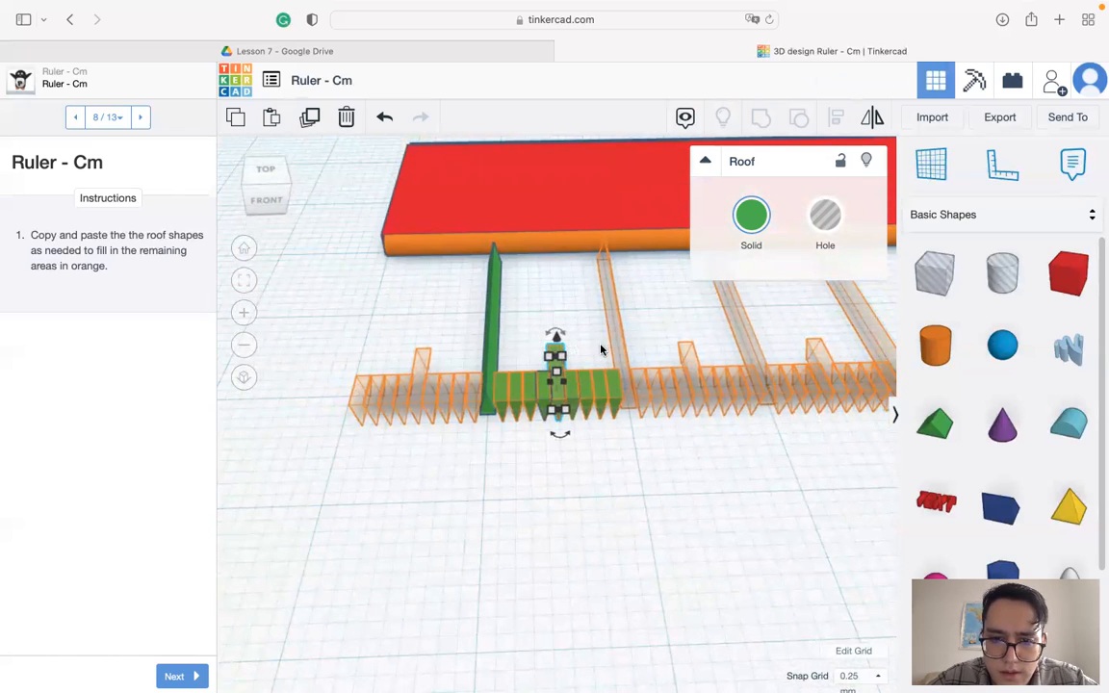
- Select the long roof with its 6 mm roof and seven 3 mm roofs, and duplicate the set farther along the row
left_click_drag(398, 464, 398, 465)
middle_click_drag(529, 463, 578, 513)
middle_click_drag(676, 532, 515, 546)
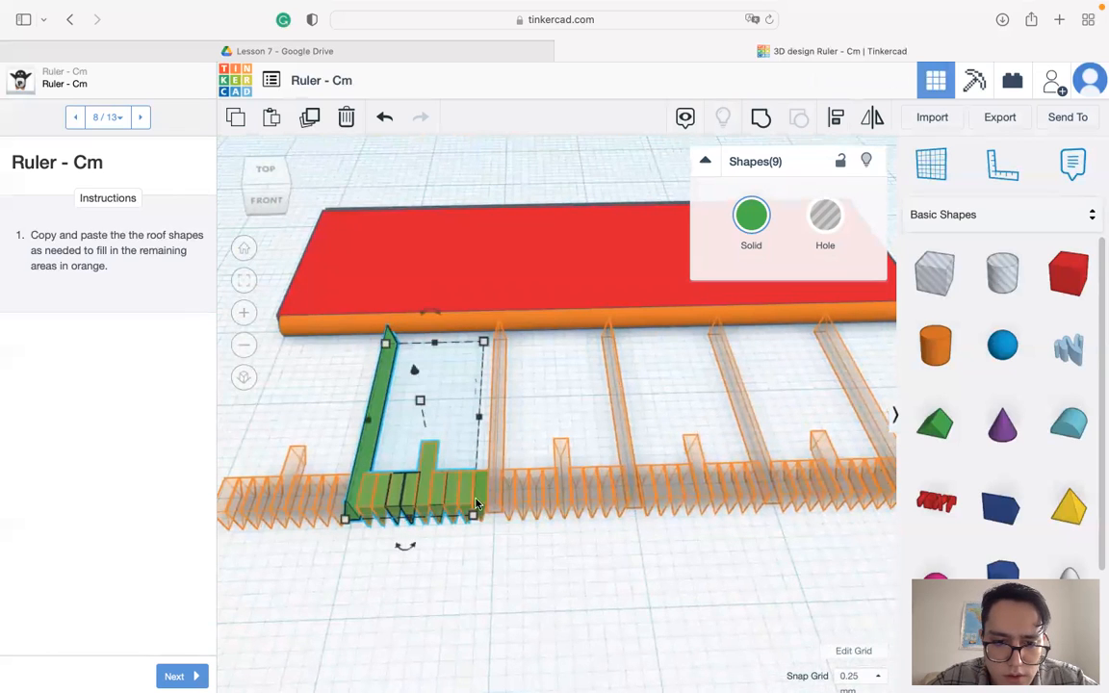
left_click_drag(455, 490, 548, 483)
key("ctrl+z")
key("ctrl+d")
left_click_drag(469, 493, 734, 497)
- Continue duplicating the nine-roof set onto the remaining centimetre outlines toward the far end of the ruler
key("ctrl+d")
middle_click_drag(755, 532, 549, 546)
key("super+d")
left_click_drag(547, 481, 803, 477)
key("super+d")
middle_click_drag(665, 564, 858, 532)
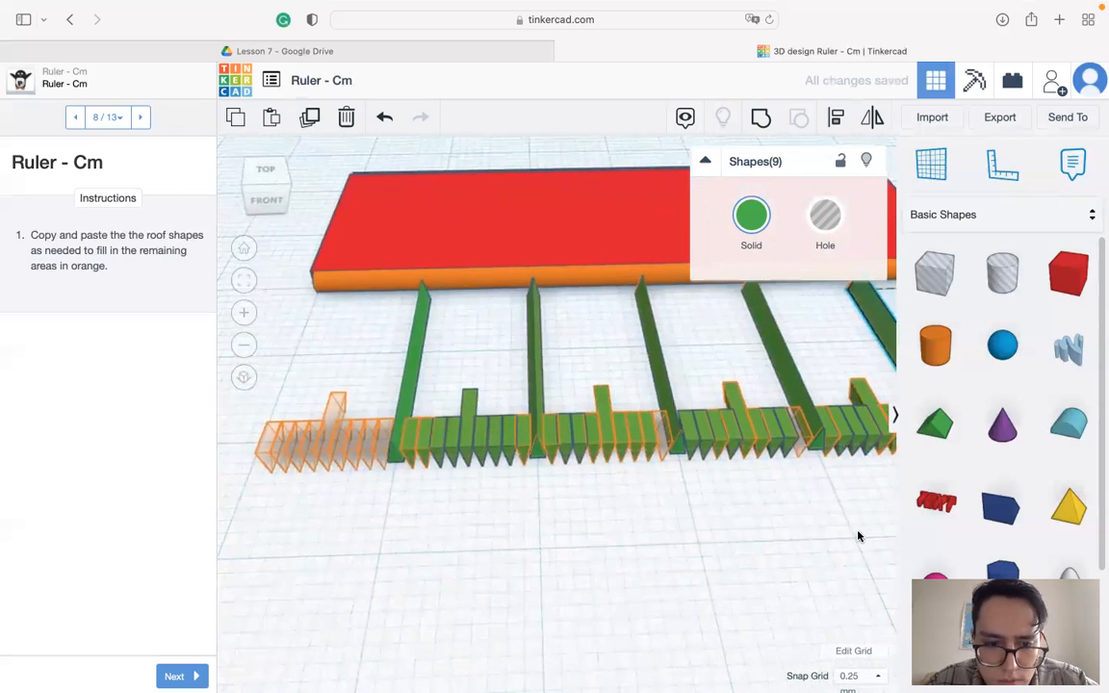
- Copy the nine-roof set onto the first centimetre's outlines at the ruler's start, then shift it 0.75 mm along the row
right_click_drag(731, 529, 665, 552)
scroll(665, 552, "down", 5)
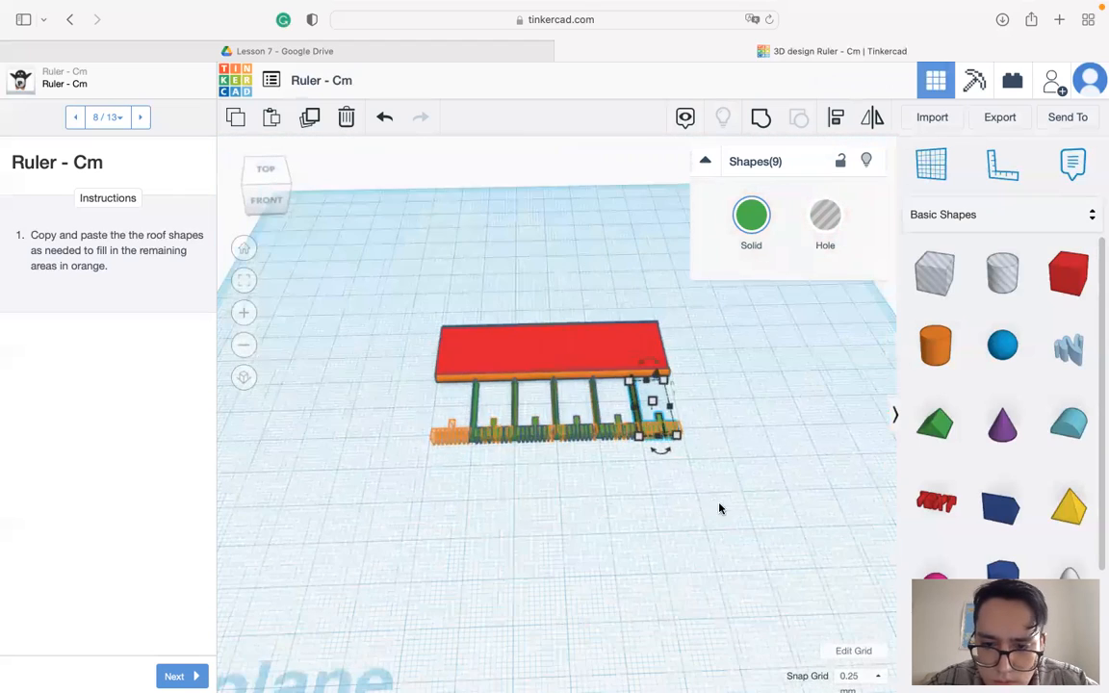
left_click_drag(658, 427, 447, 441)
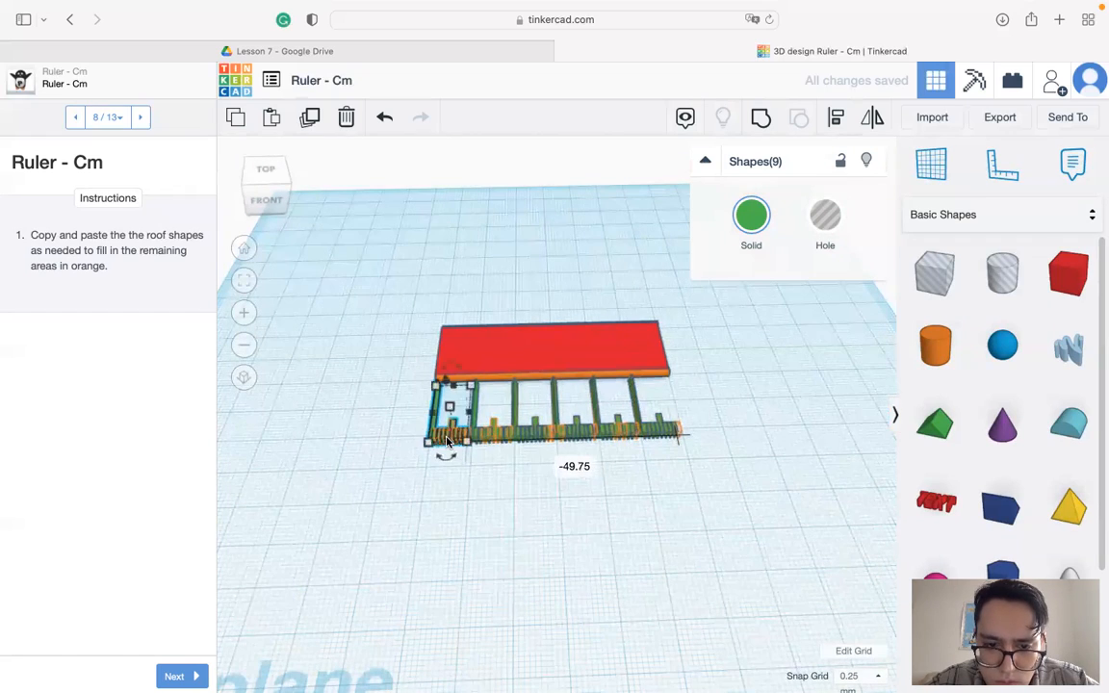
scroll(445, 439, "up", 10)
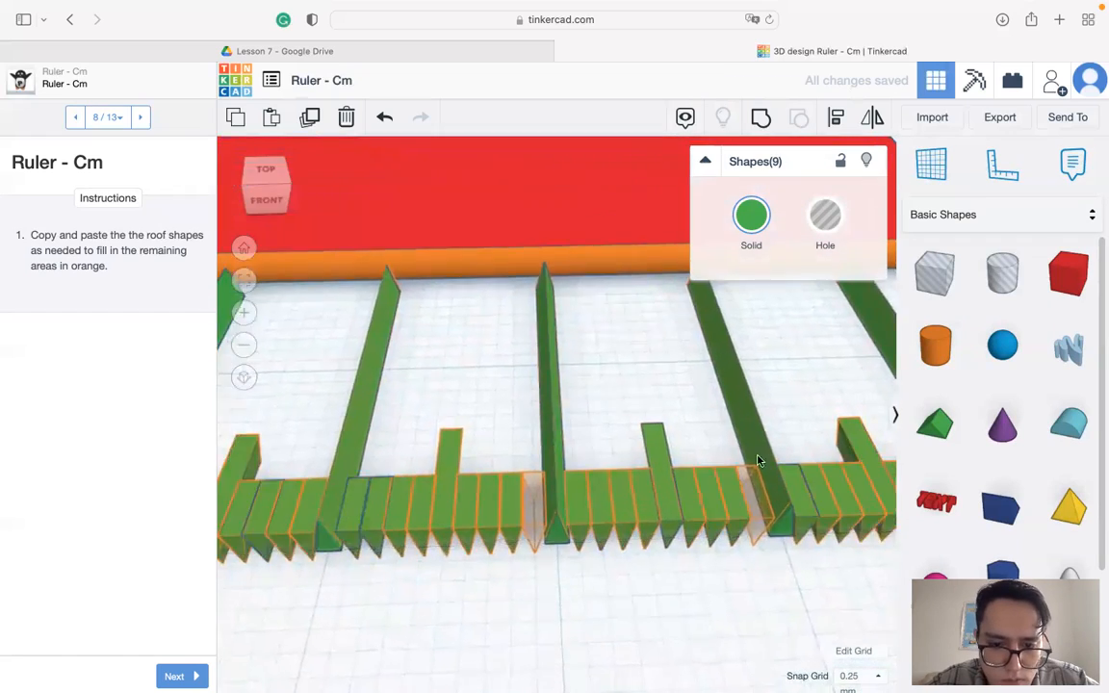
scroll(448, 439, "down", 3)
scroll(448, 439, "up", 3)
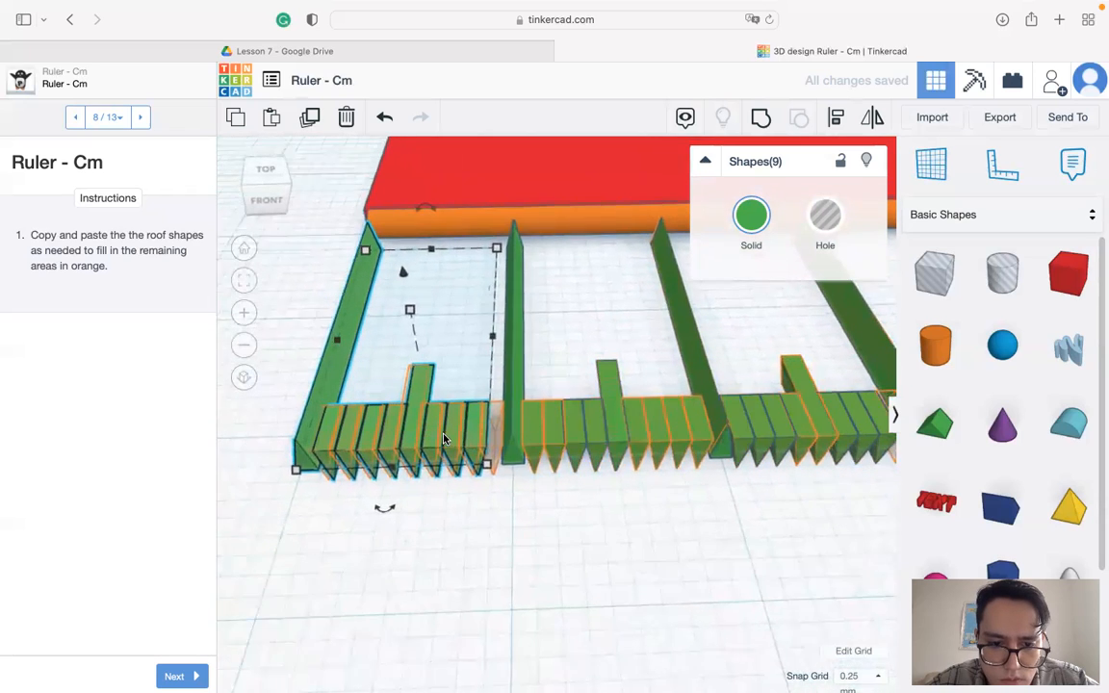
left_click_drag(456, 439, 475, 443)
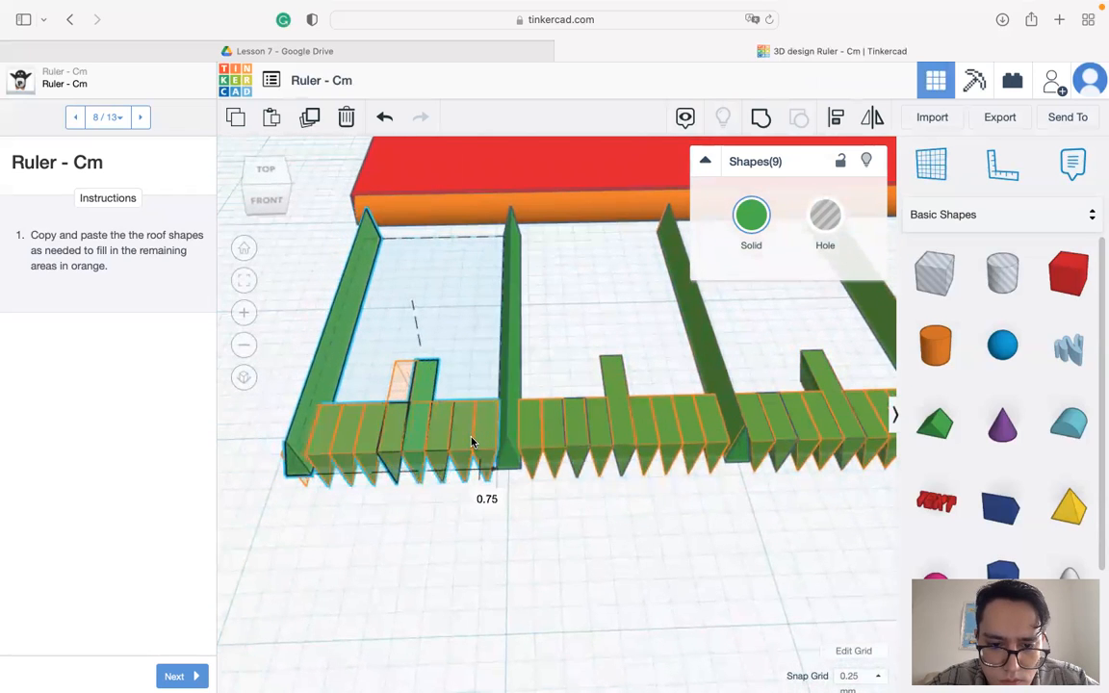
- Delete the extra long roof at the start of the first centimetre
left_click(388, 542)
right_click_drag(354, 549, 422, 401)
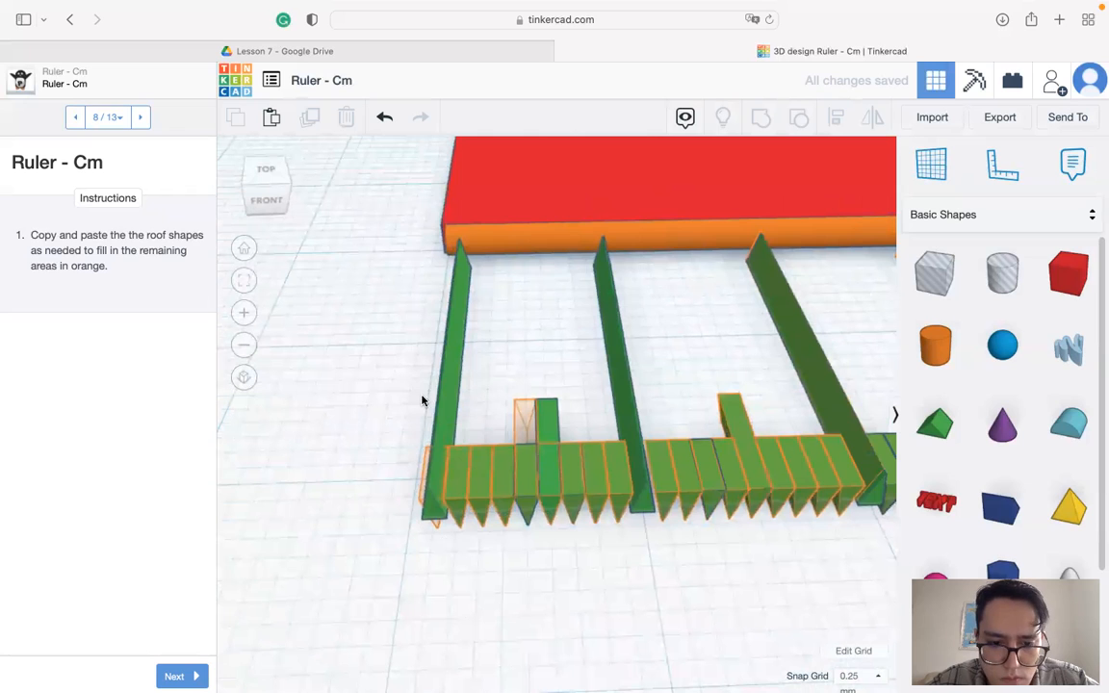
left_click(447, 382)
key("Delete")
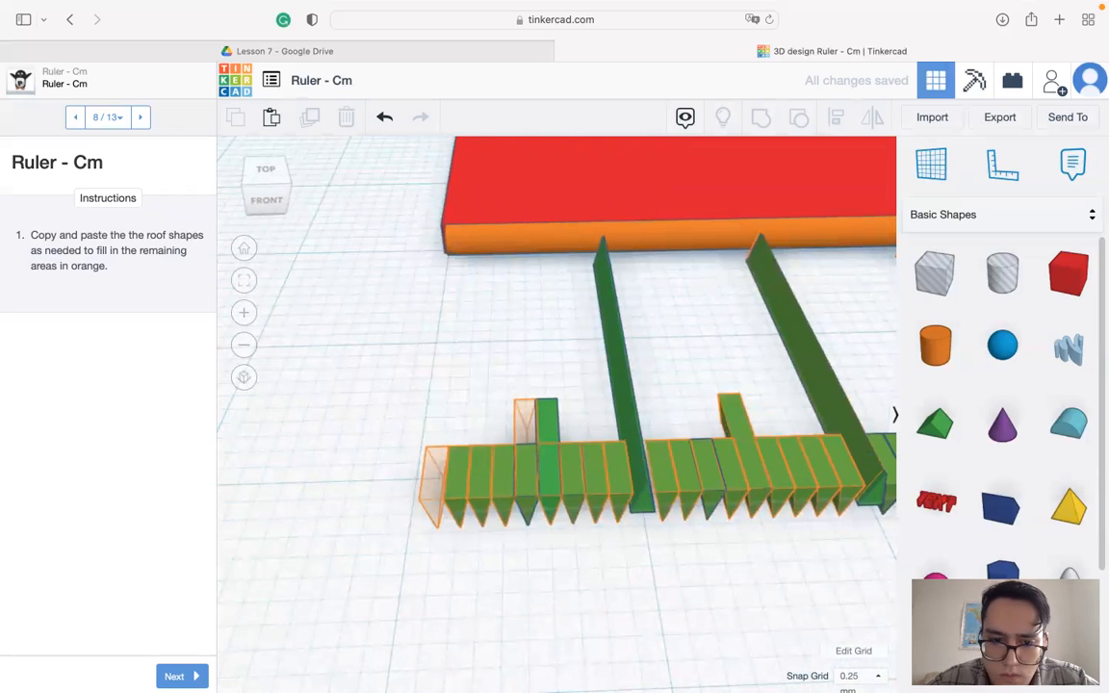
- Duplicate a 3 mm roof onto the first outline of the row and delete the 3 mm roof occupying the 6 mm outline
left_click(461, 477)
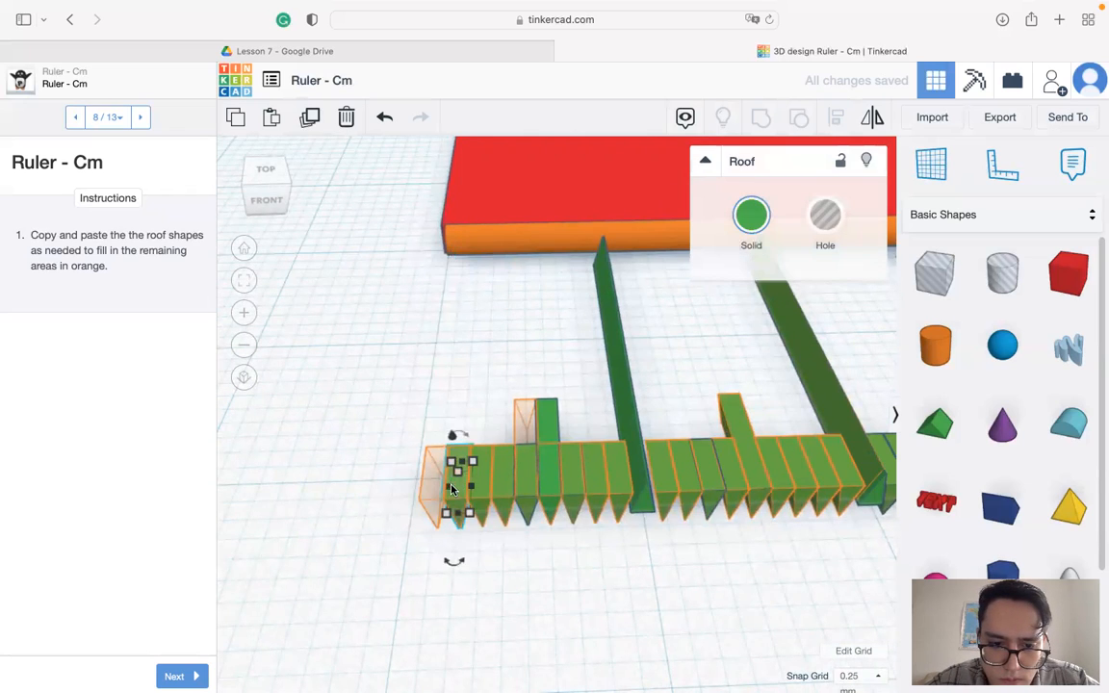
left_click_drag(461, 497, 436, 493)
left_click(552, 428)
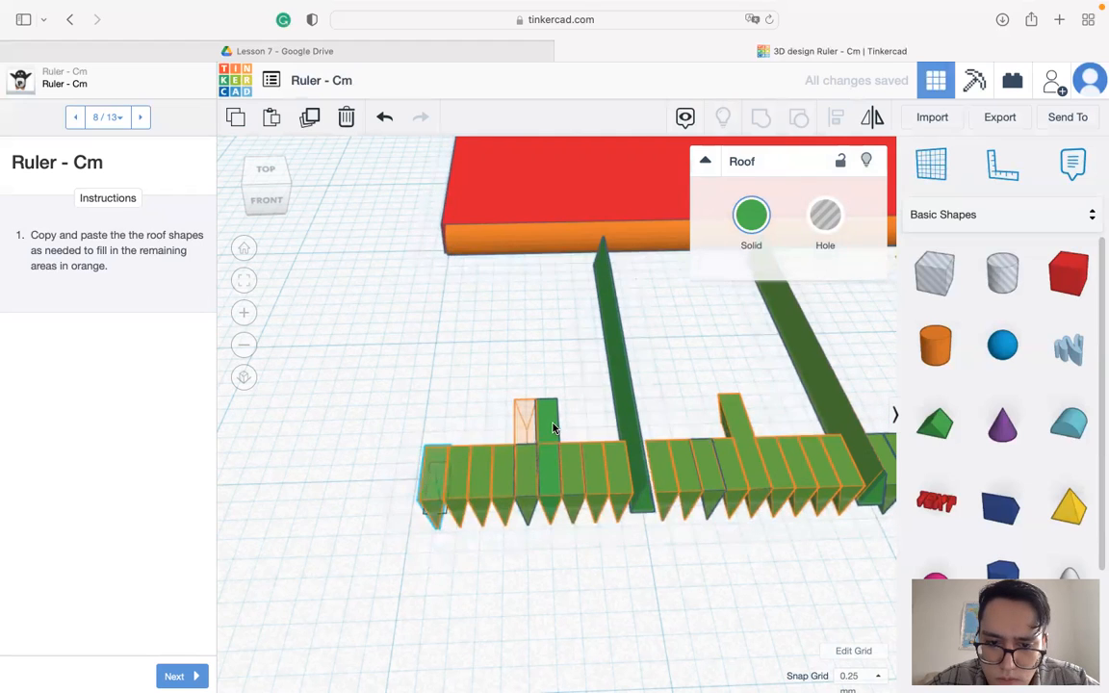
left_click(526, 458)
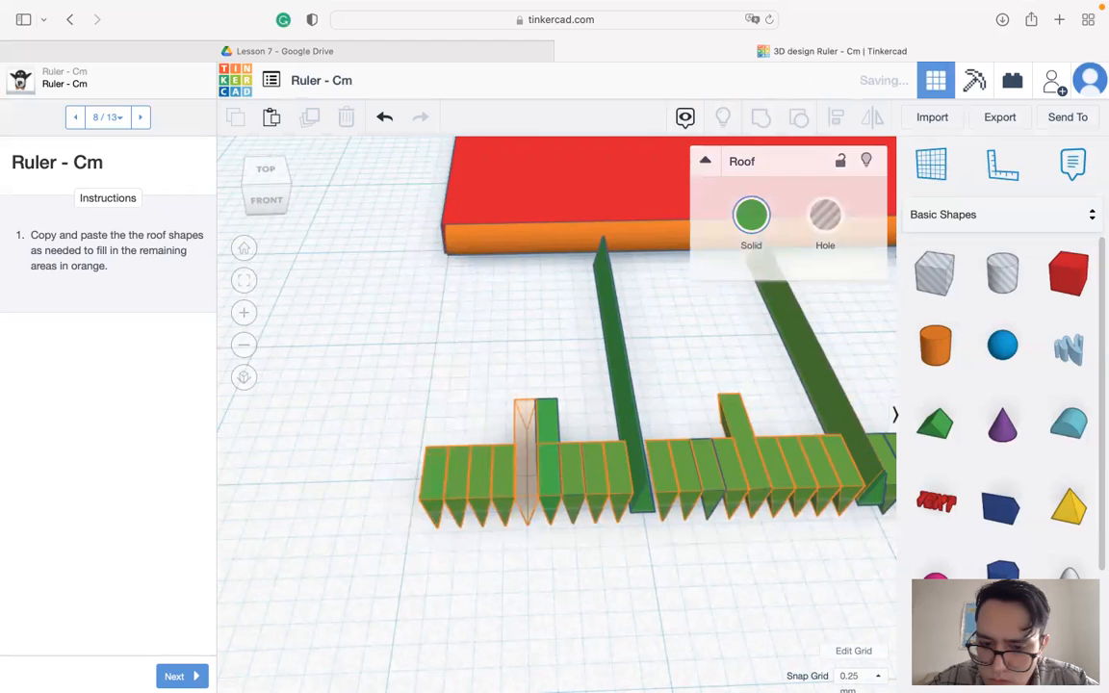
- Move the first centimetre's 6 mm roof 1 mm sideways onto its outline and fill the gap beside it with a duplicated 3 mm roof
left_click(549, 429)
left_click_drag(547, 430, 527, 429)
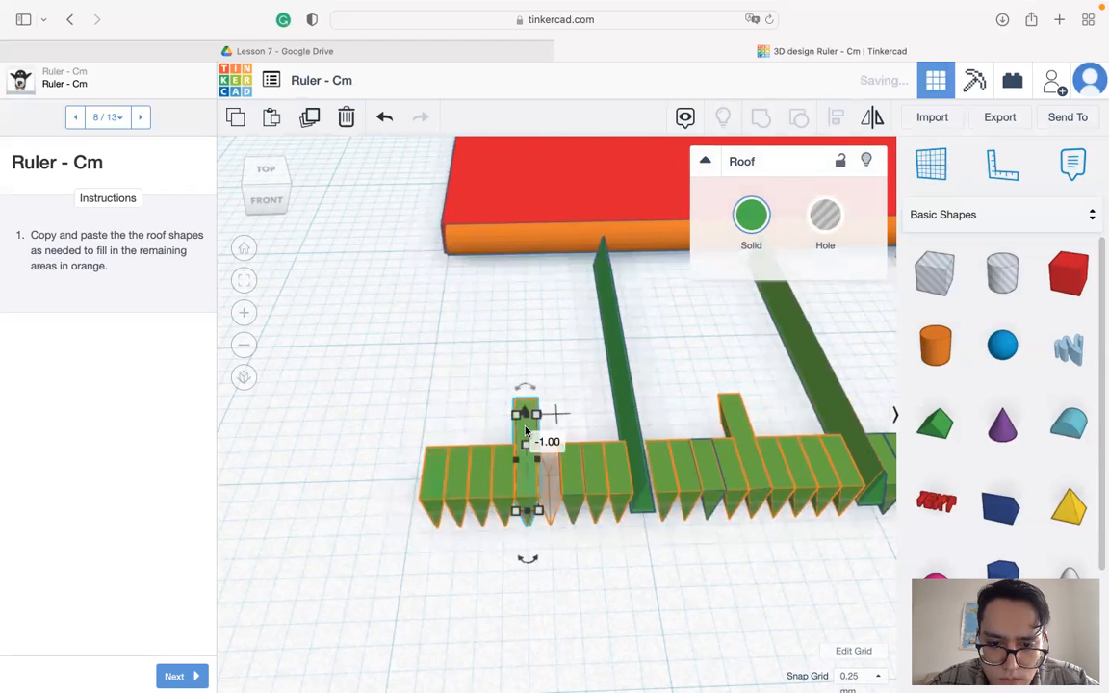
left_click(575, 494)
left_click_drag(574, 495, 552, 494)
left_click(761, 558)
middle_click_drag(767, 559, 472, 552)
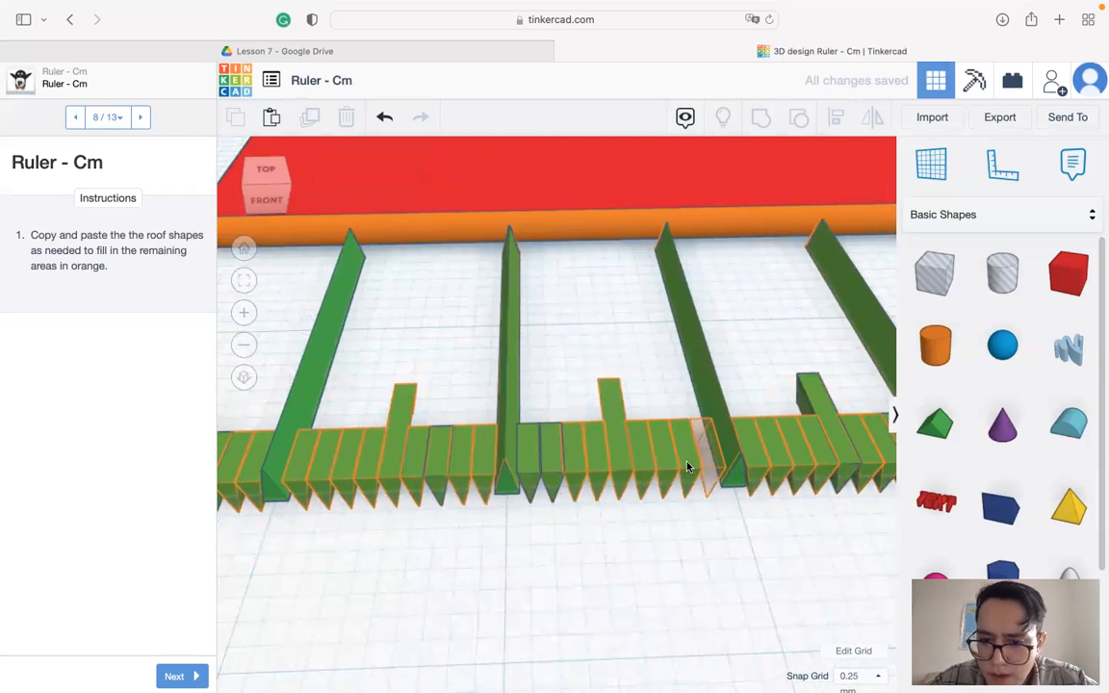
left_click(688, 465)
key("ctrl+v")
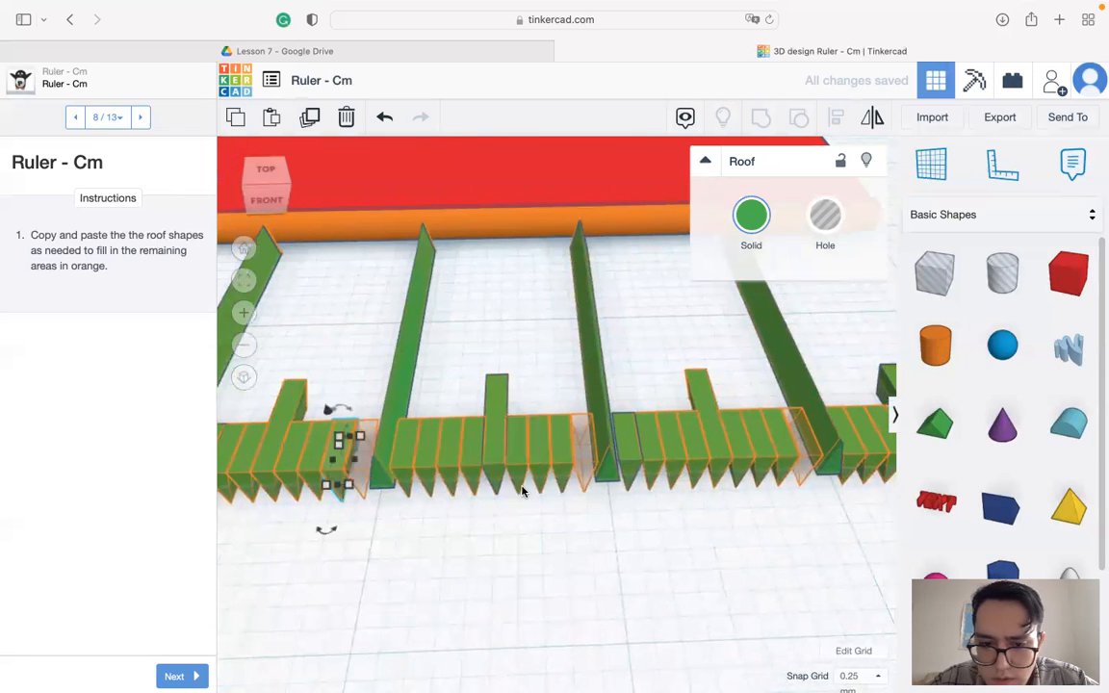
middle_click_drag(659, 507, 477, 495)
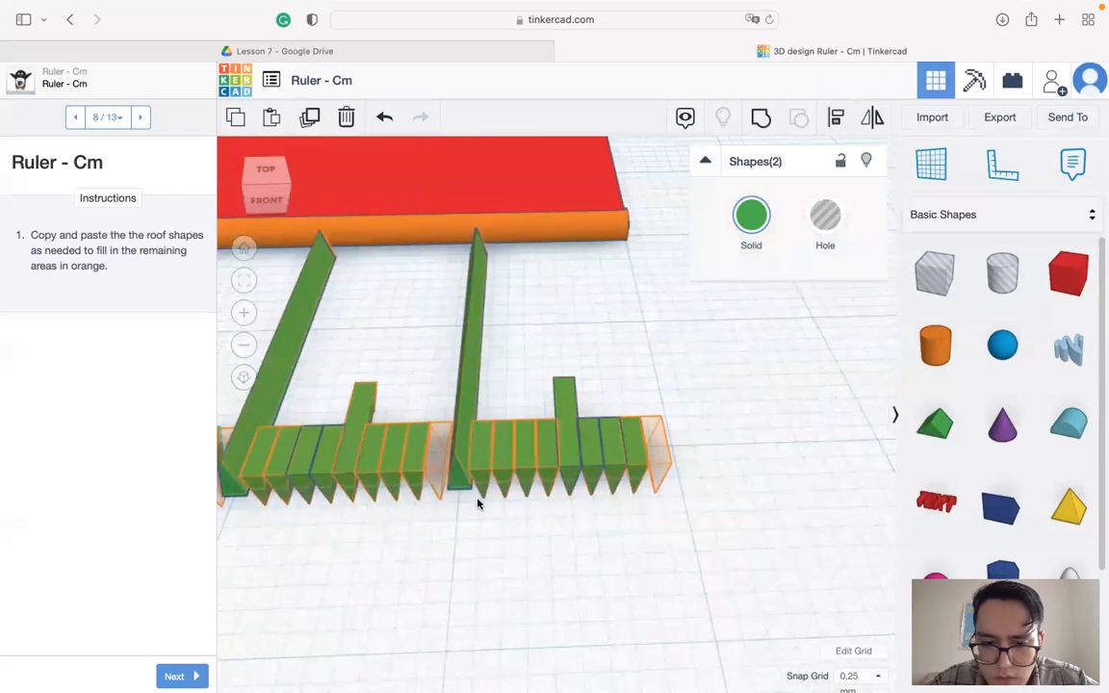
left_click(638, 462, "shift")
left_click(645, 458, "shift")
left_click_drag(644, 458, 662, 468)
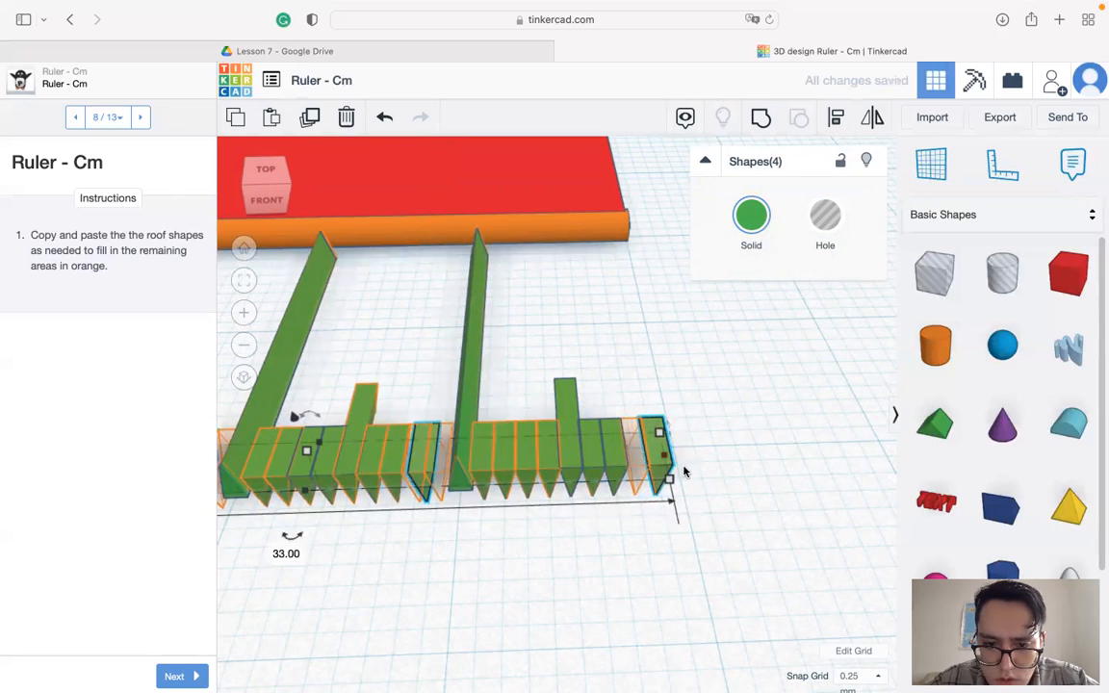
key("super+z")
- Duplicate 3 mm roofs into the gaps at the far end of the ruler and just before the last long roof
left_click(674, 496)
left_click(637, 463)
left_click_drag(637, 463, 442, 482)
left_click(280, 572)
middle_click_drag(280, 572, 651, 513)
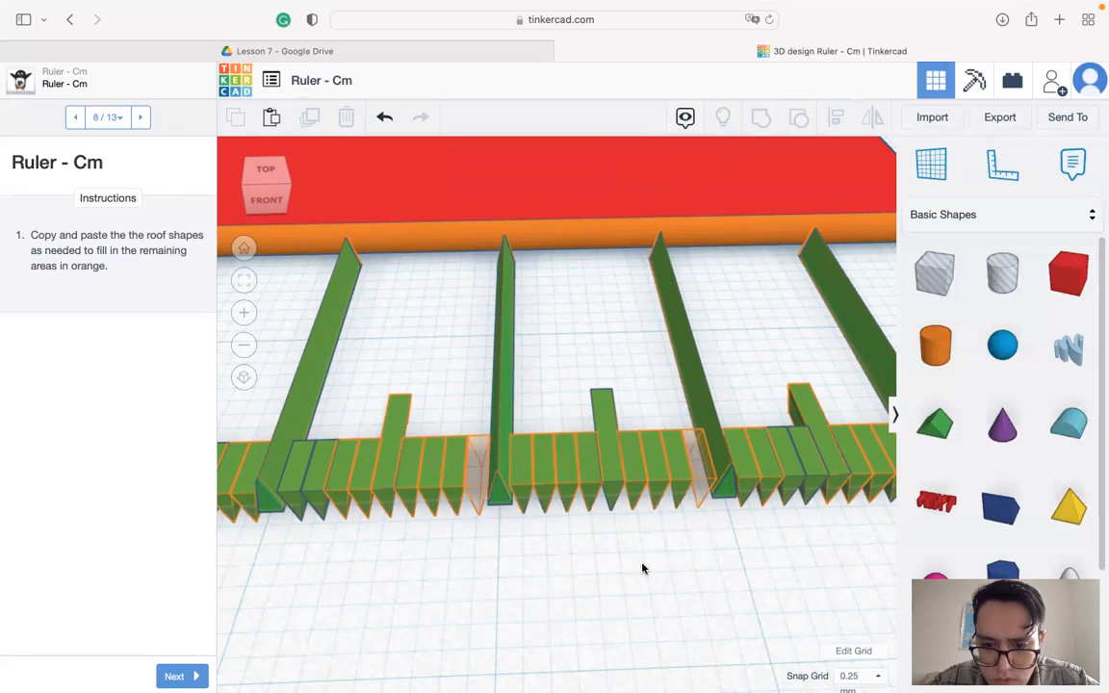
key("ctrl+v")
key("super+z")
key("super+z")
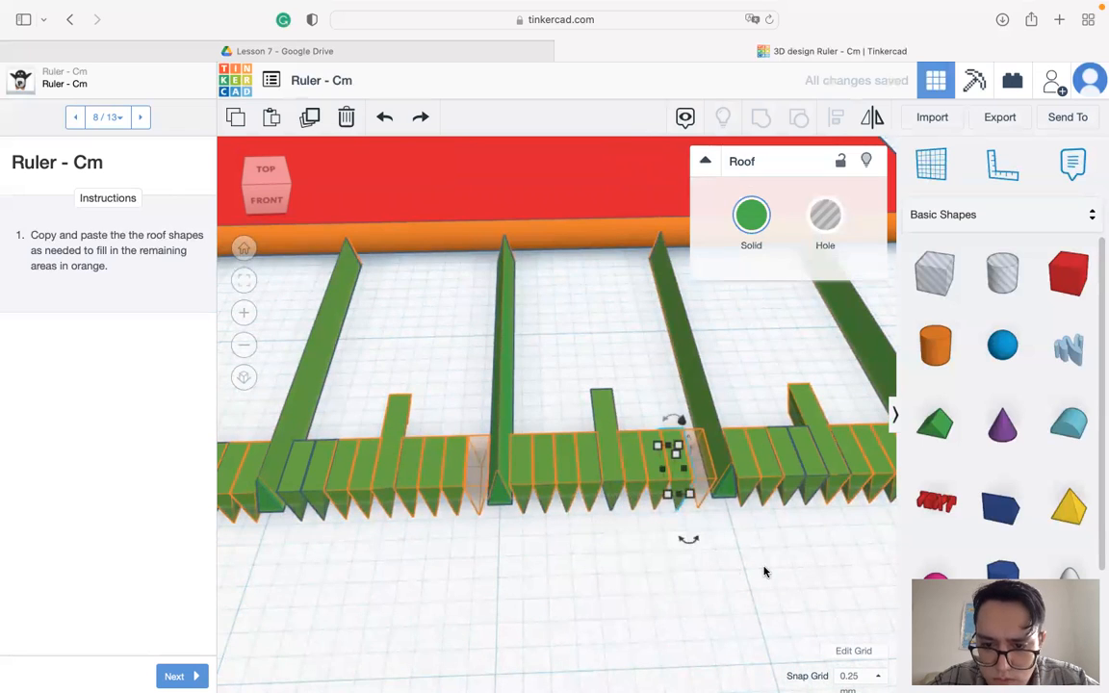
- Duplicate the neighbouring 3 mm roof 1 mm along into each of the two remaining gaps and advance to lesson page 9
middle_click_drag(770, 568, 630, 580)
left_click_drag(482, 505, 499, 505, "alt")
left_click(404, 634)
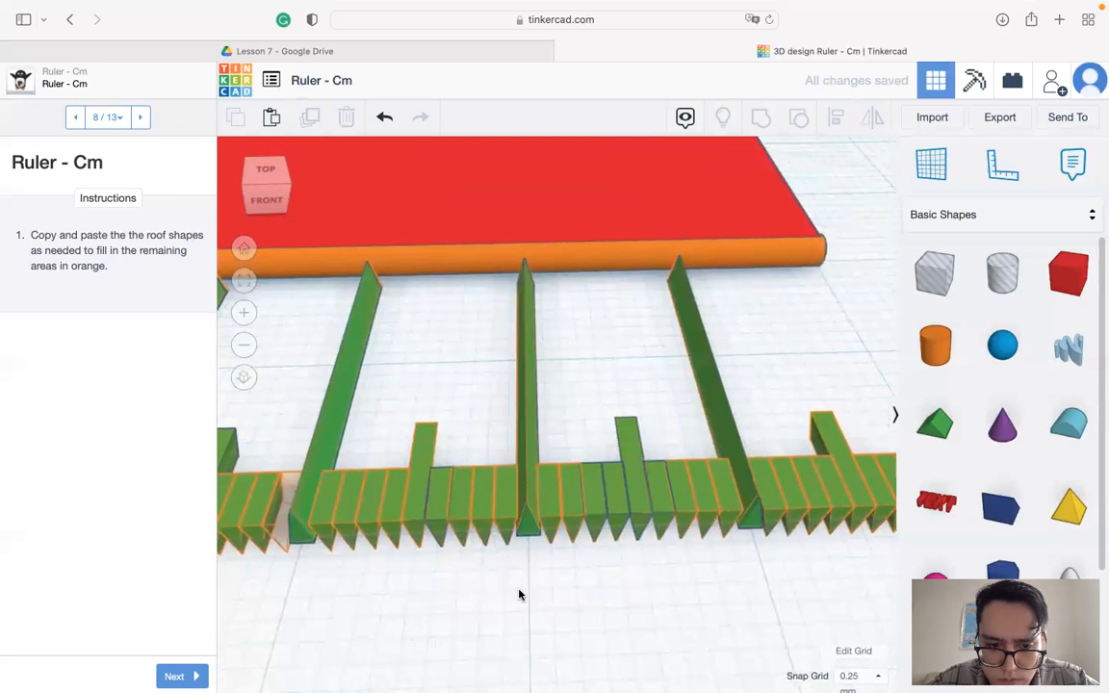
middle_click_drag(520, 594, 572, 529)
left_click_drag(576, 513, 596, 519, "alt")
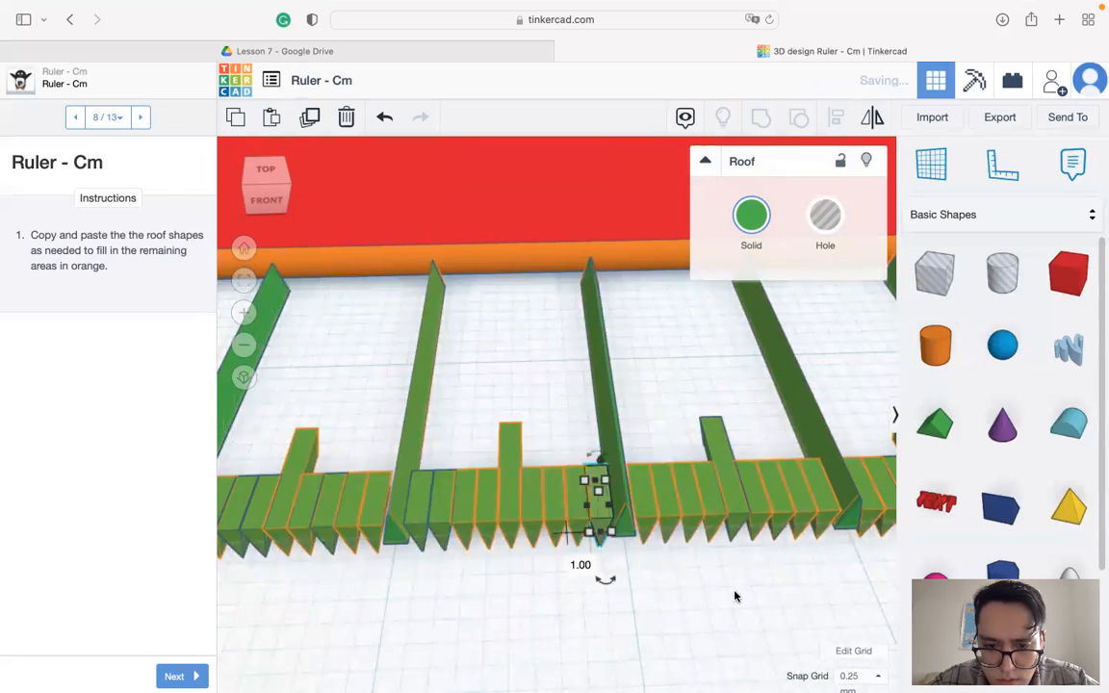
left_click(753, 621)
middle_click_drag(752, 621, 654, 599)
scroll(654, 599, "down", 5)
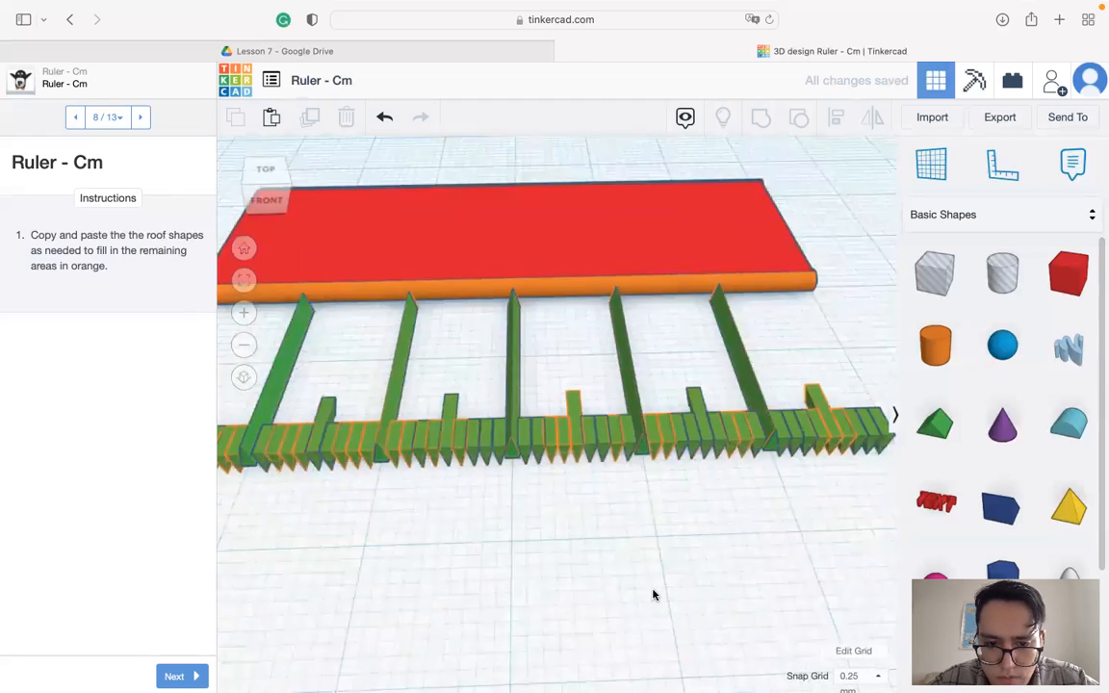
left_click(183, 676)
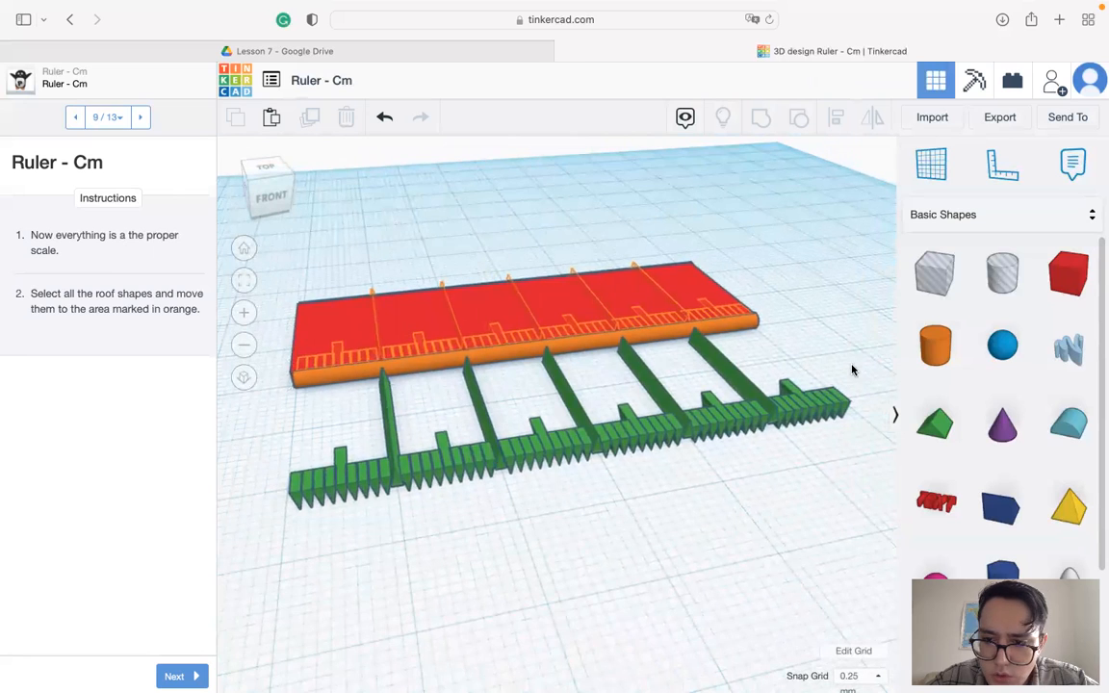
- Try moving all 60 green roof shapes together about 21.75 mm onto the base's orange outlines
mouse_move(527, 501)
left_mouse_down()
mouse_move(334, 532)
mouse_move(430, 539)
mouse_move(539, 512)
mouse_move(507, 499)
left_mouse_up()
left_click_drag(341, 513, 453, 537, "shift")
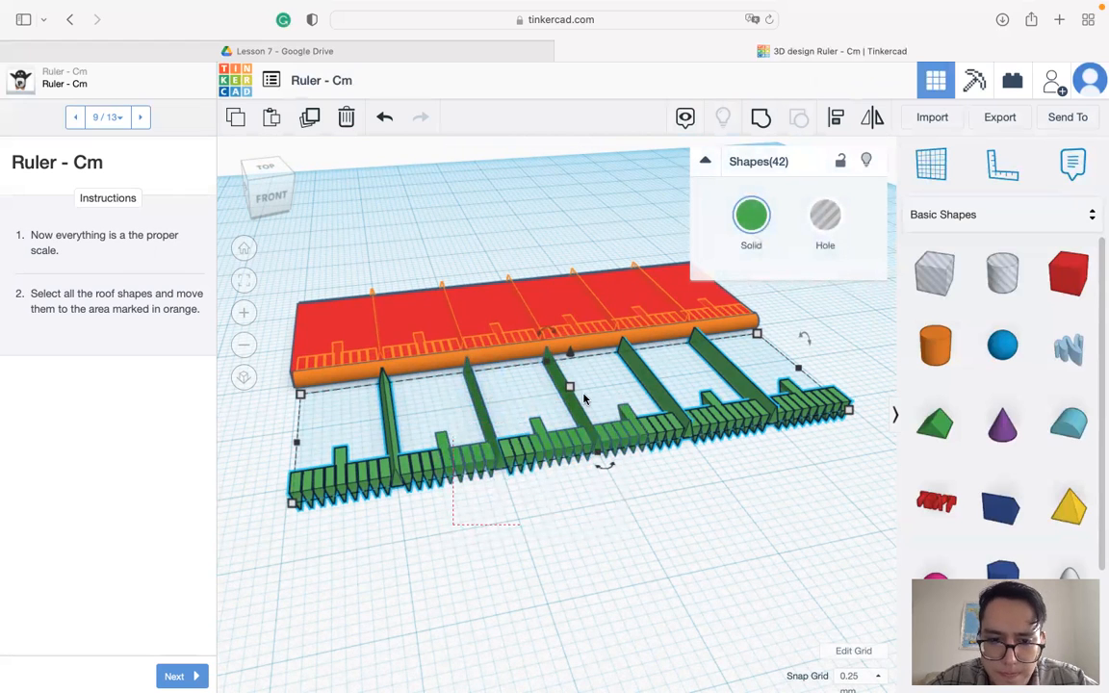
left_click(583, 560)
right_click_drag(545, 494, 658, 573)
scroll(636, 582, "down", 3)
scroll(621, 587, "up", 2)
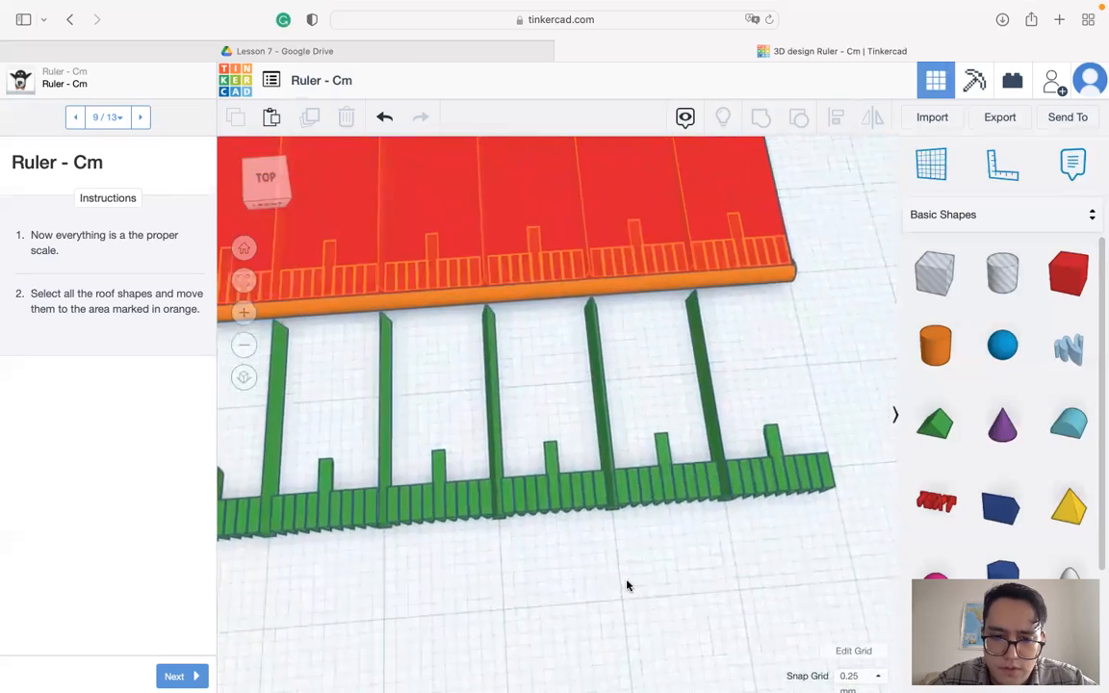
scroll(674, 530, "down", 8)
left_click_drag(418, 471, 421, 475)
right_click_drag(420, 475, 544, 465)
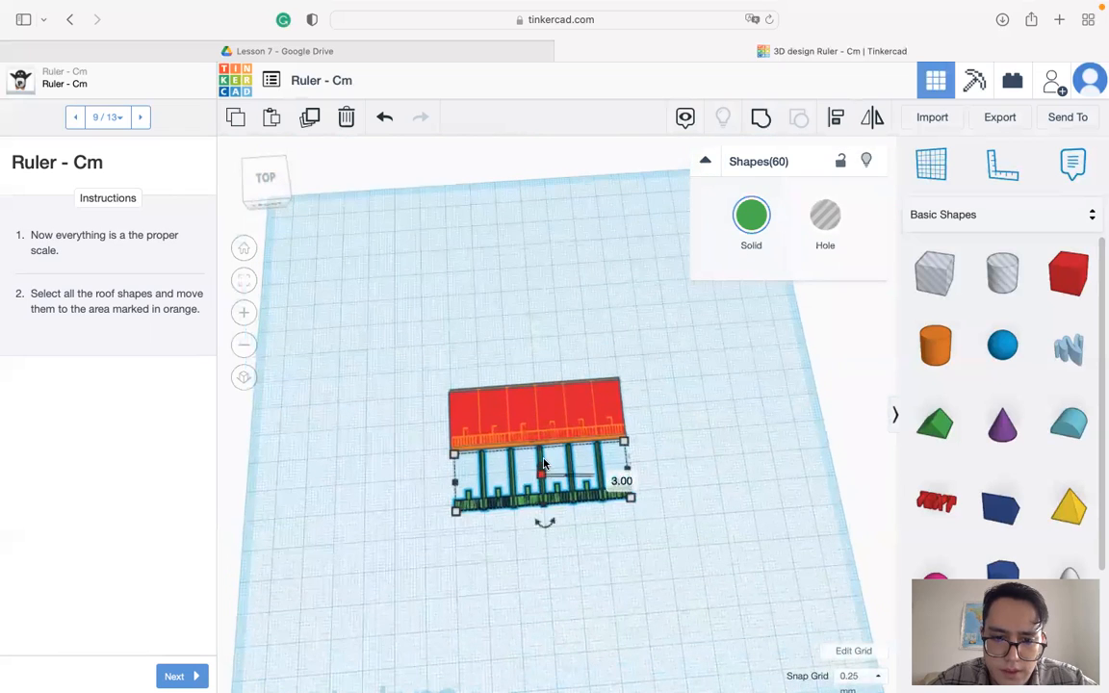
left_click(262, 179)
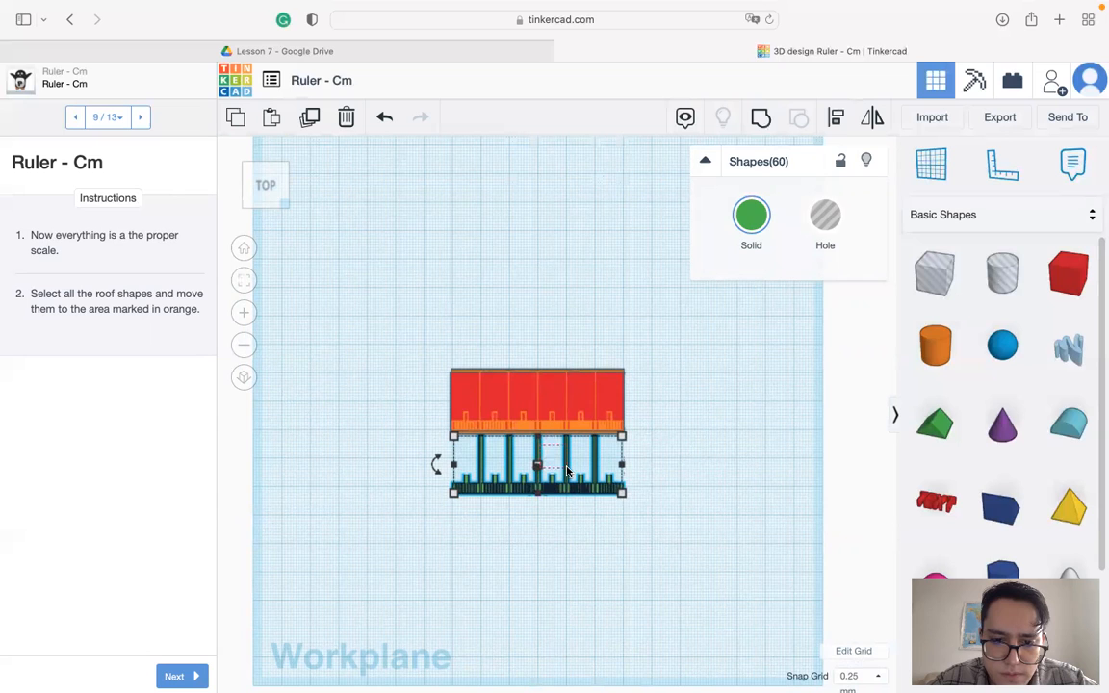
left_click(567, 471)
left_click_drag(418, 550, 389, 549)
key("f")
left_click_drag(556, 632, 581, 442)
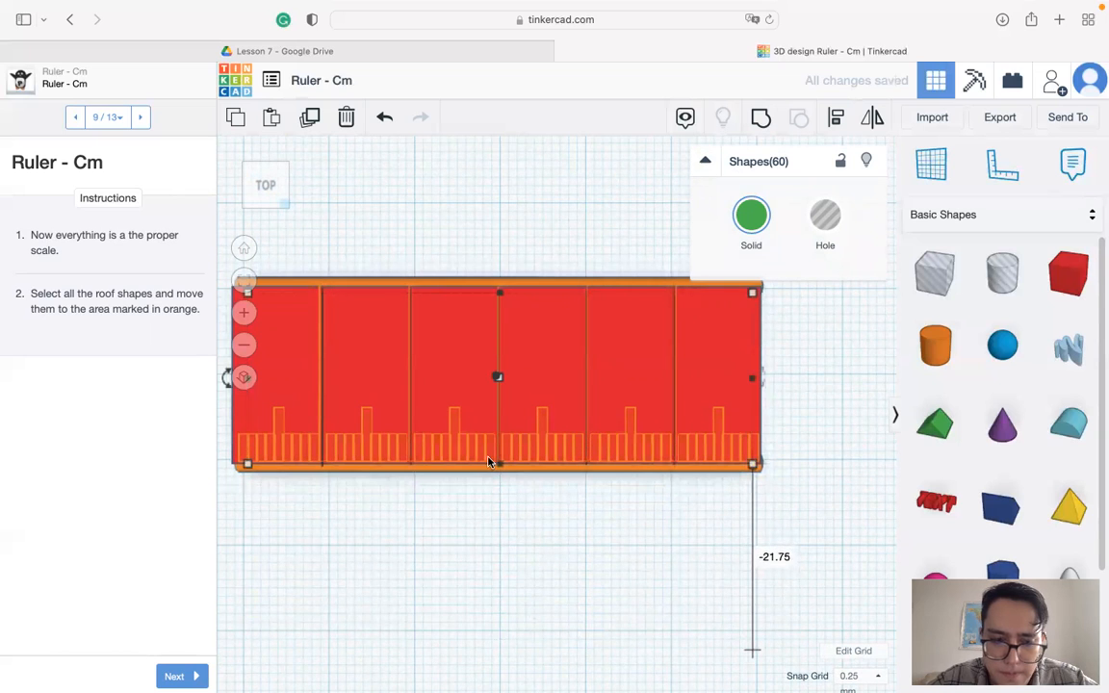
- Raise the selected roofs vertically so the measuring marks reach the base's top surface
left_click(266, 214)
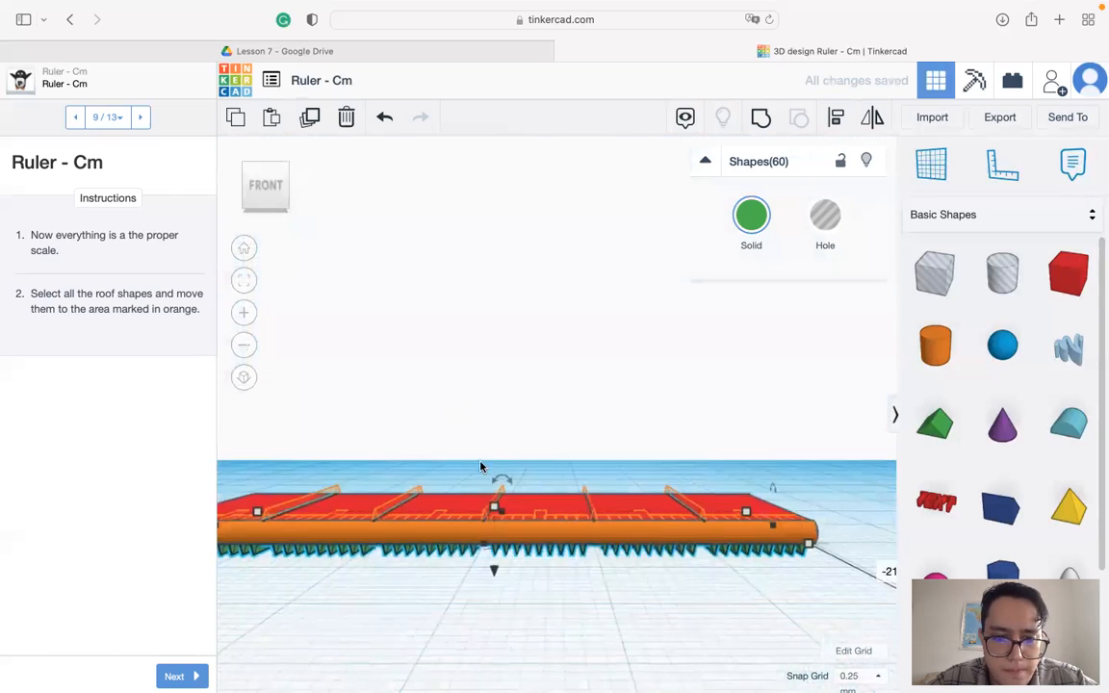
left_click_drag(494, 573, 494, 563)
right_click_drag(463, 595, 505, 525)
scroll(506, 524, "up", 4)
middle_click_drag(448, 597, 518, 395)
left_click(497, 457)
left_click_drag(441, 524, 443, 525)
right_click_drag(315, 483, 370, 492)
right_click_drag(481, 573, 525, 574)
- Align the selected roofs horizontally with the orange outlines on the base
left_click_drag(265, 172, 264, 167)
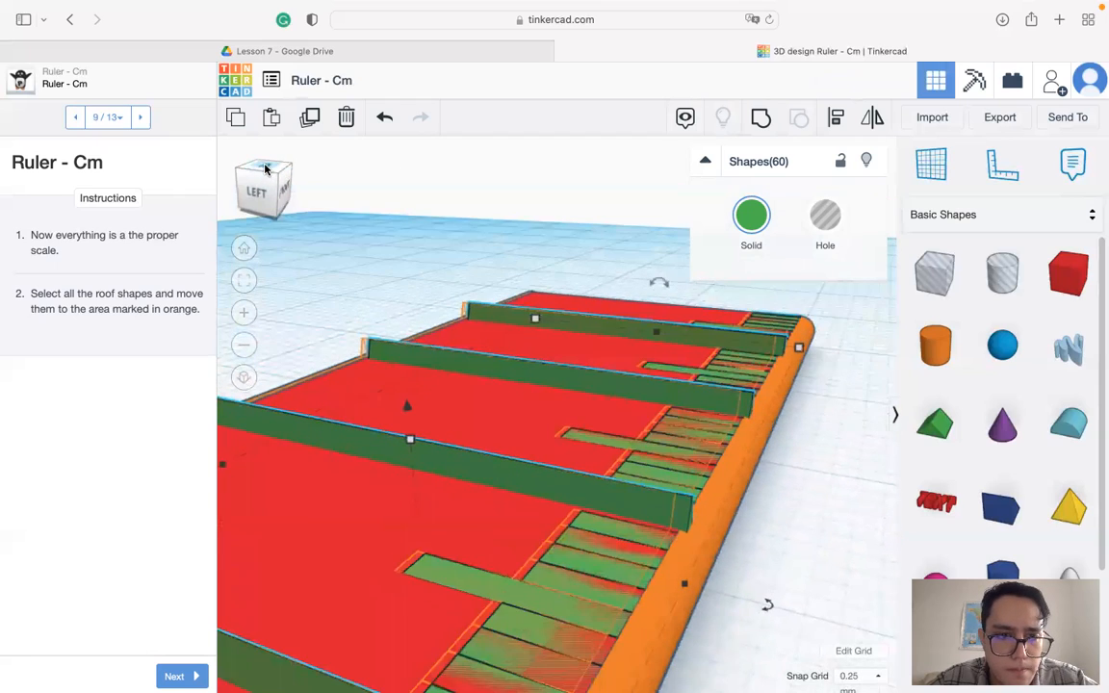
left_click(266, 168)
scroll(571, 463, "up", 3)
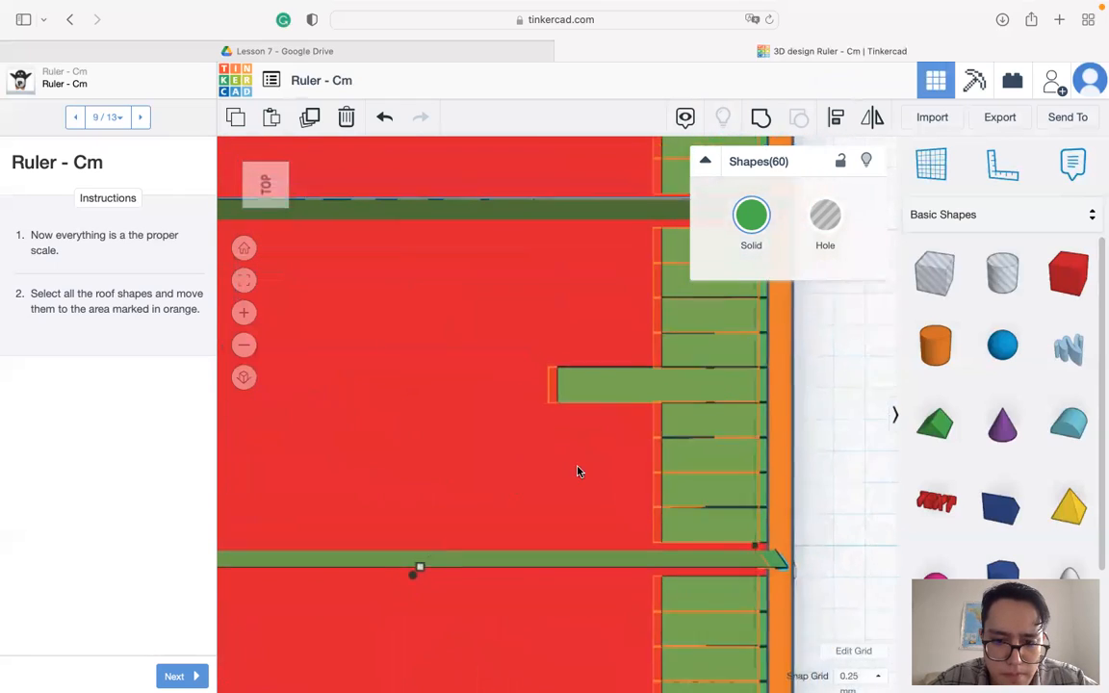
scroll(578, 471, "down", 1)
mouse_move(693, 541)
left_mouse_down()
mouse_move(674, 542)
mouse_move(684, 548)
left_mouse_up()
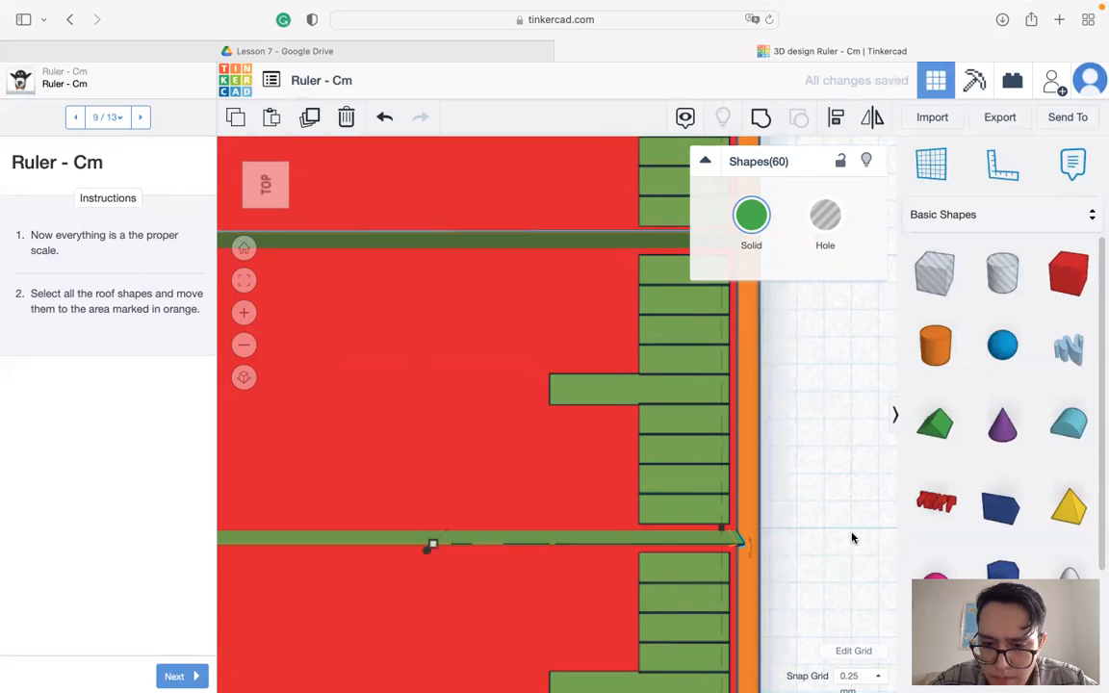
- Examine how the long centimetre marks meet the orange cylinder along the base's edge
left_click(850, 537)
left_click(673, 540)
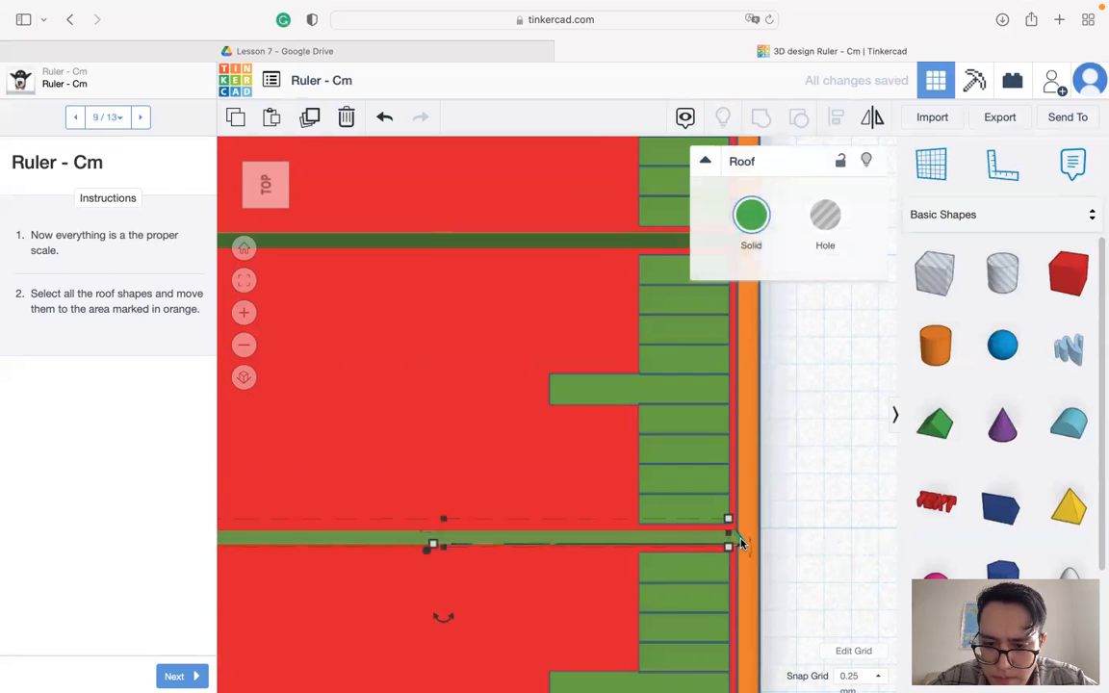
left_click(740, 544)
scroll(747, 546, "down", 3)
right_click_drag(747, 547, 592, 528)
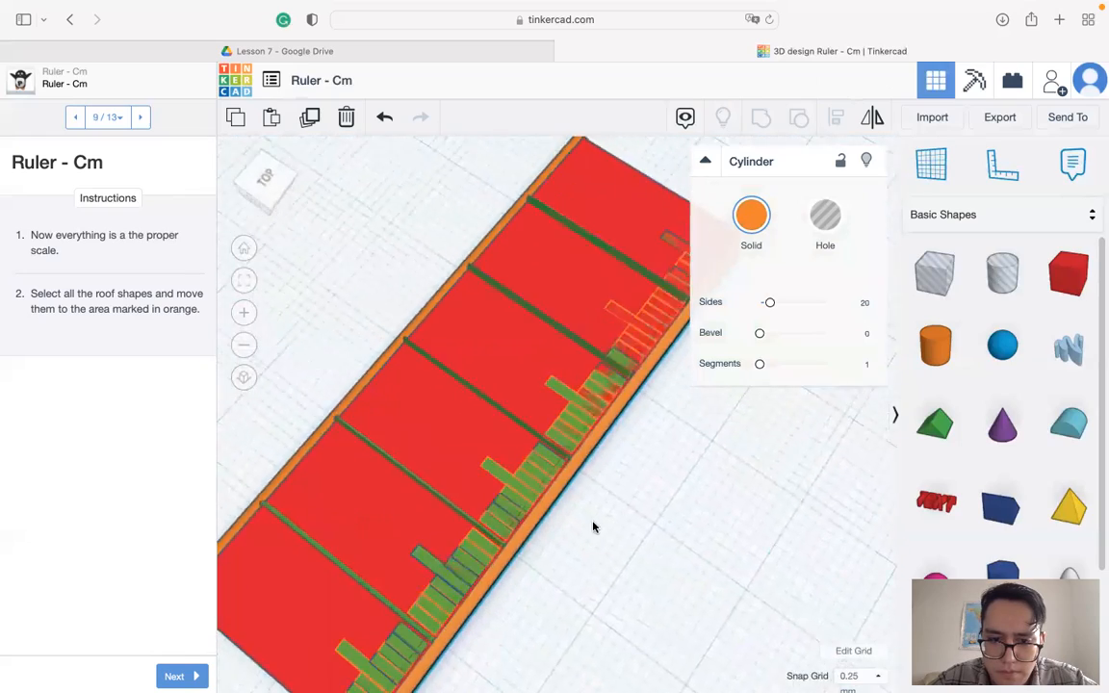
scroll(593, 527, "down", 10)
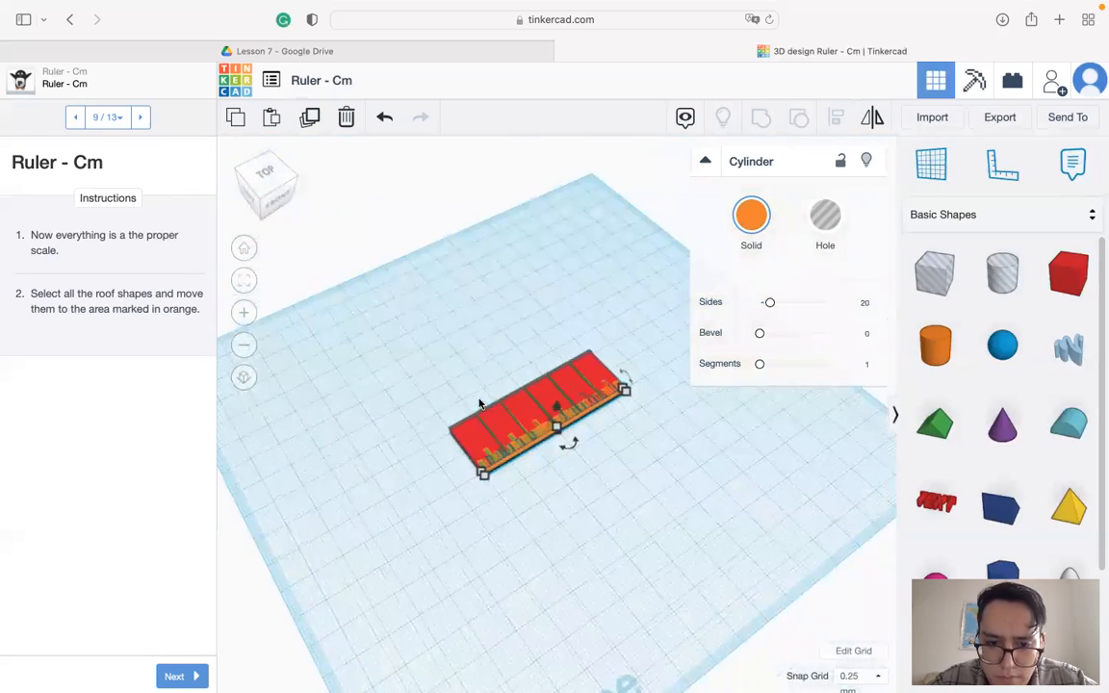
scroll(479, 403, "up", 8)
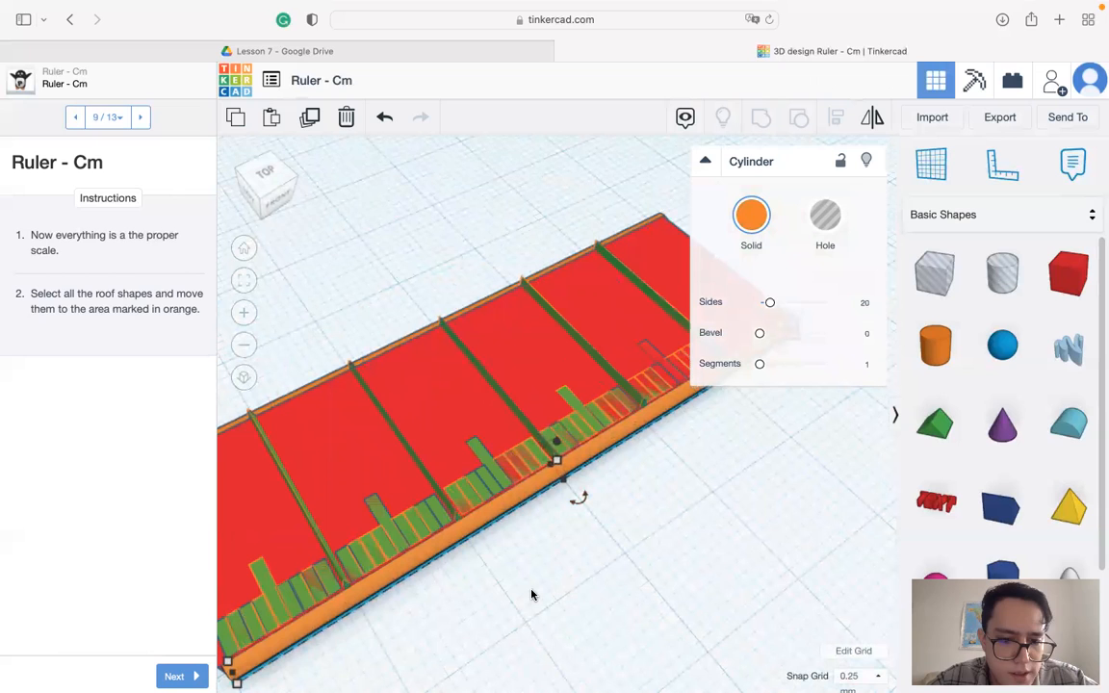
- Undo the alignment, raising and placement of the roofs, plus the stray change to one long roof
key("super+z")
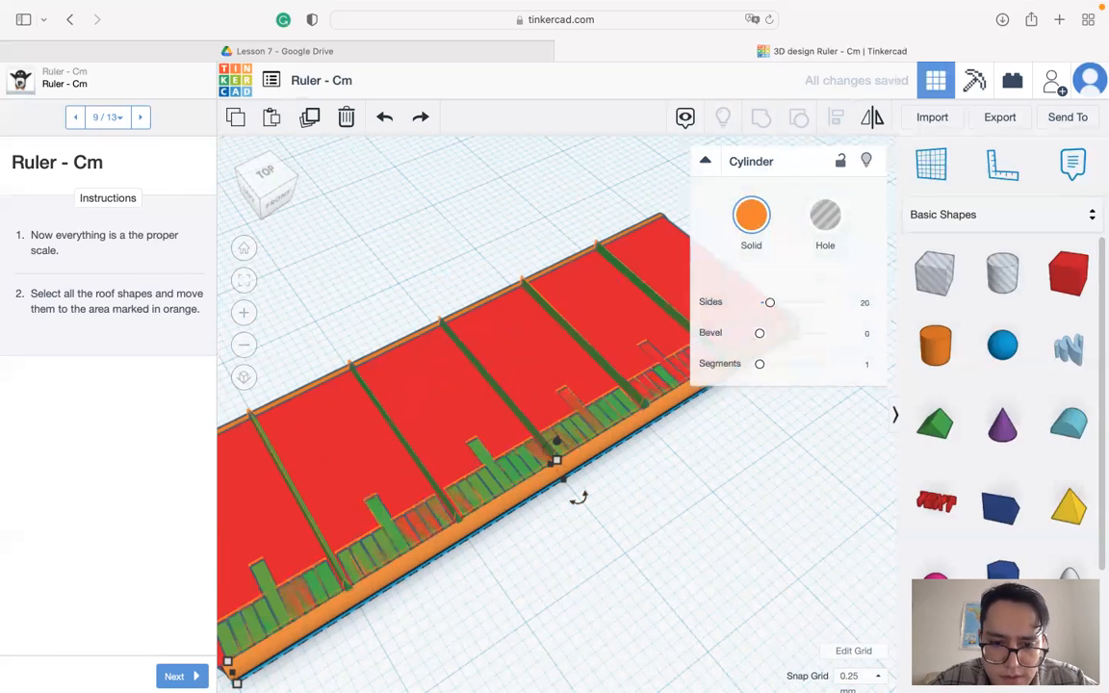
key("super+z")
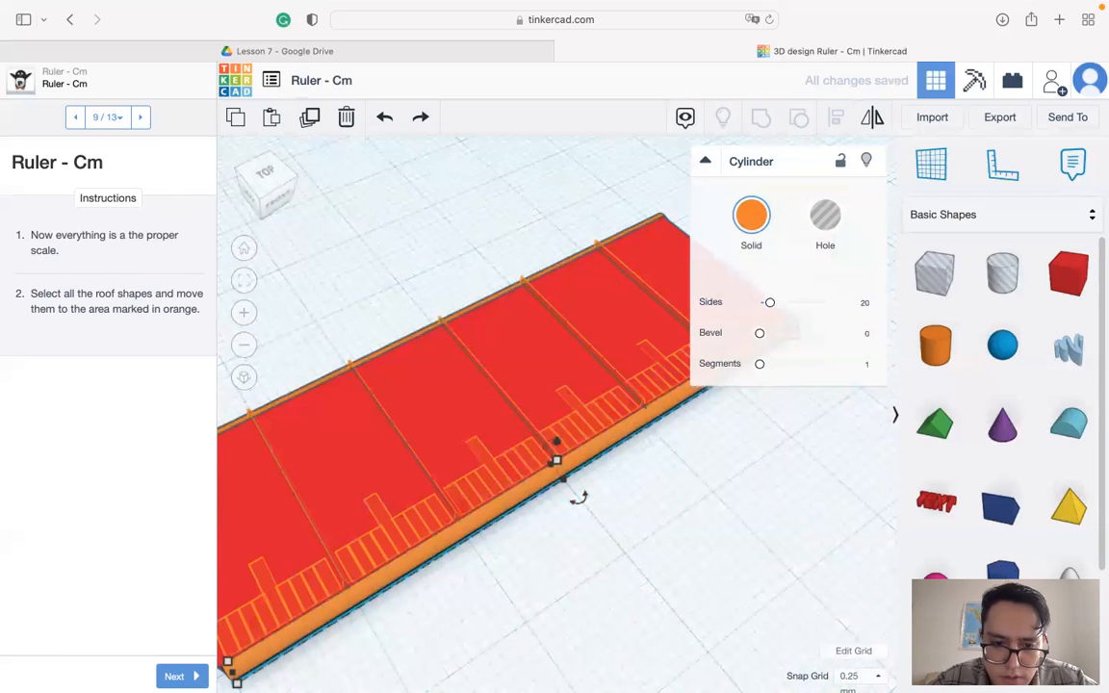
key("super+z")
middle_click_drag(592, 616, 597, 506)
left_click_drag(608, 493, 456, 349)
key("super+z")
right_click_drag(467, 570, 448, 568)
scroll(463, 578, "up", 5)
scroll(463, 578, "down", 10)
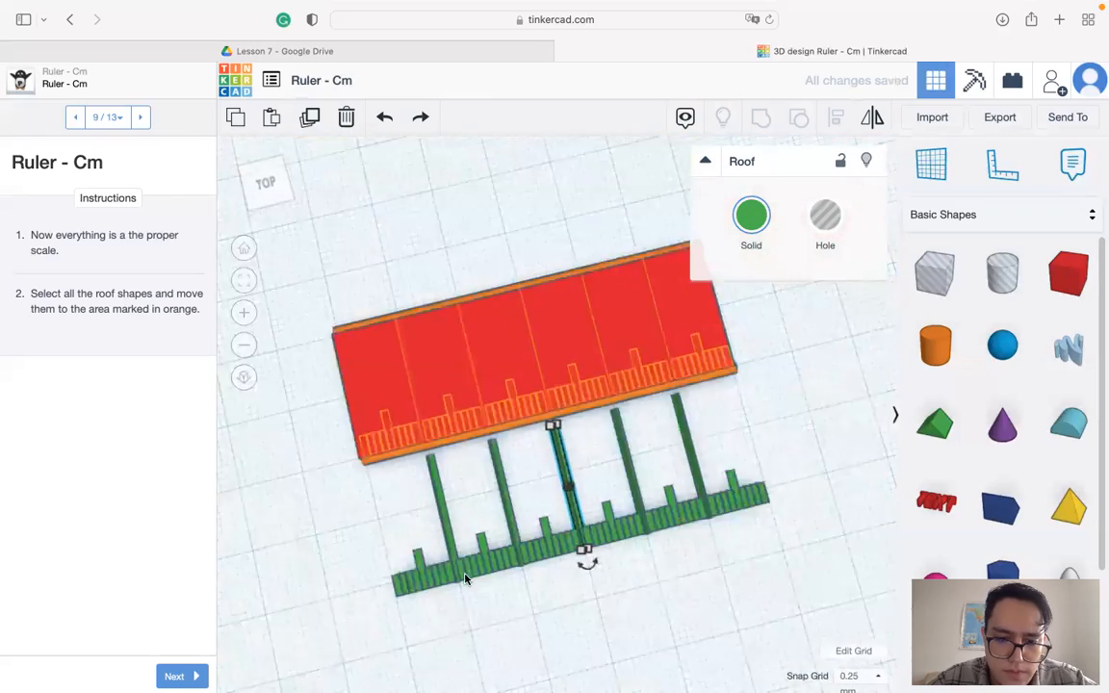
- Select all 60 green roofs, undo the accidental resize, and move them about 22.25 mm onto the base's outlines
scroll(465, 577, "down", 3)
left_click_drag(687, 442, 486, 583)
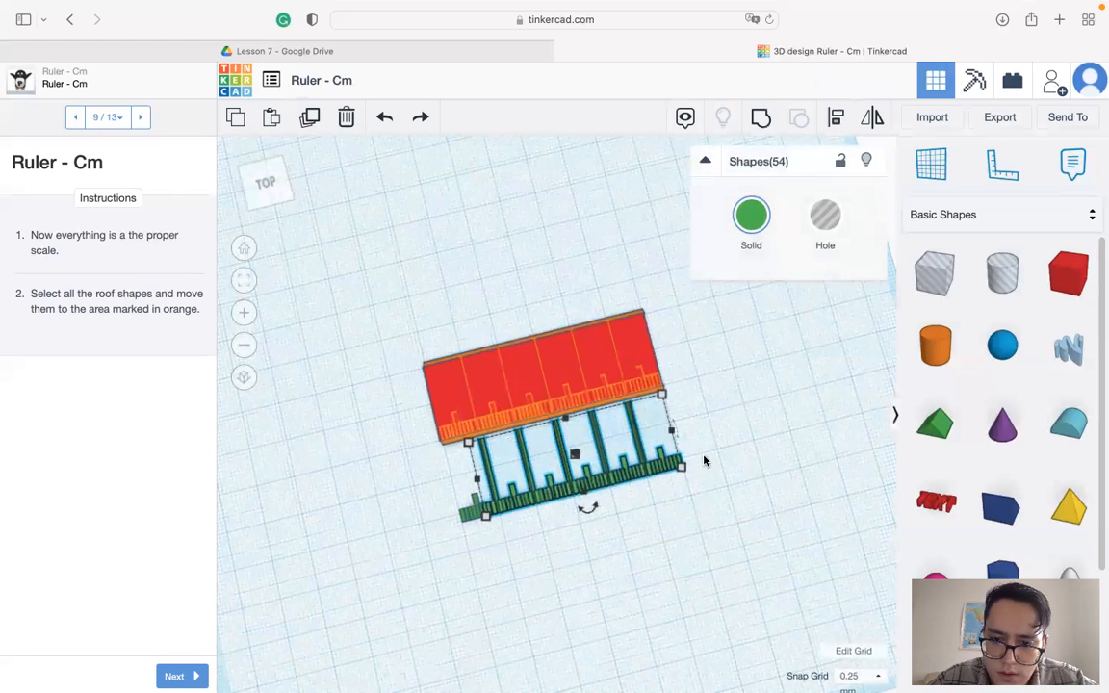
left_click_drag(703, 448, 460, 571)
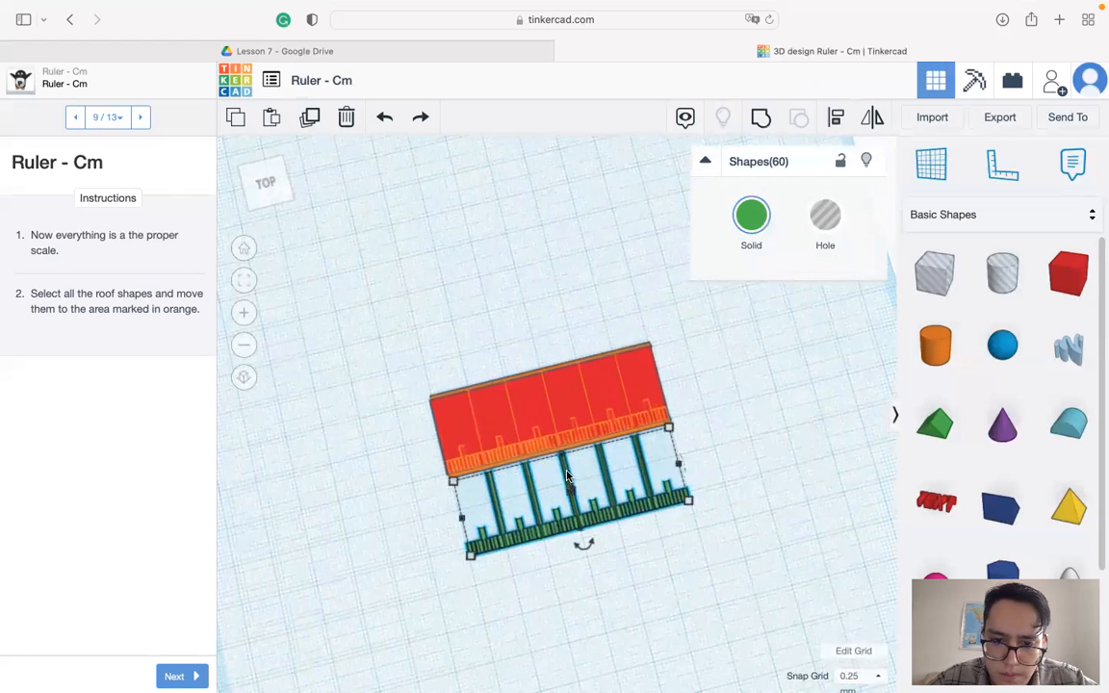
scroll(566, 463, "down", 5)
scroll(566, 464, "up", 5)
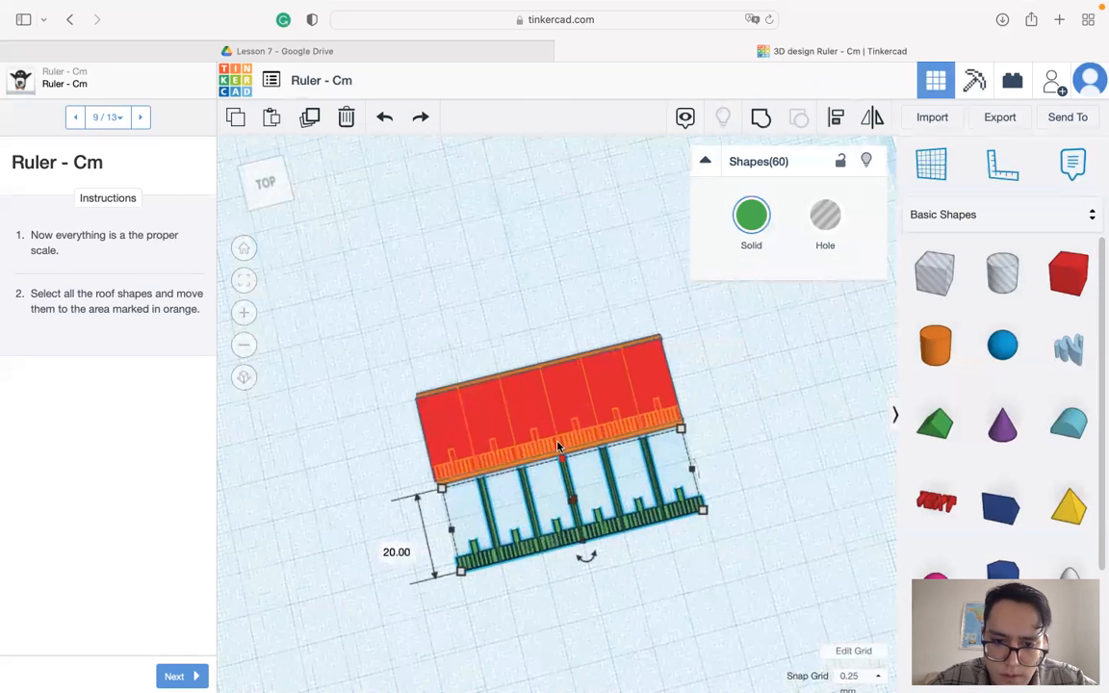
left_click_drag(550, 425, 548, 415)
key("super+z")
left_click_drag(617, 523, 589, 440)
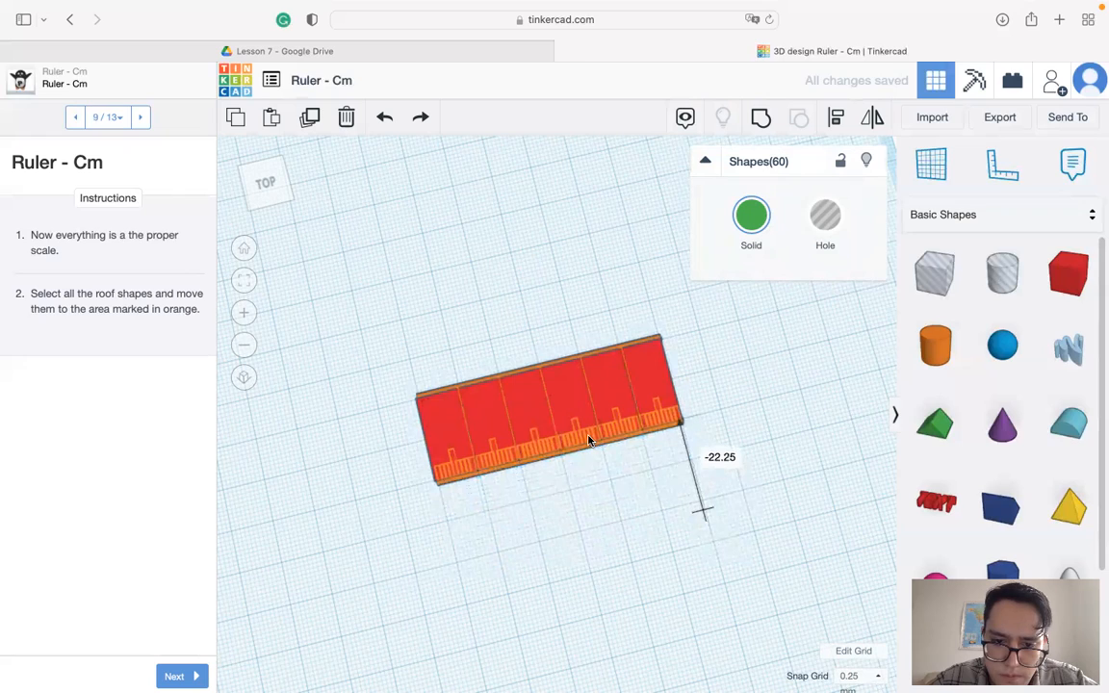
- Raise the selected roofs to the base's top surface and nudge them one grid step toward its front edge
mouse_move(527, 448)
right_mouse_down()
mouse_move(547, 388)
mouse_move(527, 435)
right_mouse_up()
scroll(529, 438, "up", 10)
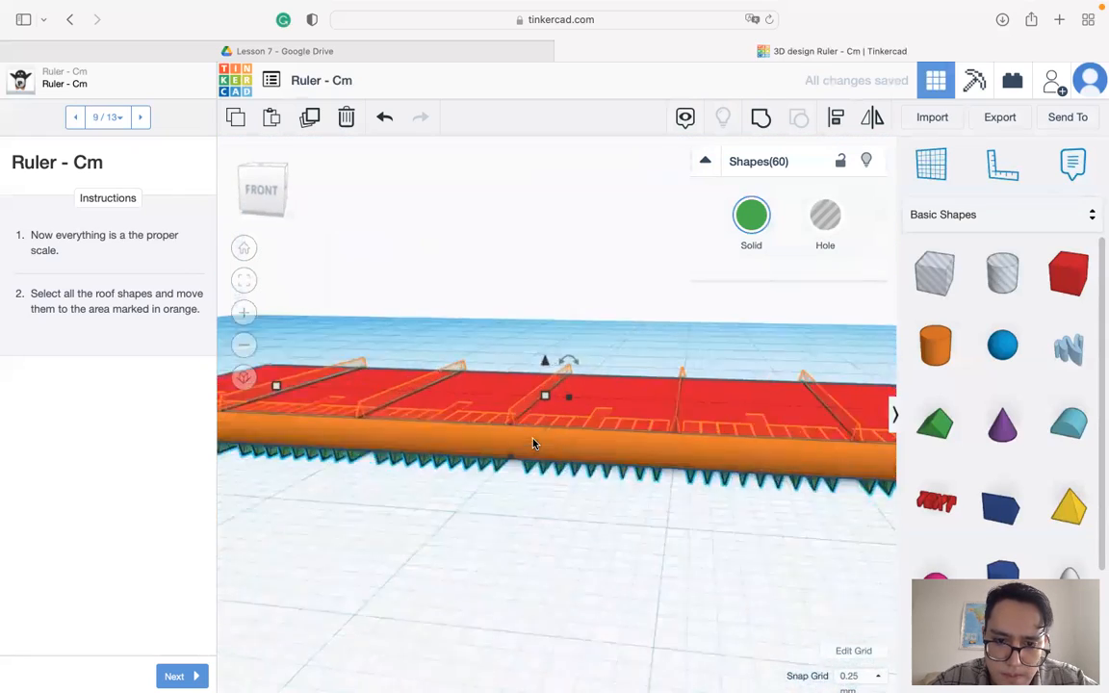
left_click_drag(521, 323, 521, 280)
right_click_drag(349, 529, 418, 547)
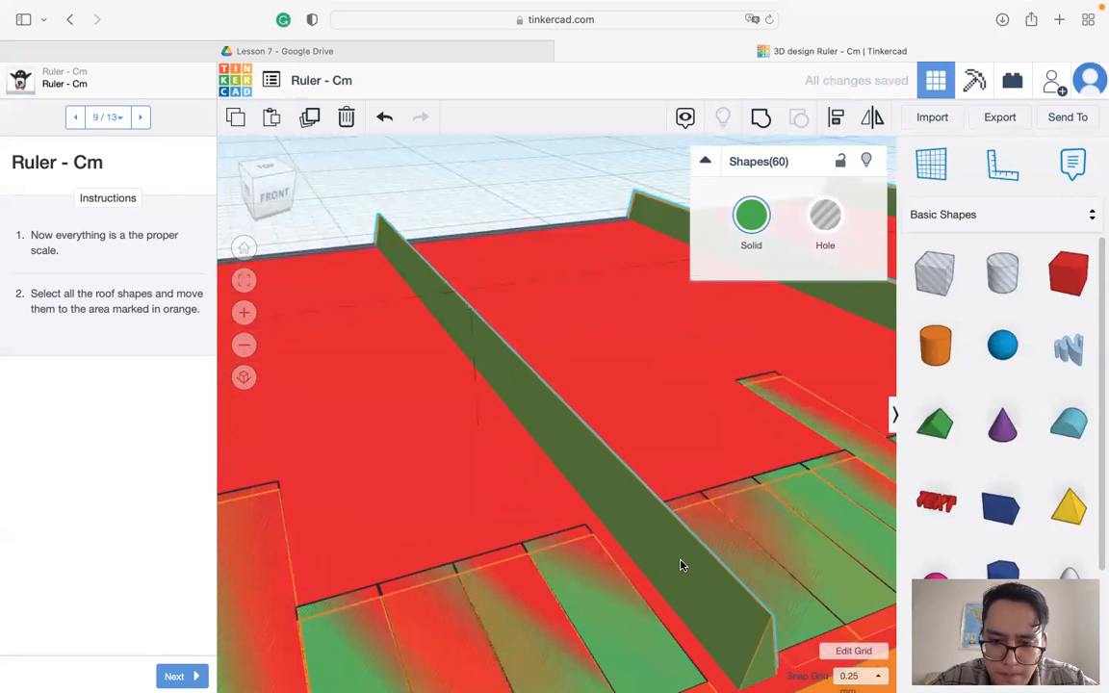
key("Down")
scroll(643, 572, "down", 5)
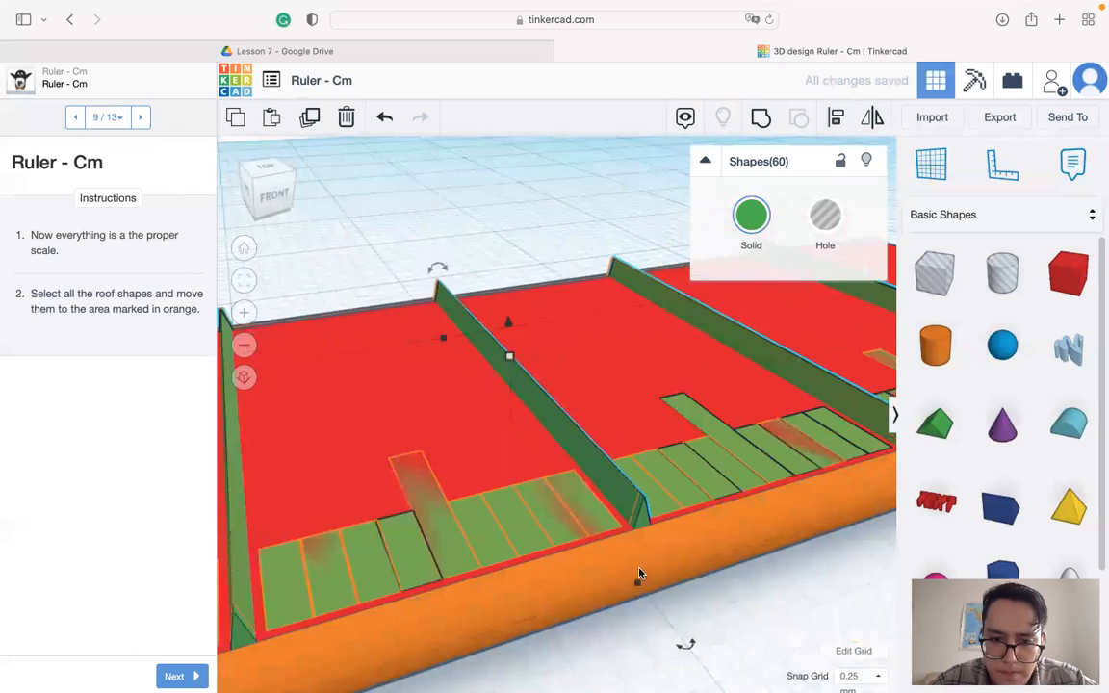
scroll(639, 574, "down", 3)
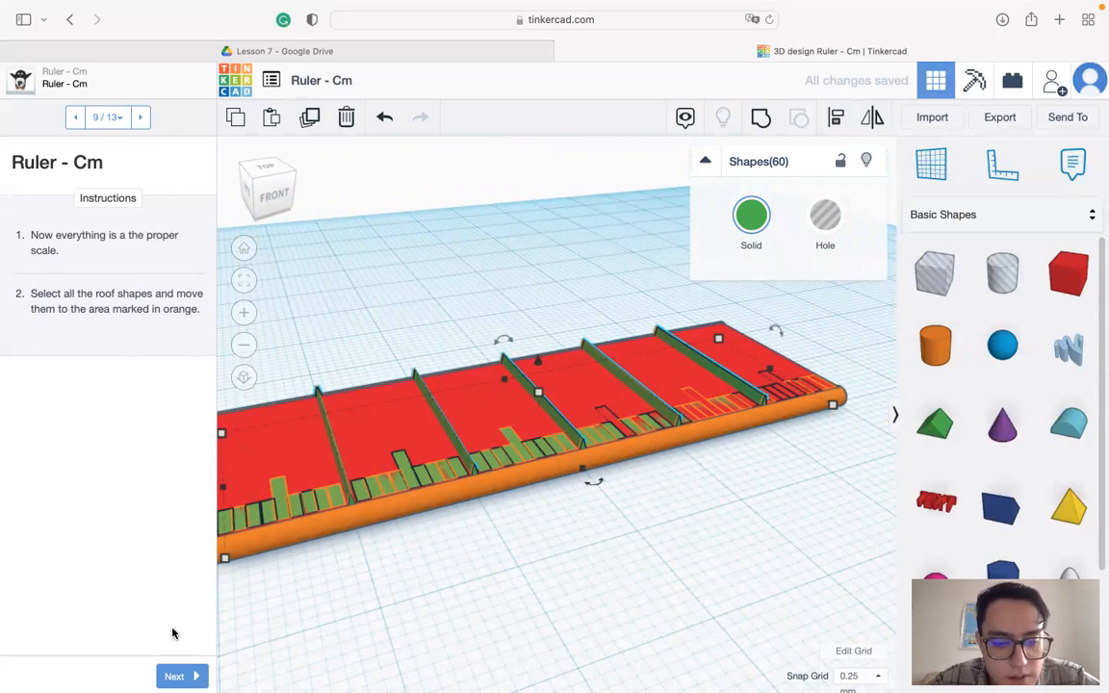
- Advance to lesson page 10 and bring the outlines of the numbers 1 to 5 into view
right_click_drag(731, 522, 460, 602)
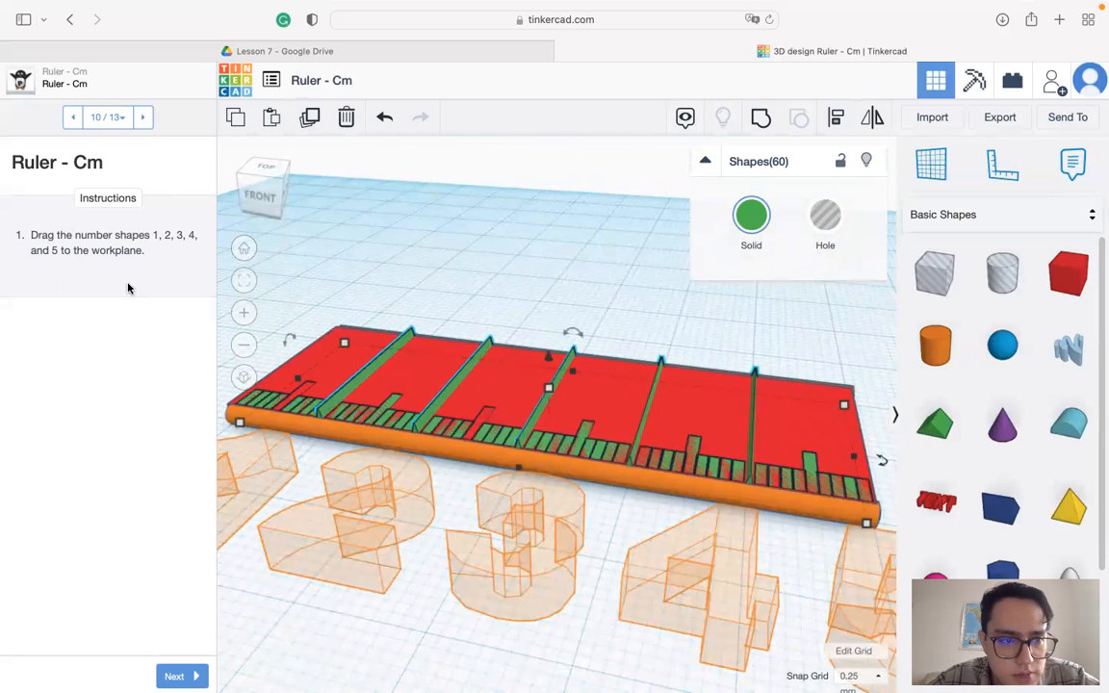
middle_click_drag(470, 500, 562, 451)
scroll(564, 452, "up", 3)
scroll(565, 453, "down", 2)
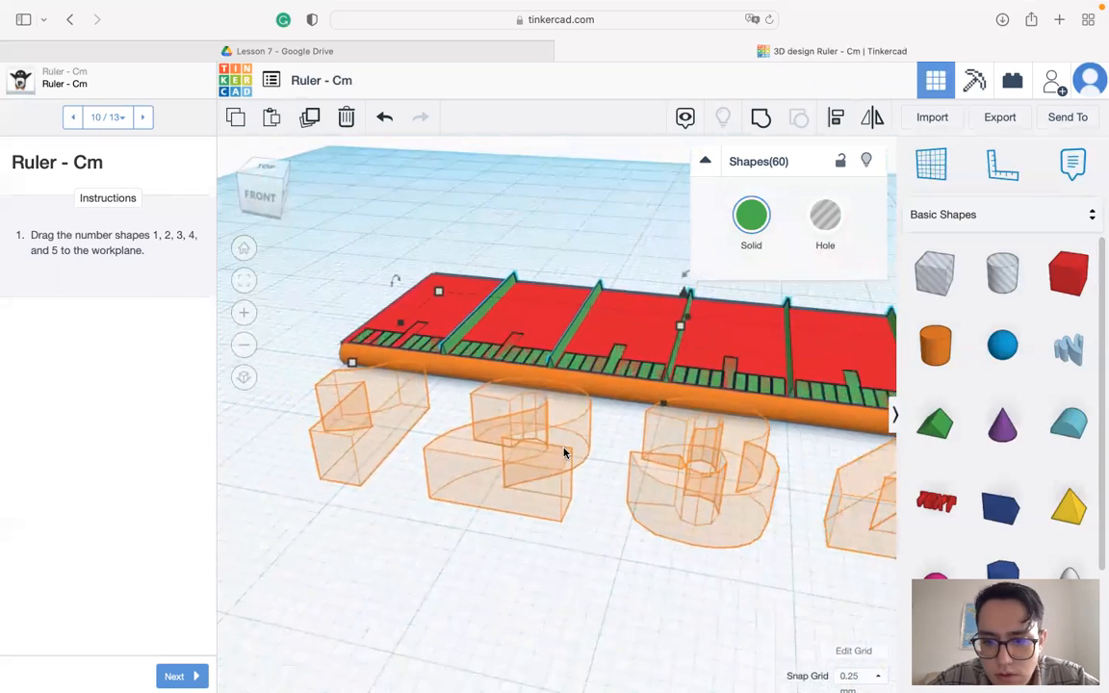
scroll(565, 452, "down", 3)
middle_click_drag(690, 454, 588, 465)
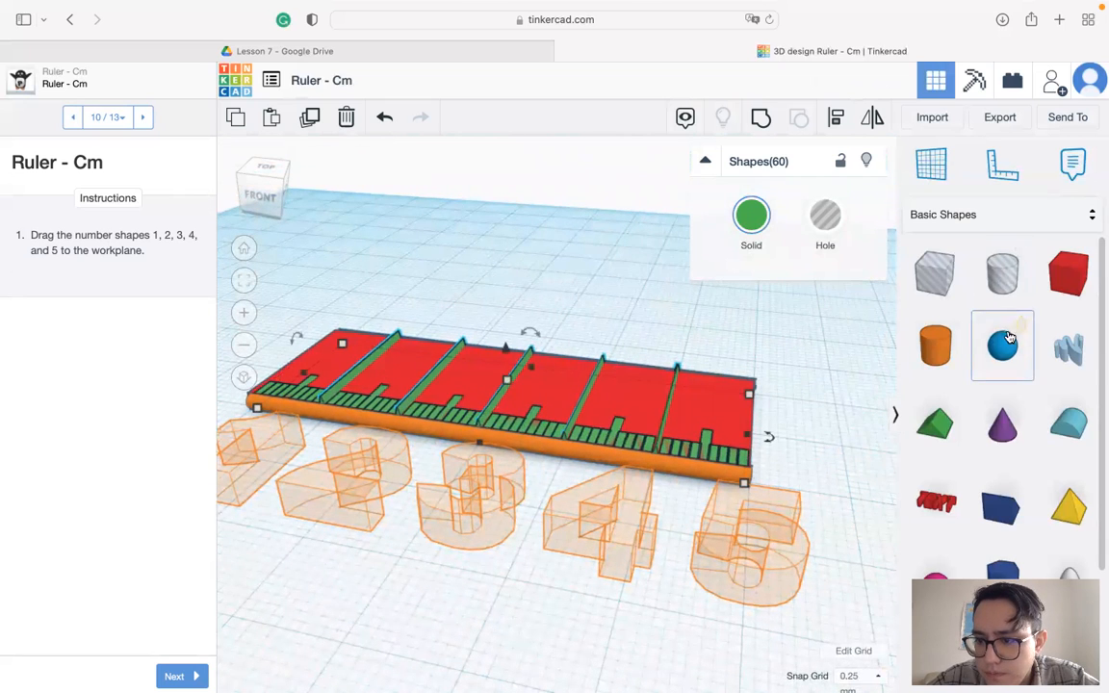
- Try placing a Text shape in front of the ruler and setting its text to 1
scroll(1007, 338, "down", 5)
scroll(1004, 339, "up", 1)
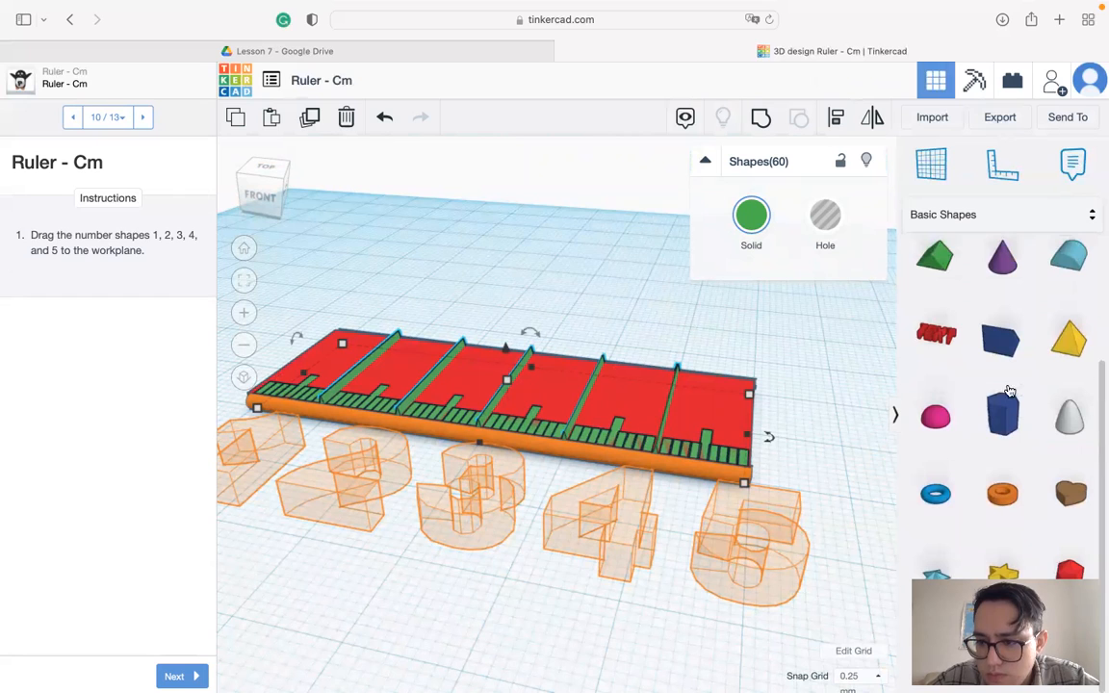
left_click_drag(930, 349, 510, 539)
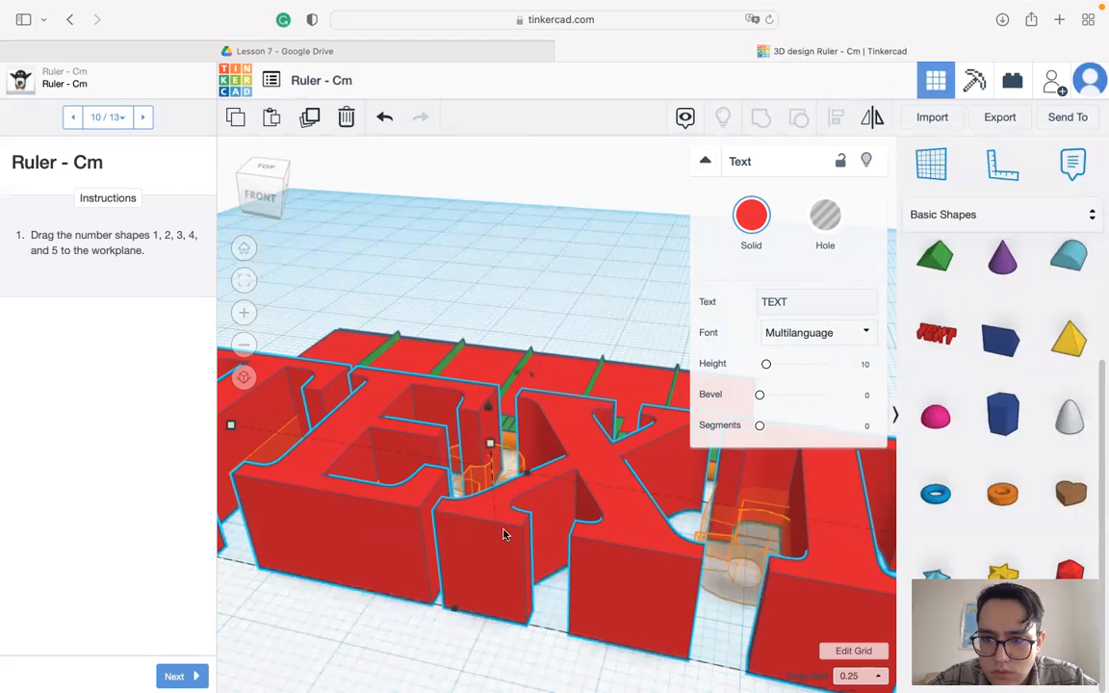
left_click(805, 297)
type("1")
left_click_drag(805, 298, 750, 302)
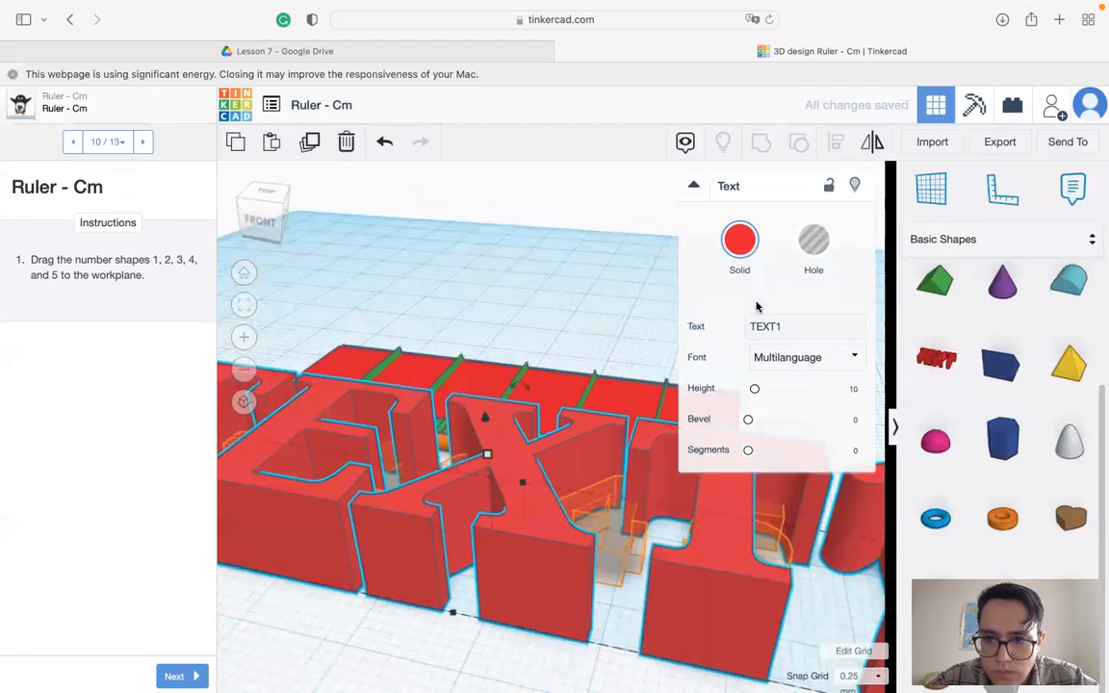
left_click(761, 326)
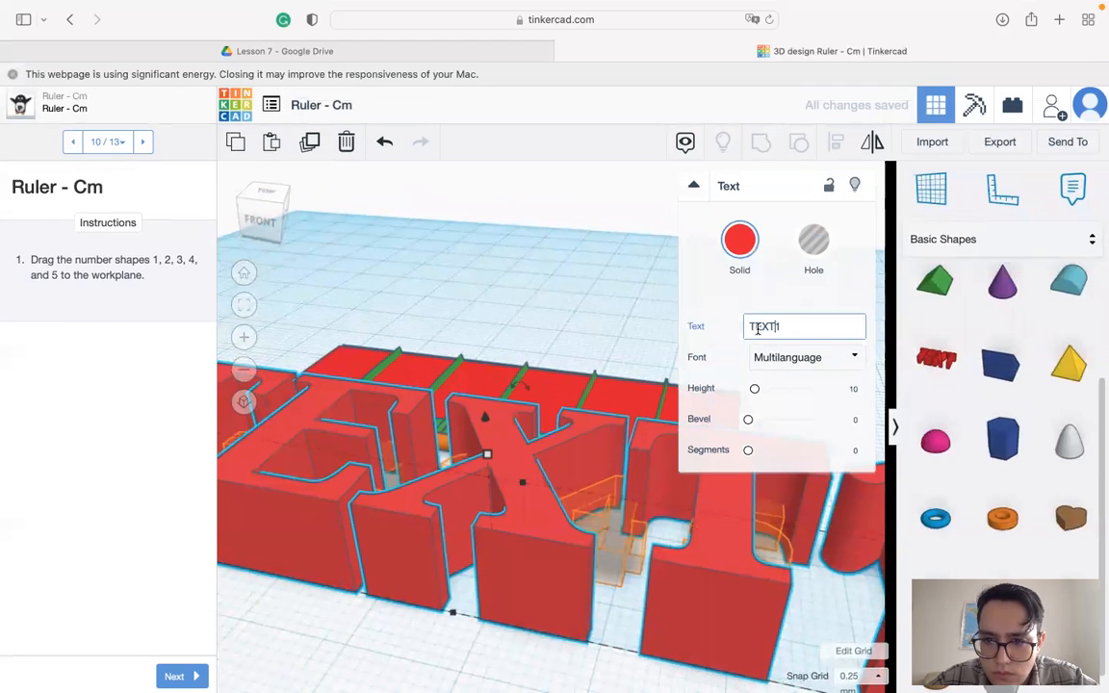
type("1")
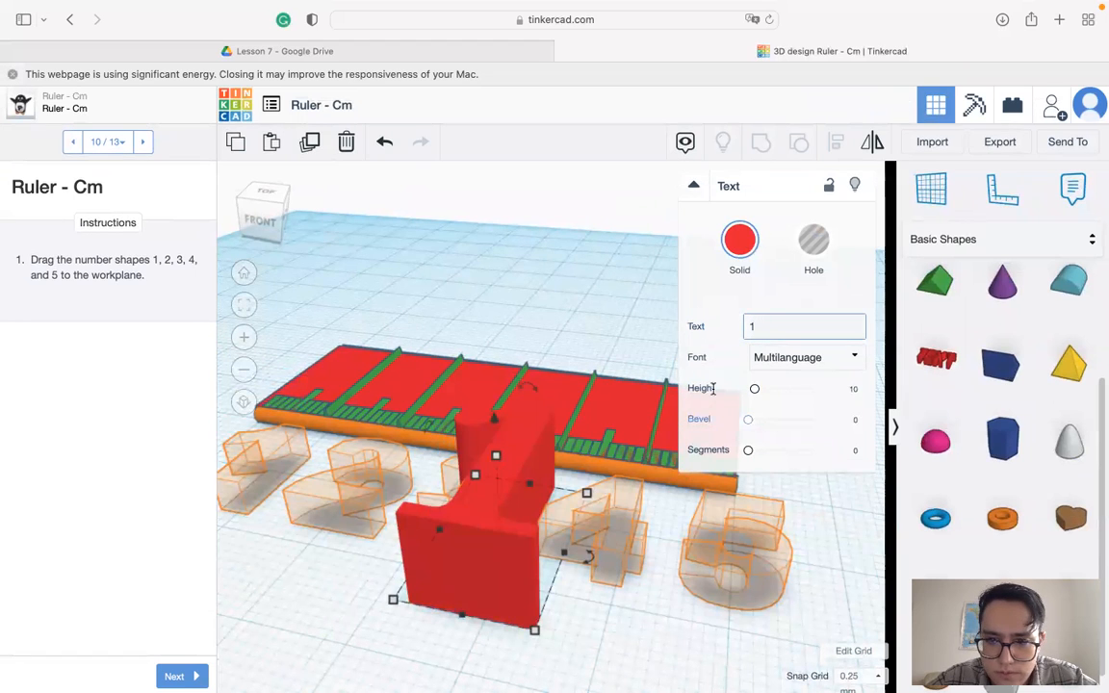
- Delete the numeral 1 text shape and collapse the shape library
left_click(693, 186)
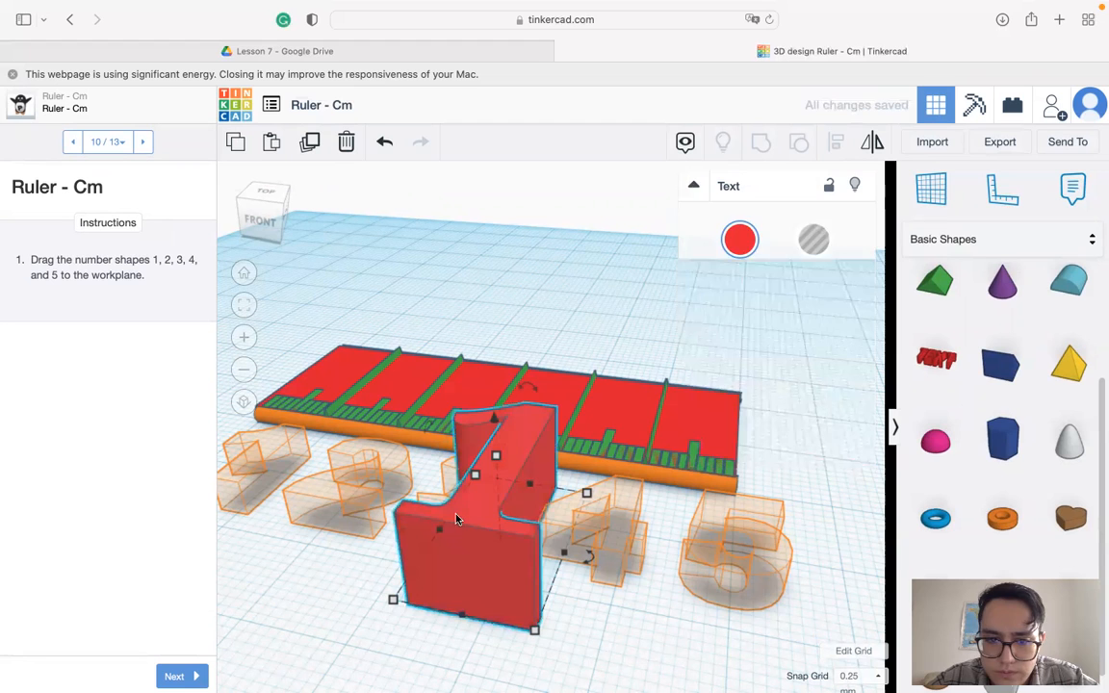
left_click_drag(456, 561, 414, 558)
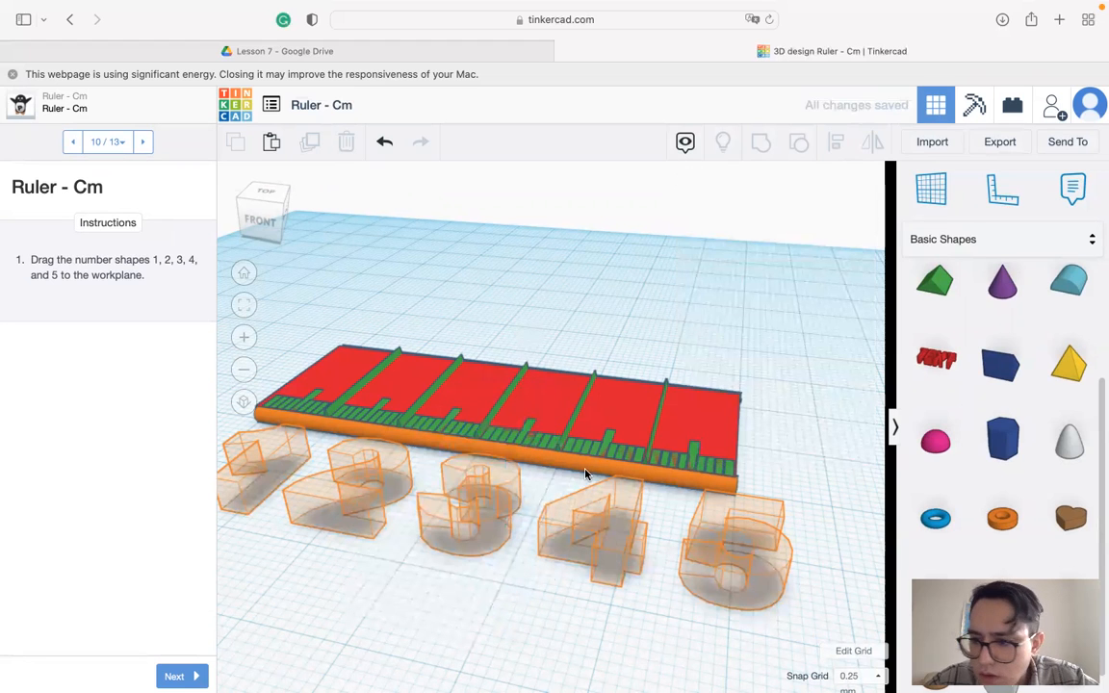
left_click(895, 428)
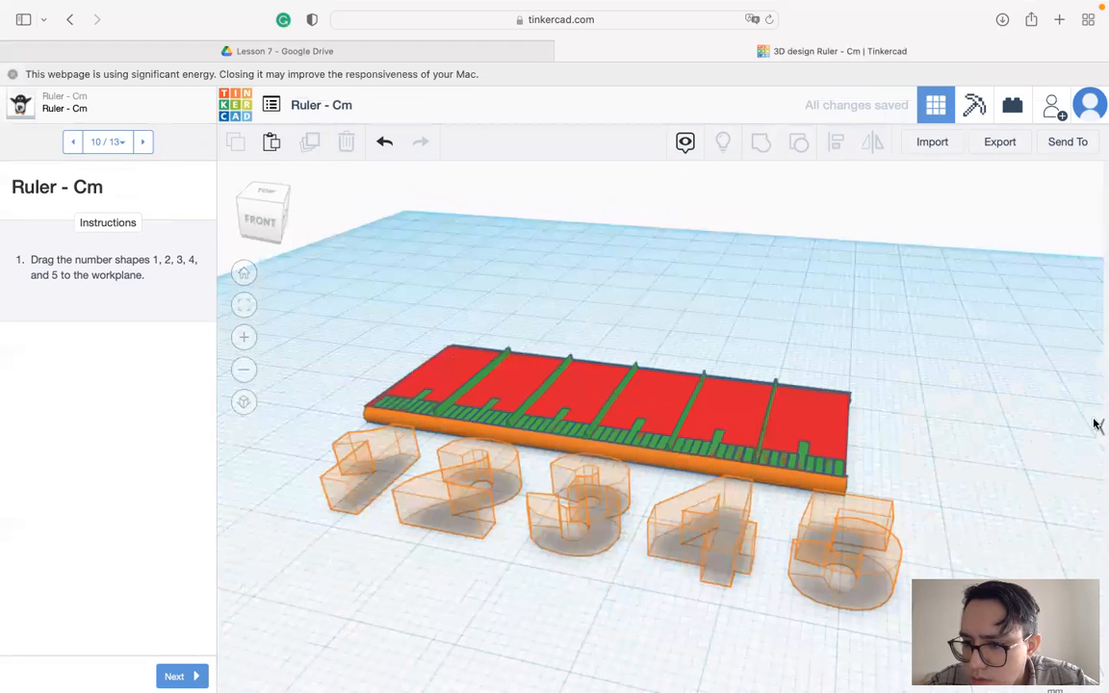
- Look through the Design Starters and Basic Shapes collections of the shape library for number shapes
left_click(1097, 427)
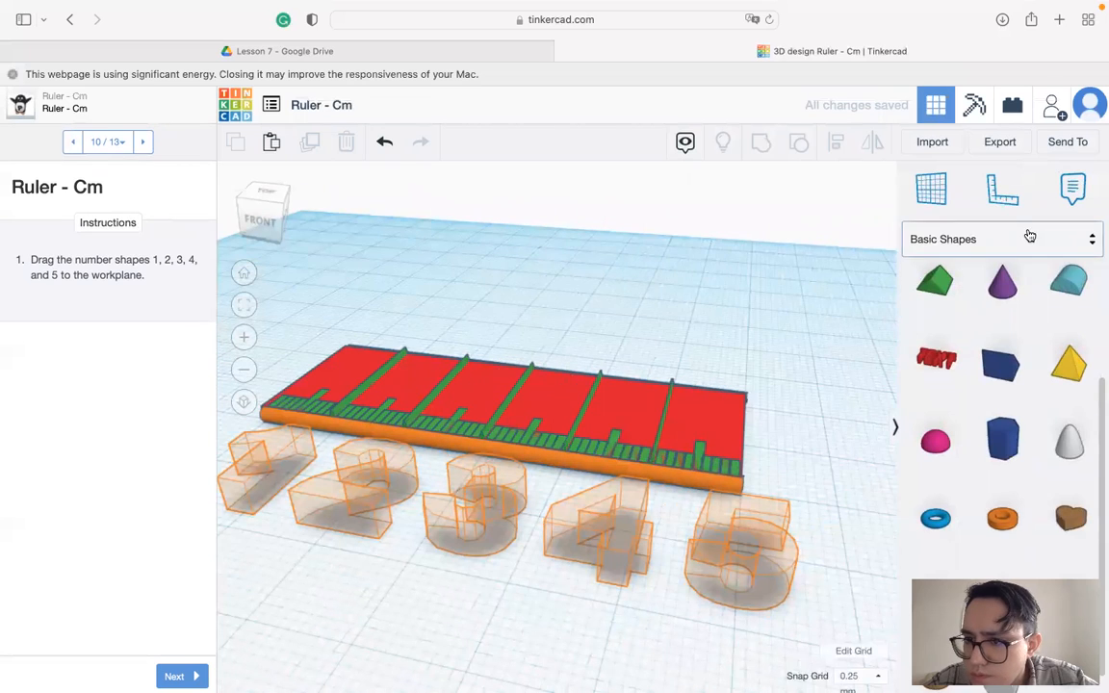
left_click(1028, 234)
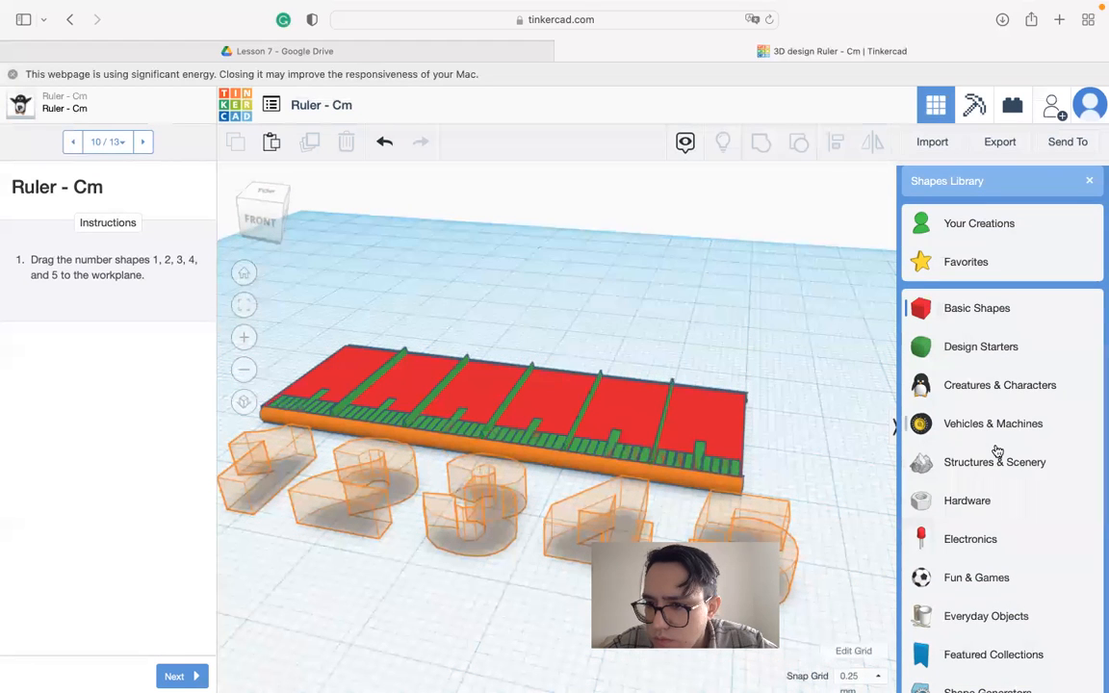
left_click(986, 350)
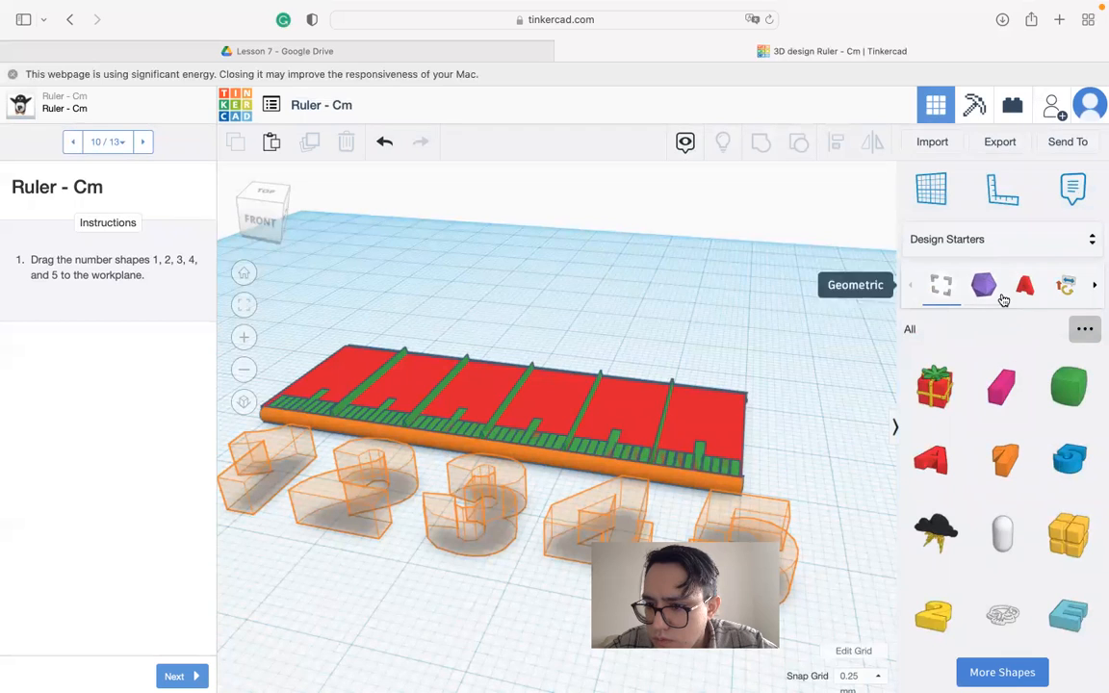
left_click(994, 242)
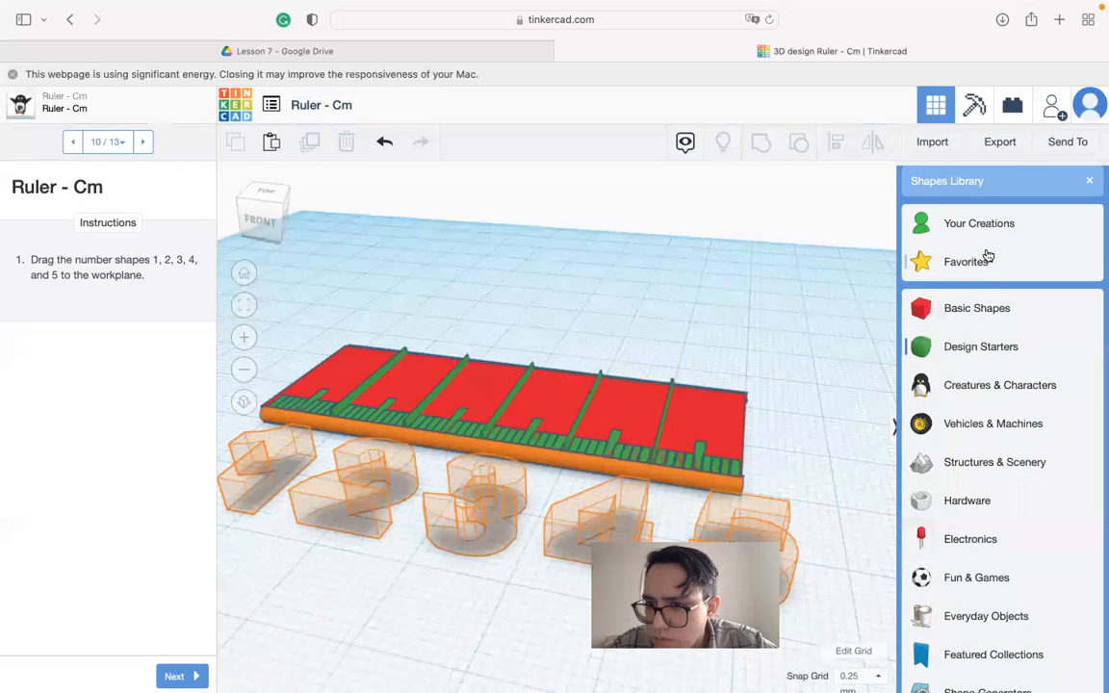
left_click(983, 308)
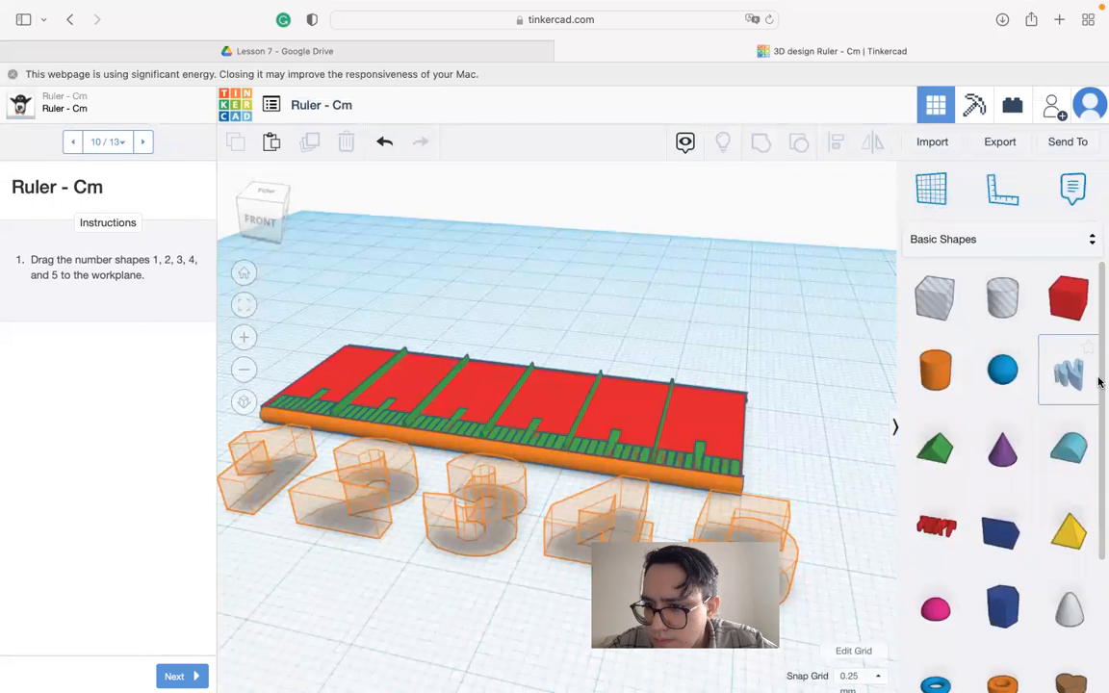
scroll(1098, 379, "down", 5)
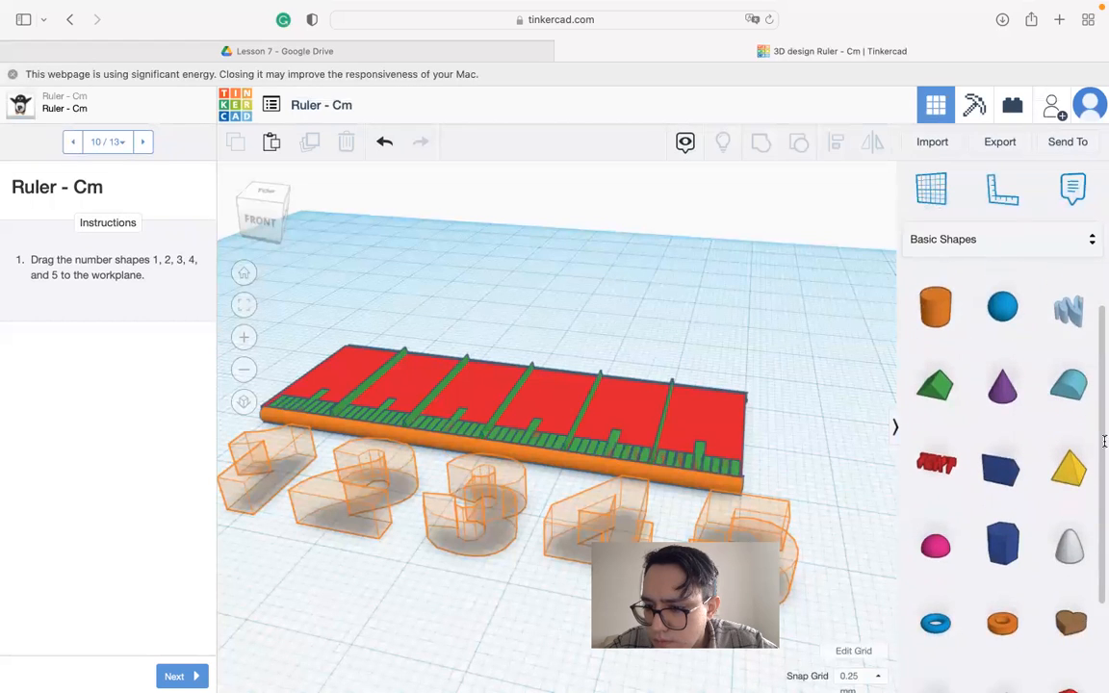
scroll(1097, 578, "up", 5)
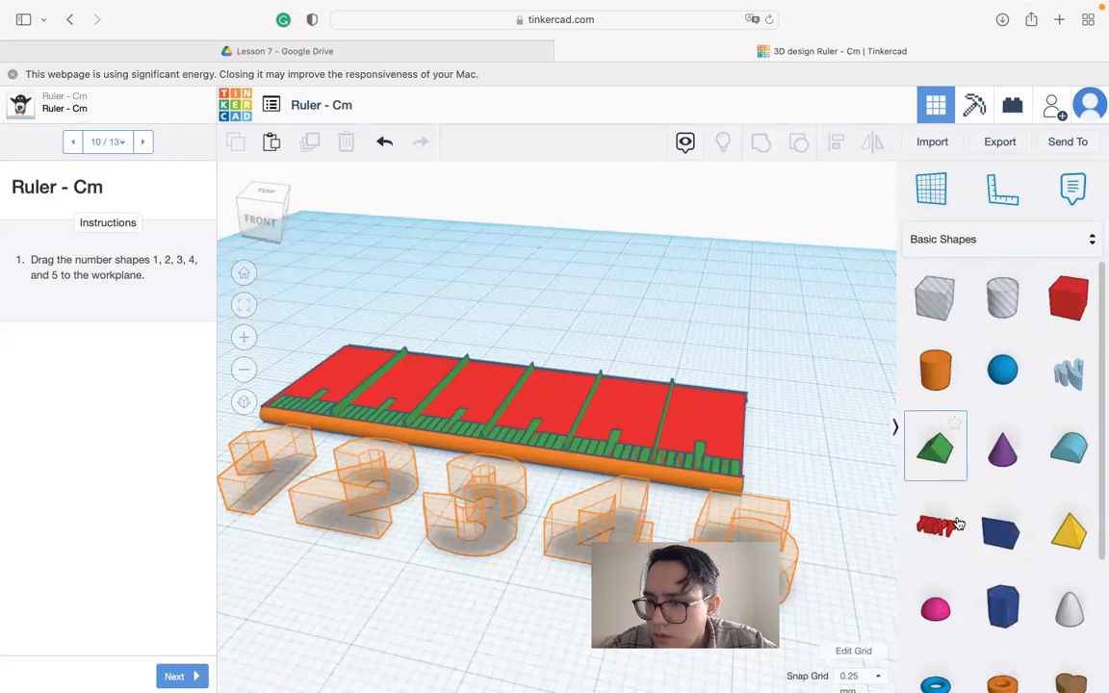
- Place a Text shape in front of the ruler and set its text to 1
left_click_drag(958, 524, 551, 555)
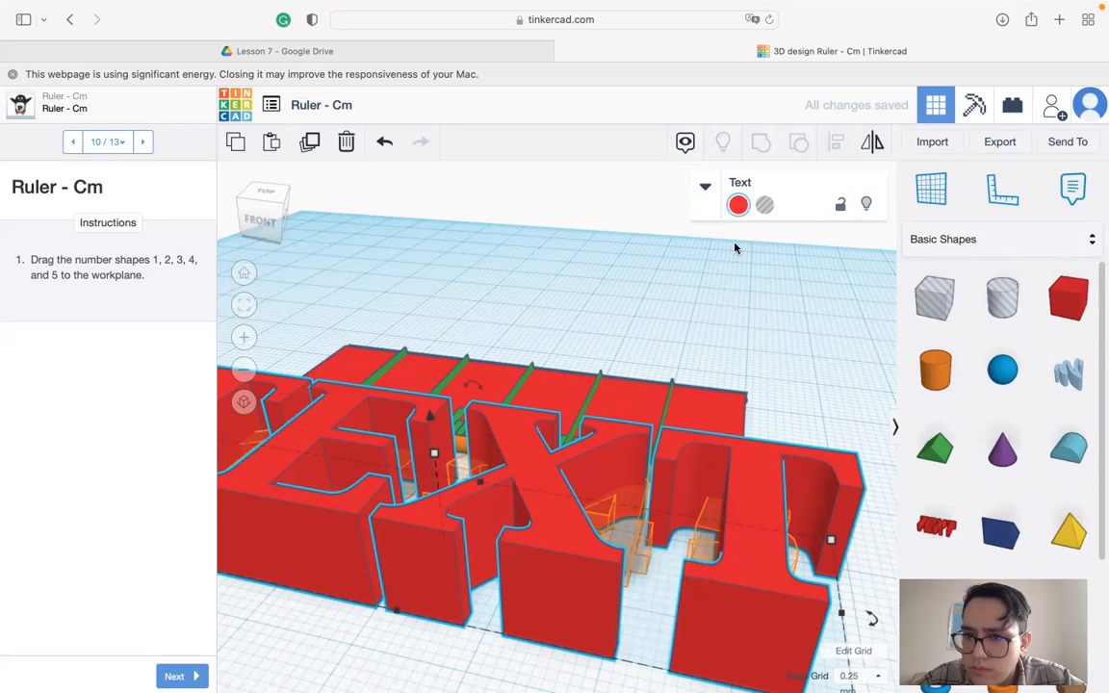
left_click(707, 187)
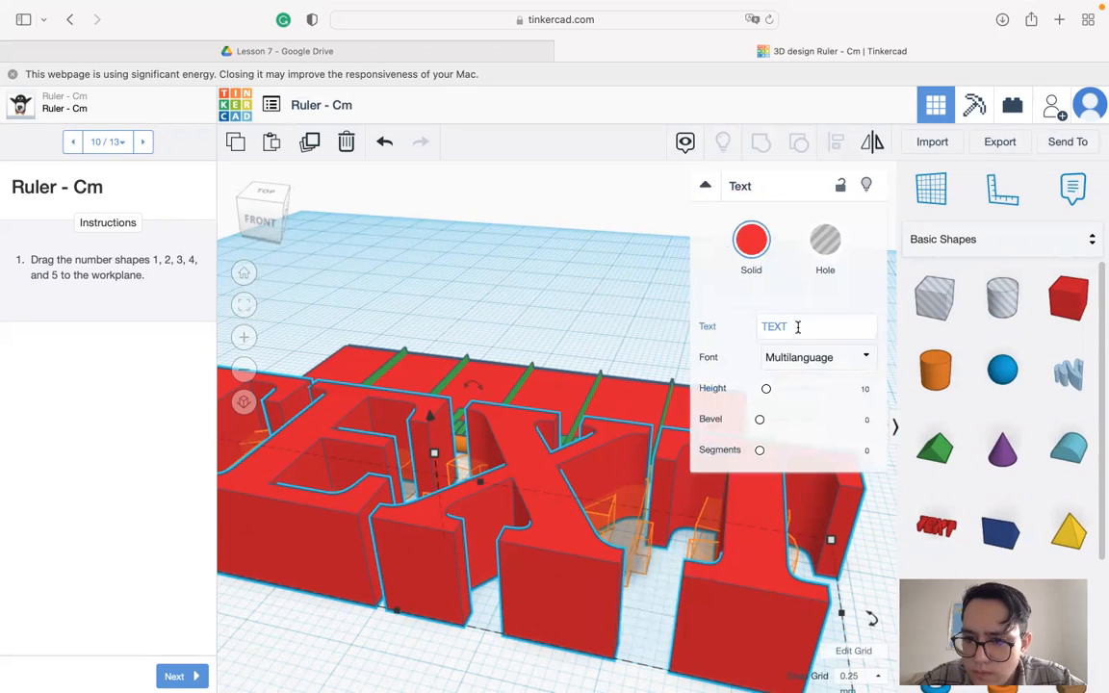
left_click_drag(791, 325, 727, 327)
key("BackSpace")
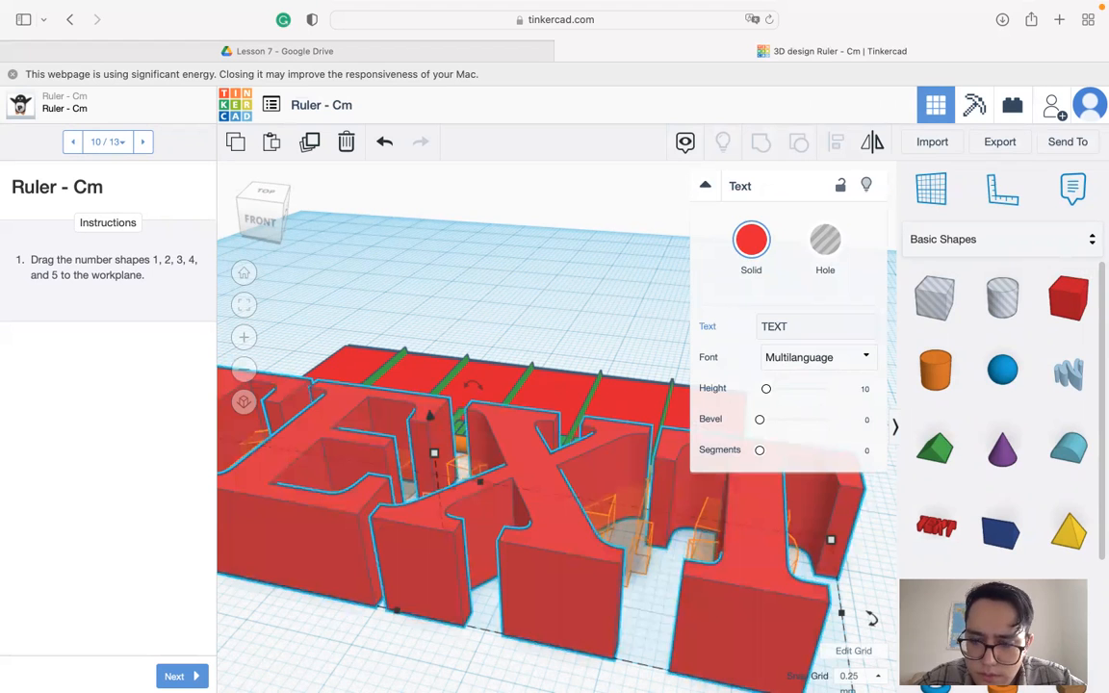
left_click(775, 325)
type("1")
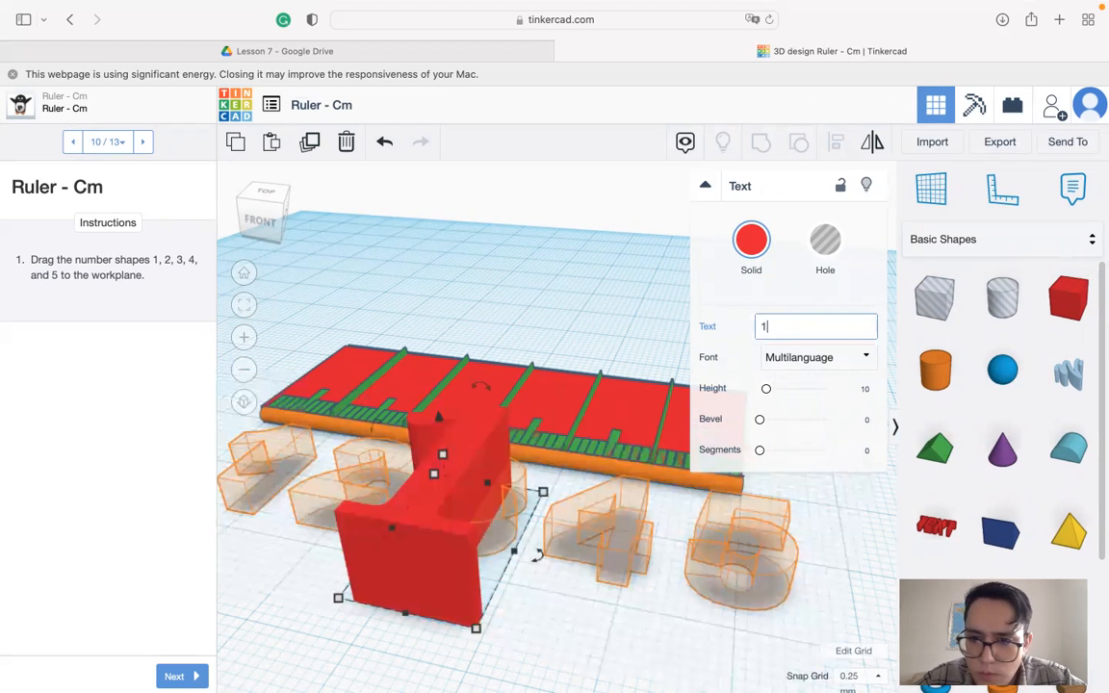
- Set the numeral 1's height to about 4.12 and move it toward the outline of the number 1
left_click_drag(426, 550, 301, 547)
left_click_drag(770, 395, 762, 395)
left_click_drag(366, 542, 332, 548)
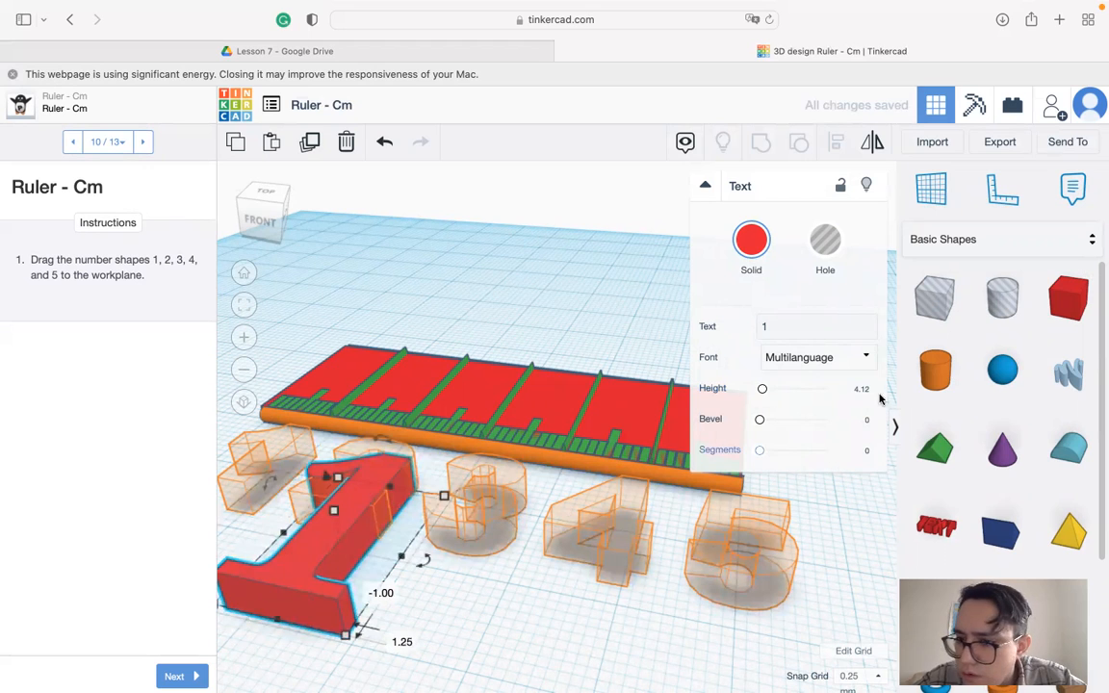
- Browse the shape categories and the rest of Basic Shapes again for ready-made numbers
scroll(1098, 328, "down", 5)
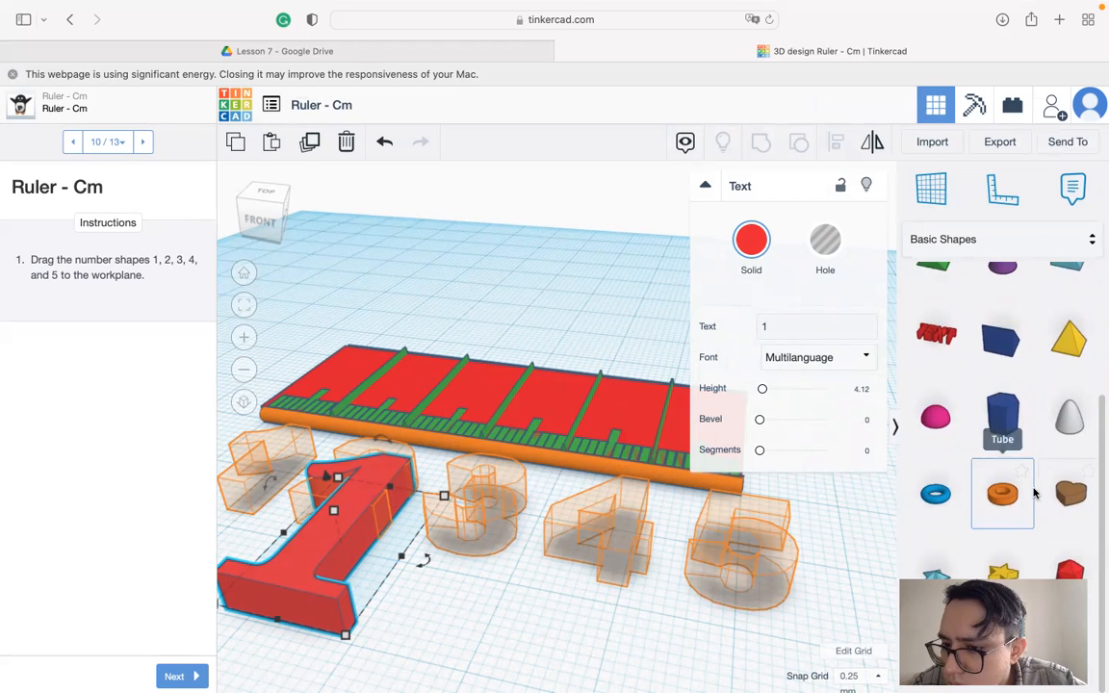
scroll(1099, 430, "up", 5)
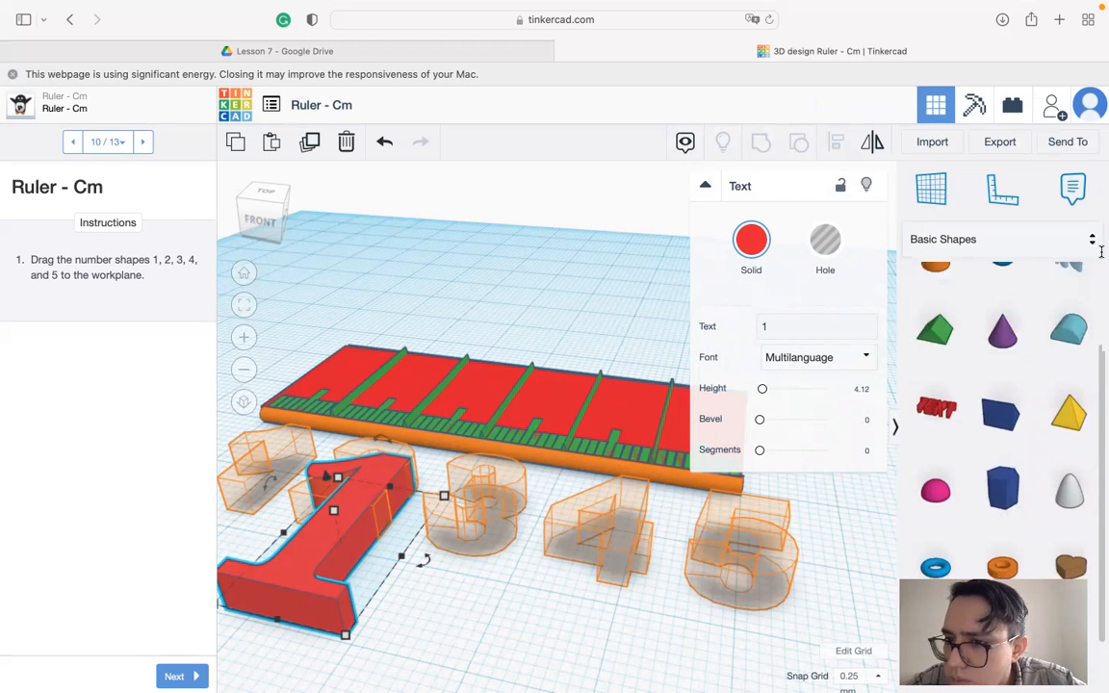
left_click(1029, 245)
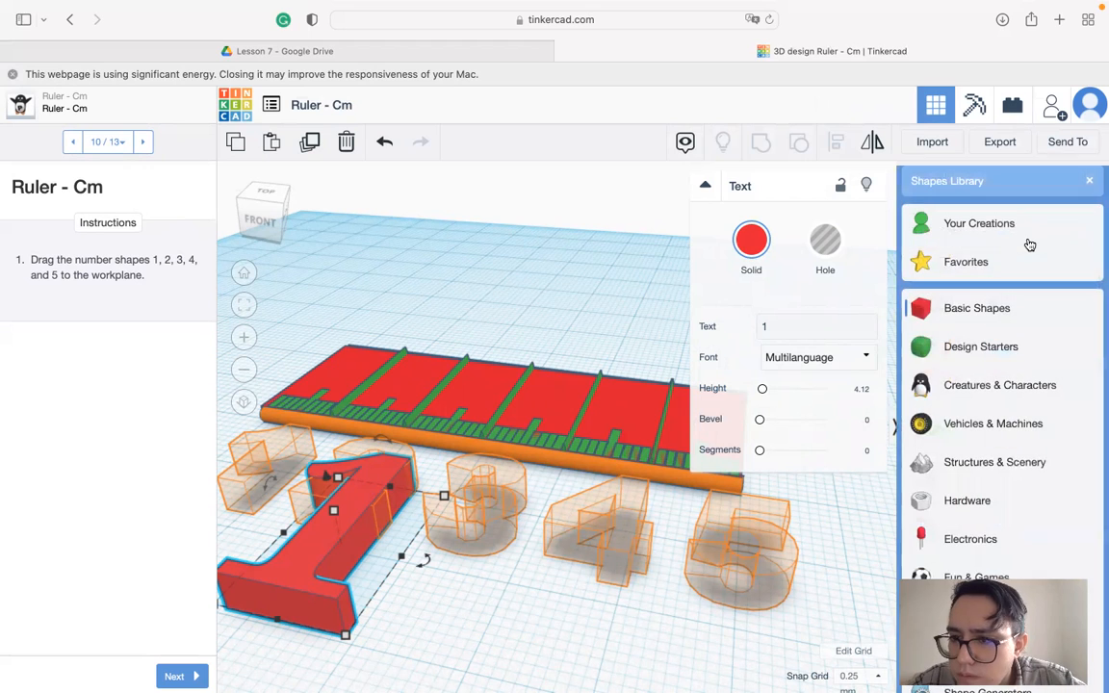
left_click(865, 358)
left_click(866, 358)
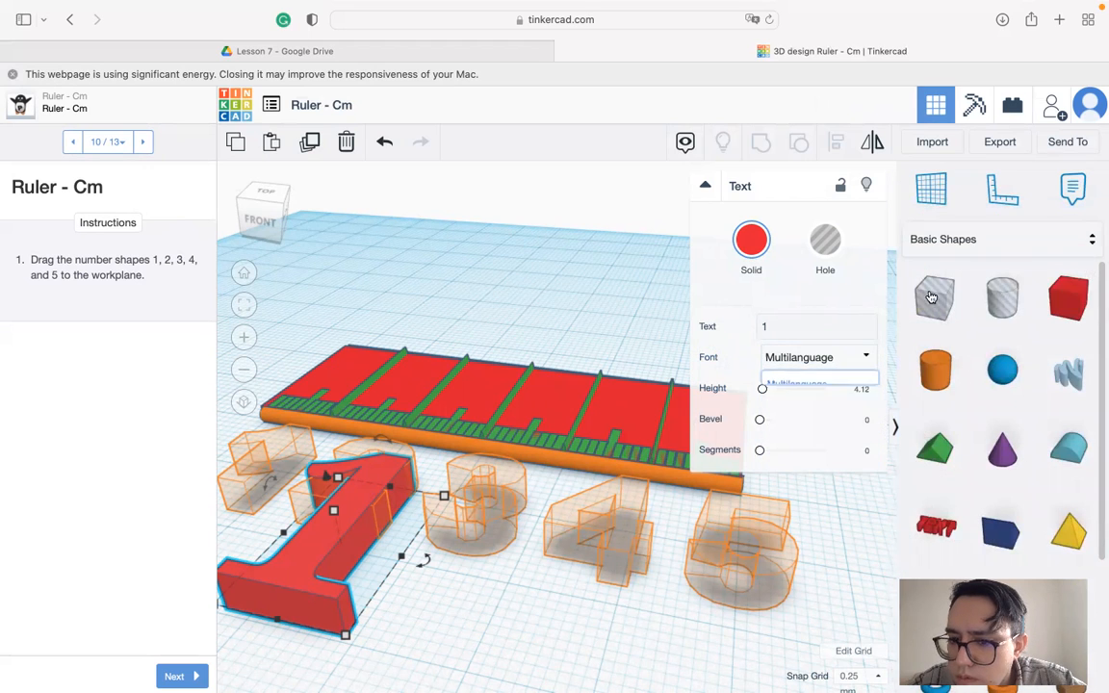
left_click(975, 241)
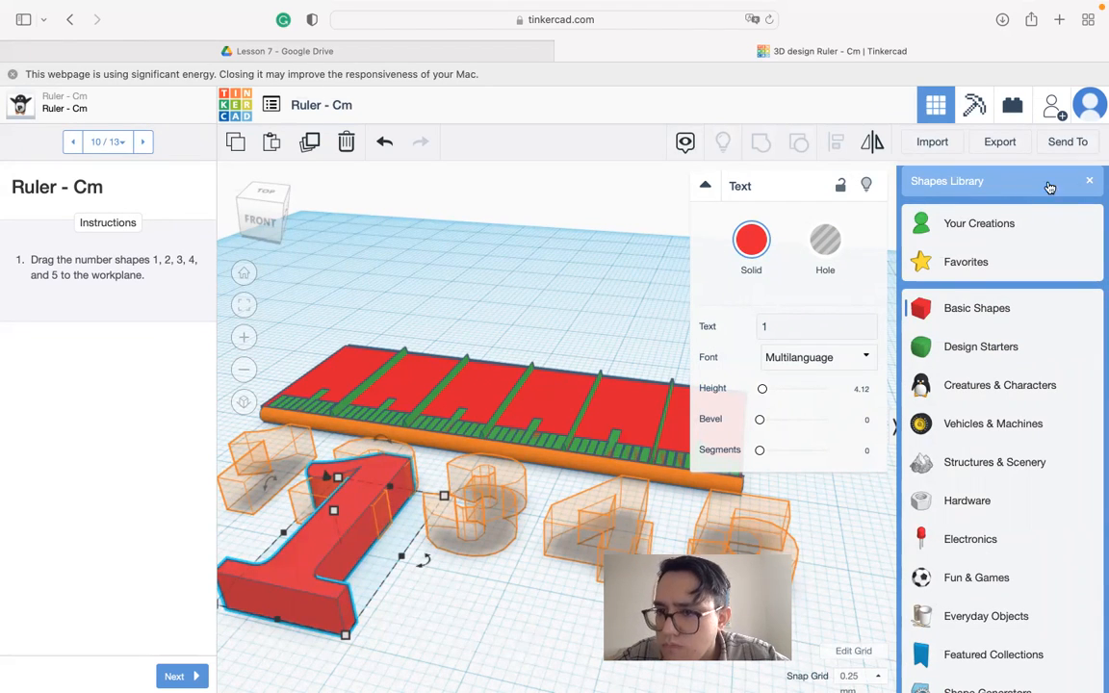
left_click(967, 316)
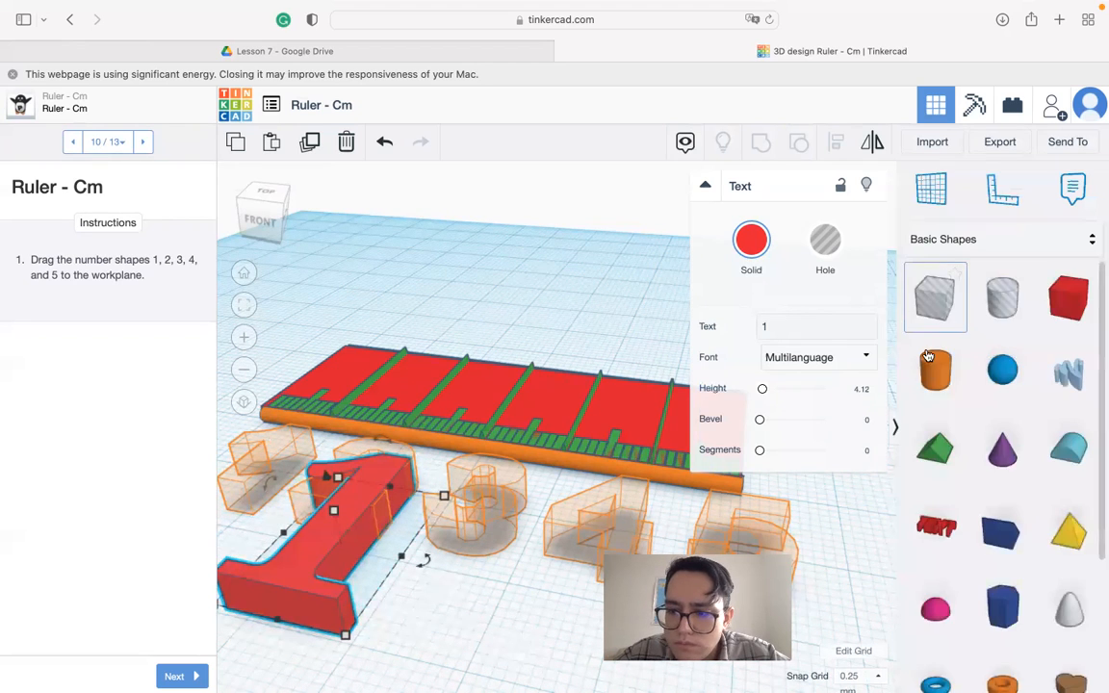
scroll(1021, 479, "down", 3)
scroll(1021, 479, "up", 3)
scroll(1021, 475, "down", 3)
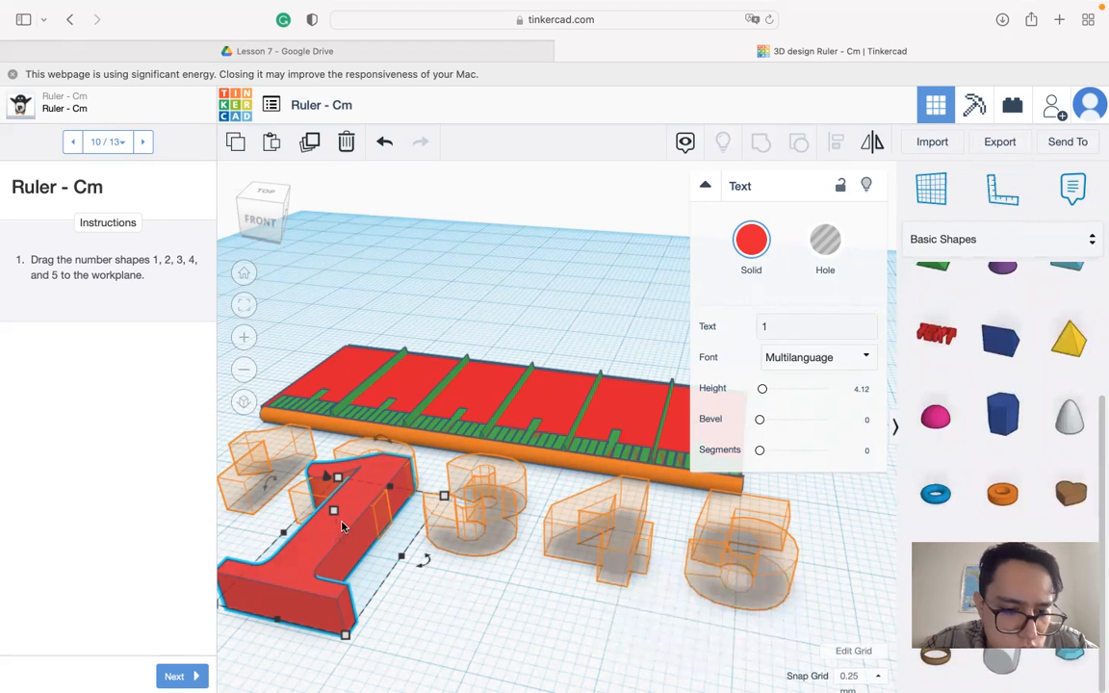
- Shrink the numeral 1 to about 10 mm wide and 10.69 mm long and move it onto the outline of the number 1
left_click_drag(342, 527, 333, 526)
left_click_drag(286, 603, 360, 535)
left_click_drag(426, 513, 406, 508)
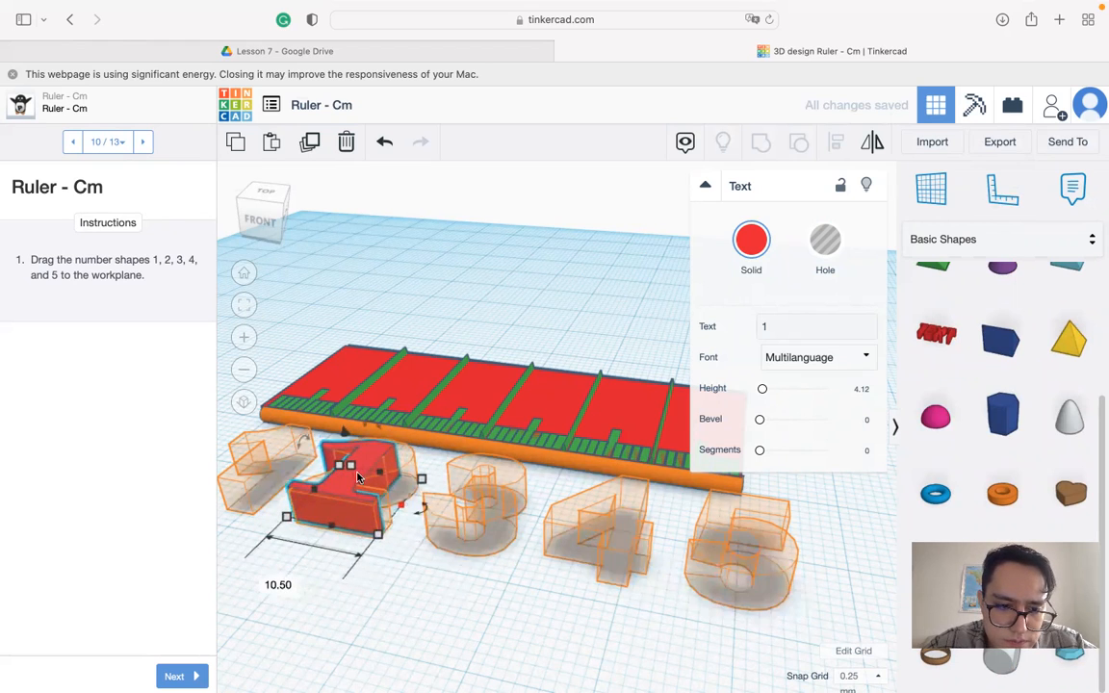
right_click_drag(311, 493, 389, 587)
mouse_move(389, 589)
left_mouse_down()
mouse_move(372, 574)
mouse_move(389, 592)
left_mouse_up()
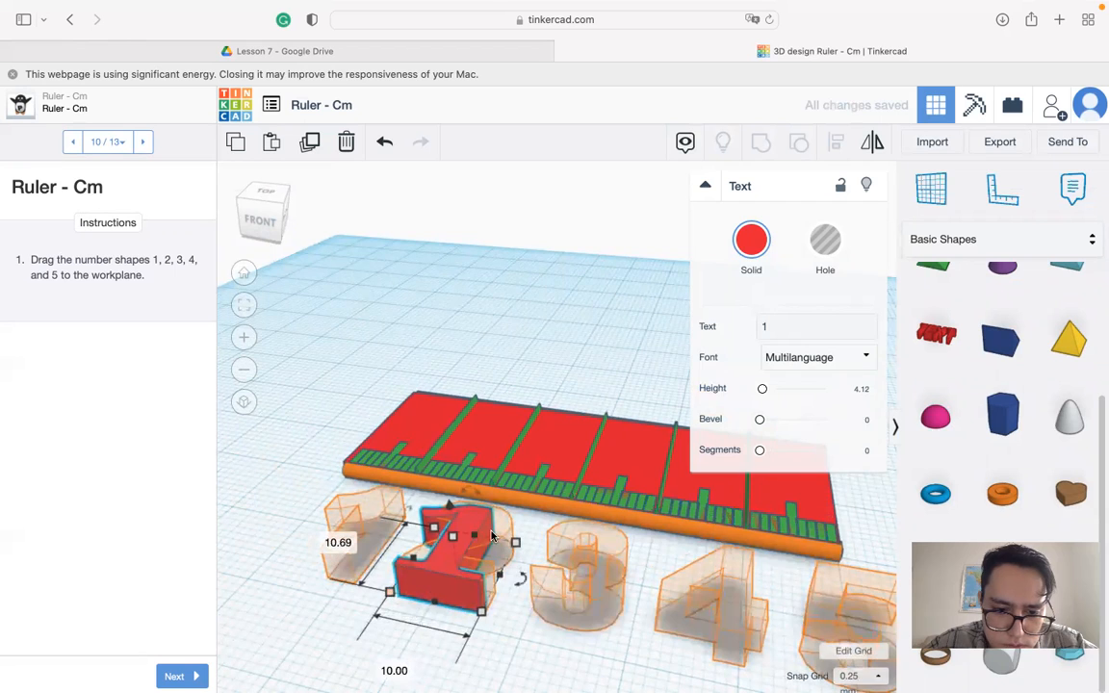
left_click_drag(480, 536, 343, 551)
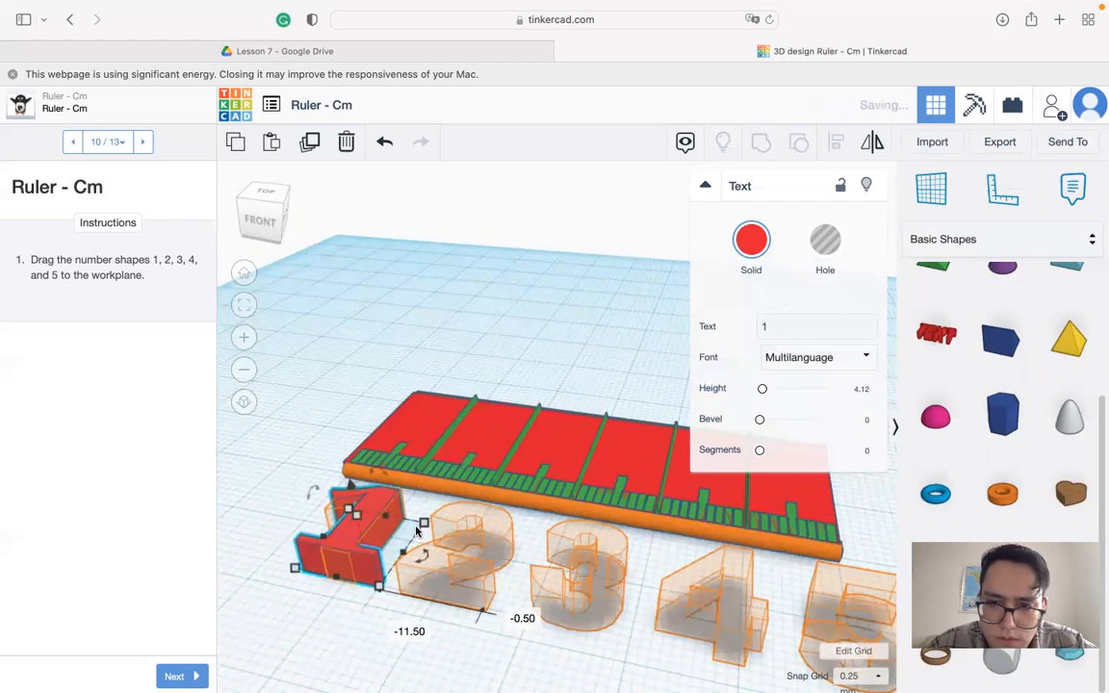
- Change the numeral 1's font to Sans and fit it to its outline at about 11 mm long
left_click(804, 361)
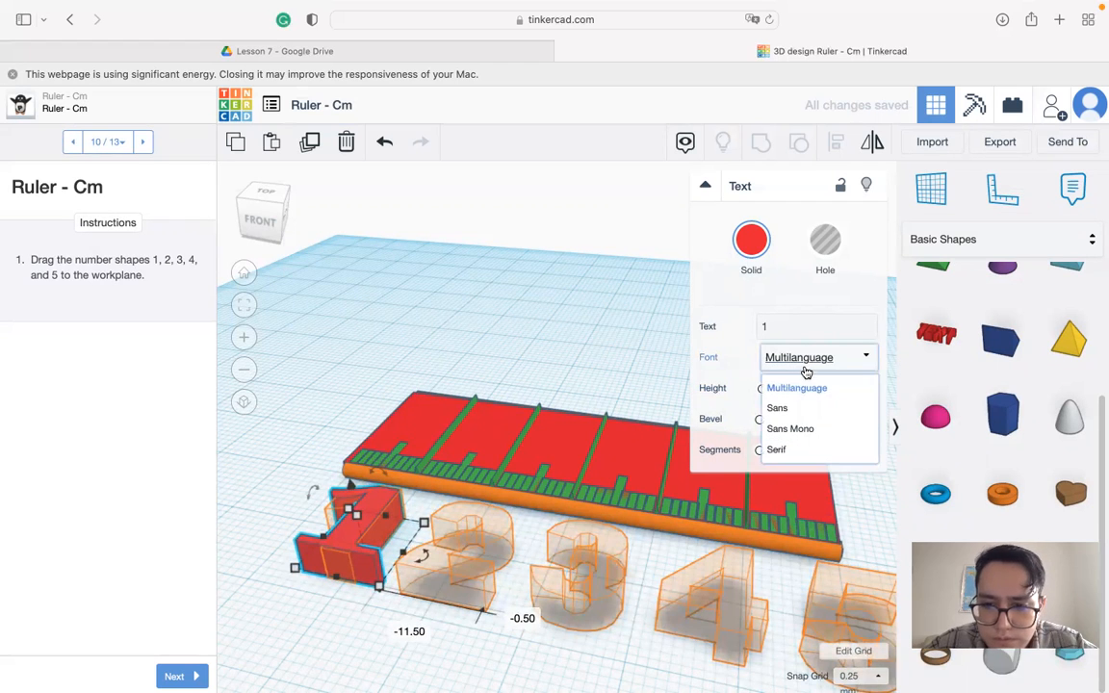
left_click(787, 405)
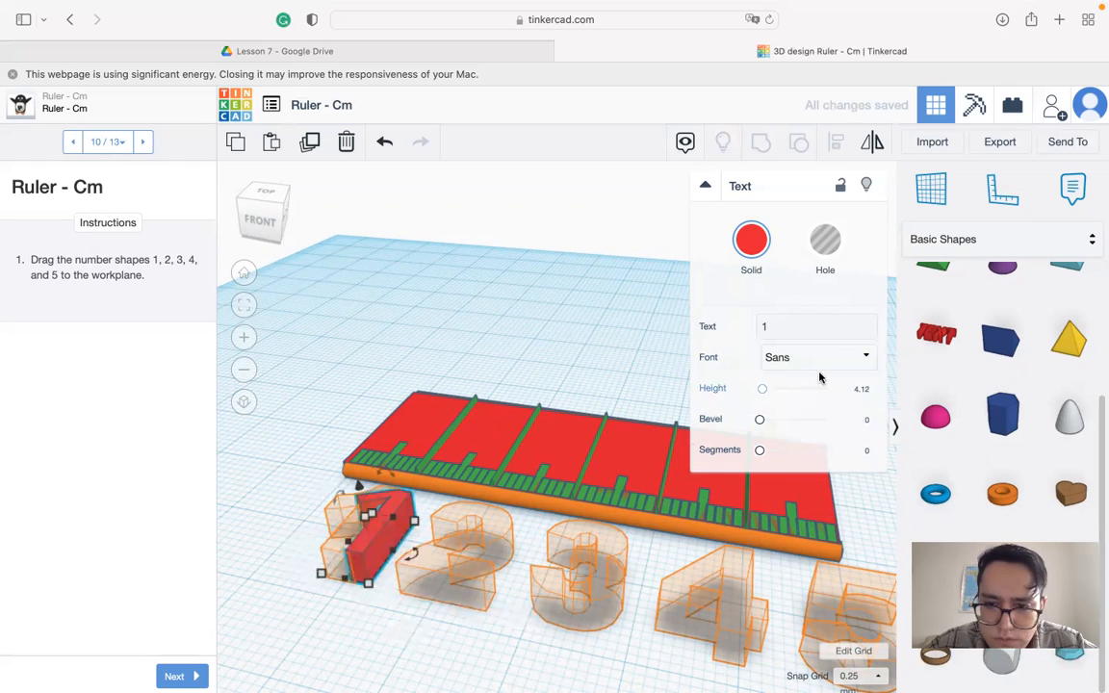
mouse_move(376, 542)
left_mouse_down()
mouse_move(339, 568)
mouse_move(362, 540)
left_mouse_up()
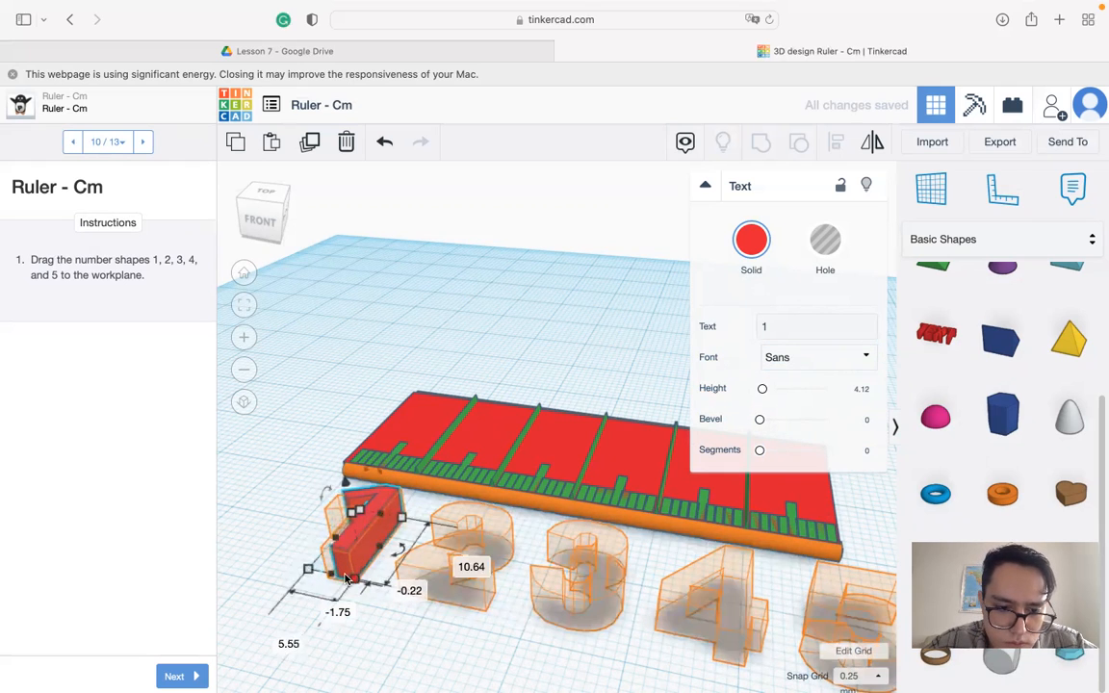
left_click_drag(326, 579, 287, 568)
right_click_drag(296, 519, 516, 549)
mouse_move(508, 514)
left_mouse_down()
mouse_move(521, 520)
mouse_move(509, 512)
left_mouse_up()
- Try the Sans Mono and Serif fonts on the numeral 1 and return it to Sans
left_click(789, 357)
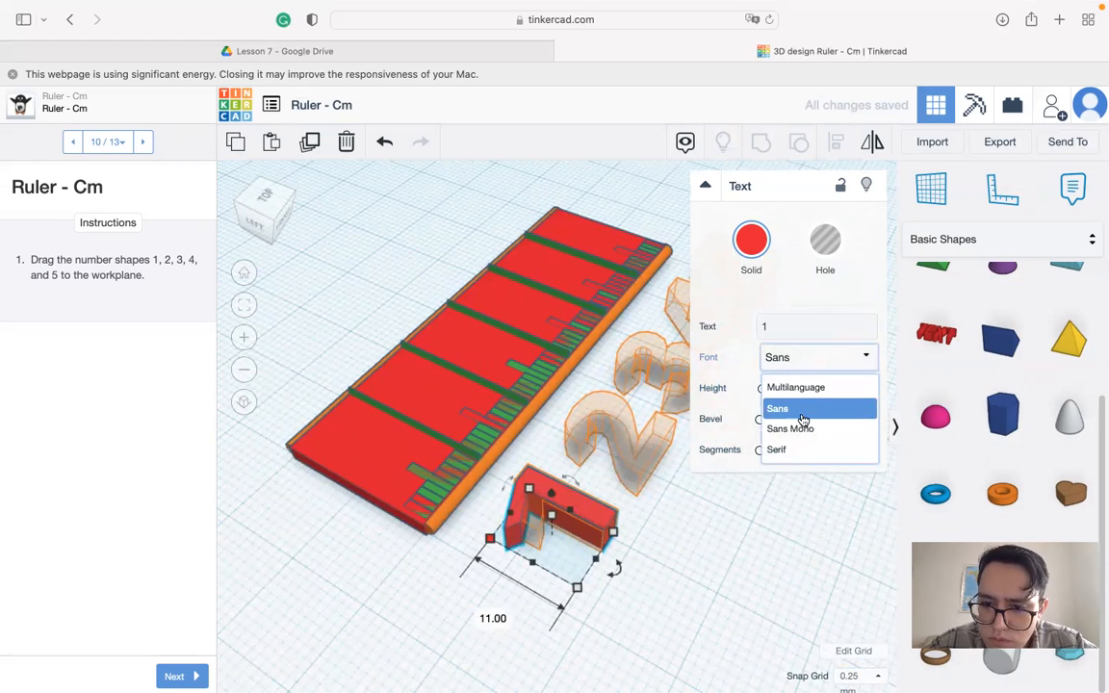
left_click(799, 428)
left_click(805, 358)
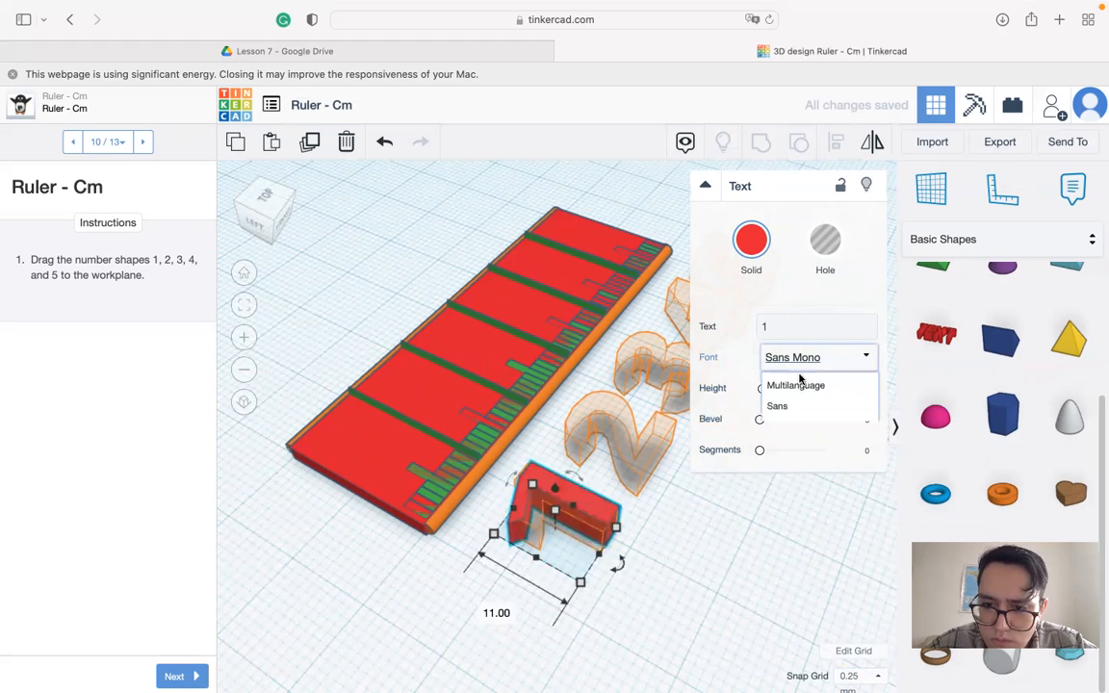
left_click(791, 450)
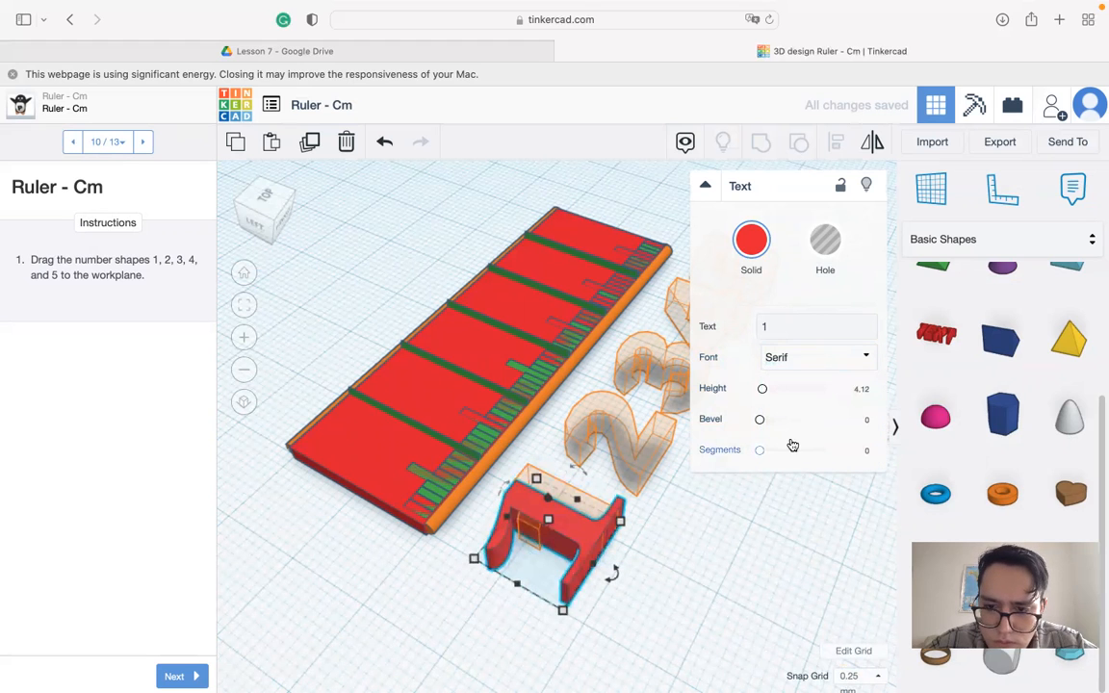
left_click(805, 365)
left_click(780, 408)
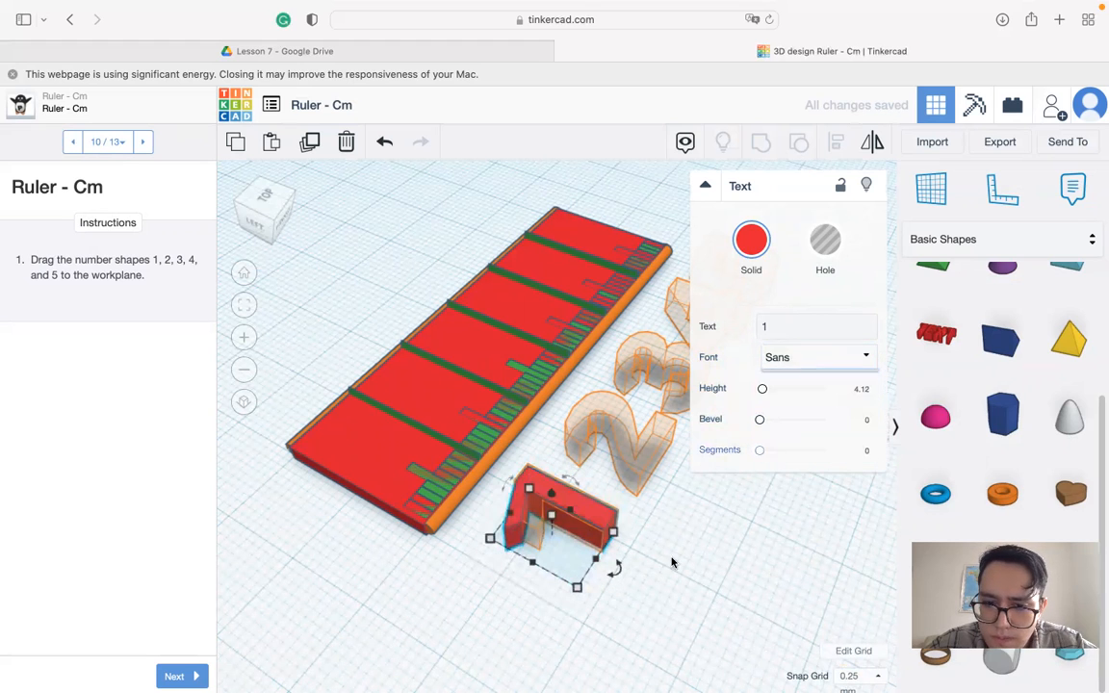
left_click(578, 614)
middle_click_drag(578, 614, 533, 596)
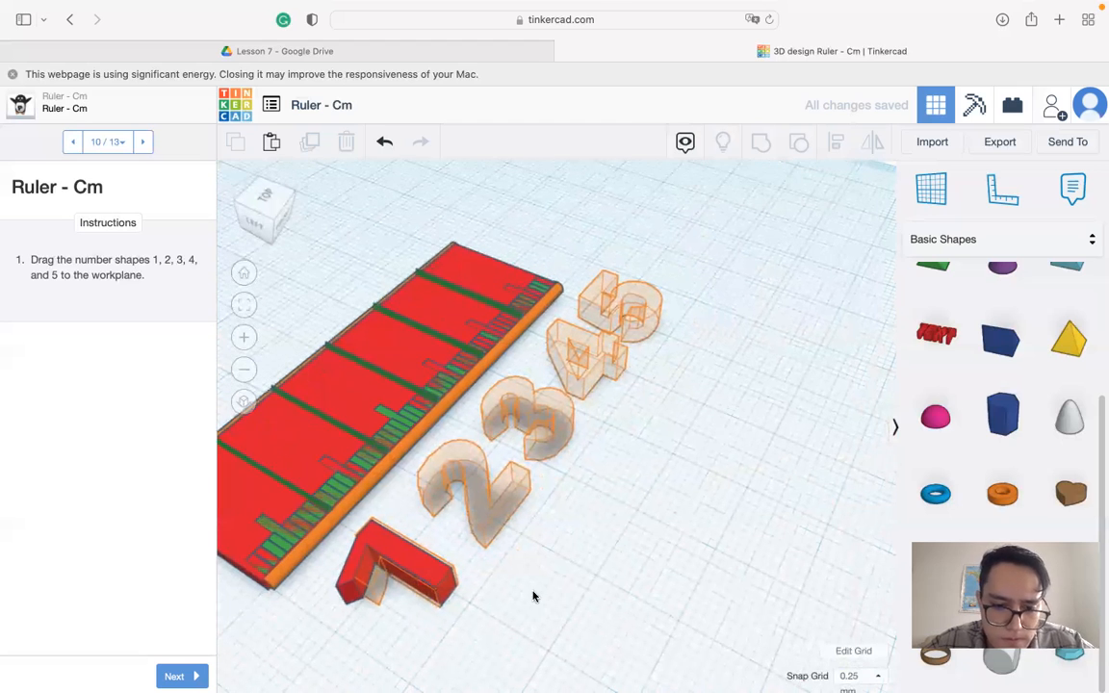
left_click(429, 572)
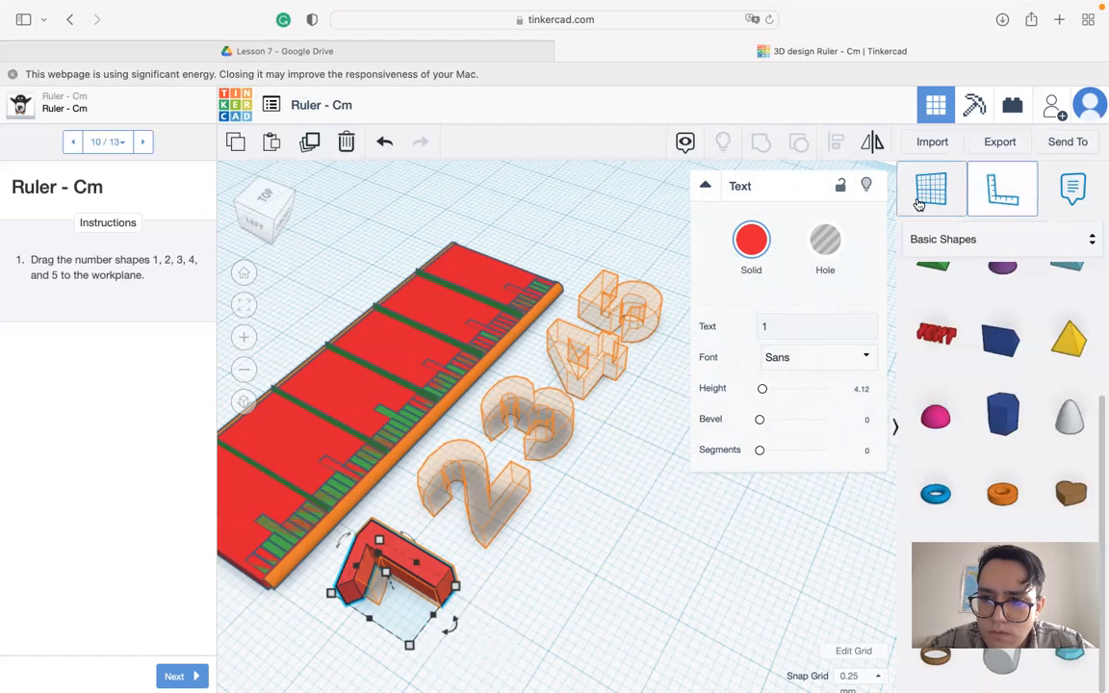
left_click(947, 203)
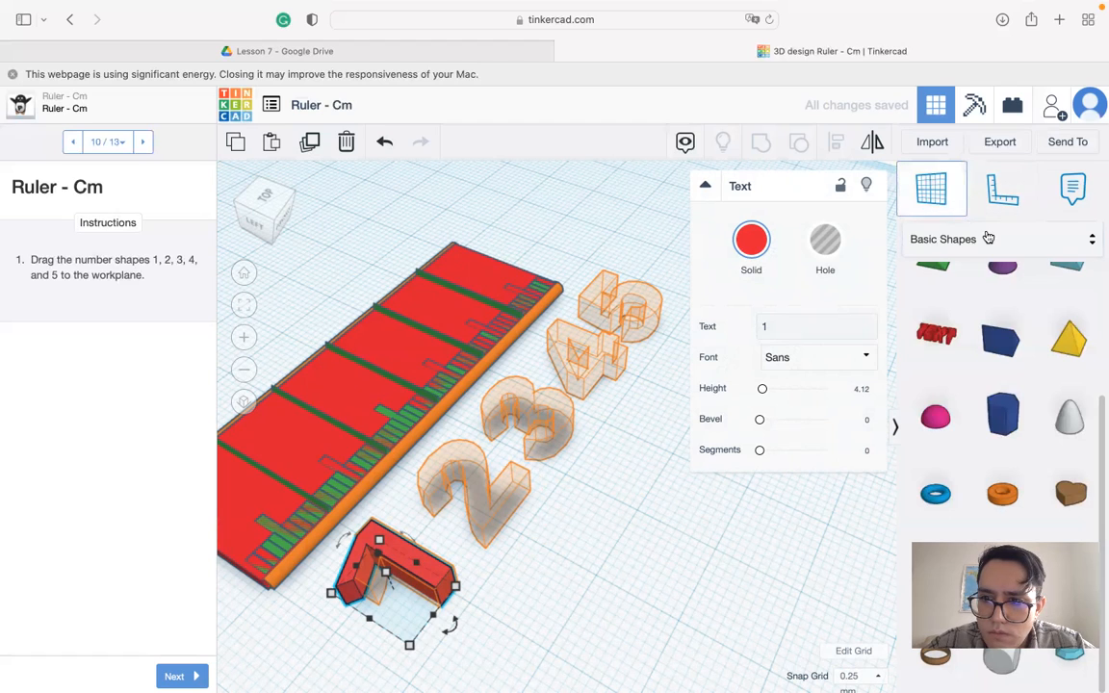
left_click(1080, 191)
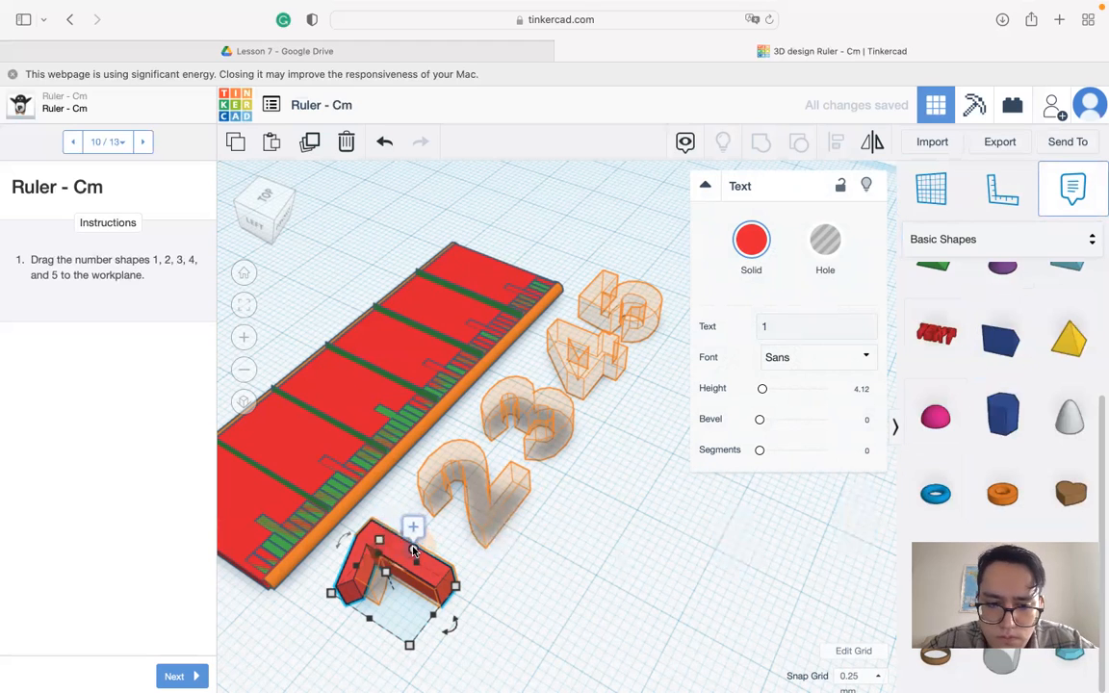
key("Escape")
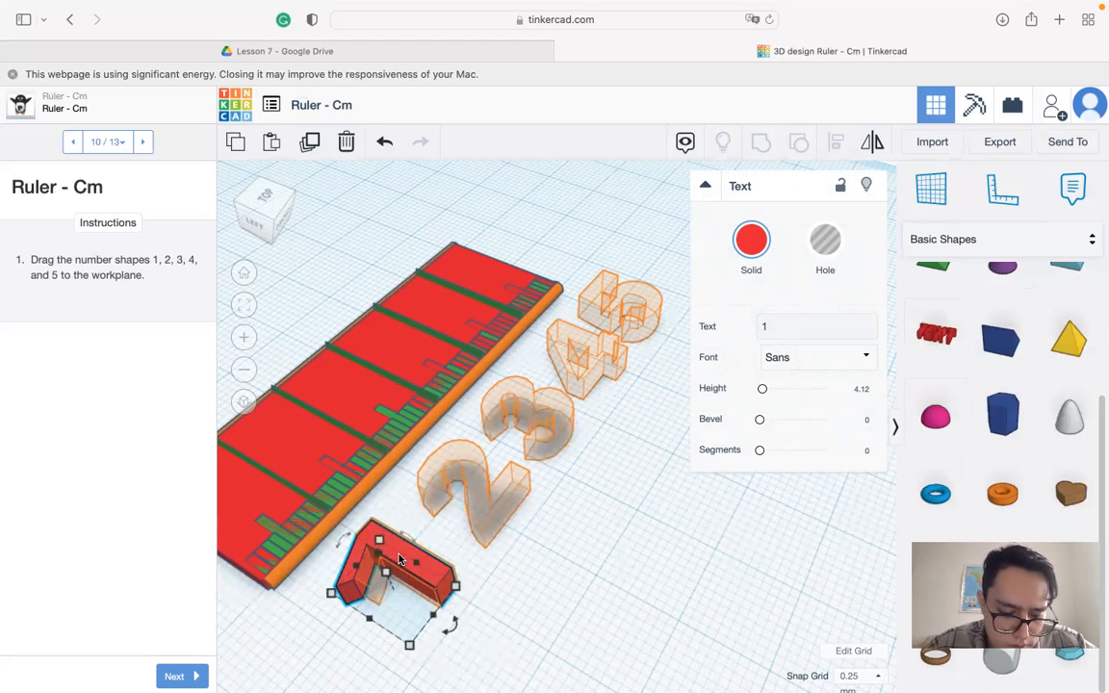
- Duplicate the numeral 1 onto the outline of the number 2, change the copy's text to 2 and fit it to the outline
left_click_drag(400, 559, 468, 476)
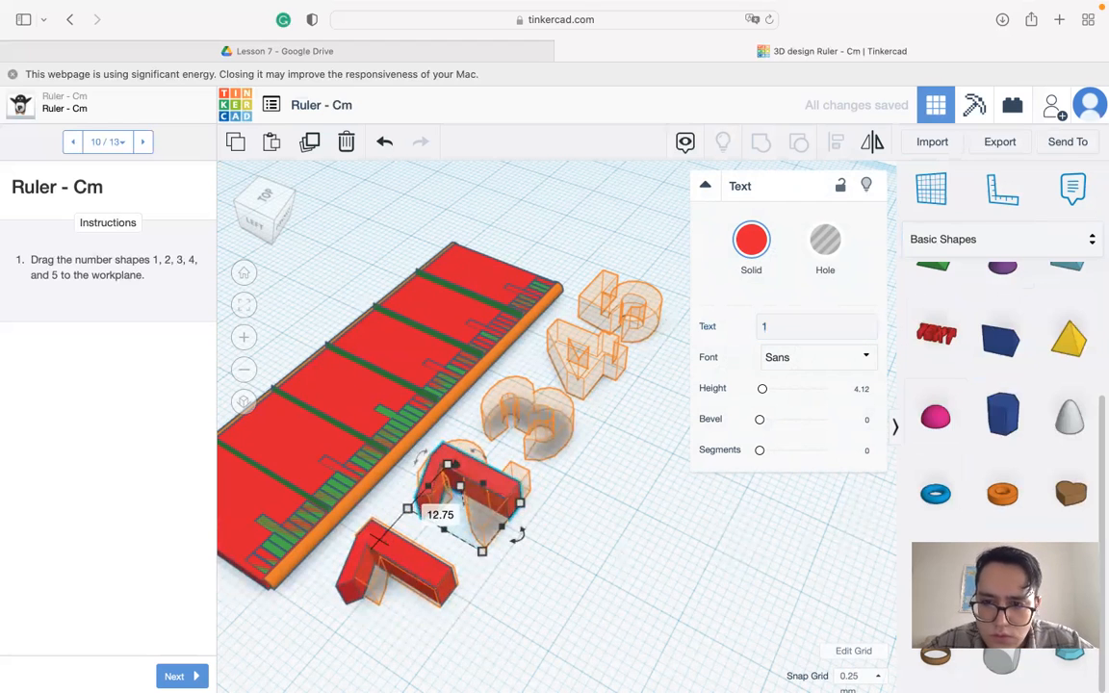
left_click_drag(806, 328, 708, 321)
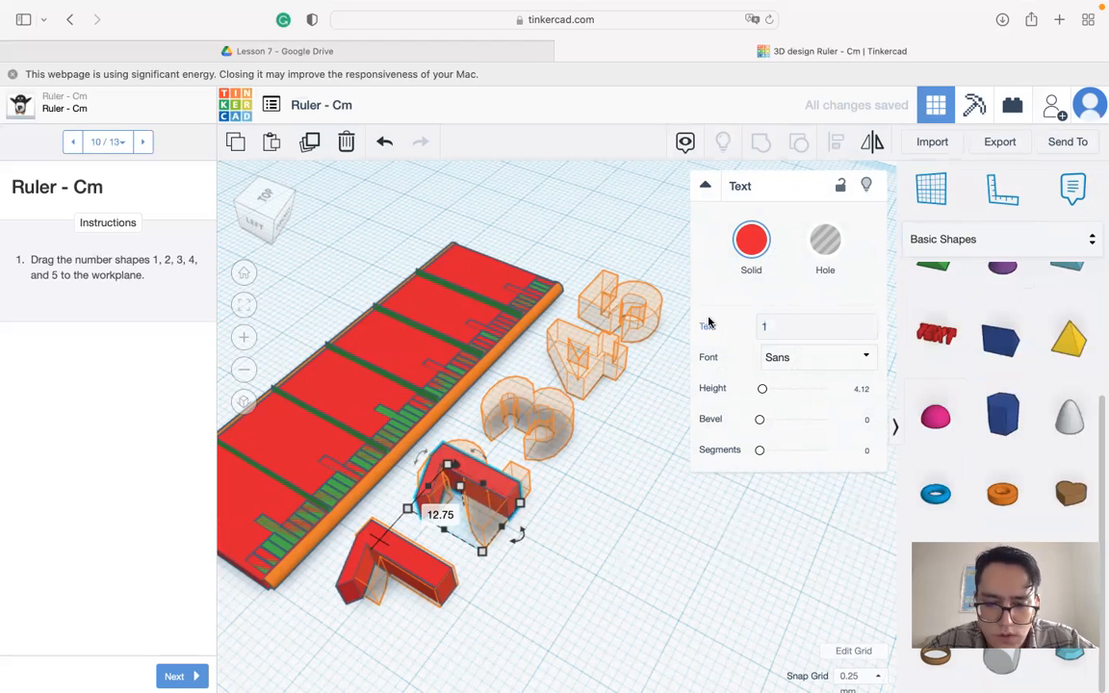
double_click(802, 324)
type("2")
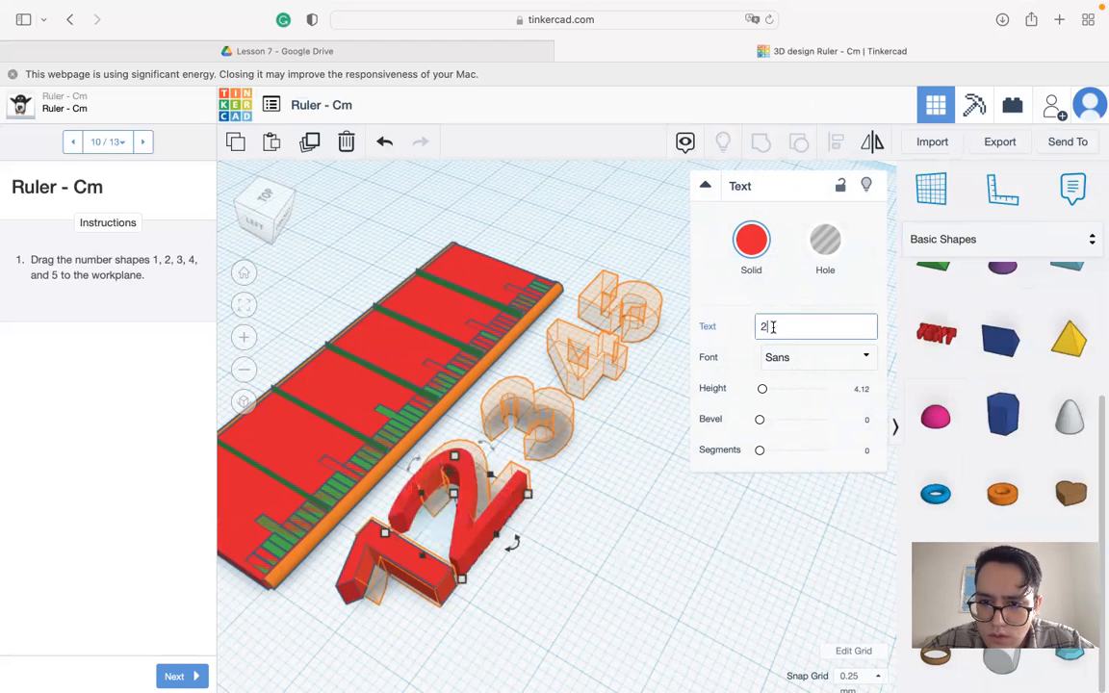
left_click(469, 532)
- Duplicate the numeral 2 about 13 mm away onto the outline of the number 3 and try to change the copy's text
left_click_drag(439, 553, 583, 422)
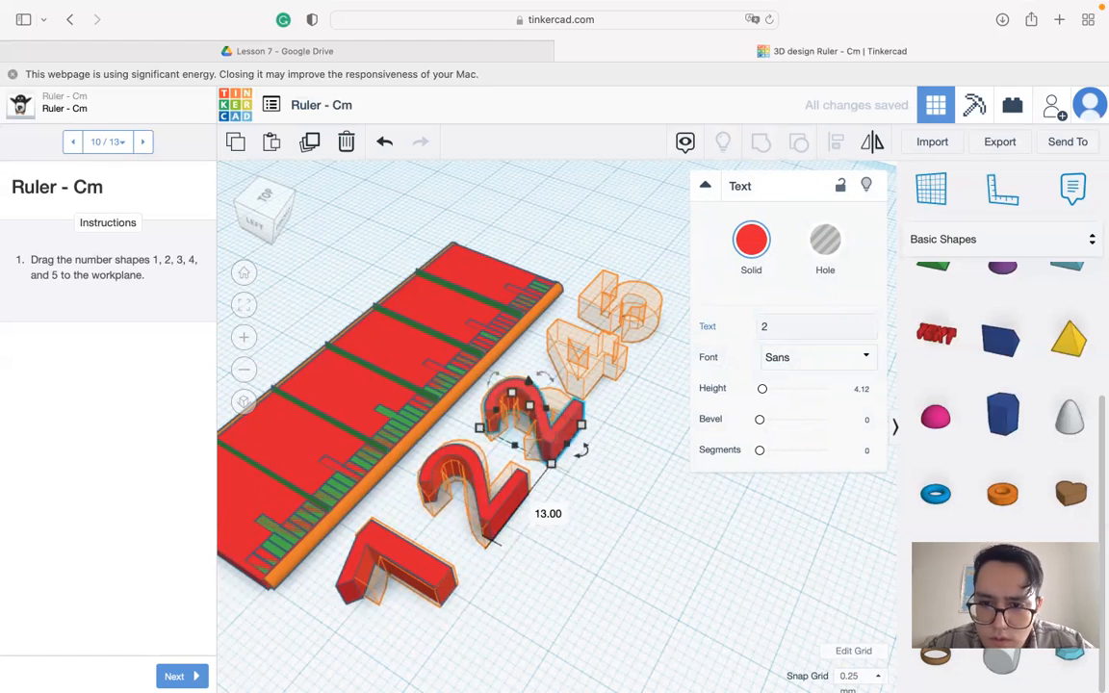
left_click(777, 323)
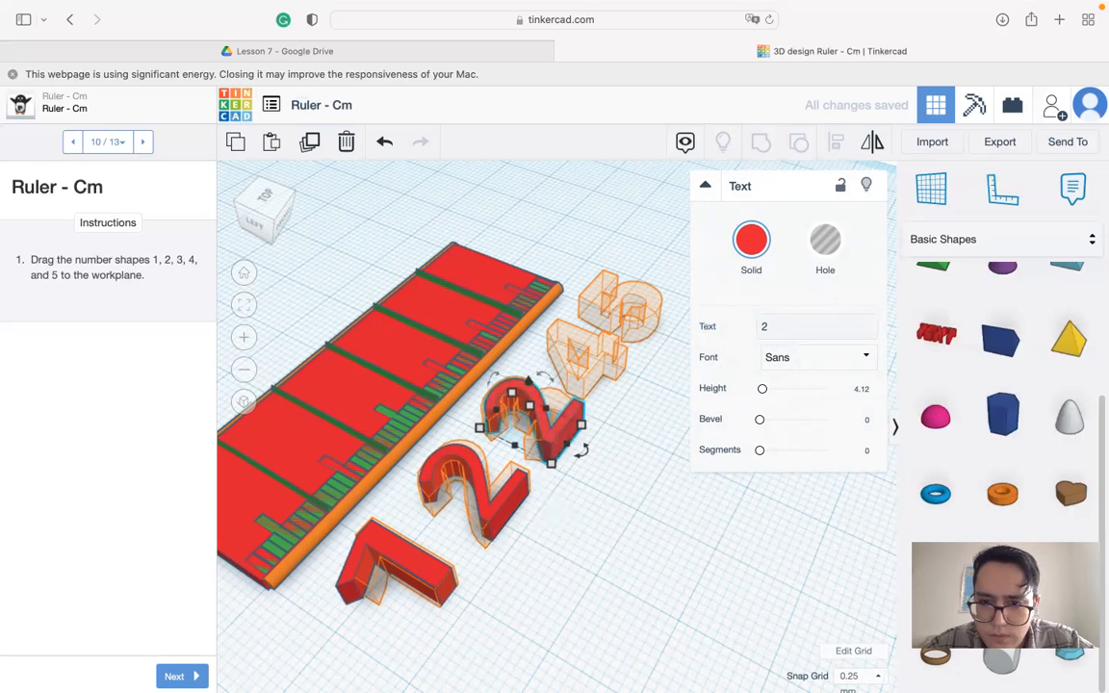
key("BackSpace")
type("3")
key("Return")
left_click_drag(568, 416, 607, 376)
key("super+z")
key("super+z")
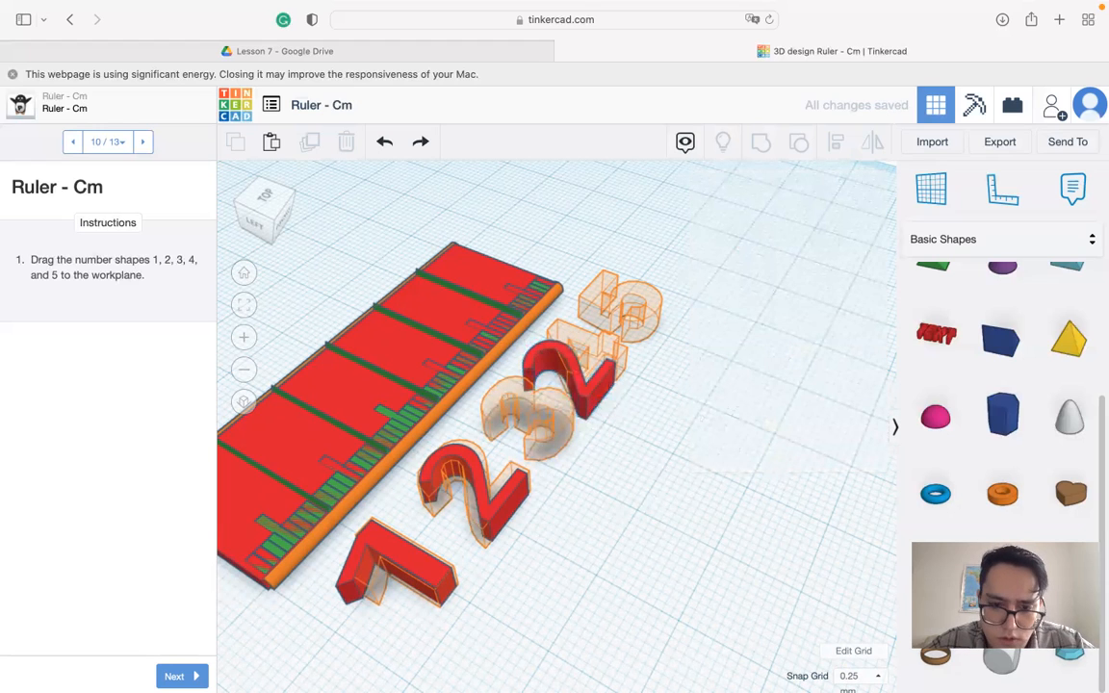
- Set the text of the numeral on the outline of the number 3 to 3
left_click(553, 436)
left_click(792, 327)
double_click(816, 326)
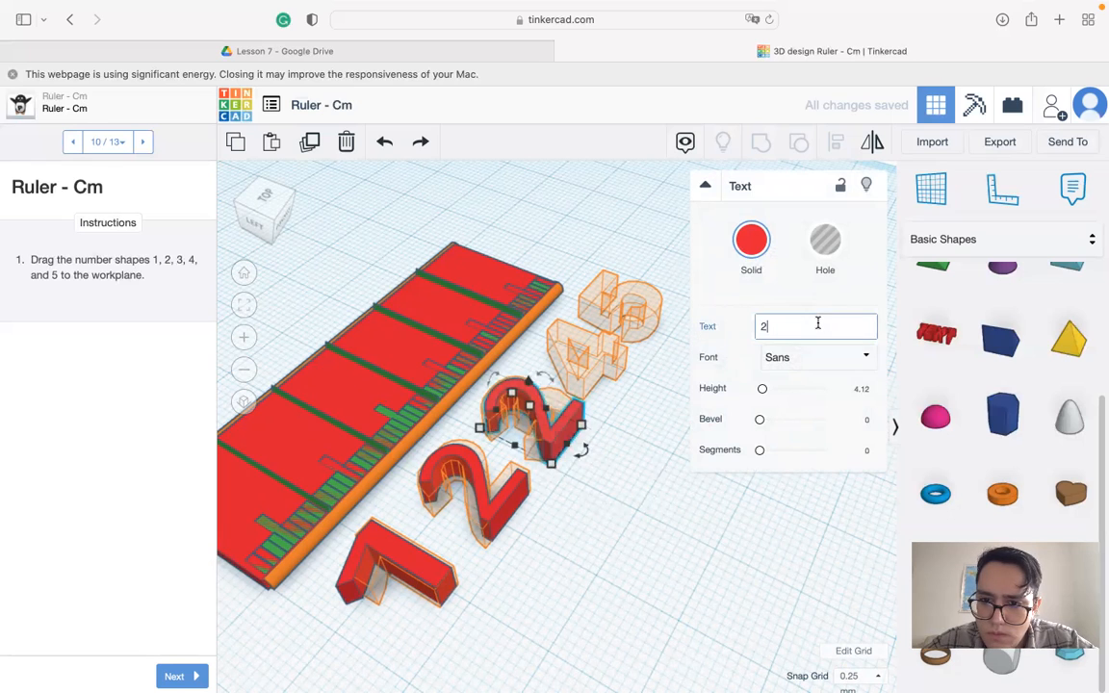
type("3")
key("Return")
left_click(596, 416)
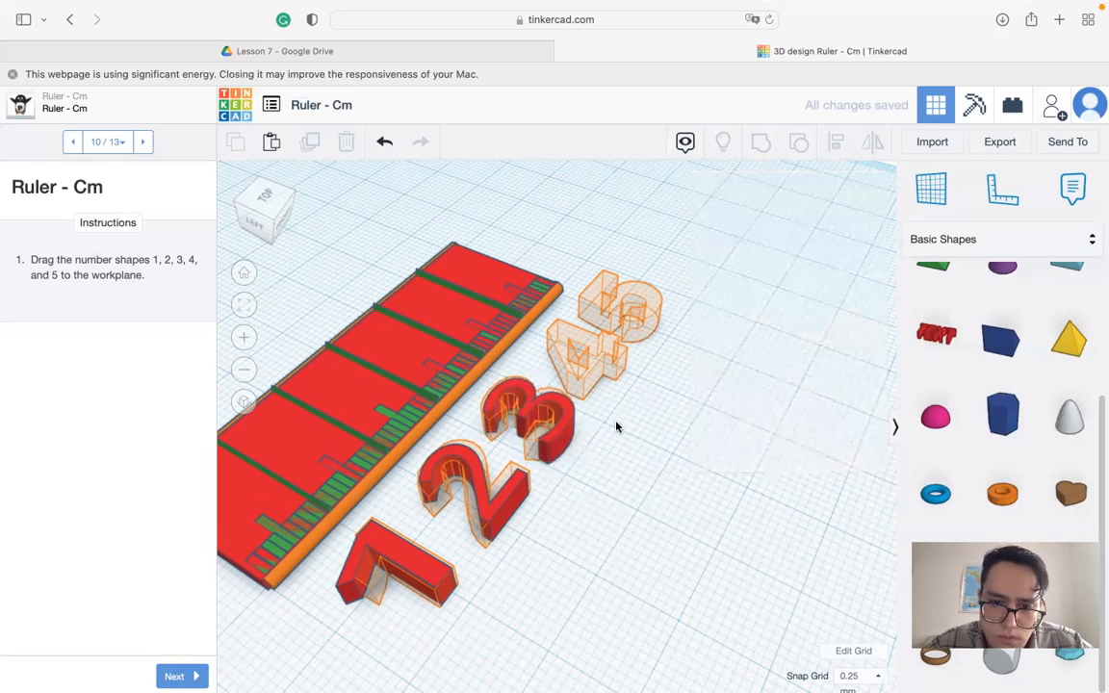
- Duplicate the numeral 3 about 13.75 mm away onto the outline of the number 4 and change the copy's text to 4
left_click_drag(568, 415, 627, 357, "alt")
left_click(767, 328)
left_click(789, 328)
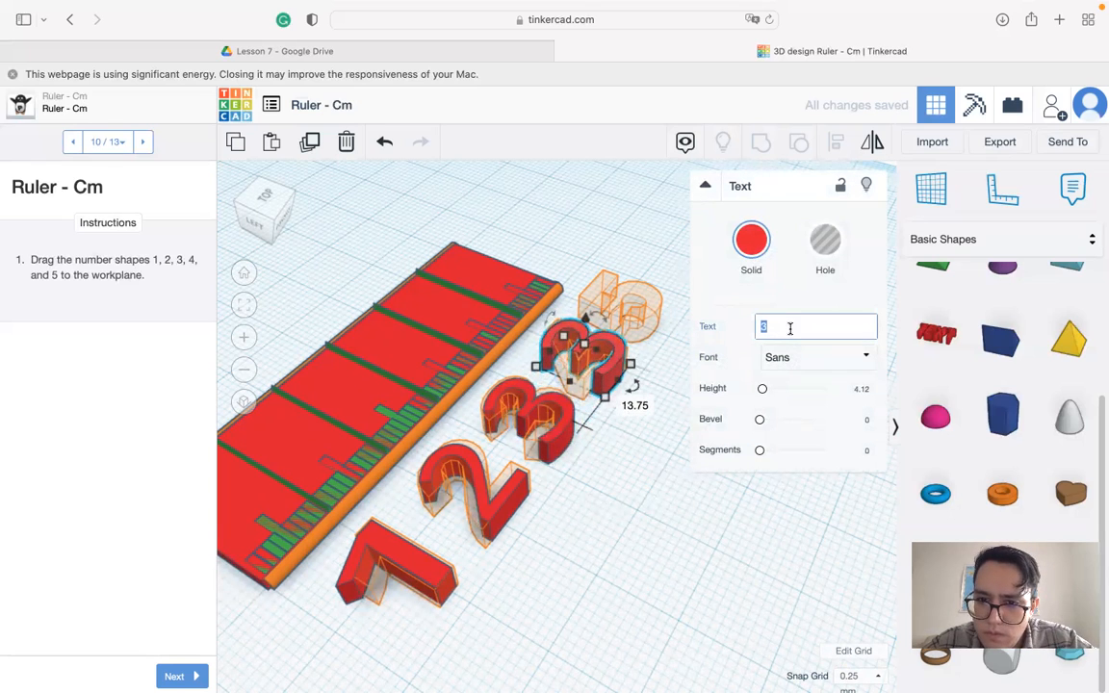
type("4")
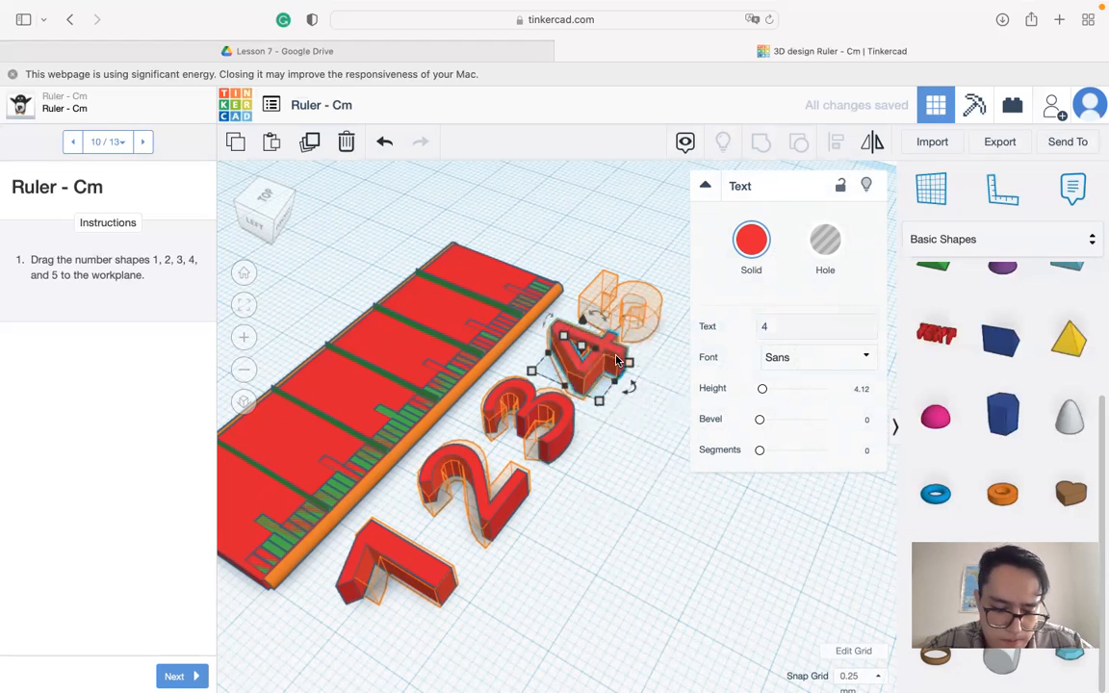
- Duplicate the numeral 4 onto the outline of the number 5 and change the copy's text to 5
left_click_drag(603, 350, 641, 302, "alt")
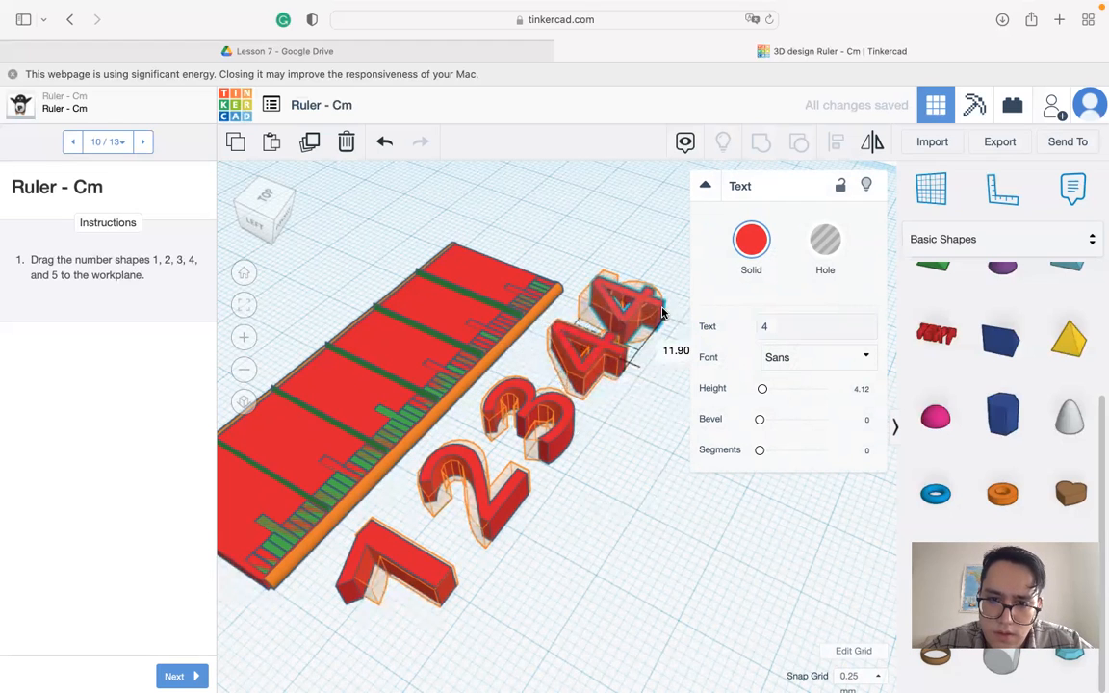
left_click_drag(786, 323, 704, 320)
left_click(708, 324)
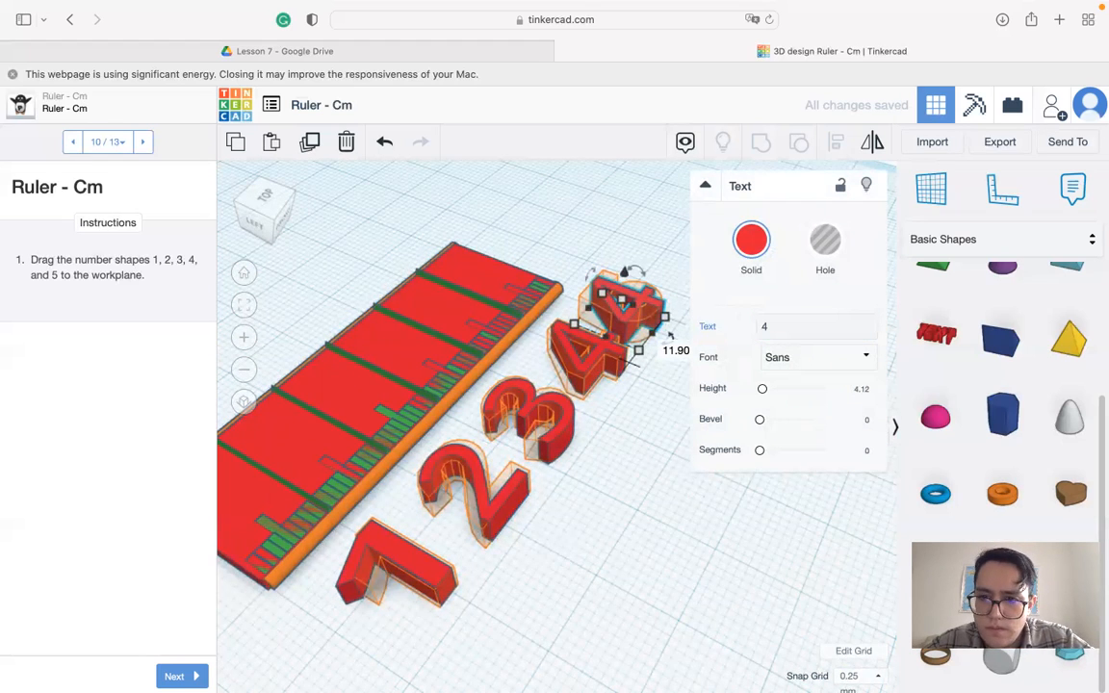
double_click(770, 326)
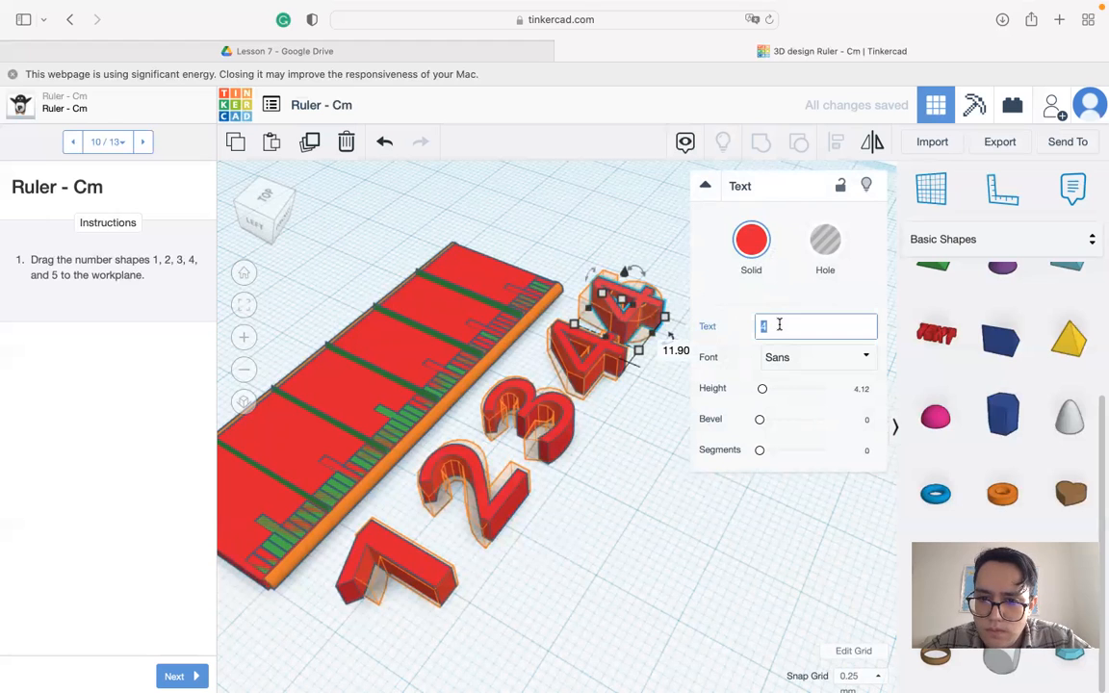
type("5")
left_click(665, 416)
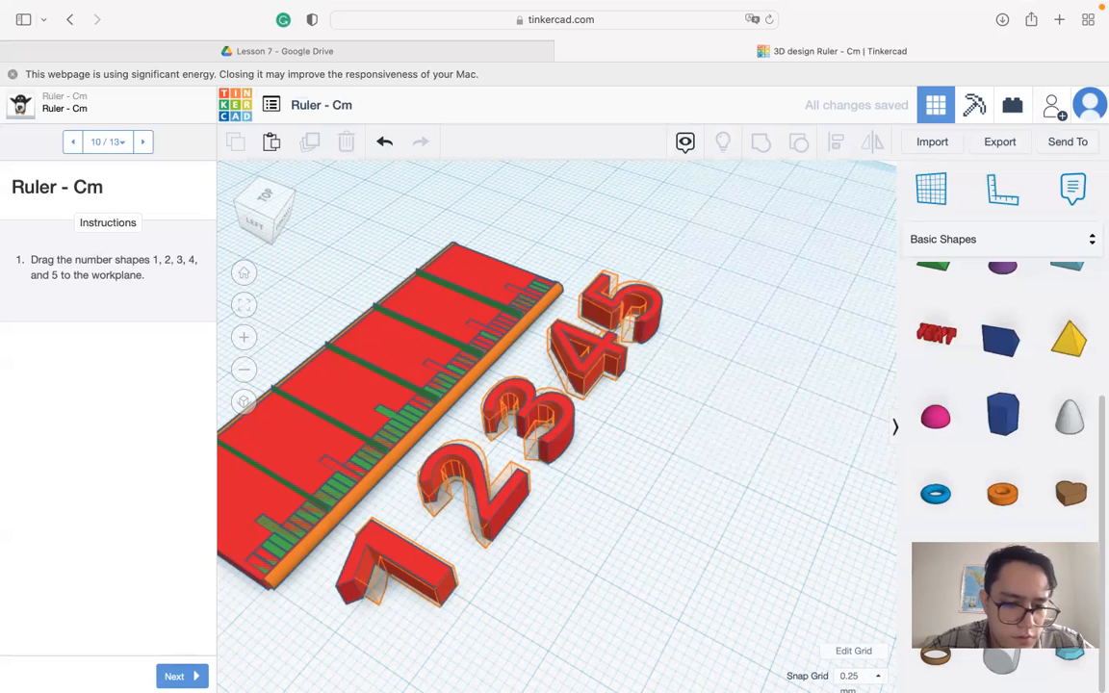
- Advance the lesson to step 11 and scale all five numerals down proportionally together to match the small outlines
left_click(174, 676)
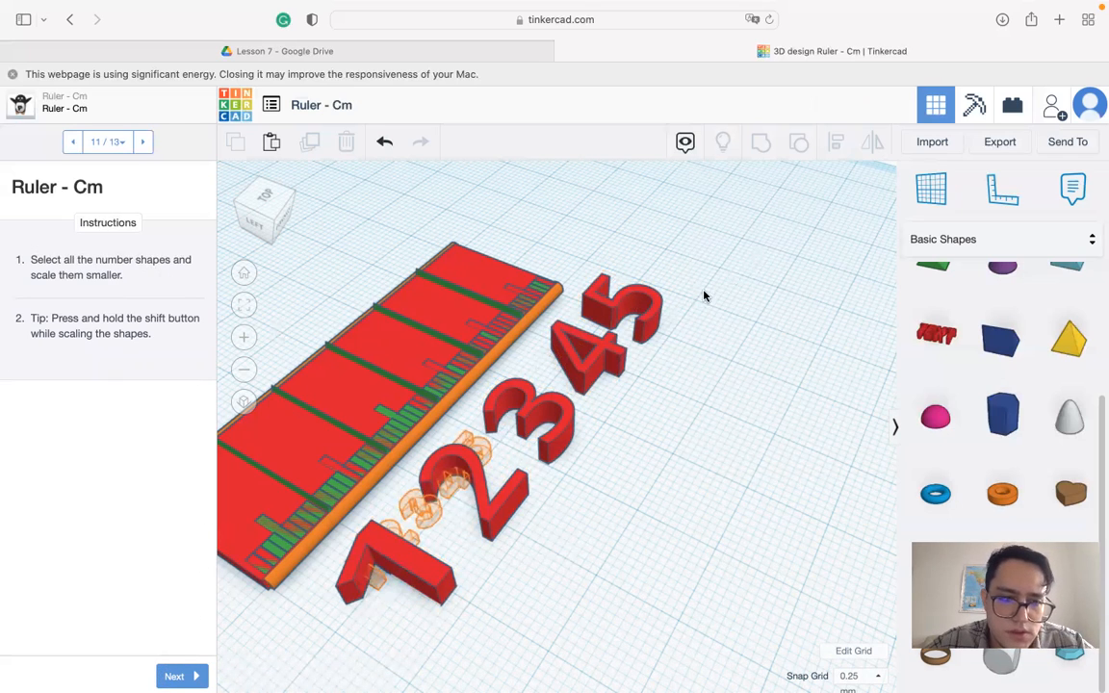
left_click(431, 577)
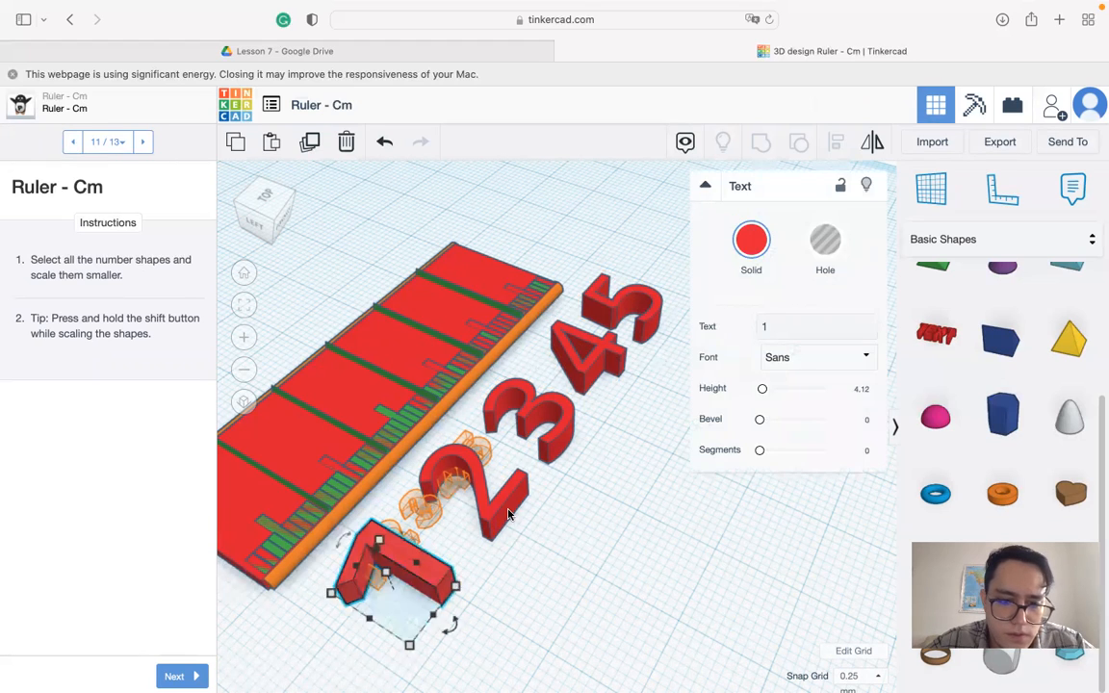
left_click(486, 486, "shift")
left_click(596, 353, "shift")
left_click(529, 414, "shift")
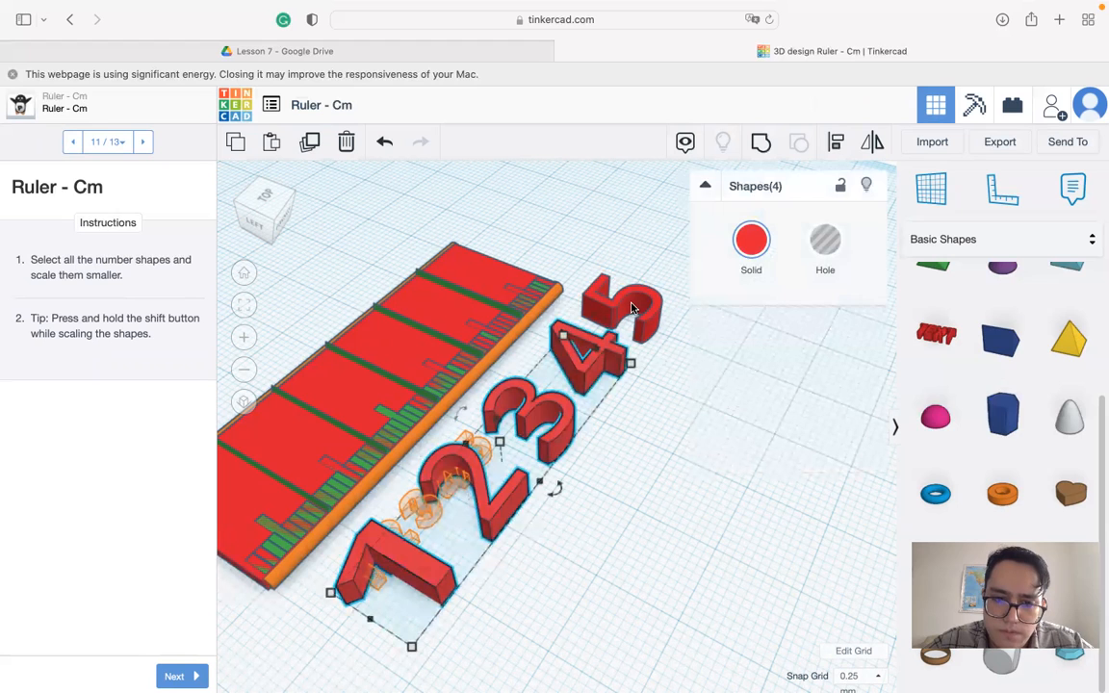
left_click(653, 317, "shift")
left_click_drag(664, 318, 484, 454, "shift")
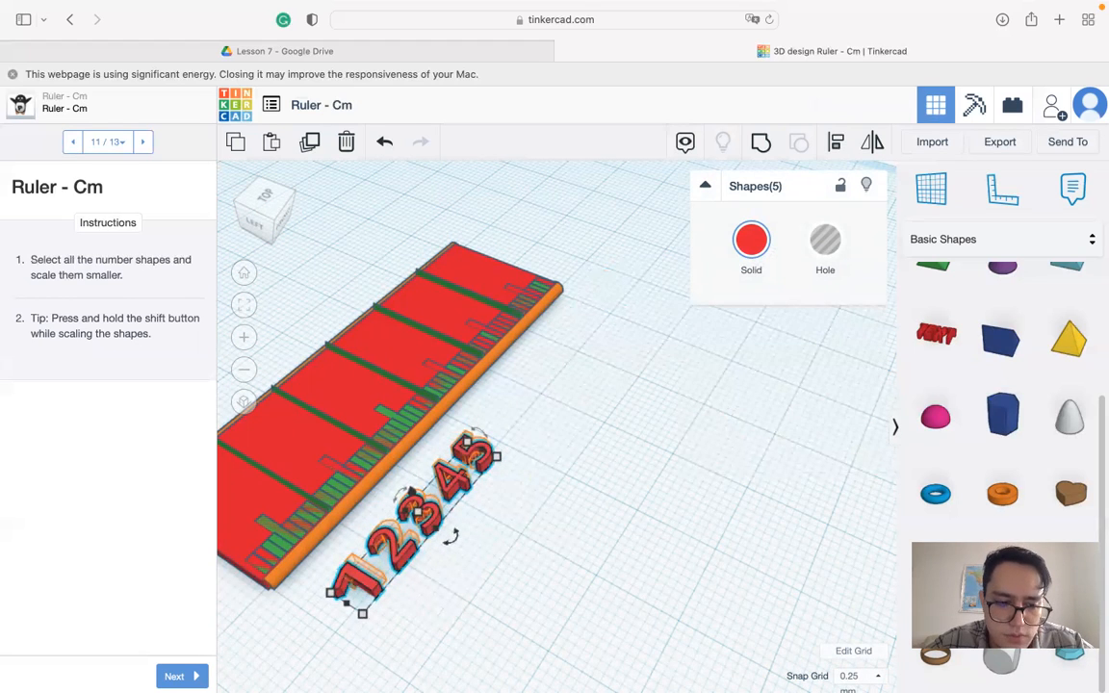
- Advance the lesson to step 12, shift the row of five numerals along beside the ruler and select the numeral 1
left_click(175, 676)
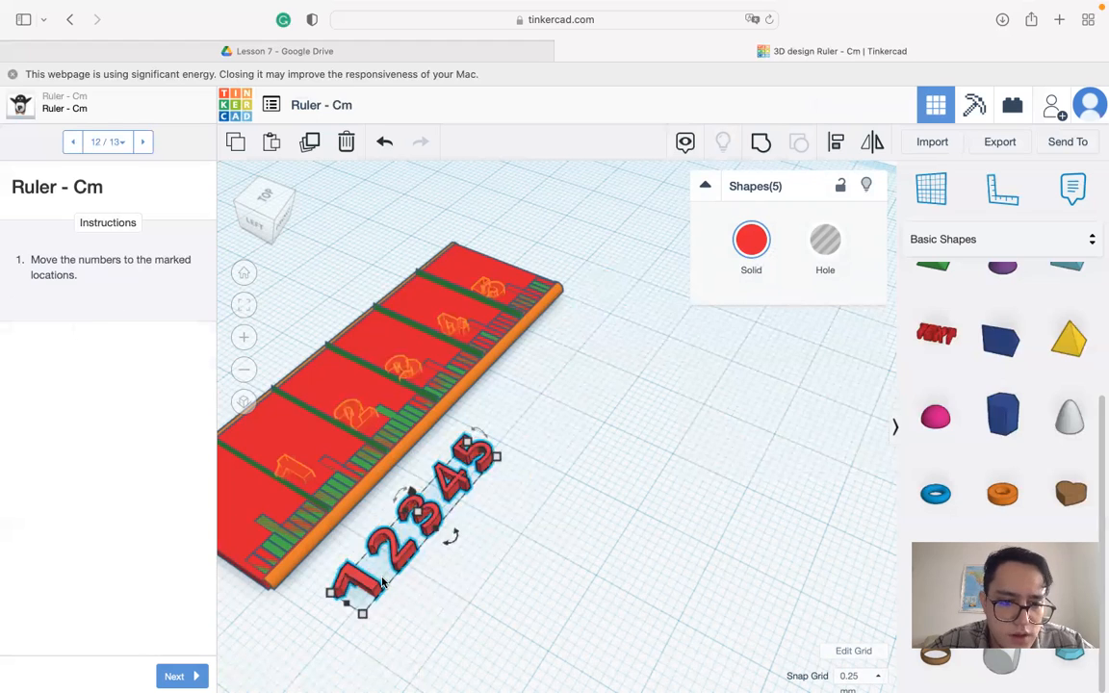
left_click_drag(361, 583, 370, 530)
left_click(399, 535)
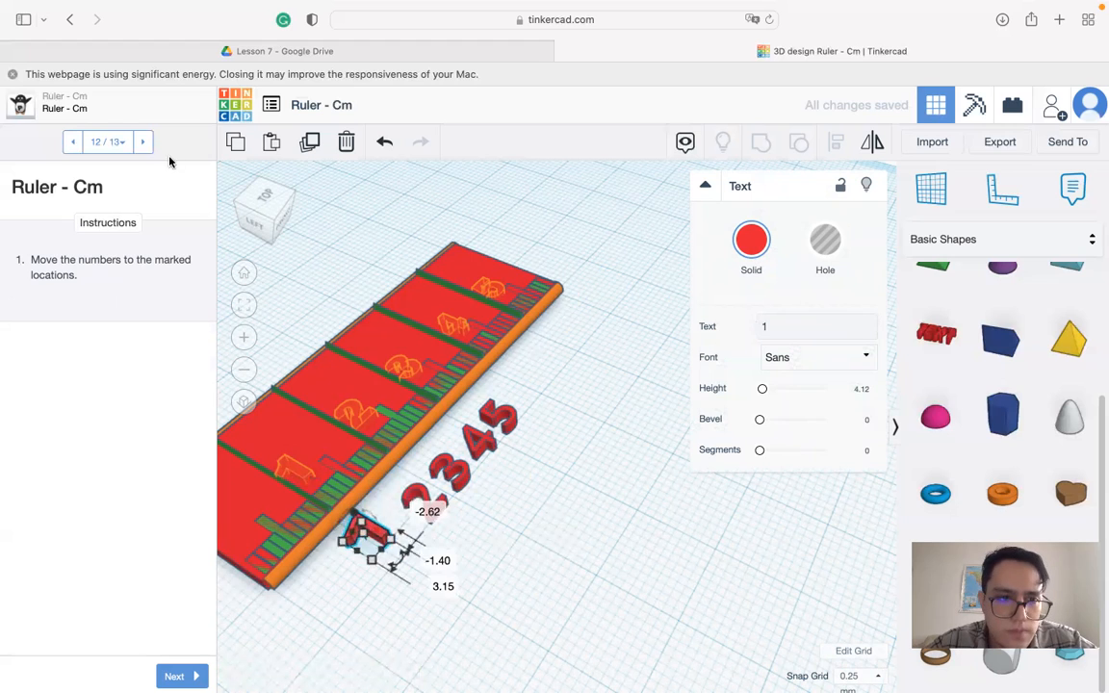
- Try to move the numeral 1 toward its marked location from the front view and undo the move
left_click(284, 221)
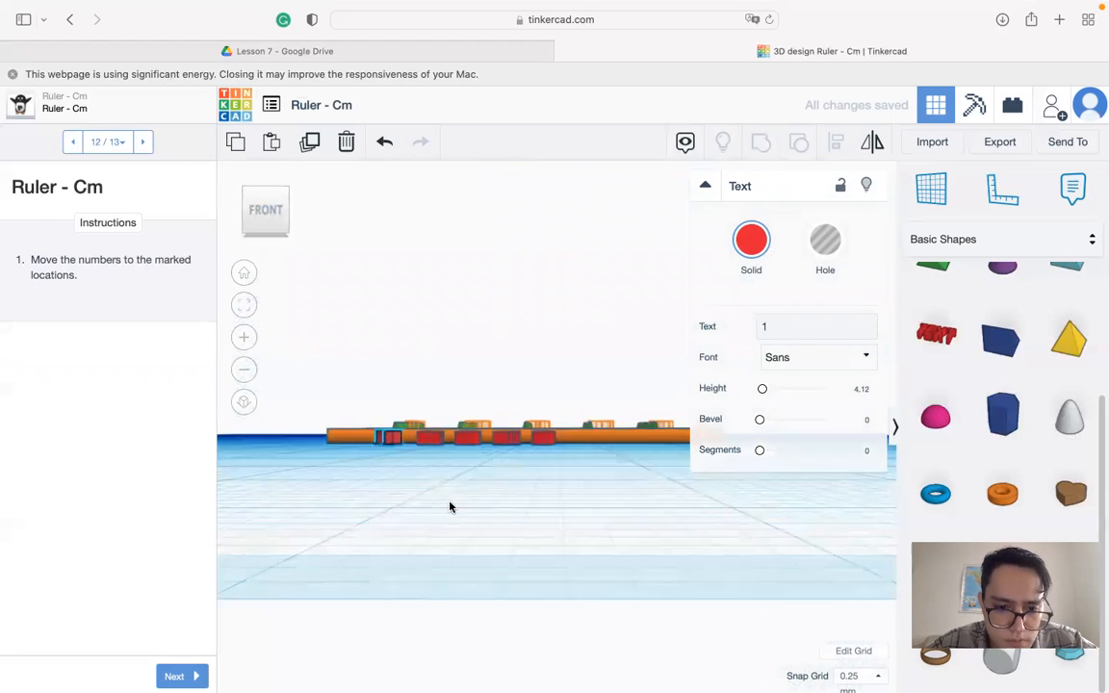
scroll(408, 474, "down", 5)
scroll(430, 471, "up", 10)
scroll(429, 472, "up", 3)
left_click_drag(273, 502, 306, 470)
key("super+z")
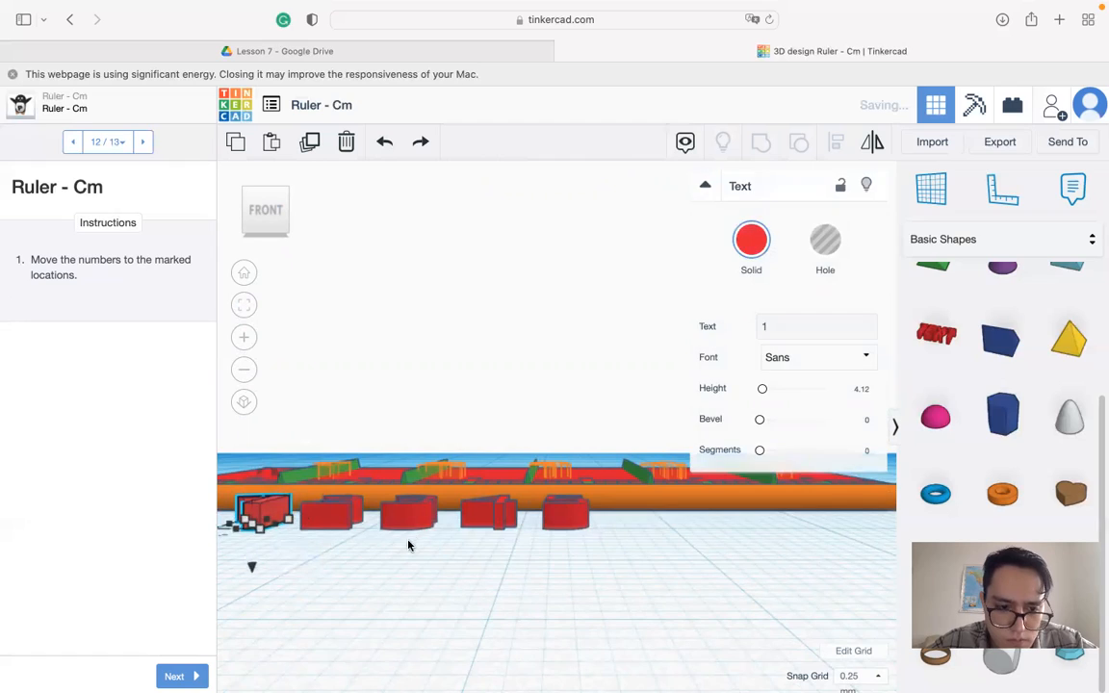
- Try to place the numeral 1 on the ruler from the top view and undo the placement
right_click_drag(356, 561, 422, 590)
middle_click_drag(422, 590, 631, 508)
scroll(626, 508, "down", 5)
right_click_drag(478, 523, 575, 574)
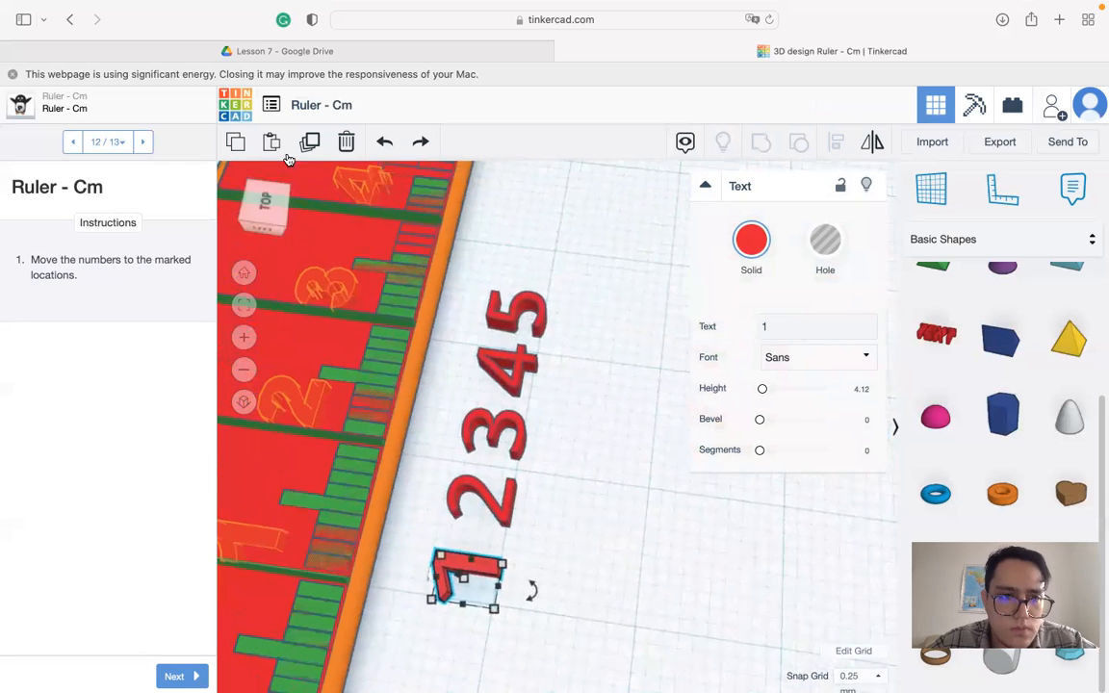
left_click(266, 203)
left_click_drag(486, 576, 290, 586)
right_click_drag(453, 619, 338, 497)
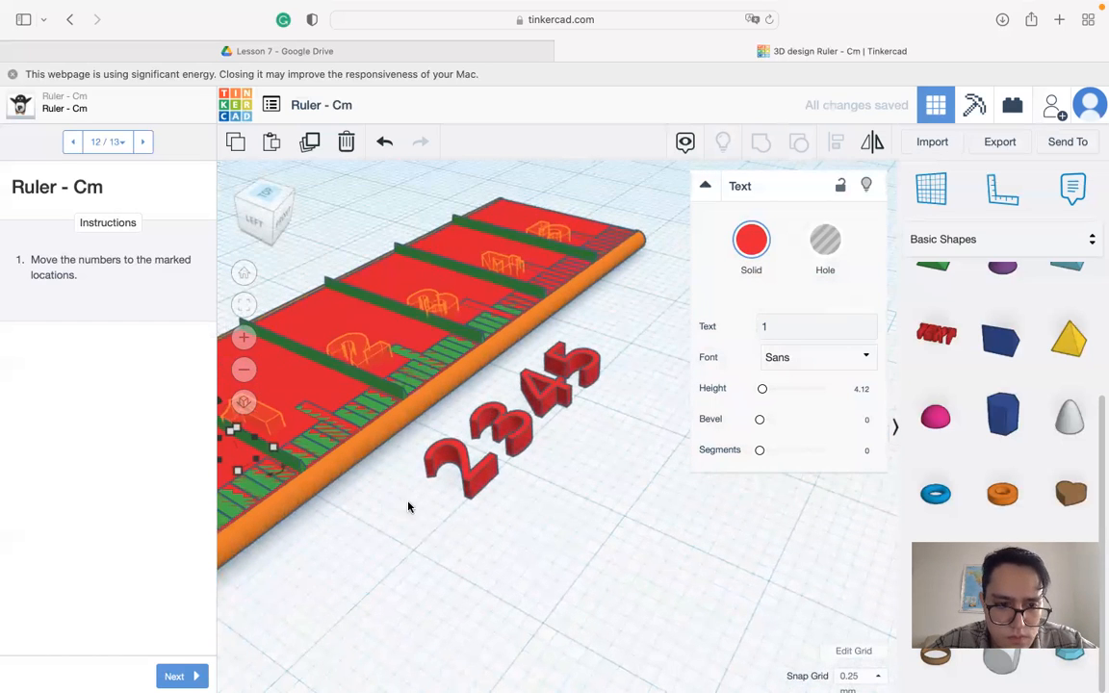
key("ctrl+z")
- Select all five numerals and raise them 1.25 mm above the workplane
middle_click_drag(531, 546, 462, 532)
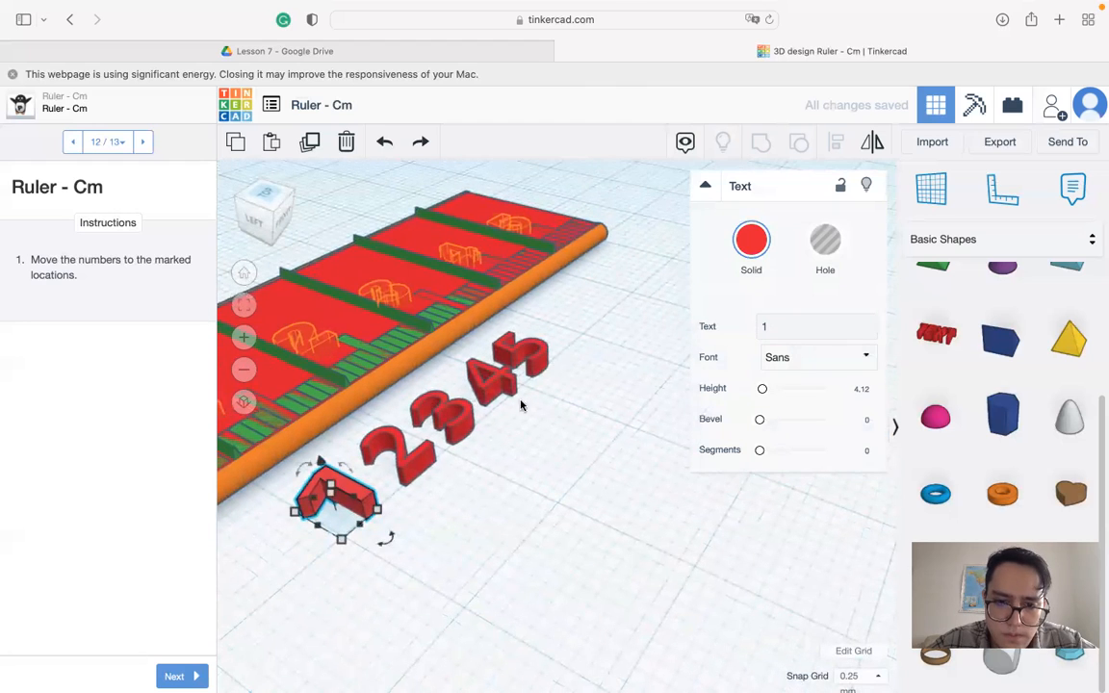
left_click_drag(437, 567, 437, 567)
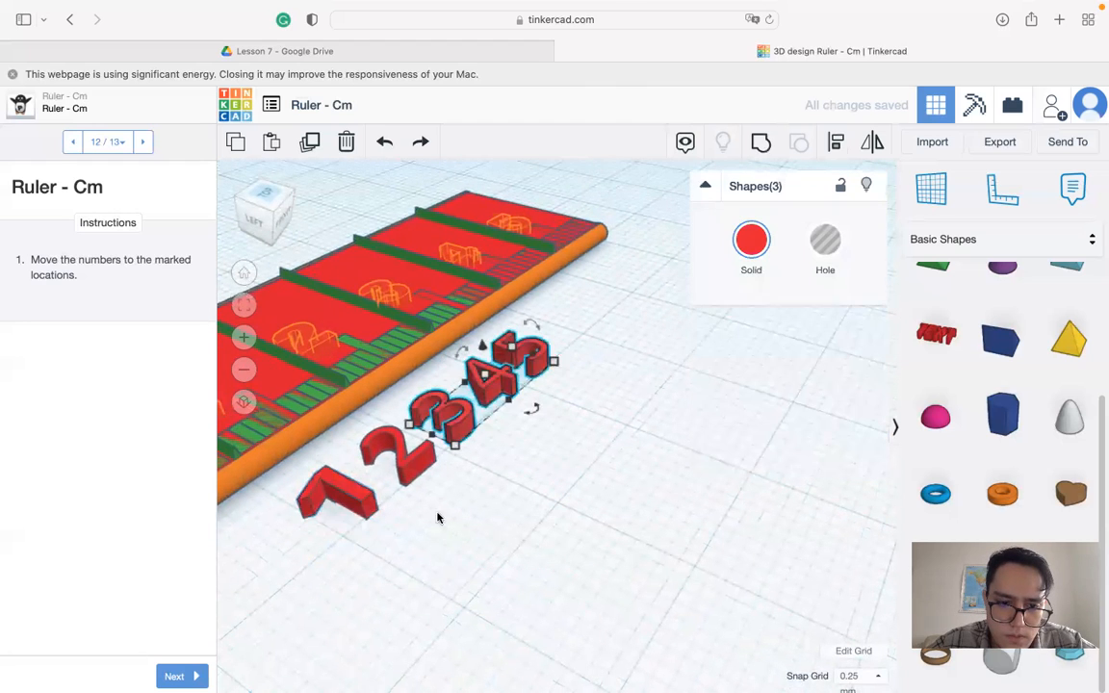
left_click(414, 468, "shift")
left_click(352, 499, "shift")
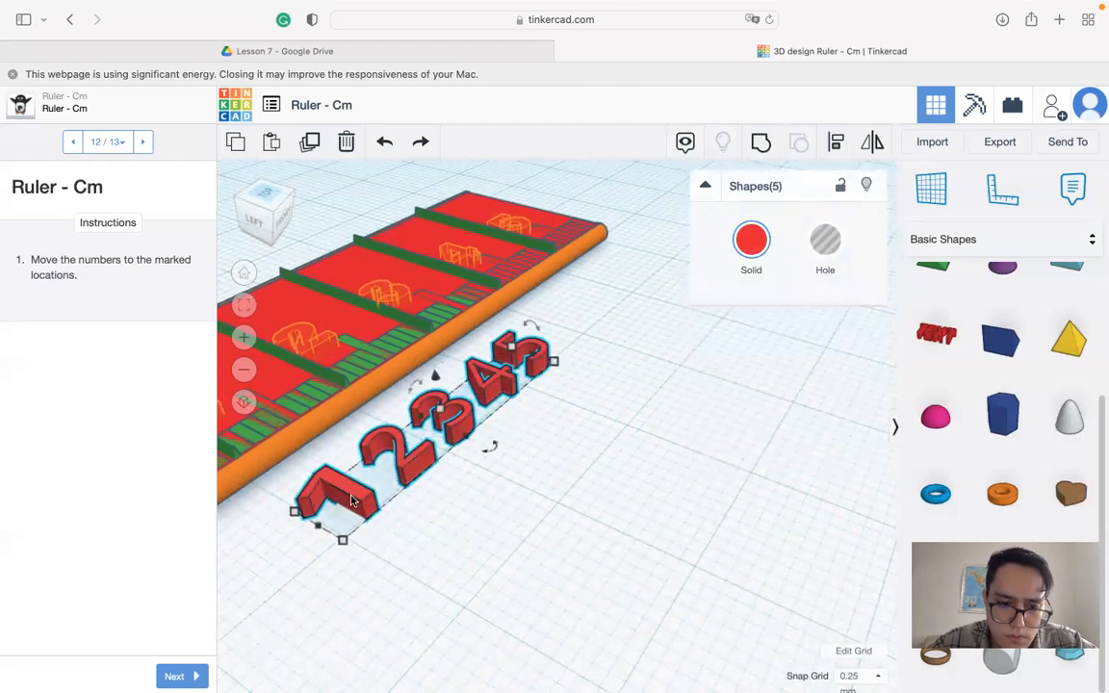
right_click_drag(557, 575, 445, 458)
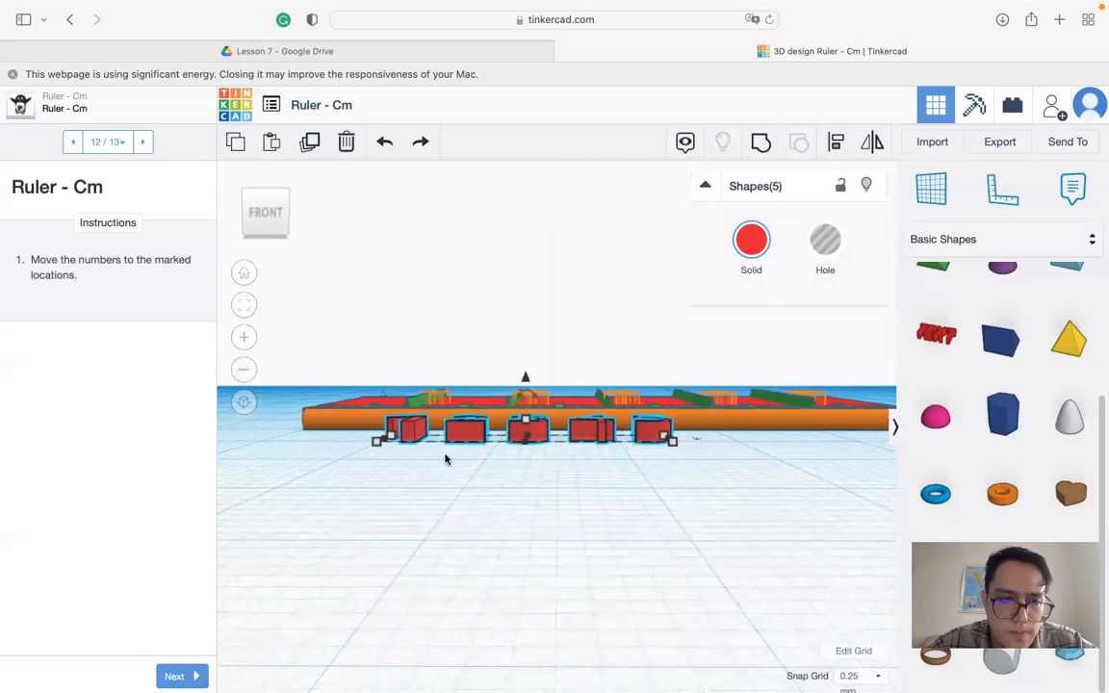
left_click(277, 219)
left_click_drag(525, 389, 525, 376)
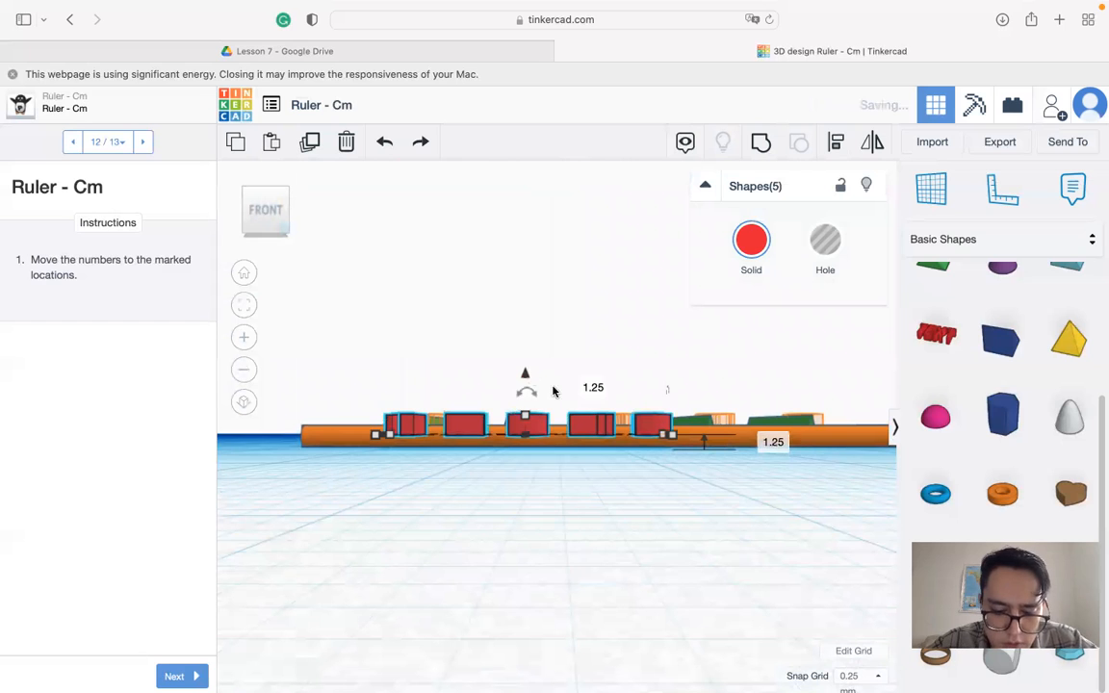
- Move the five numerals together about 14.87 mm onto the ruler, with the numeral 1 on its marked location
left_click(265, 189)
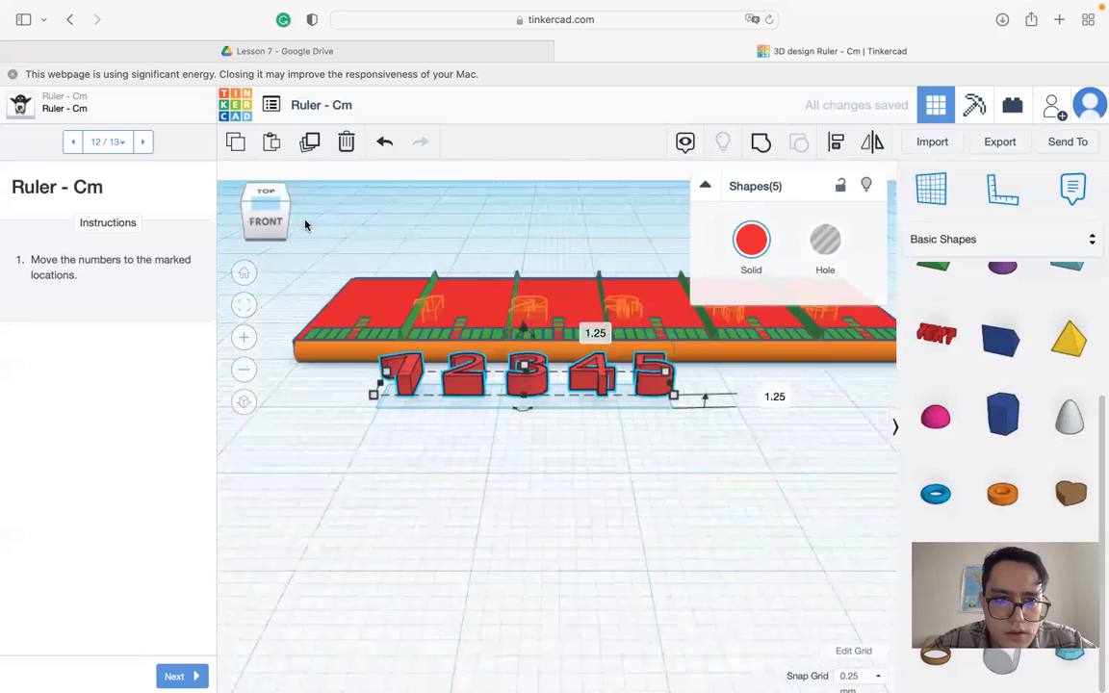
scroll(516, 405, "down", 8)
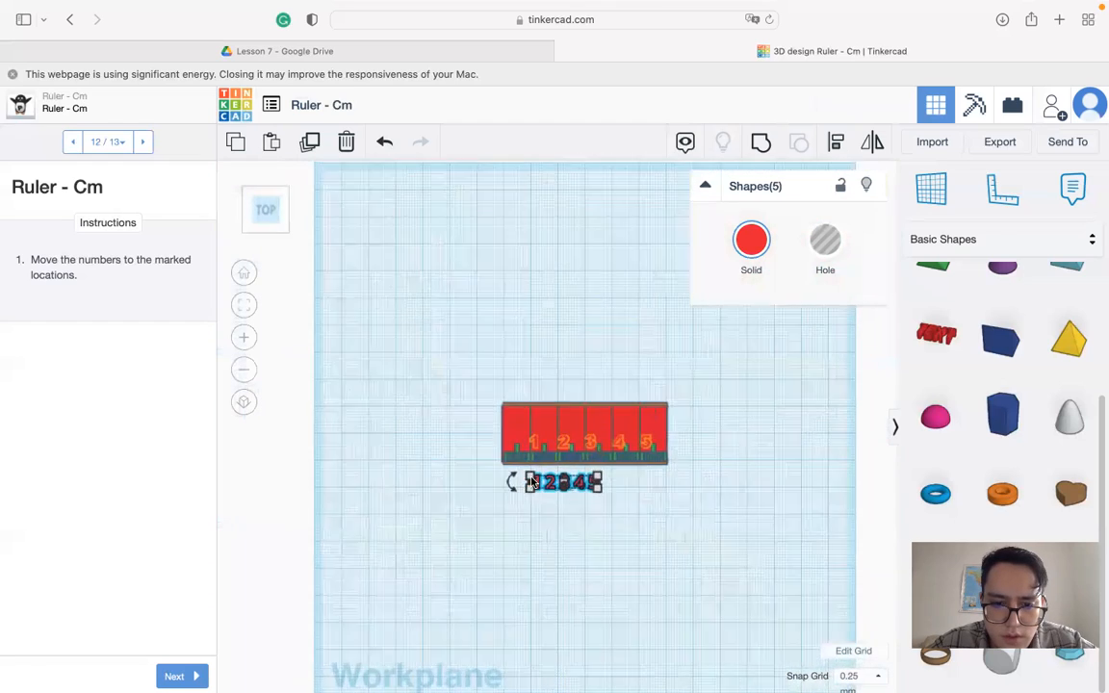
scroll(544, 460, "up", 6)
left_click_drag(545, 574, 537, 471)
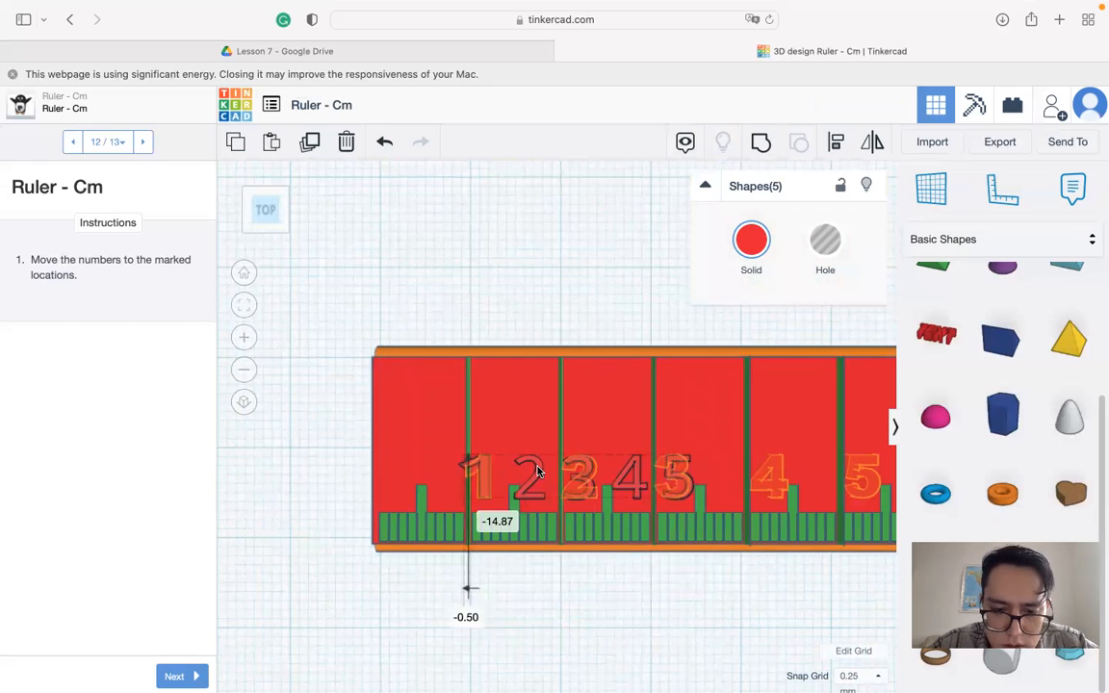
left_click(606, 591)
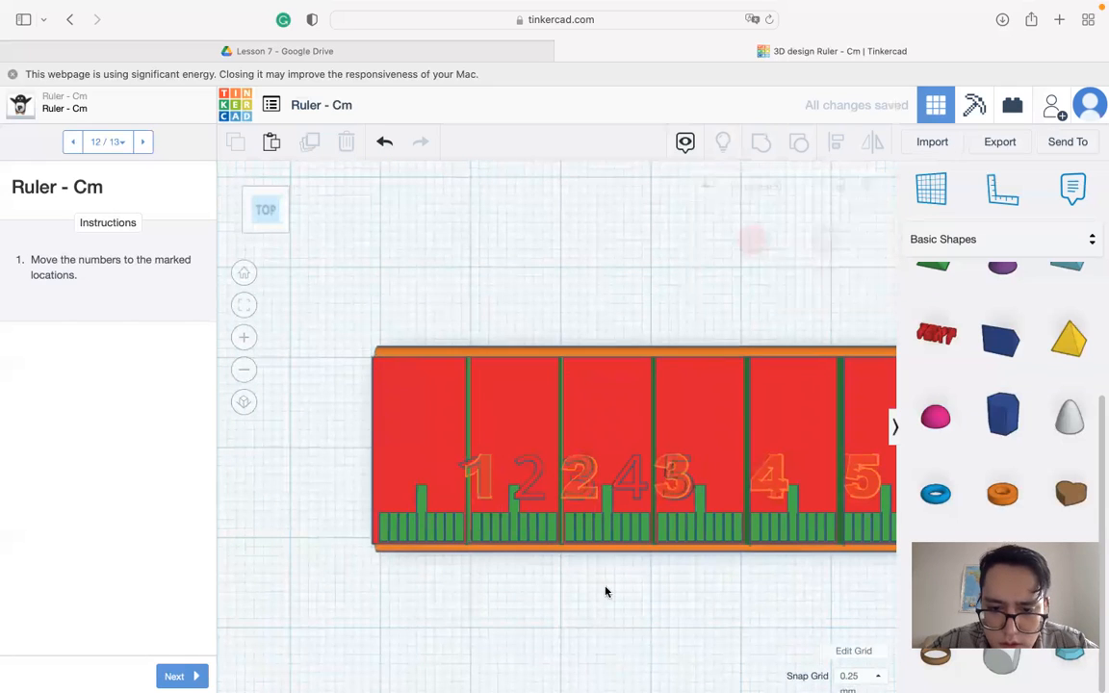
- Select the numerals 3, 4 and 5 and move them together about 19.5 mm along the ruler so the 5 sits on its marked location
left_click(579, 482)
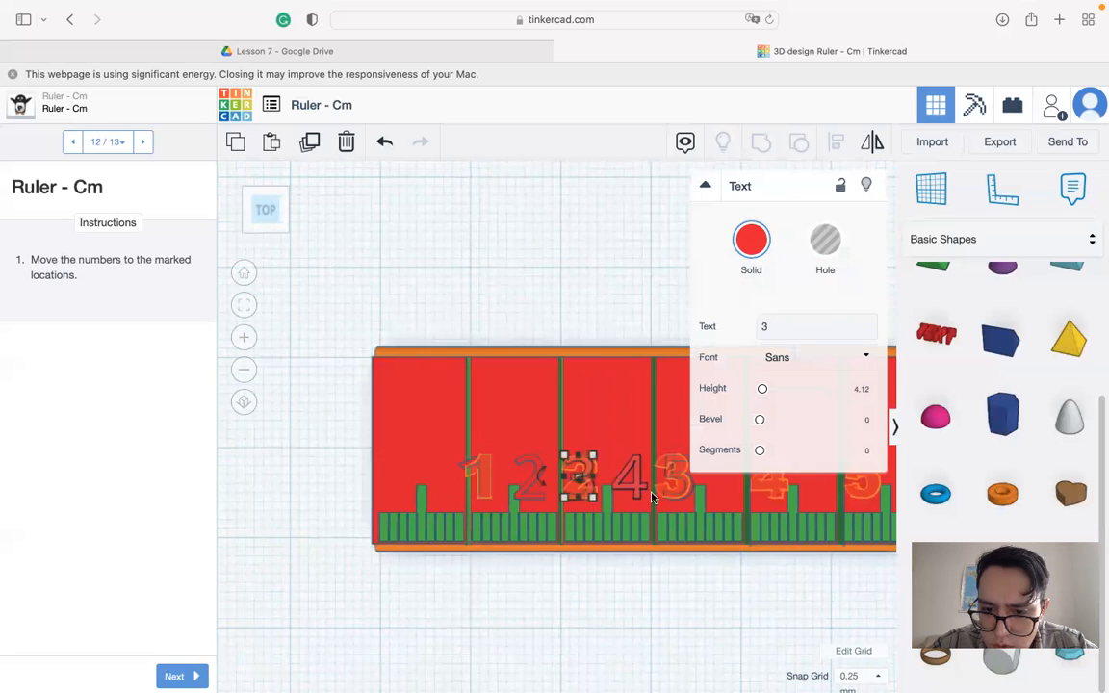
left_click(648, 493, "shift")
left_click(661, 492, "shift")
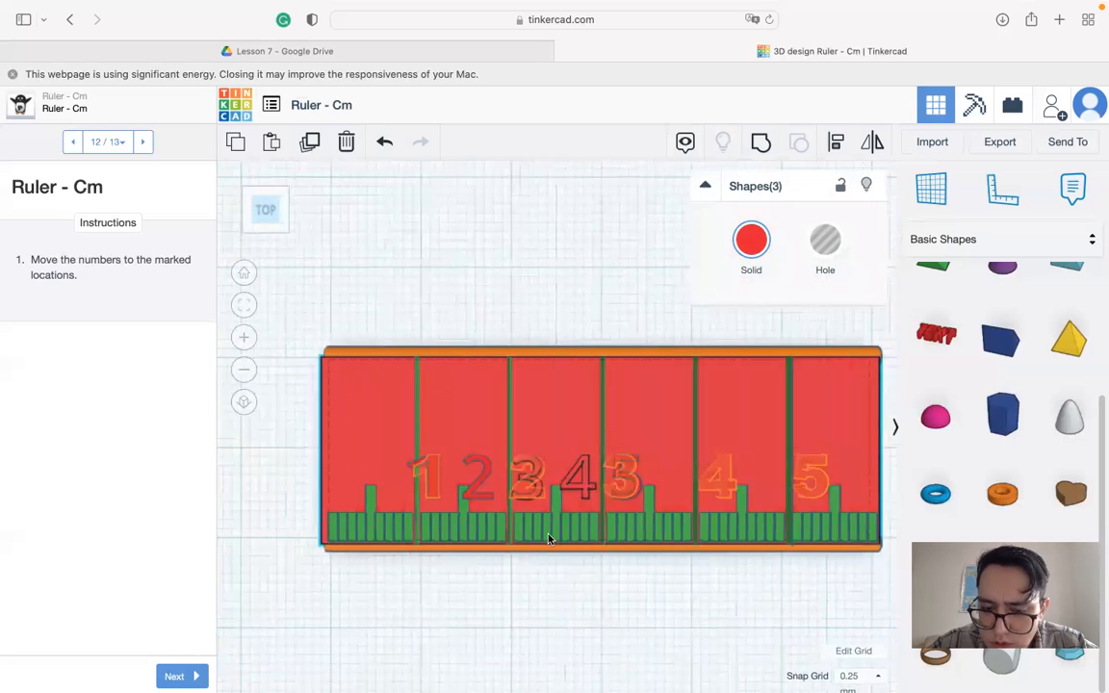
middle_click_drag(549, 539, 518, 520)
left_click(542, 488, "shift")
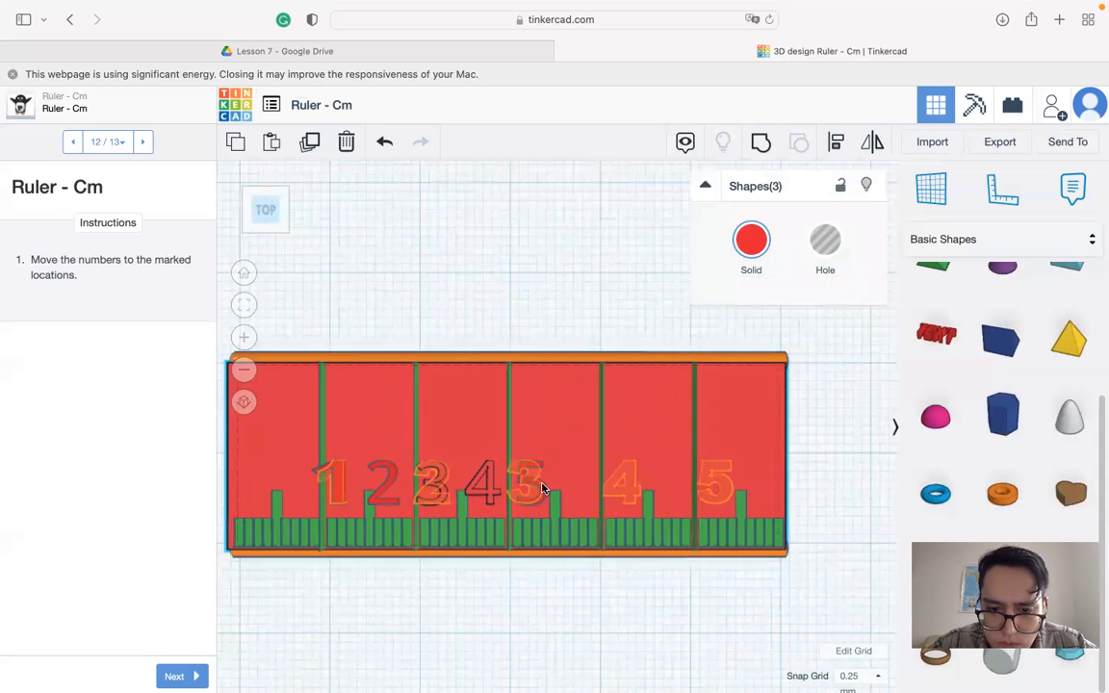
left_click(564, 470, "shift")
left_click_drag(547, 483, 672, 486, "shift")
key("super+z")
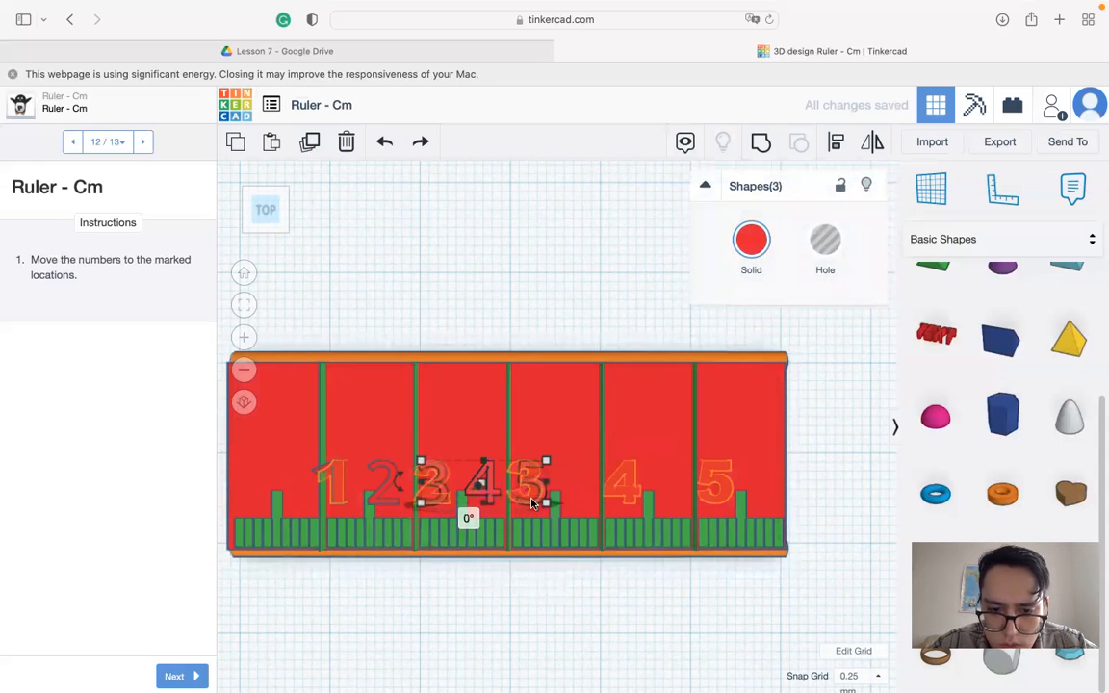
left_click_drag(525, 486, 709, 486)
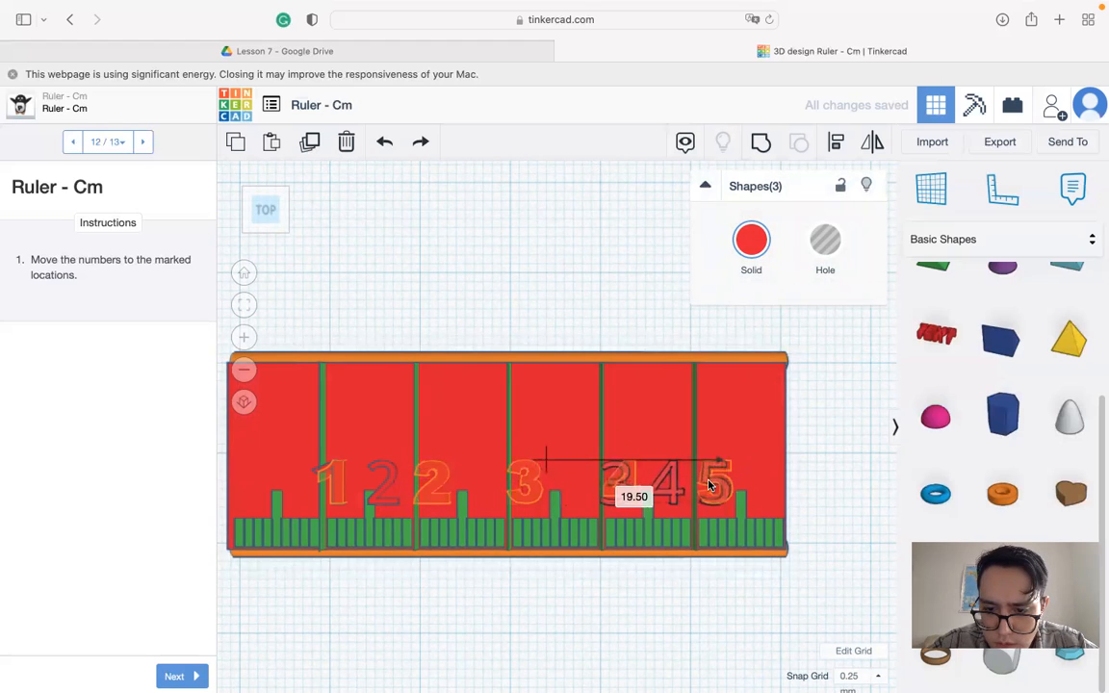
left_click(674, 621)
- Move the numerals 3 and 4 back about 4.61 mm to put the 4 on its mark, and the 3 another 4.86 mm onto its own
left_click(661, 496)
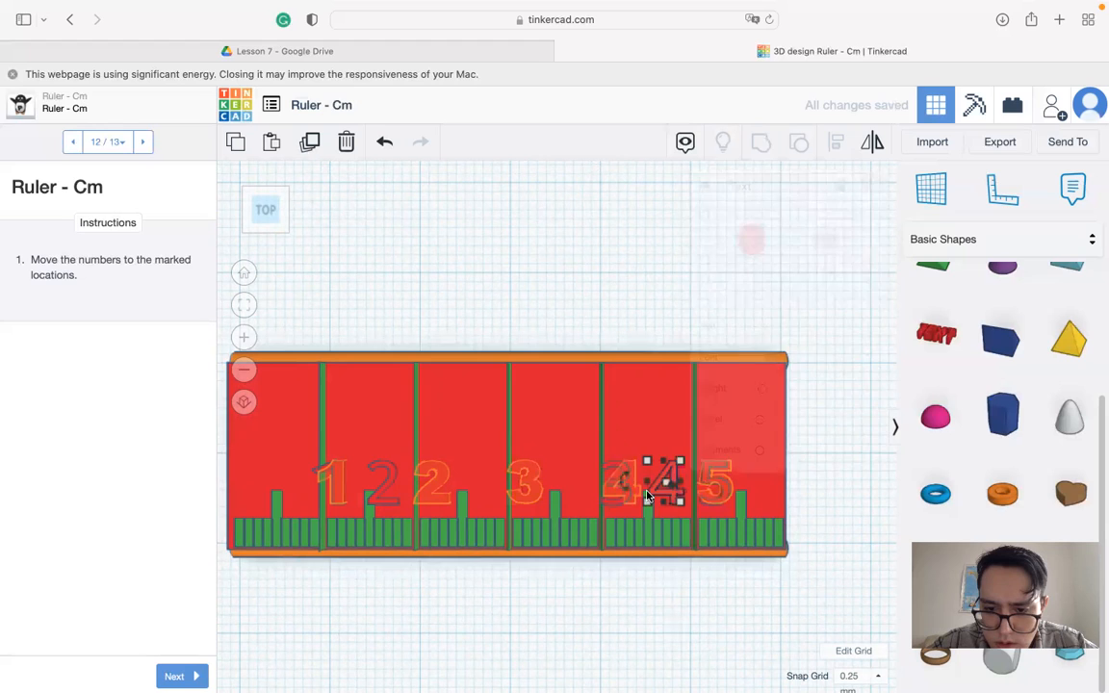
left_click(609, 507, "shift")
left_click_drag(609, 507, 572, 510)
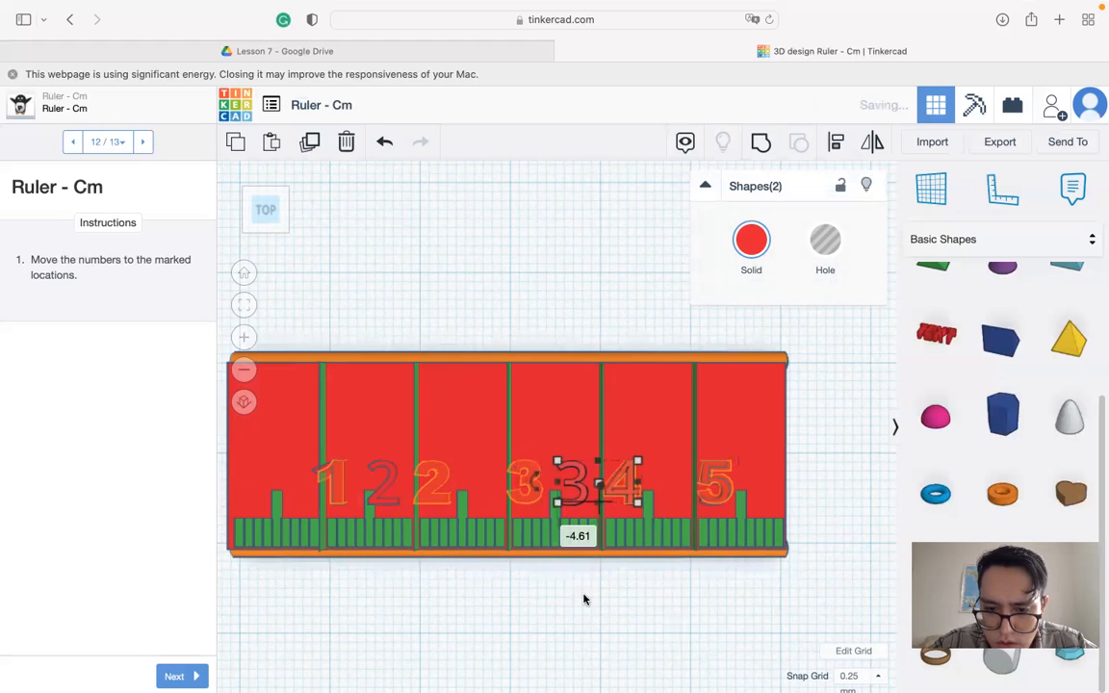
left_click(566, 491)
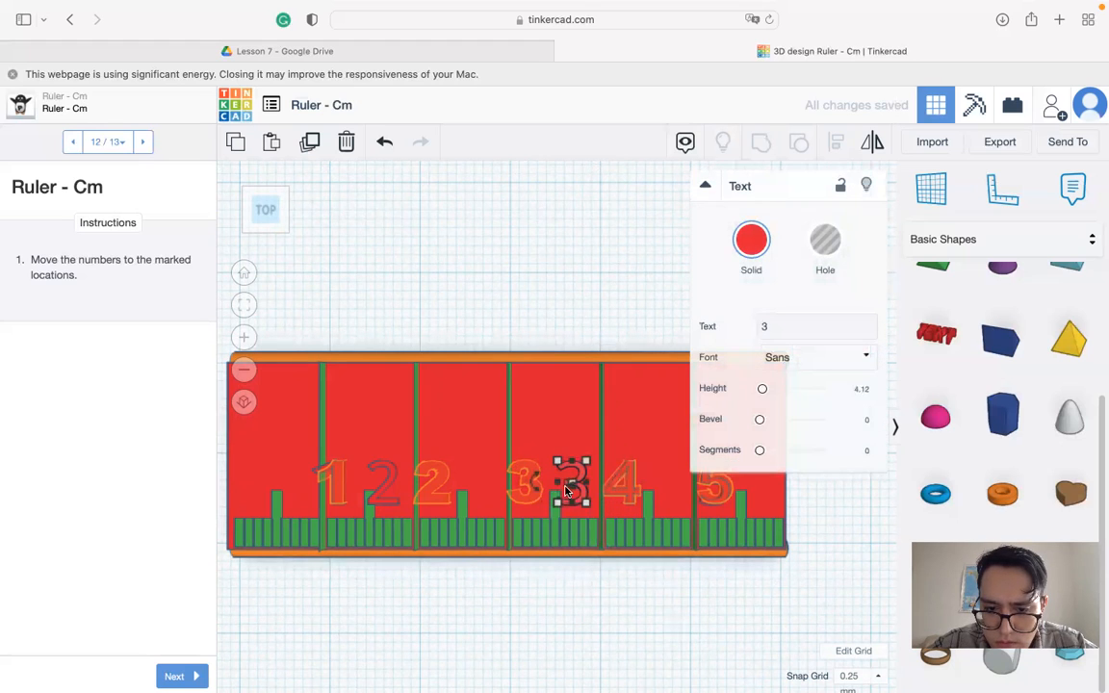
left_click_drag(584, 497, 539, 497)
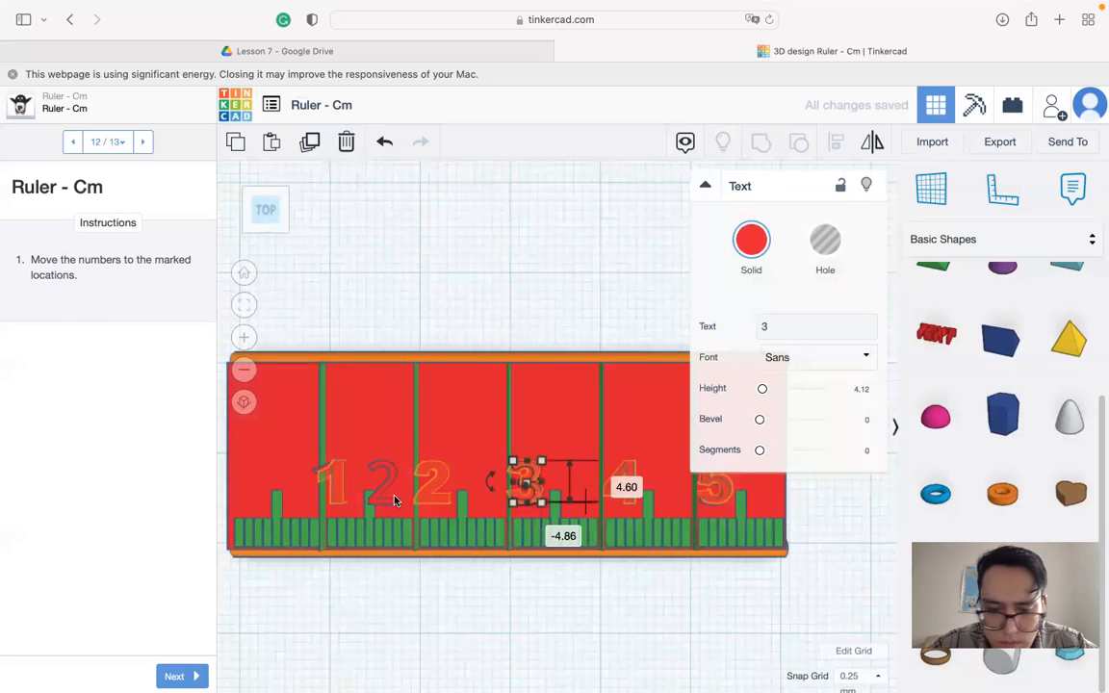
- Try to move the numeral 2 toward its marked location and undo the move
left_click(383, 489)
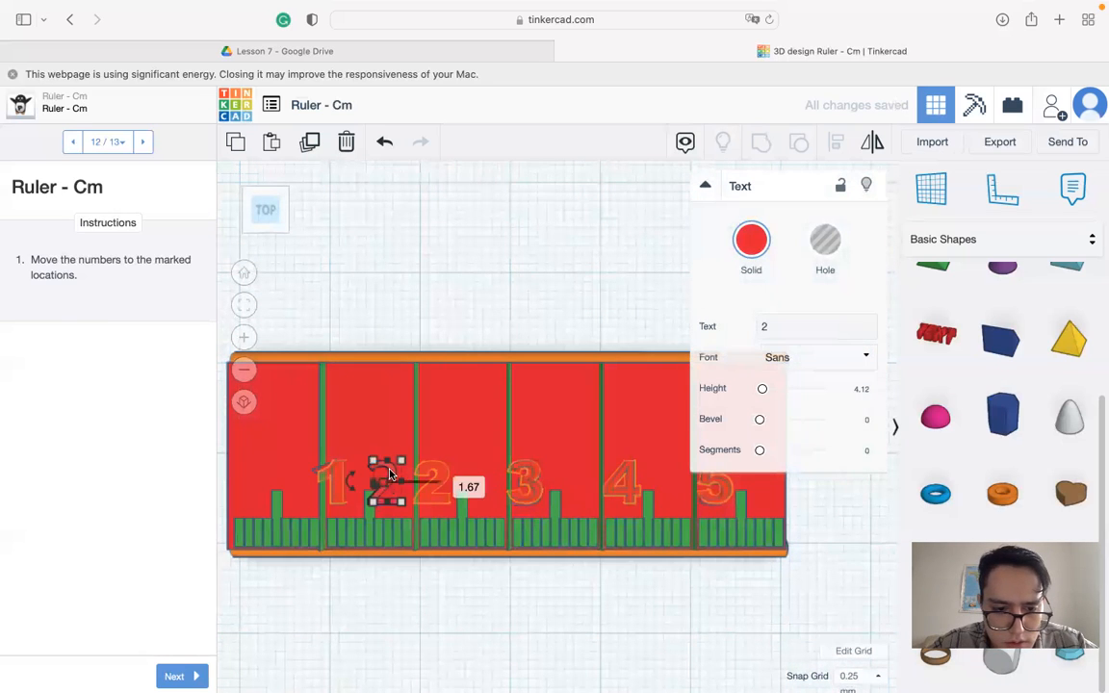
left_click_drag(395, 472, 411, 474)
key("super+z")
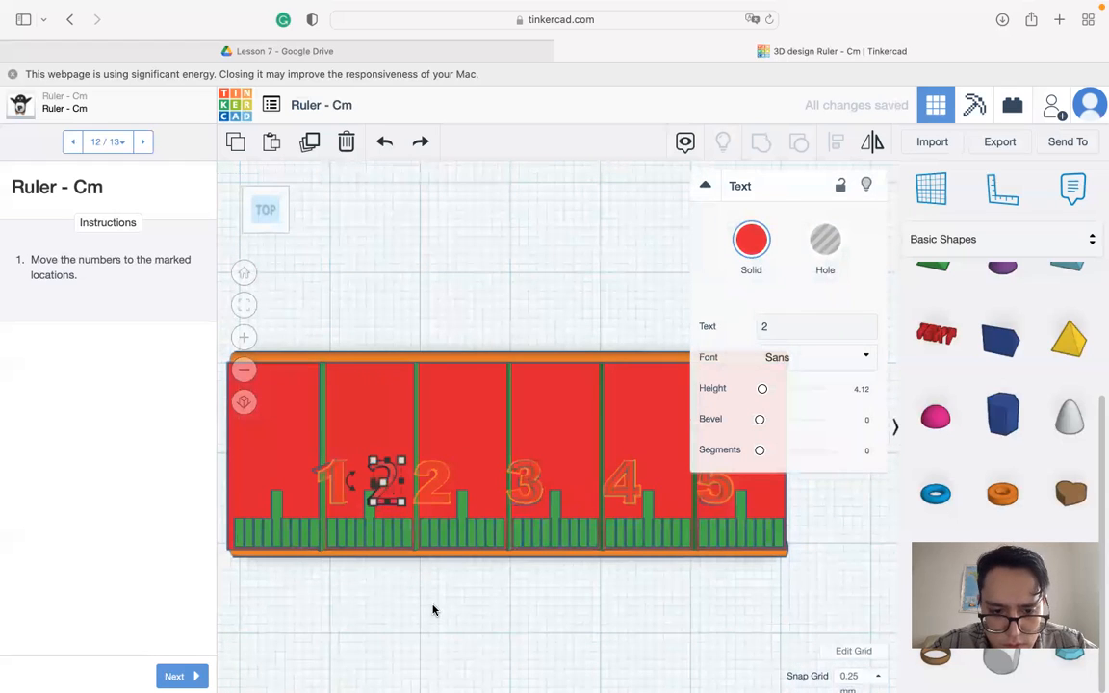
left_click(404, 608)
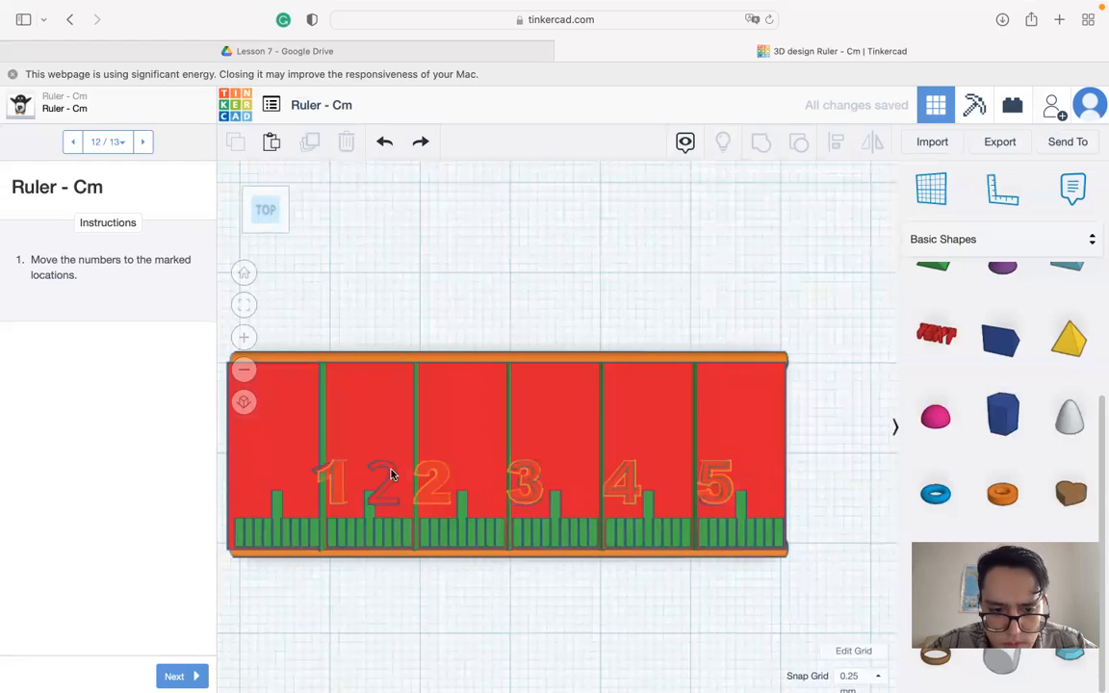
- Move the numeral 2 about 5.03 mm along the ruler onto its marked location
left_click_drag(391, 475, 439, 478)
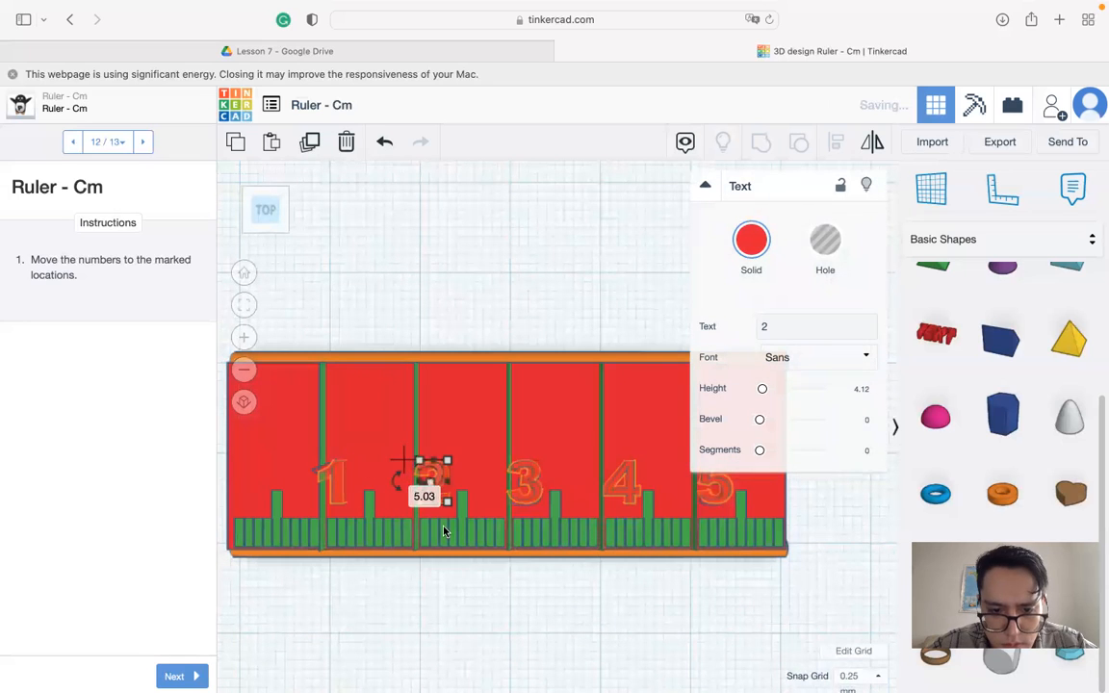
left_click(481, 622)
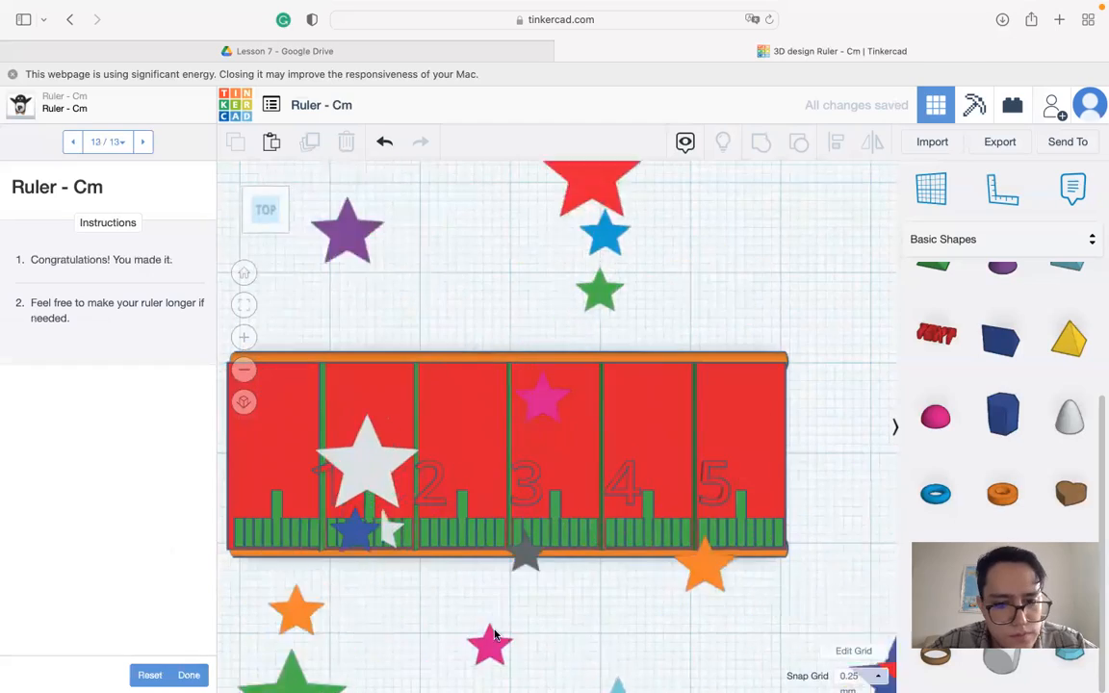
- Examine the finished ruler and its five numerals from low and raised viewing angles
right_click_drag(514, 602, 571, 485)
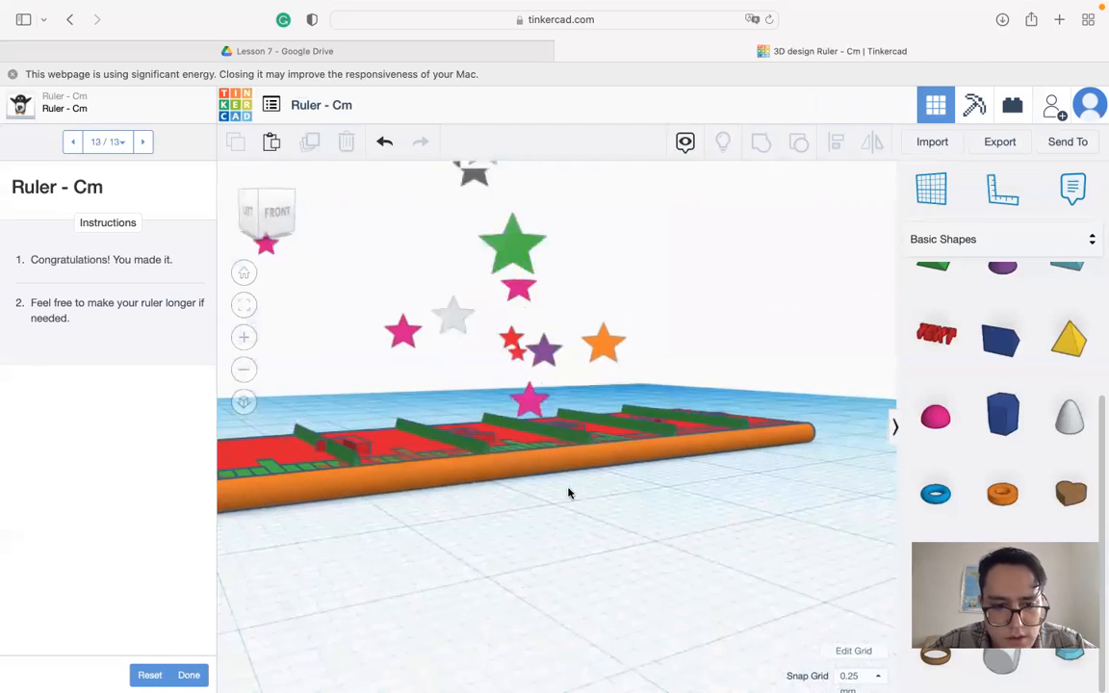
scroll(565, 511, "up", 2)
scroll(564, 512, "down", 5)
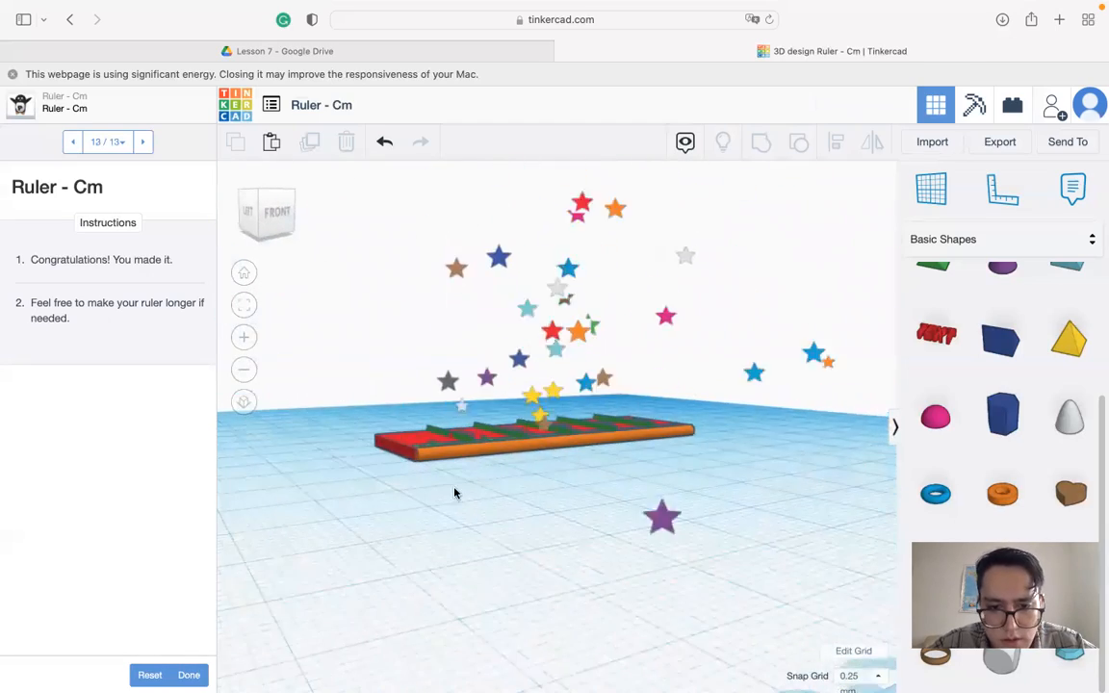
right_click_drag(454, 492, 407, 528)
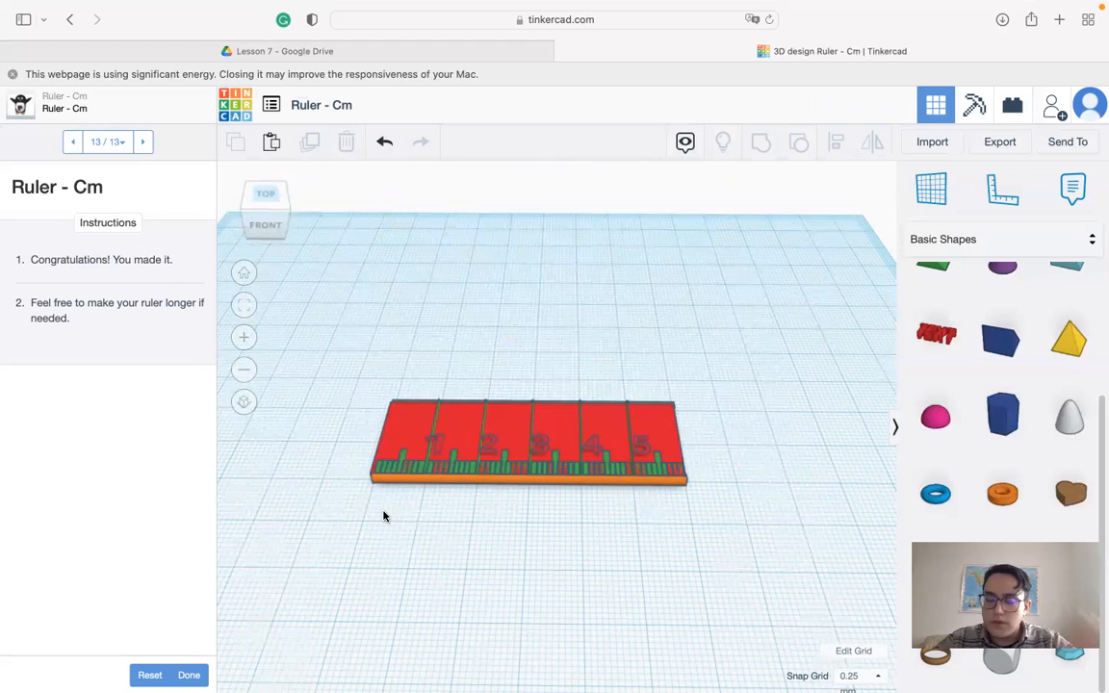
right_click_drag(493, 469, 529, 393)
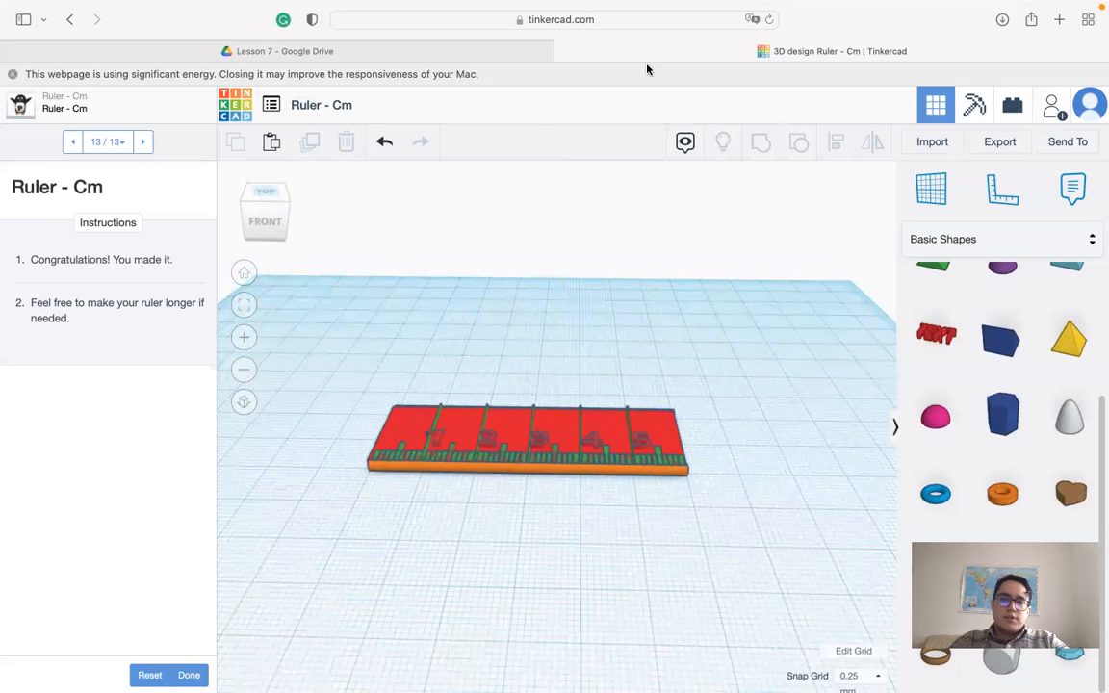
- Switch to the lesson's slide show and advance from the Tinkercad slide to the closing "Thank you" slide
key("ctrl+Left")
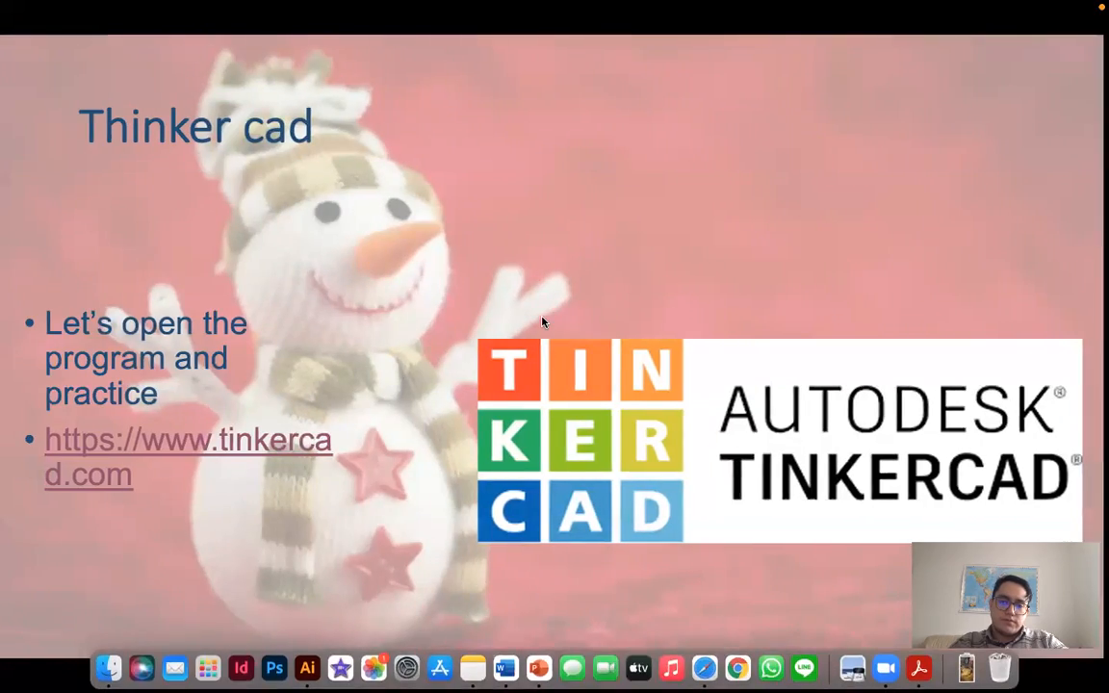
key("Right")
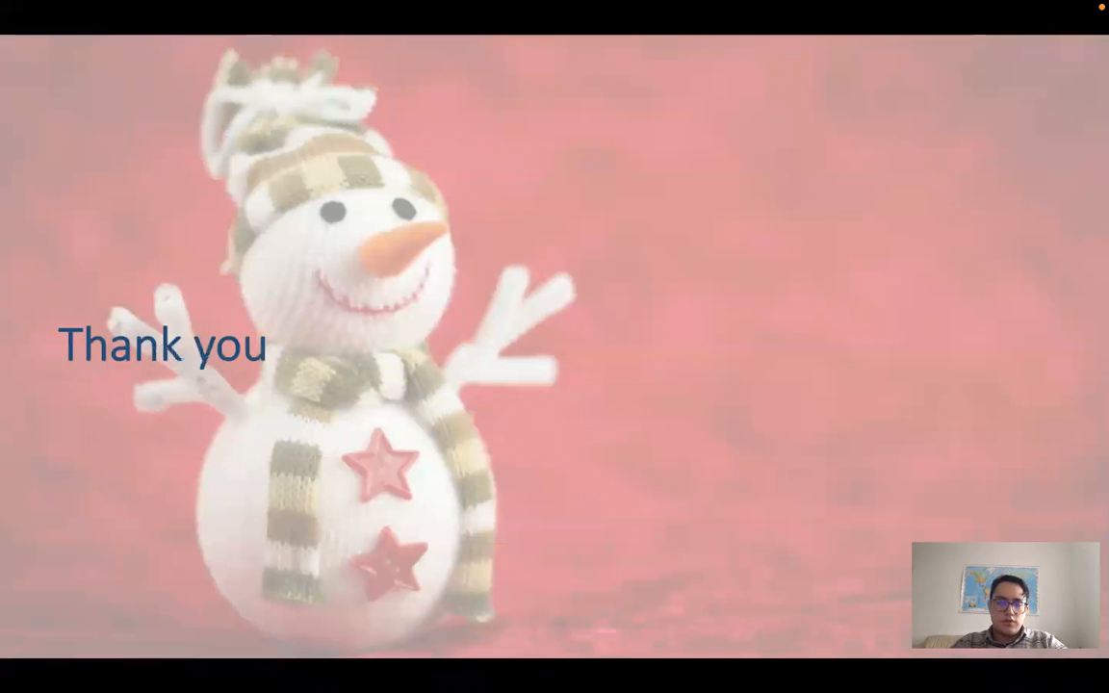